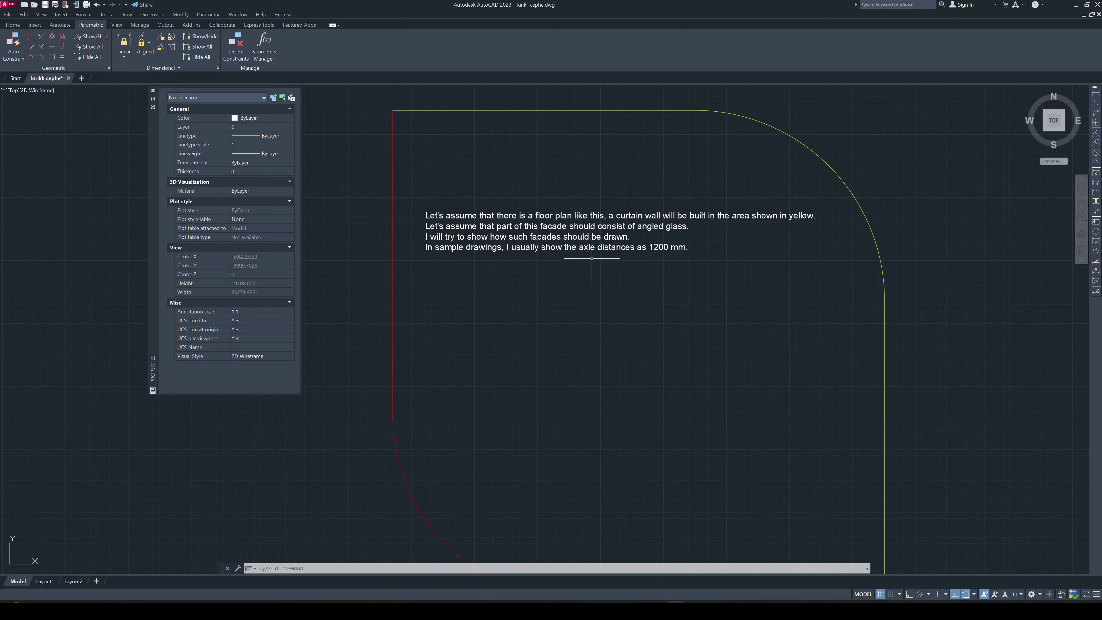
# Draw a leader from the glass lines of the mullion detail, bending up and right
pyautogui.scroll(-2, 685, 261)
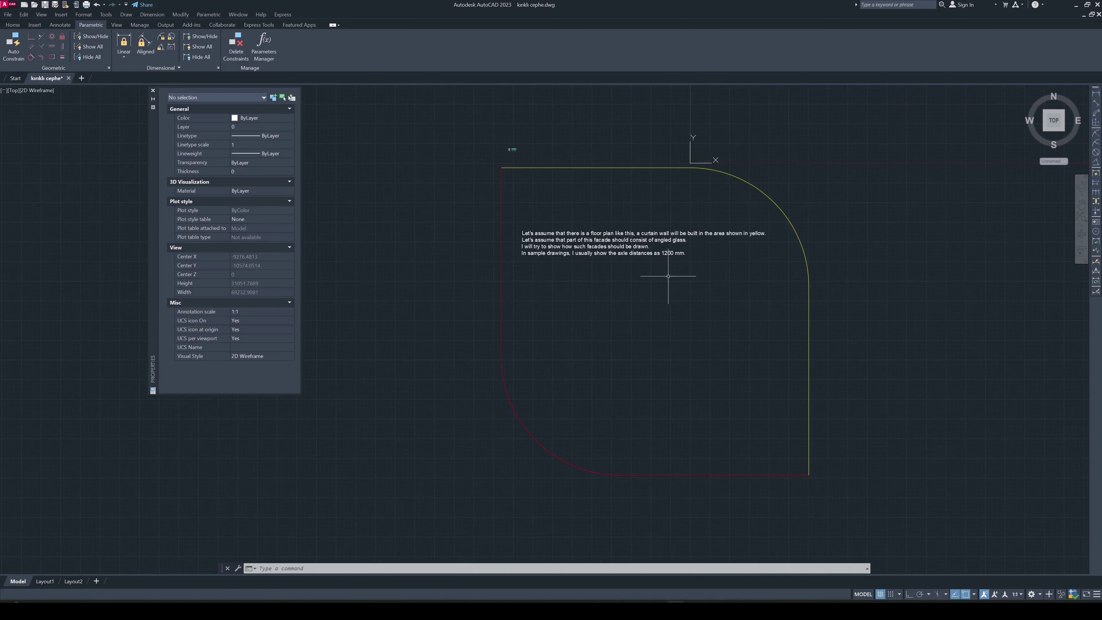
pyautogui.moveTo(666, 264); pyautogui.dragTo(676, 327, button='middle')
pyautogui.scroll(8, 520, 205)
pyautogui.scroll(8, 516, 226)
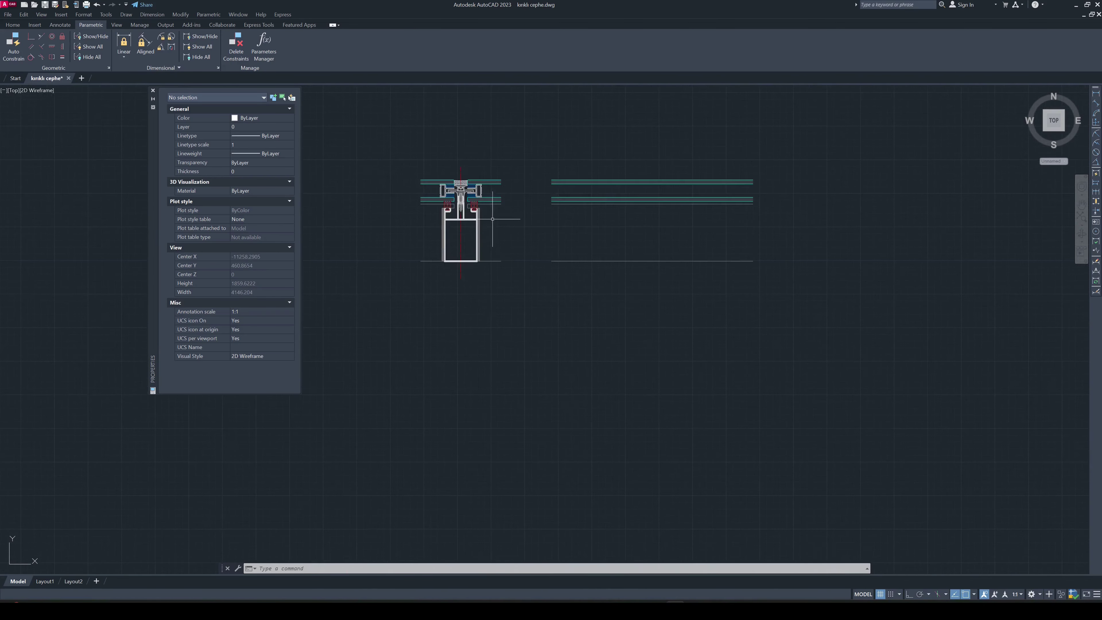
pyautogui.moveTo(620, 234); pyautogui.dragTo(575, 274, button='middle')
pyautogui.click(769, 285)
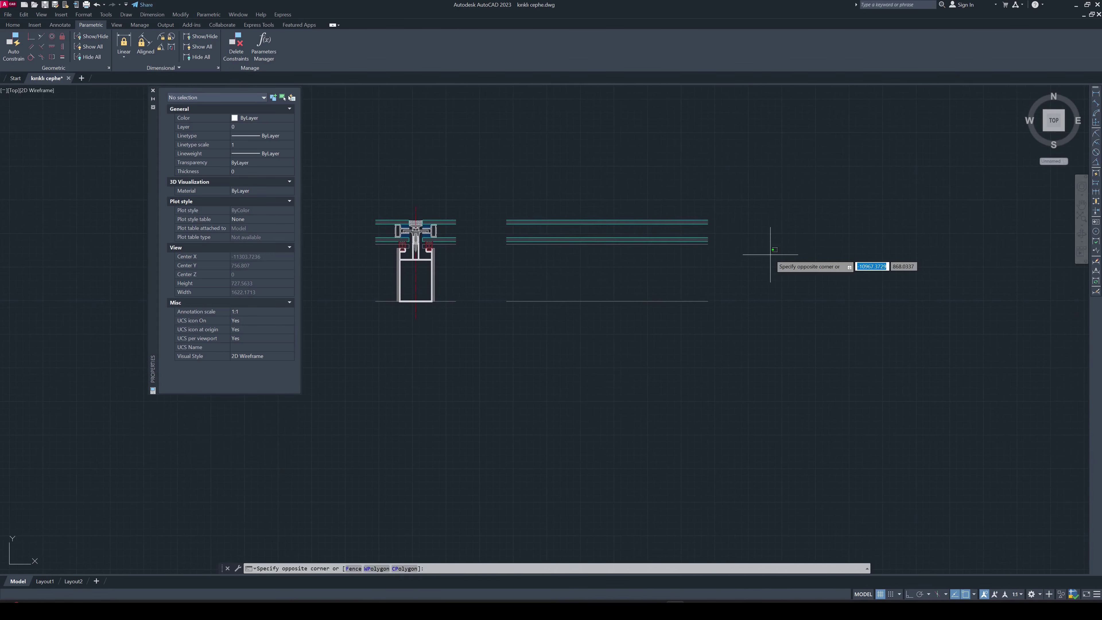
pyautogui.write('leader')
pyautogui.press('Return')
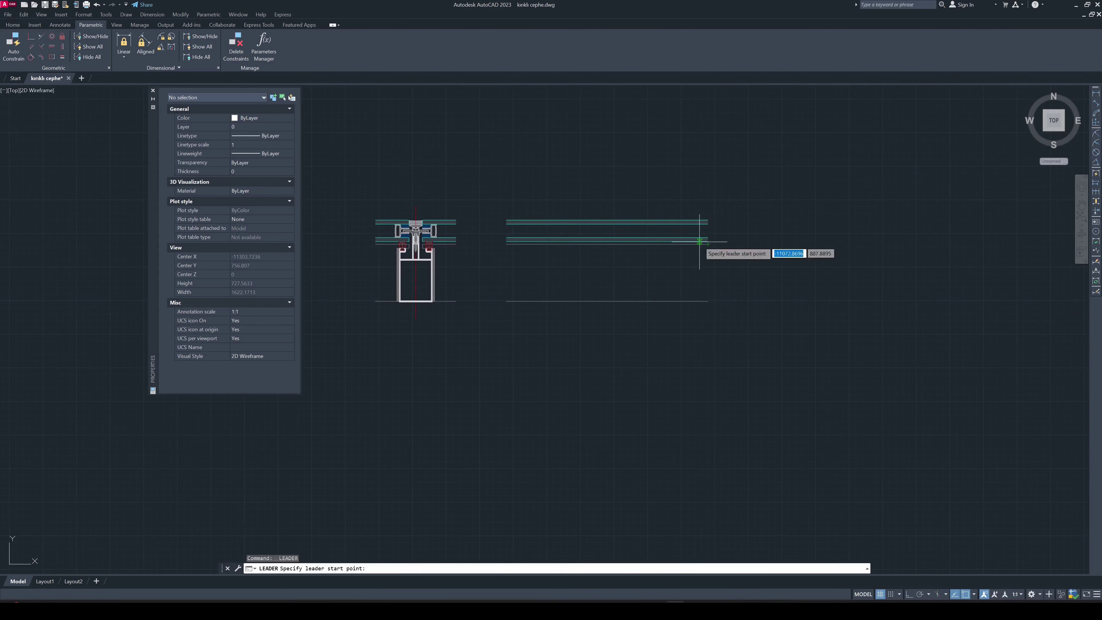
pyautogui.click(700, 240)
pyautogui.click(766, 203)
pyautogui.click(817, 211)
# Enter the leader note 'dynamic block' at text height 50
pyautogui.press('Return')
pyautogui.press('Return')
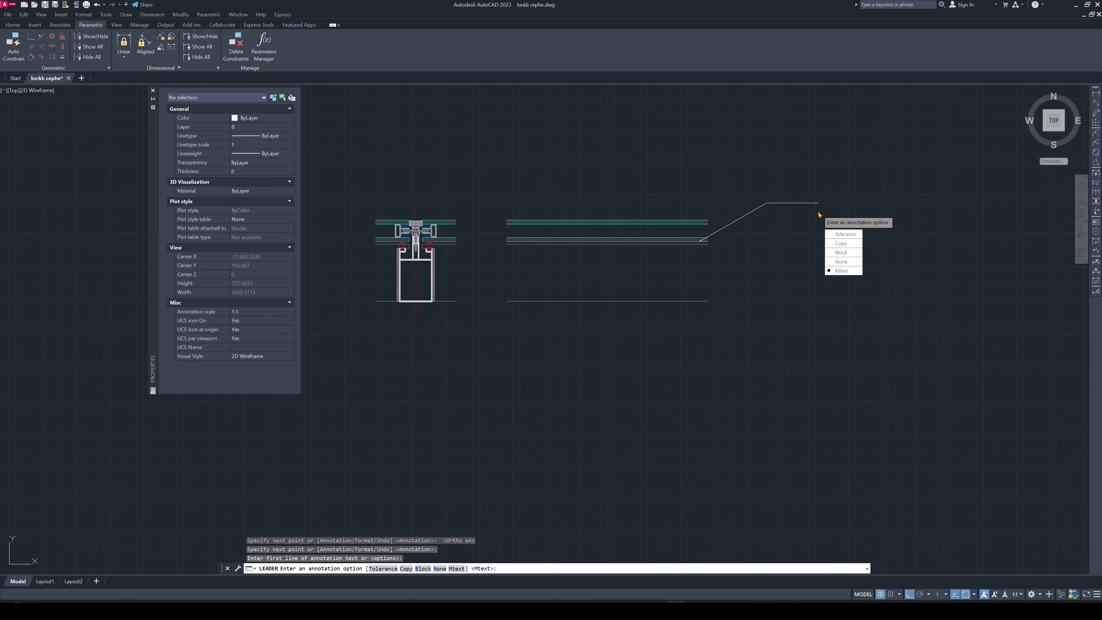
pyautogui.press('Return')
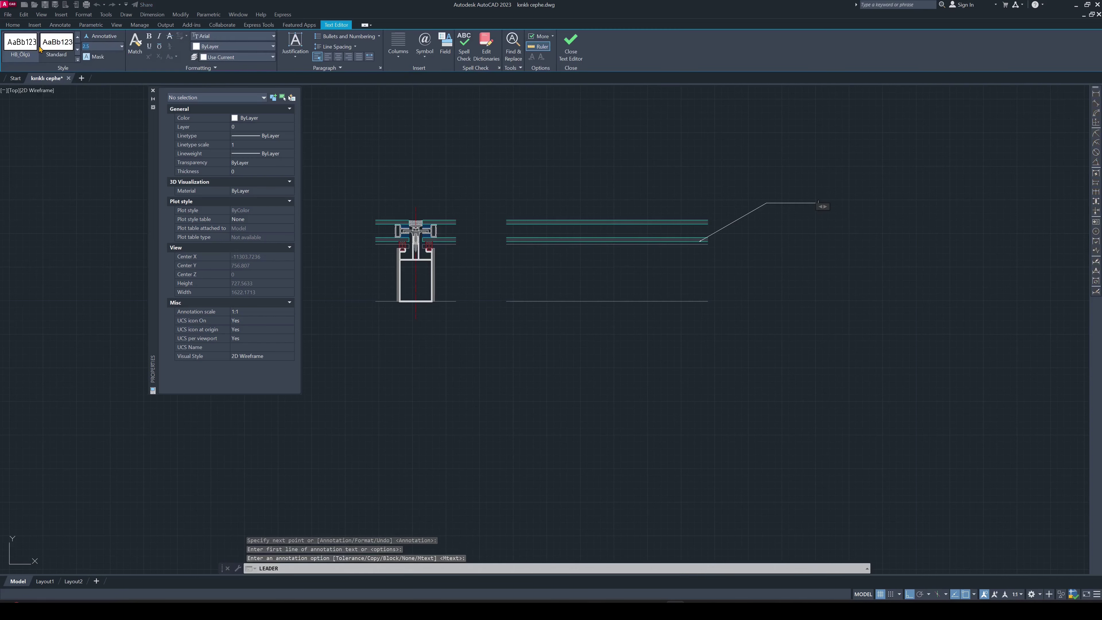
pyautogui.write('50')
pyautogui.press('Return')
pyautogui.write('dynam')
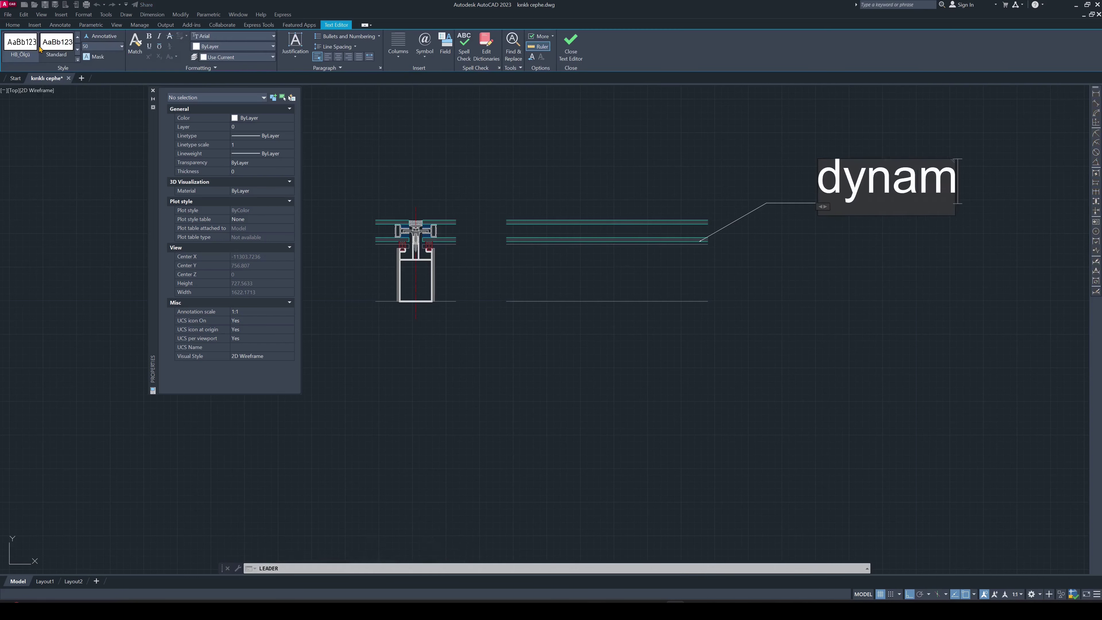
pyautogui.write('ic block')
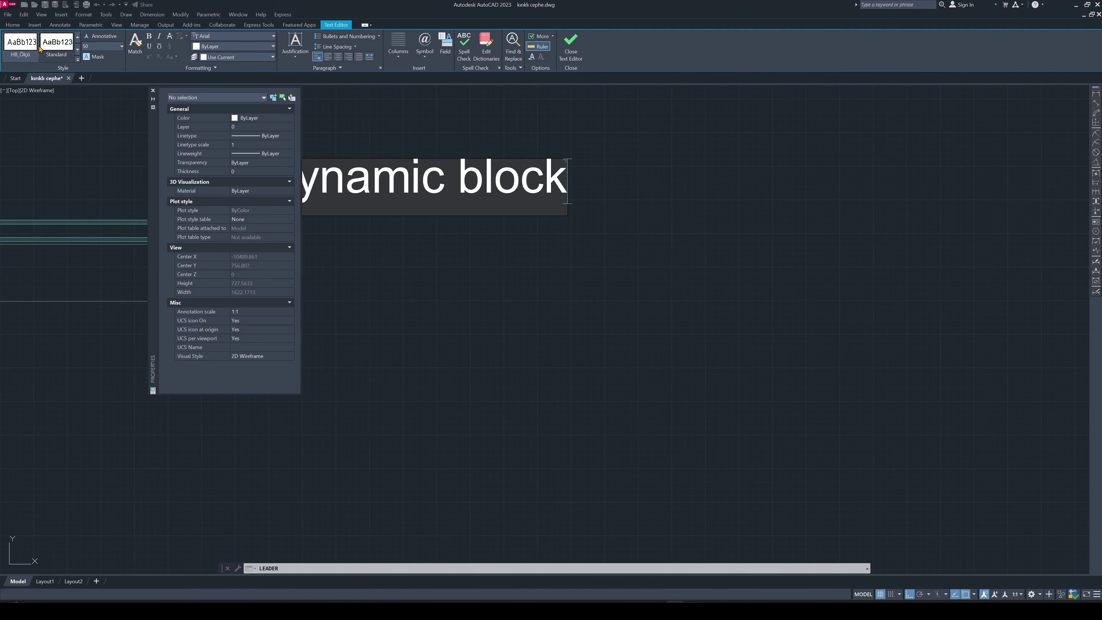
pyautogui.press('Escape')
# Stretch the glass dynamic block further right using its length grip
pyautogui.scroll(-5, 627, 290)
pyautogui.scroll(4, 627, 291)
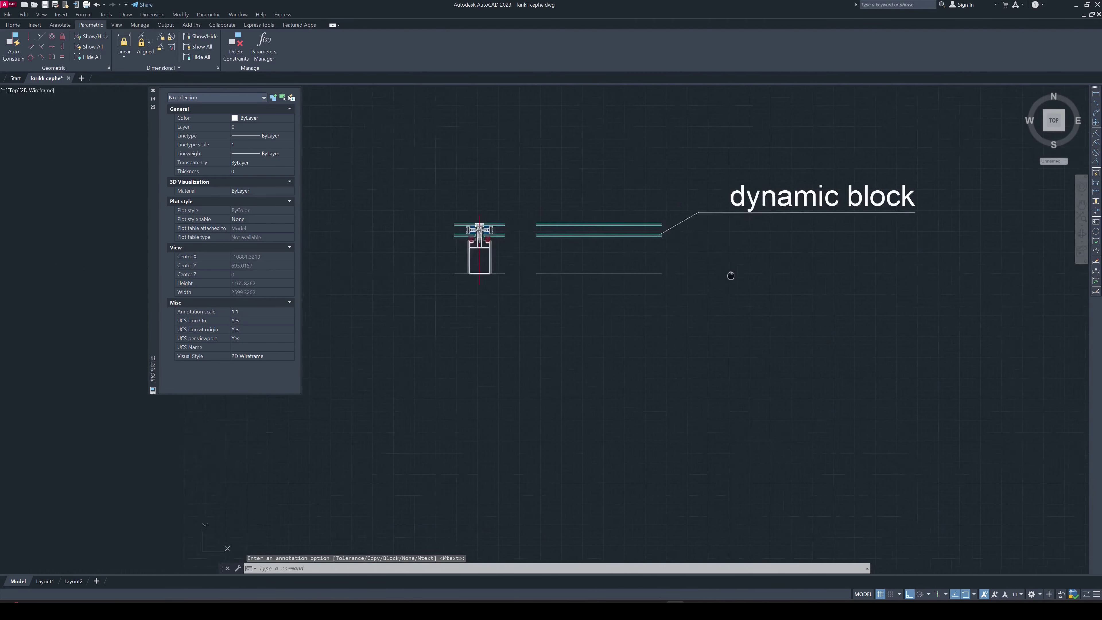
pyautogui.click(625, 234)
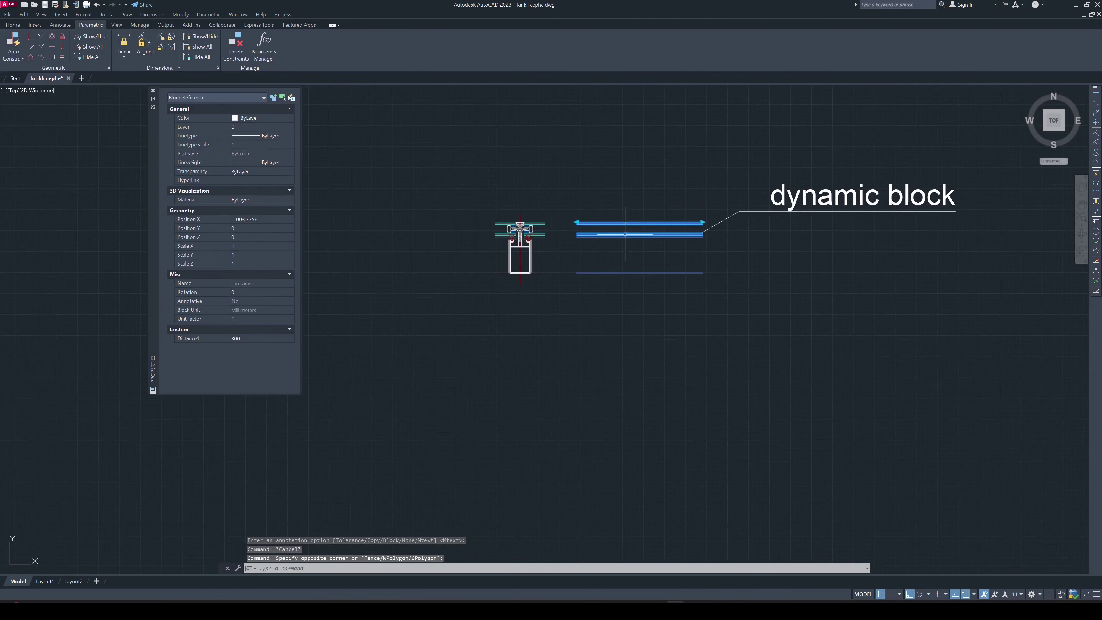
pyautogui.click(697, 222)
pyautogui.click(867, 243)
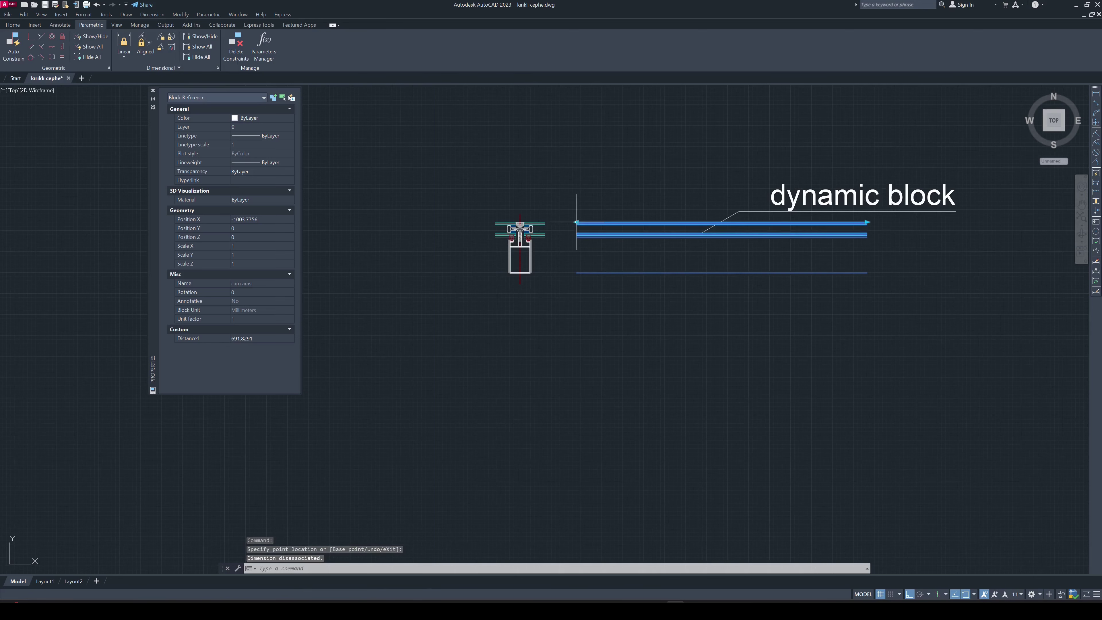
pyautogui.click(577, 221)
pyautogui.press('Escape')
# Erase the 'dynamic block' note and its leader
pyautogui.moveTo(902, 222); pyautogui.dragTo(914, 160)
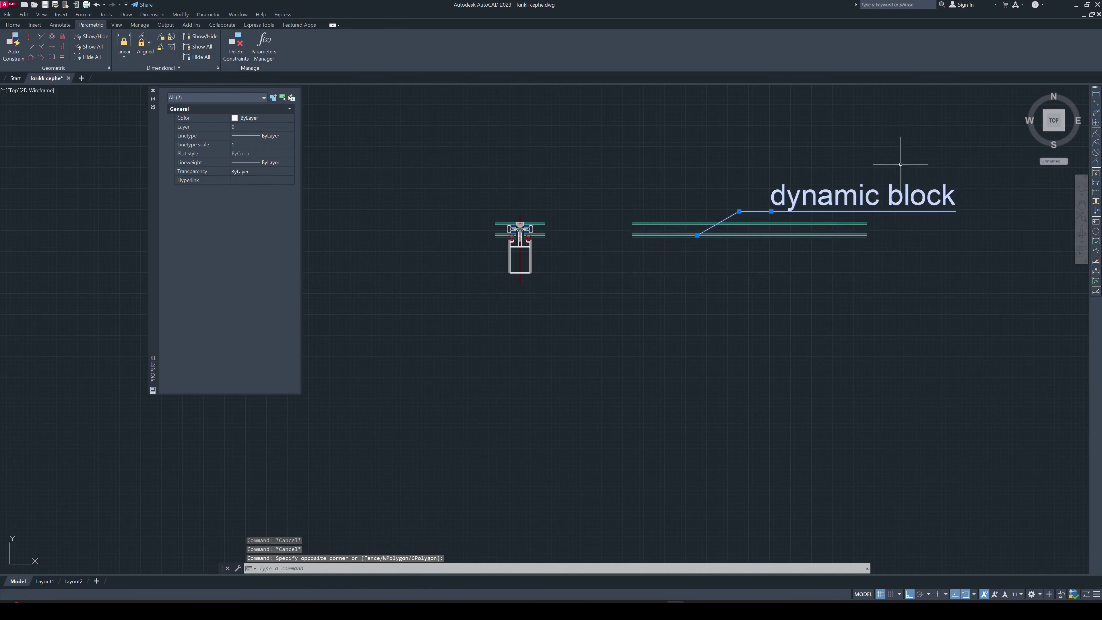
pyautogui.write('e')
pyautogui.press('Return')
pyautogui.press('Escape')
# Reselect the stretched glass block and try its right end grip, then cancel
pyautogui.click(845, 312)
pyautogui.click(757, 196)
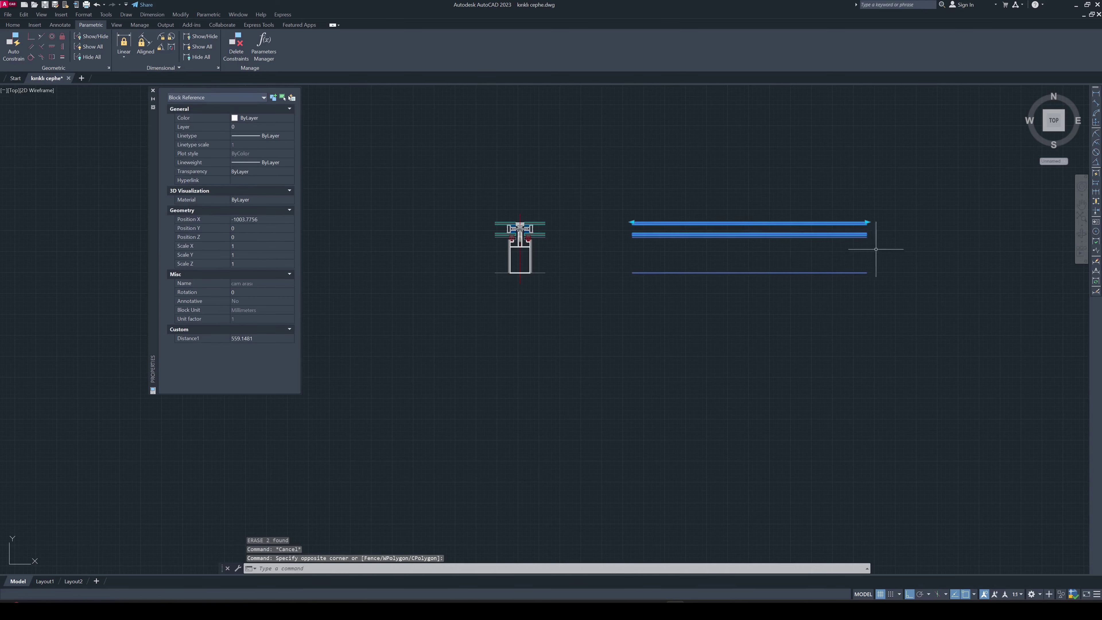
pyautogui.click(866, 222)
pyautogui.press('Escape')
pyautogui.scroll(-5, 782, 223)
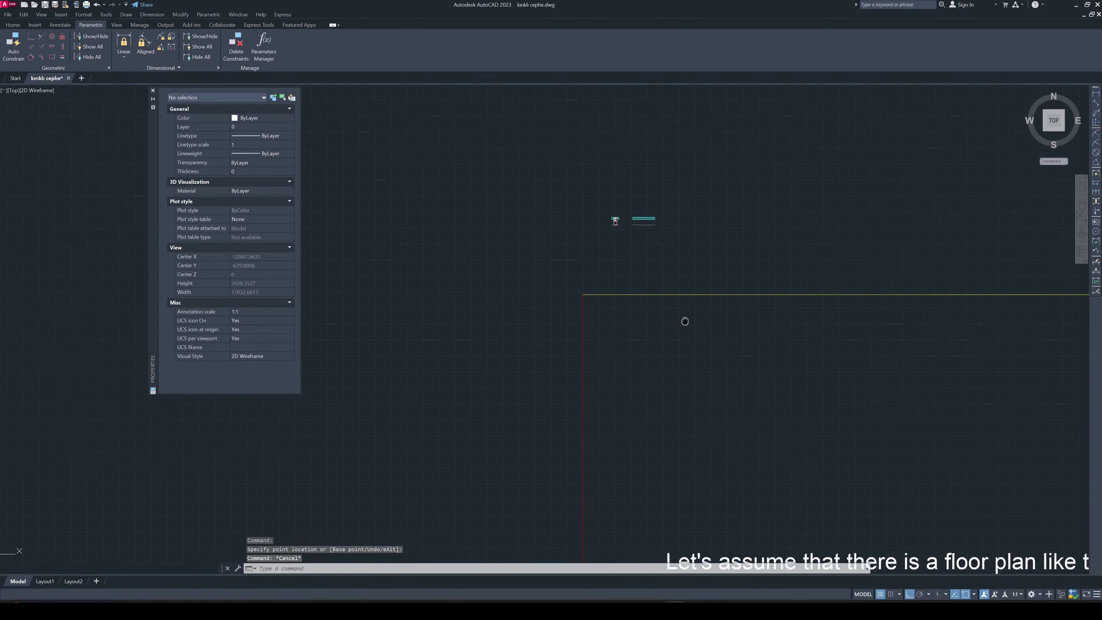
# Offset the yellow curtain-wall polyline 100 to the outer side
pyautogui.scroll(-3, 684, 320)
pyautogui.scroll(-2, 584, 265)
pyautogui.scroll(-3, 573, 246)
pyautogui.click(573, 213)
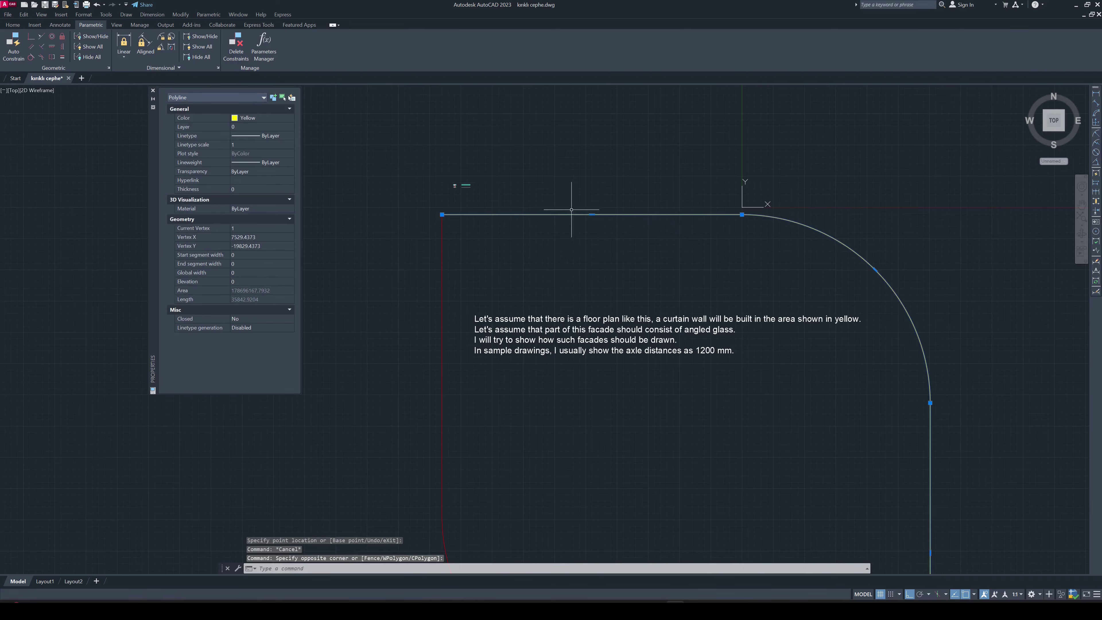
pyautogui.write('o')
pyautogui.press('Return')
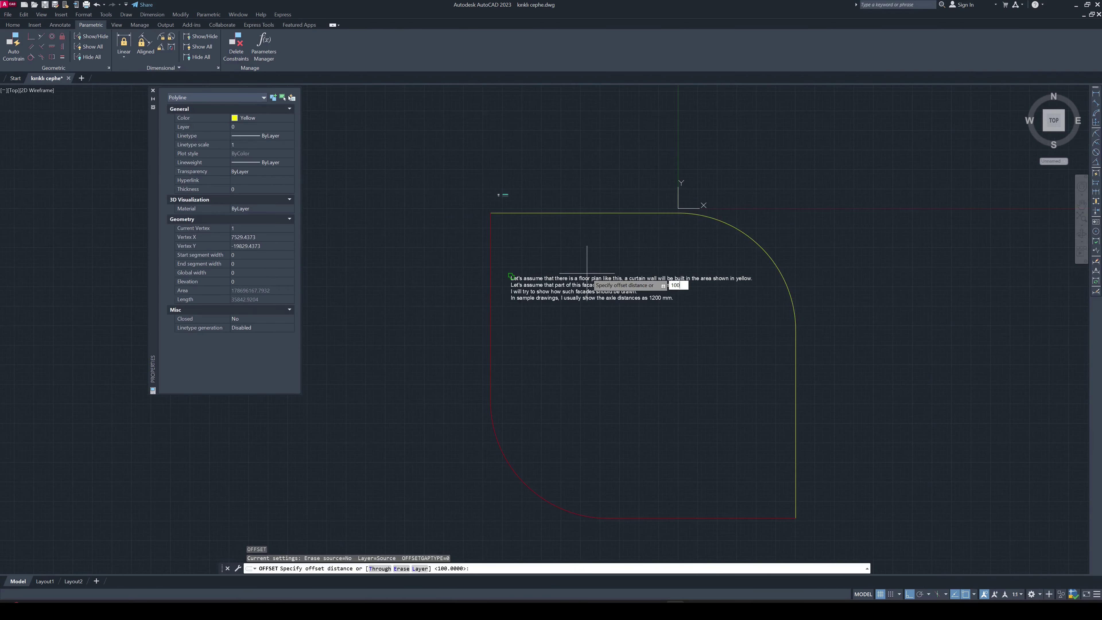
pyautogui.press('Return')
pyautogui.click(585, 213)
pyautogui.click(524, 197)
pyautogui.scroll(5, 516, 208)
pyautogui.scroll(2, 515, 195)
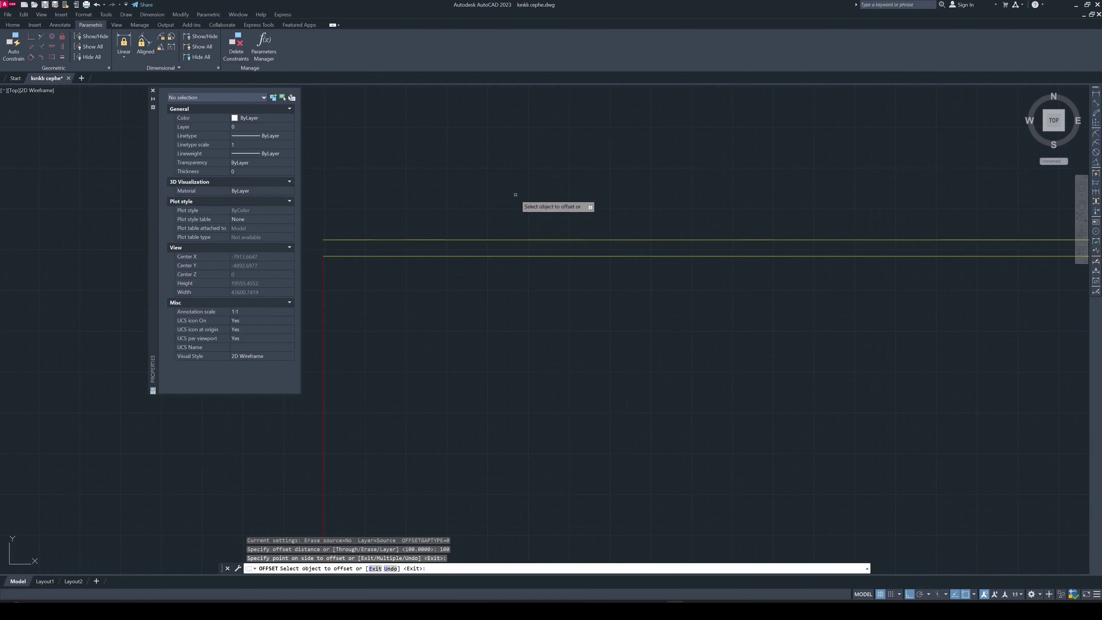
pyautogui.press('Escape')
# Make the new outer offset line Blue
pyautogui.click(474, 244)
pyautogui.click(335, 162)
pyautogui.click(251, 121)
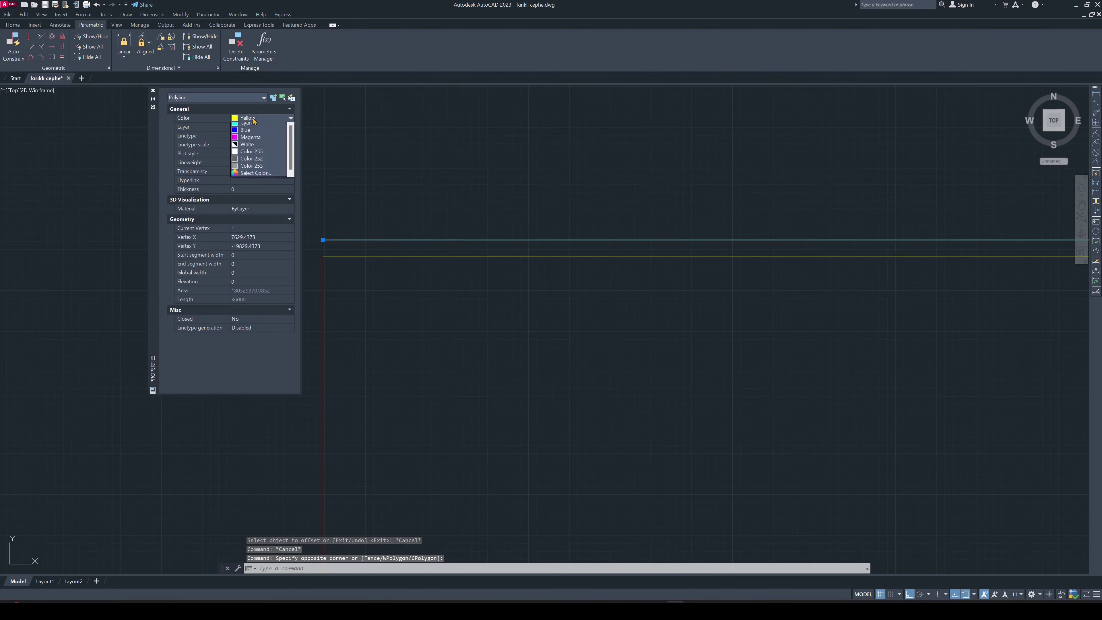
pyautogui.click(249, 180)
pyautogui.press('Escape')
pyautogui.scroll(-5, 556, 248)
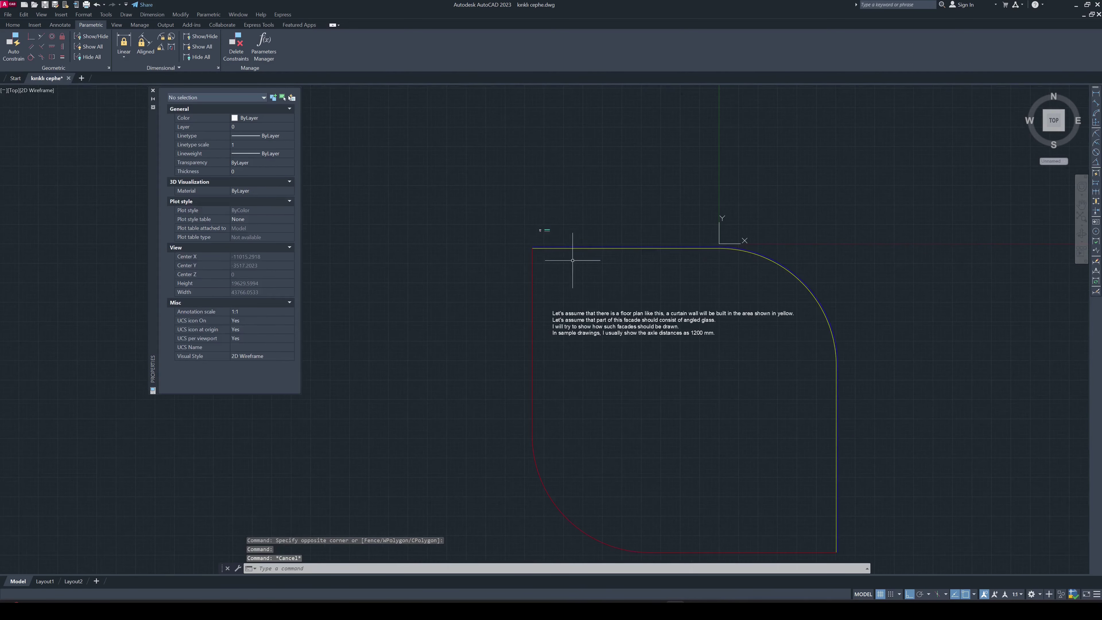
# Erase the explanatory text note
pyautogui.click(684, 374)
pyautogui.click(637, 312)
pyautogui.write('e')
pyautogui.press('Return')
pyautogui.scroll(4, 563, 263)
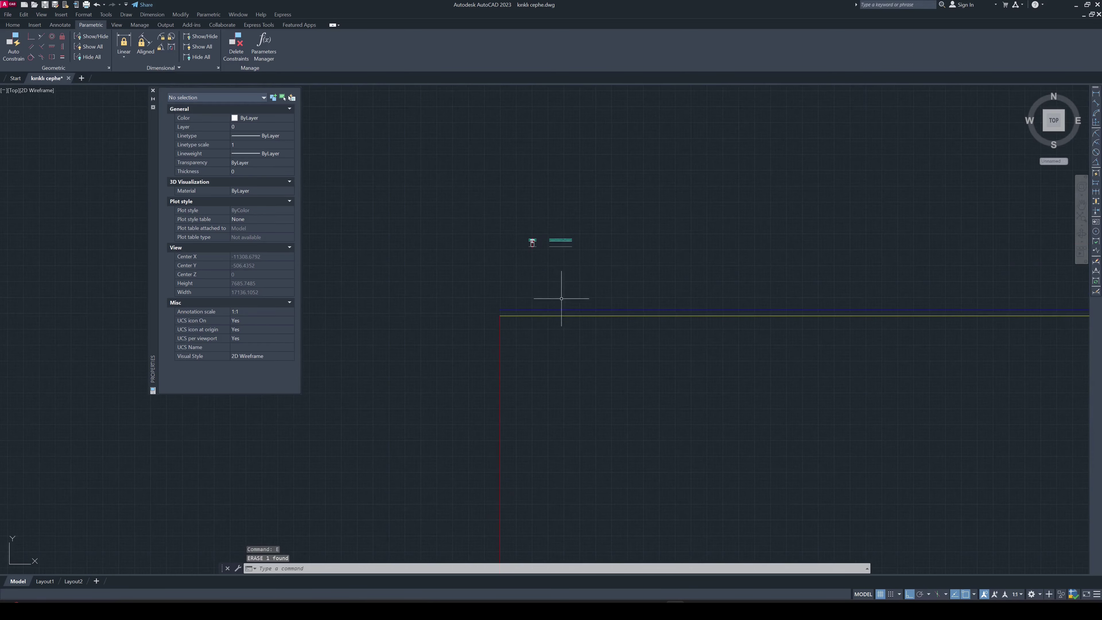
pyautogui.scroll(2, 566, 296)
# Explode the blue offset polyline into separate segments
pyautogui.click(542, 311)
pyautogui.click(494, 295)
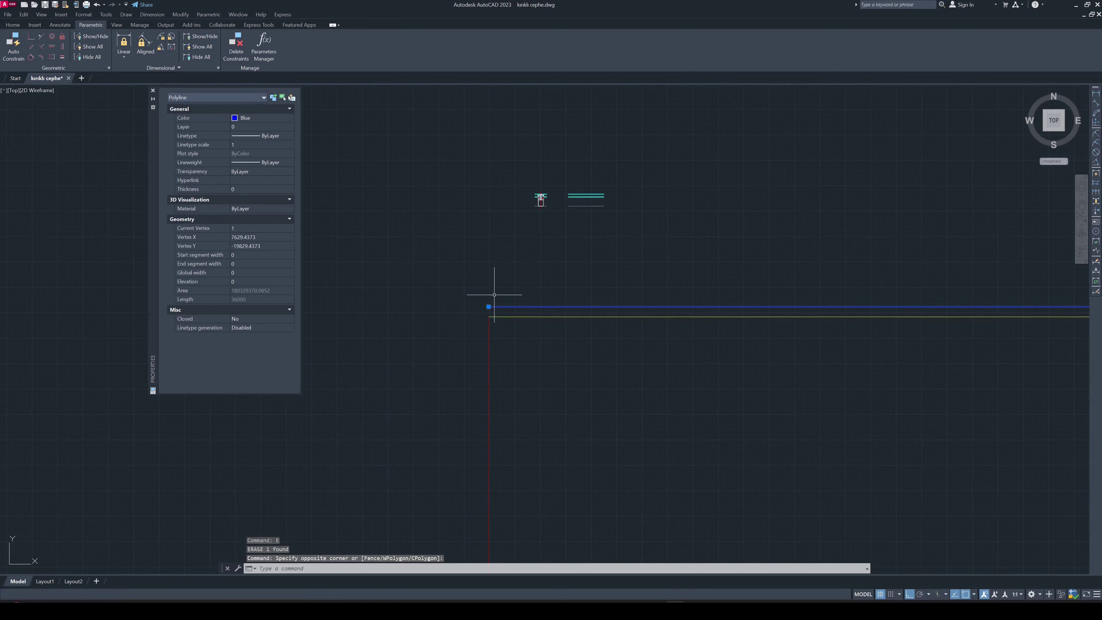
pyautogui.write('E')
pyautogui.press('Return')
pyautogui.scroll(-4, 494, 299)
pyautogui.moveTo(676, 308); pyautogui.dragTo(620, 255, button='middle')
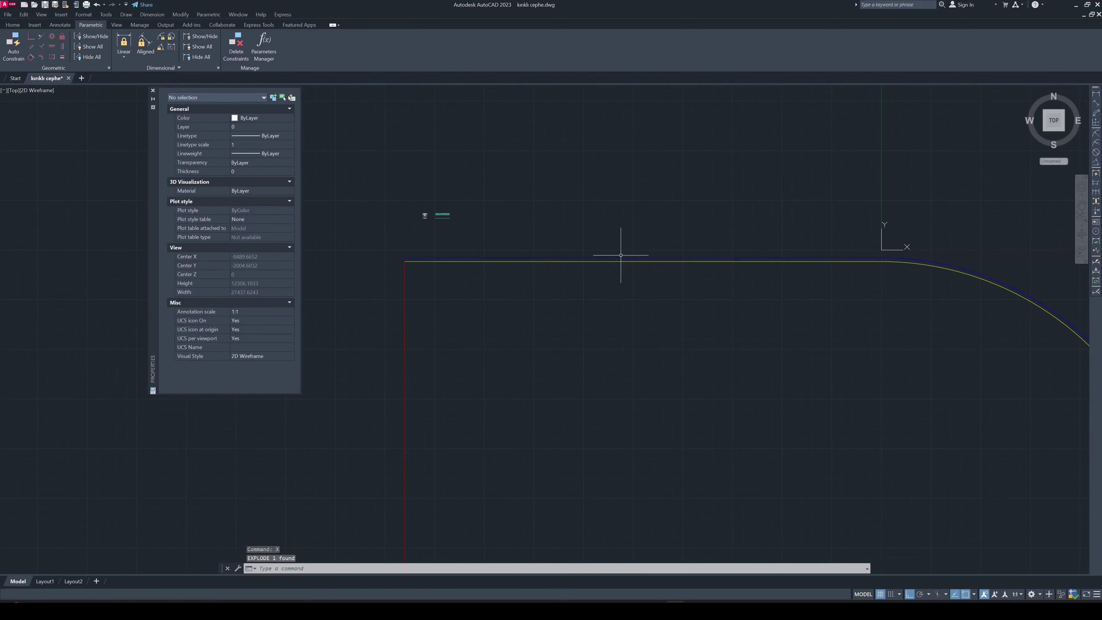
pyautogui.click(609, 258)
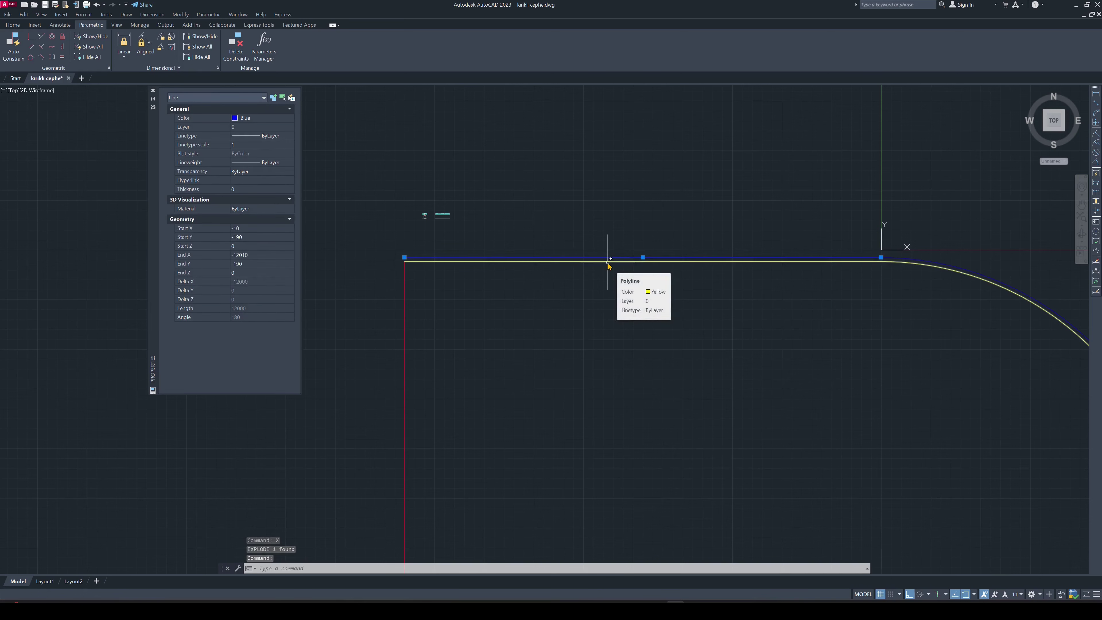
# Divide the straight blue top line into 10 equal segments
pyautogui.write('divide')
pyautogui.press('Return')
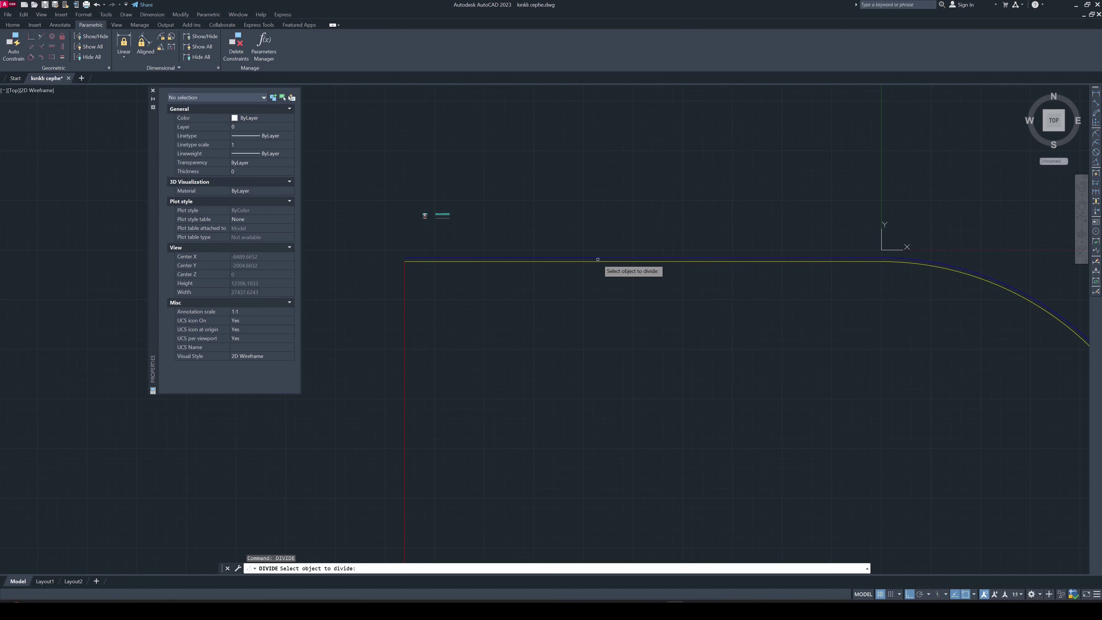
pyautogui.click(597, 259)
pyautogui.write('0')
pyautogui.press('Return')
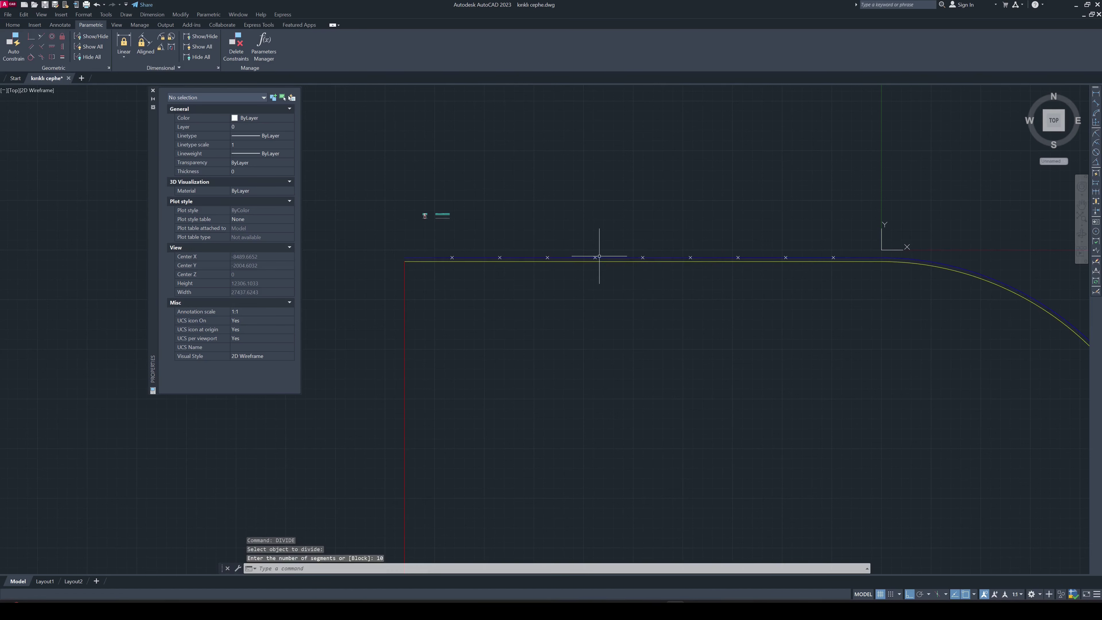
pyautogui.press('Escape')
pyautogui.press('Escape')
pyautogui.scroll(4, 450, 258)
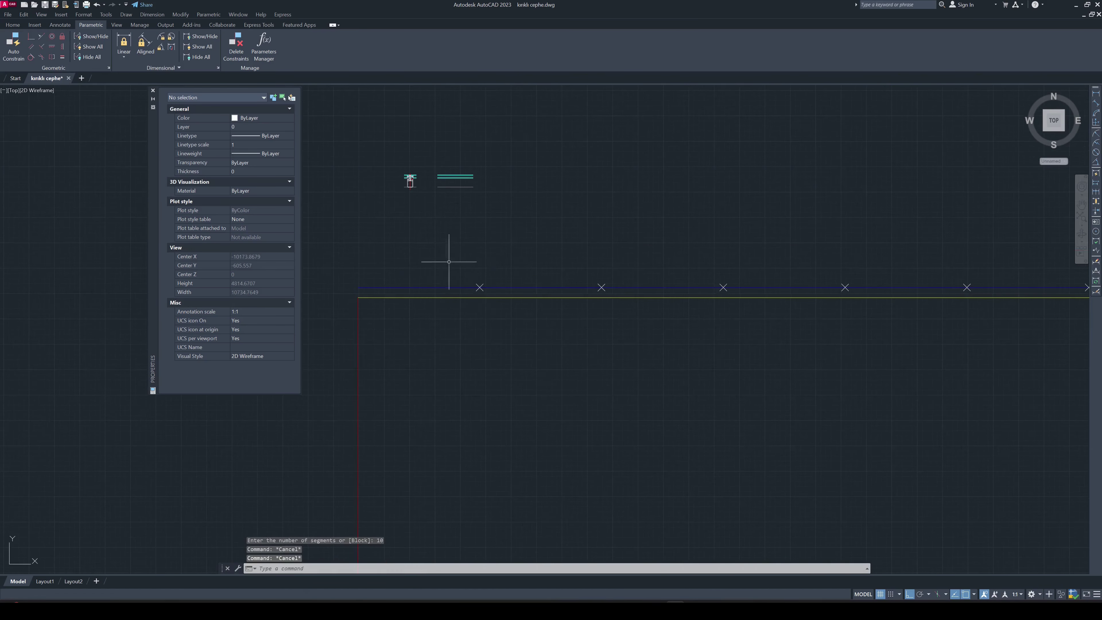
pyautogui.scroll(4, 485, 308)
pyautogui.scroll(-7, 460, 298)
pyautogui.scroll(1, 428, 271)
pyautogui.scroll(4, 428, 260)
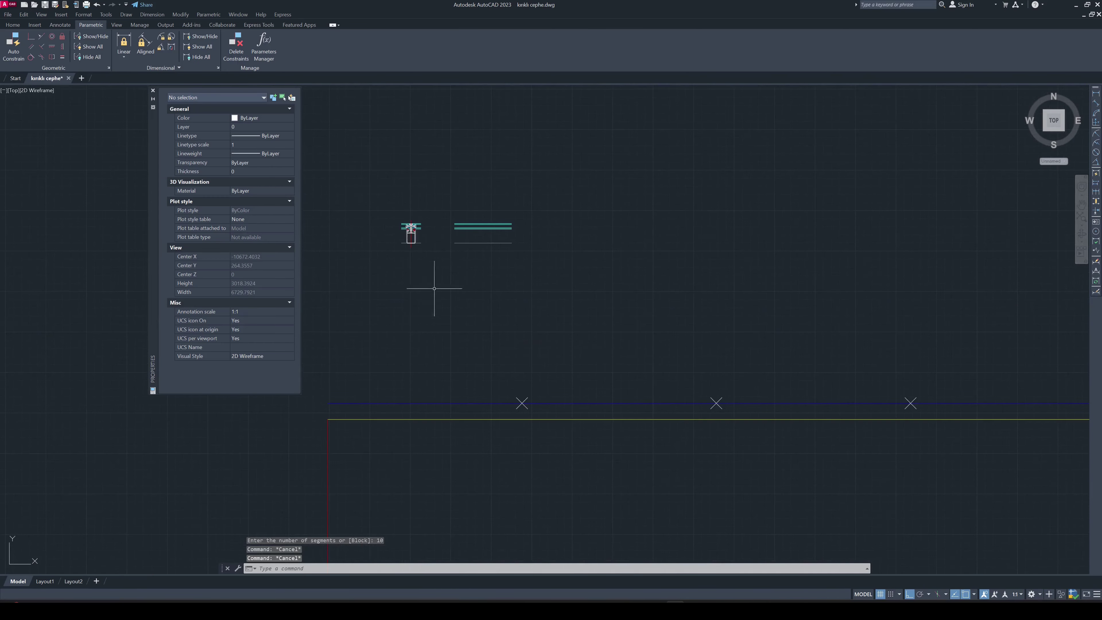
# Move the vertical mullion block onto the start of the blue line
pyautogui.moveTo(435, 290); pyautogui.dragTo(393, 219)
pyautogui.write('m')
pyautogui.press('Return')
pyautogui.scroll(5, 416, 243)
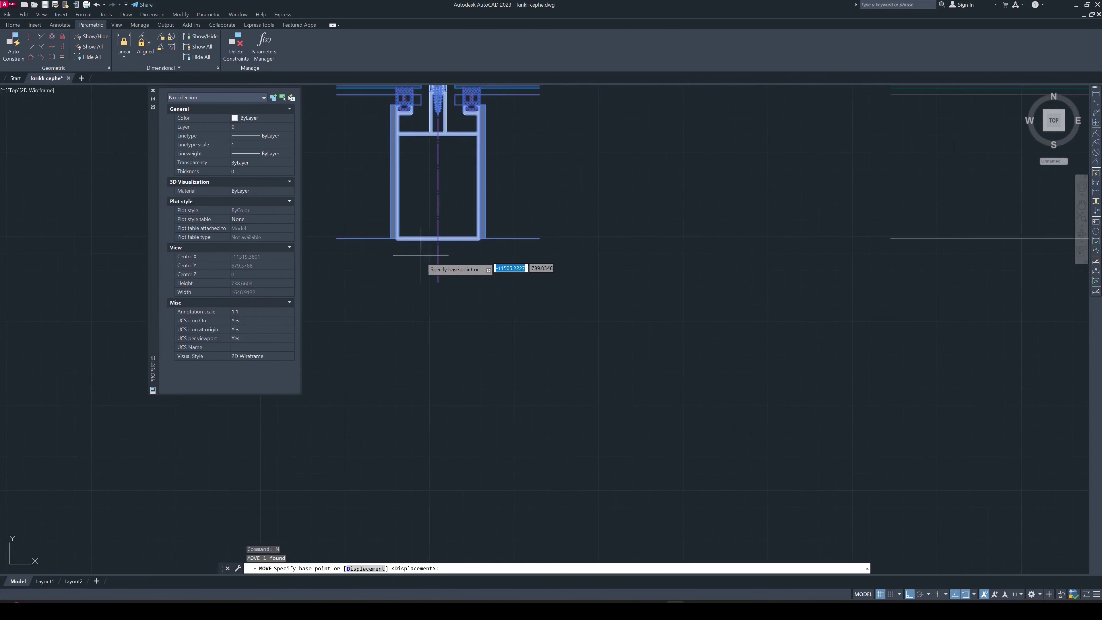
pyautogui.scroll(2, 434, 229)
pyautogui.click(434, 208)
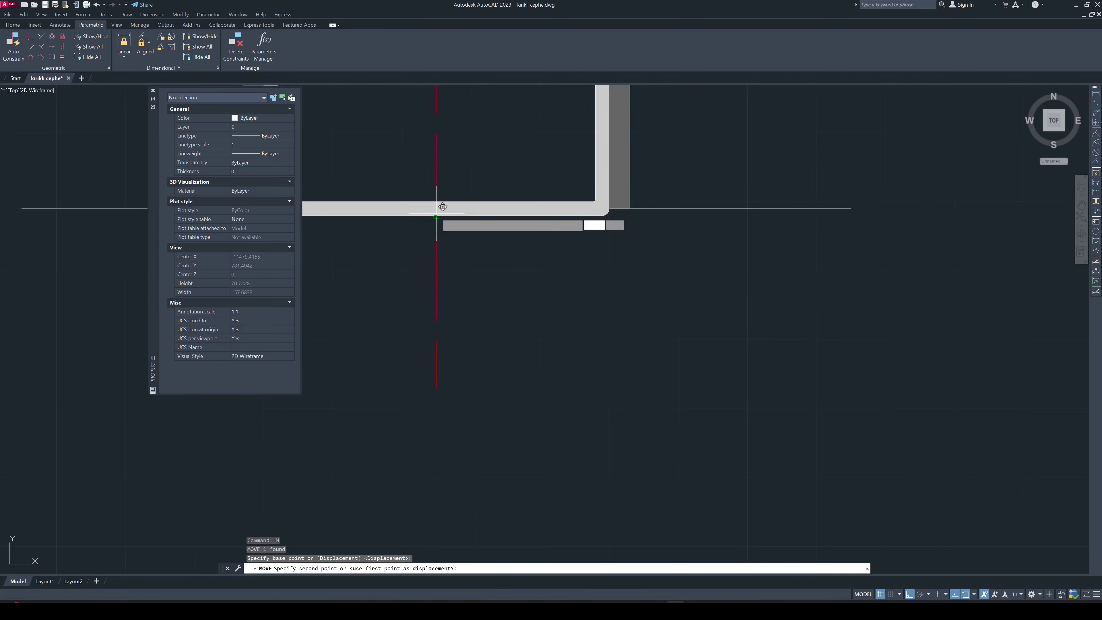
pyautogui.scroll(-6, 425, 215)
pyautogui.click(521, 382)
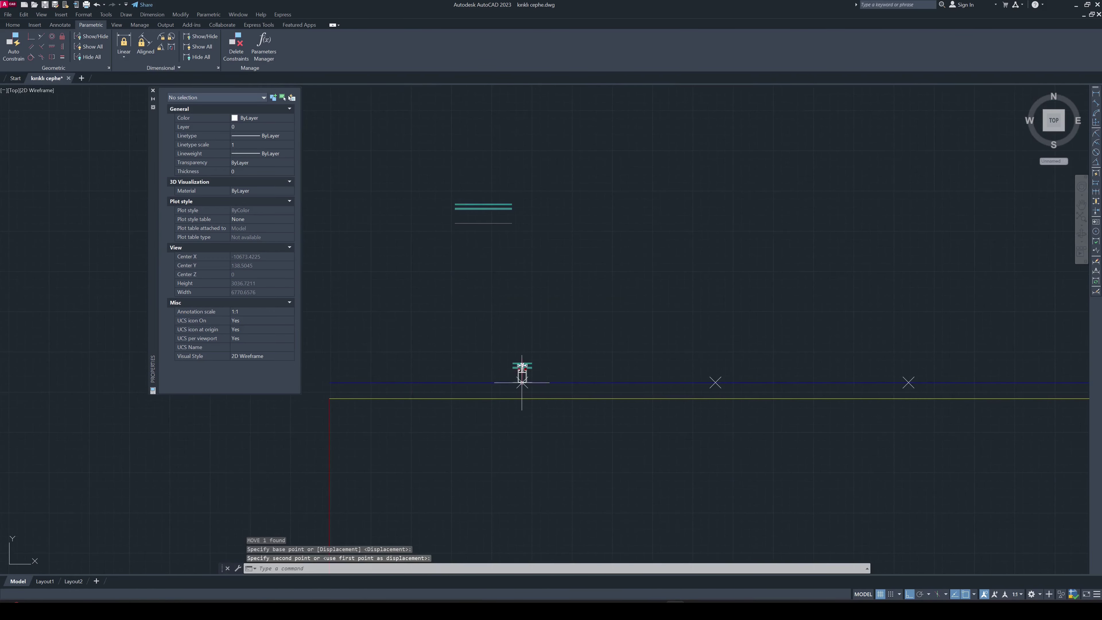
# Copy the mullion block onto the first division marks along the facade line
pyautogui.rightClick(542, 373)
pyautogui.click(548, 214)
pyautogui.scroll(3, 516, 390)
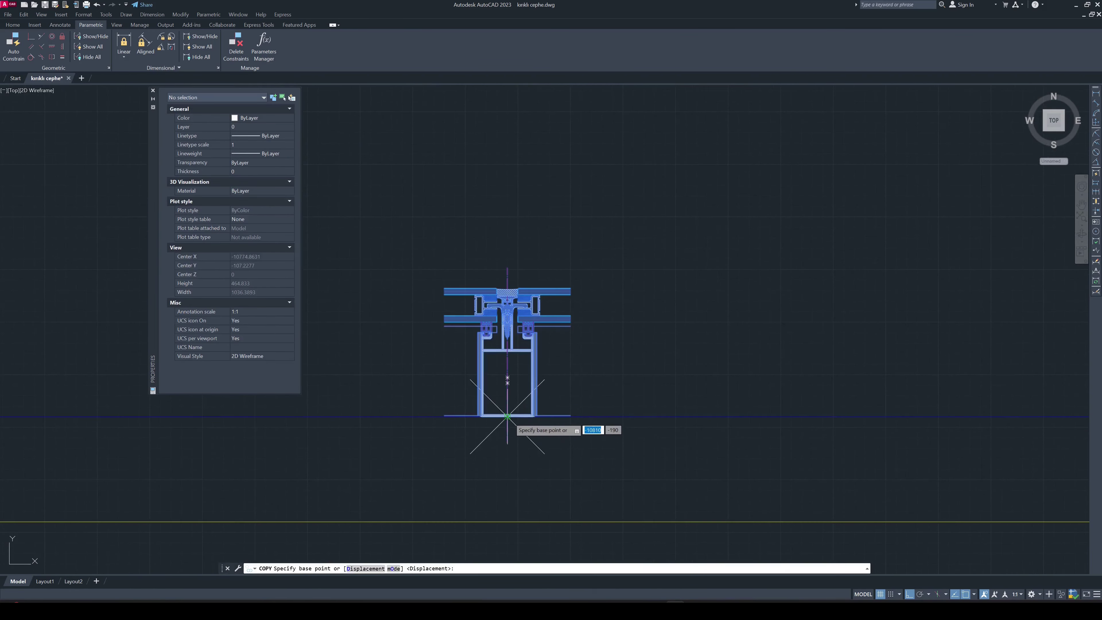
pyautogui.click(516, 412)
pyautogui.scroll(-2, 516, 412)
pyautogui.click(575, 348)
pyautogui.click(769, 348)
pyautogui.moveTo(769, 348); pyautogui.dragTo(392, 303, button='middle')
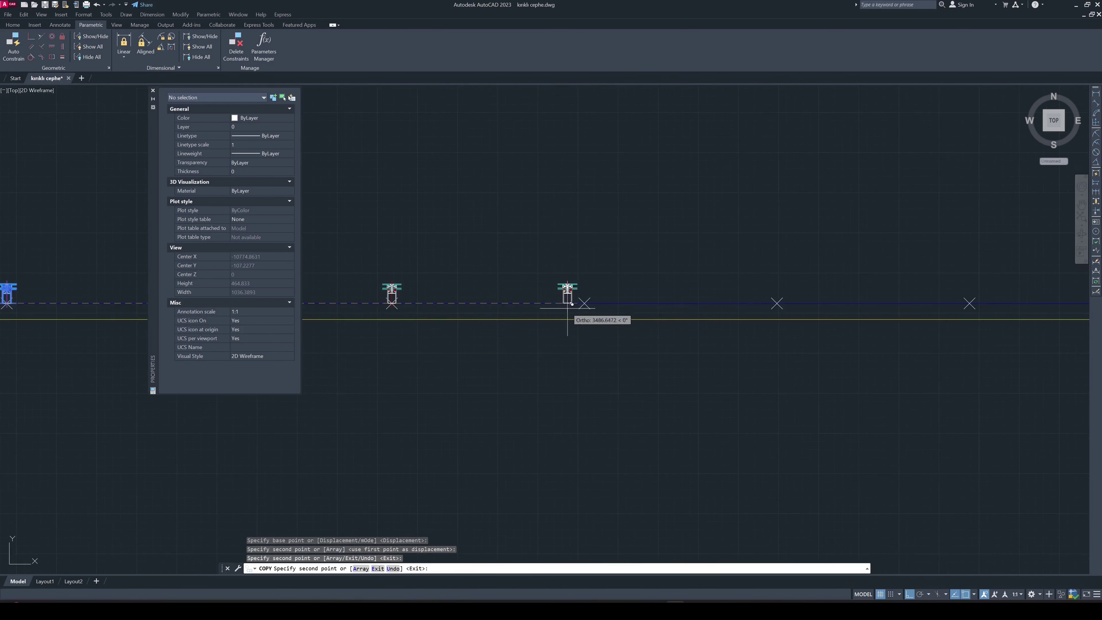
pyautogui.click(584, 303)
# Place the remaining mullion copies at snapped endpoints, then select the leftmost mullion
pyautogui.moveTo(776, 303)
pyautogui.mouseDown(button='middle')
pyautogui.moveTo(817, 288)
pyautogui.moveTo(722, 280)
pyautogui.mouseUp(button='middle')
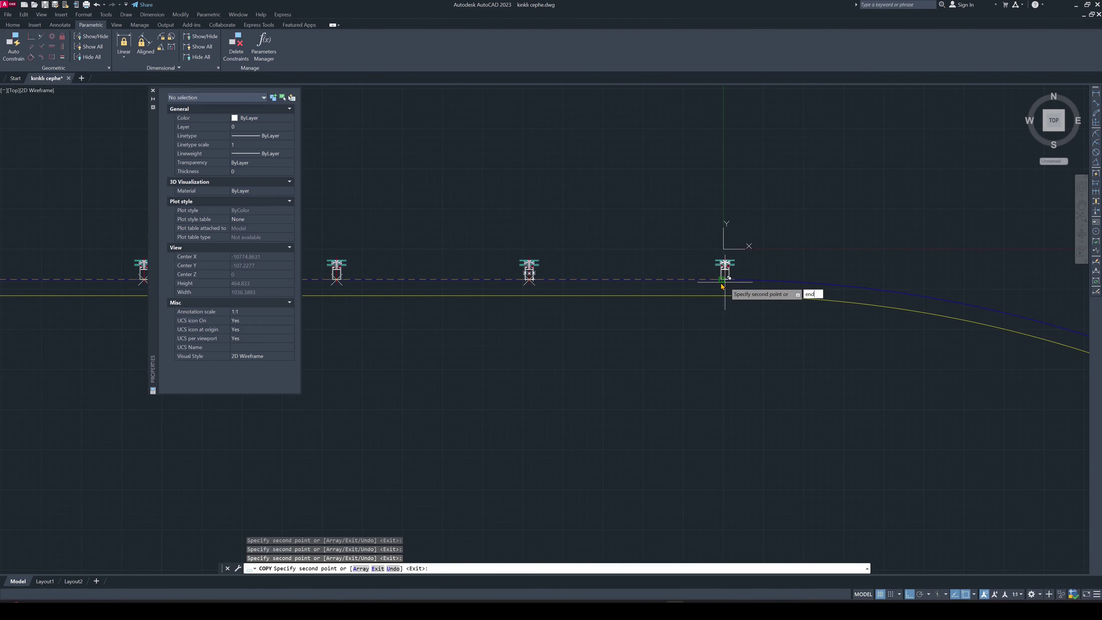
pyautogui.press('Return')
pyautogui.scroll(-2, 728, 271)
pyautogui.moveTo(546, 290); pyautogui.dragTo(608, 280, button='middle')
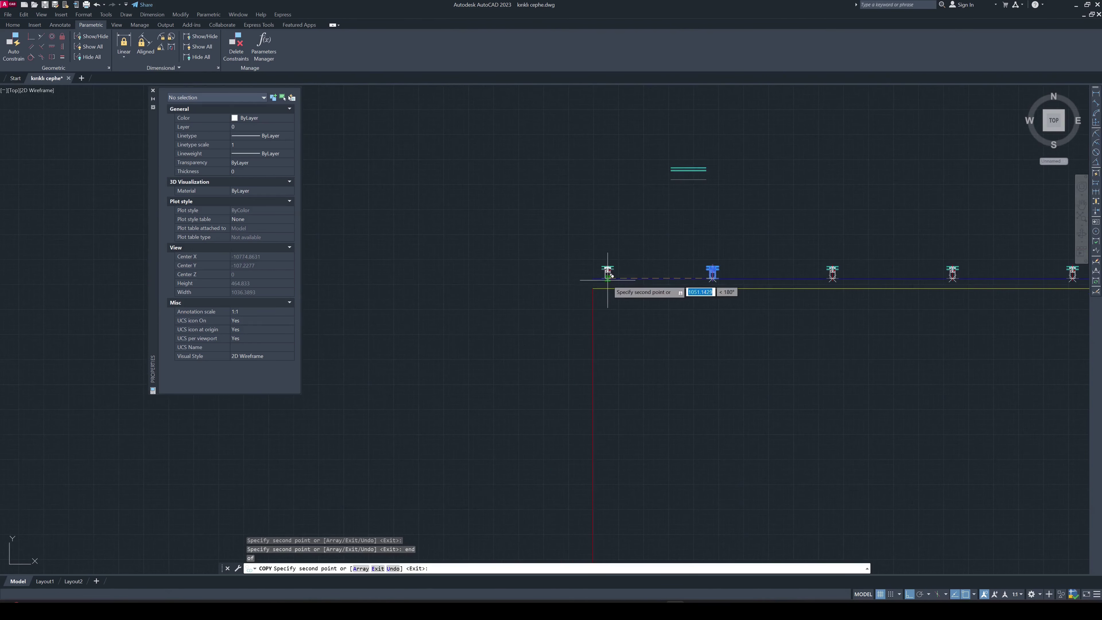
pyautogui.click(593, 277)
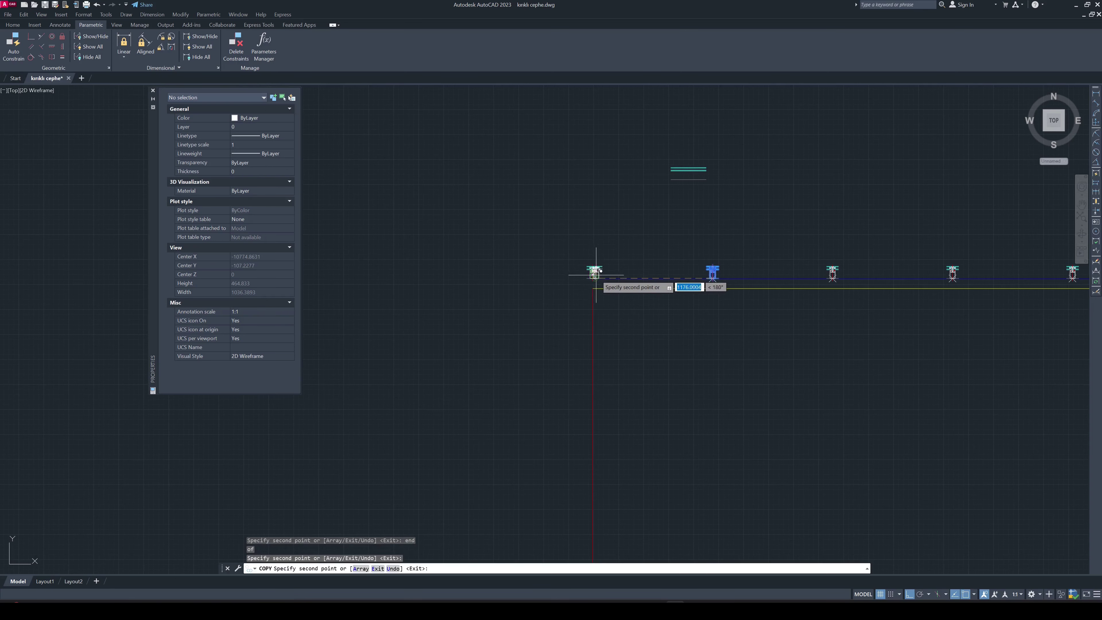
pyautogui.press('F8')
pyautogui.press('Escape')
pyautogui.press('Escape')
pyautogui.scroll(8, 582, 273)
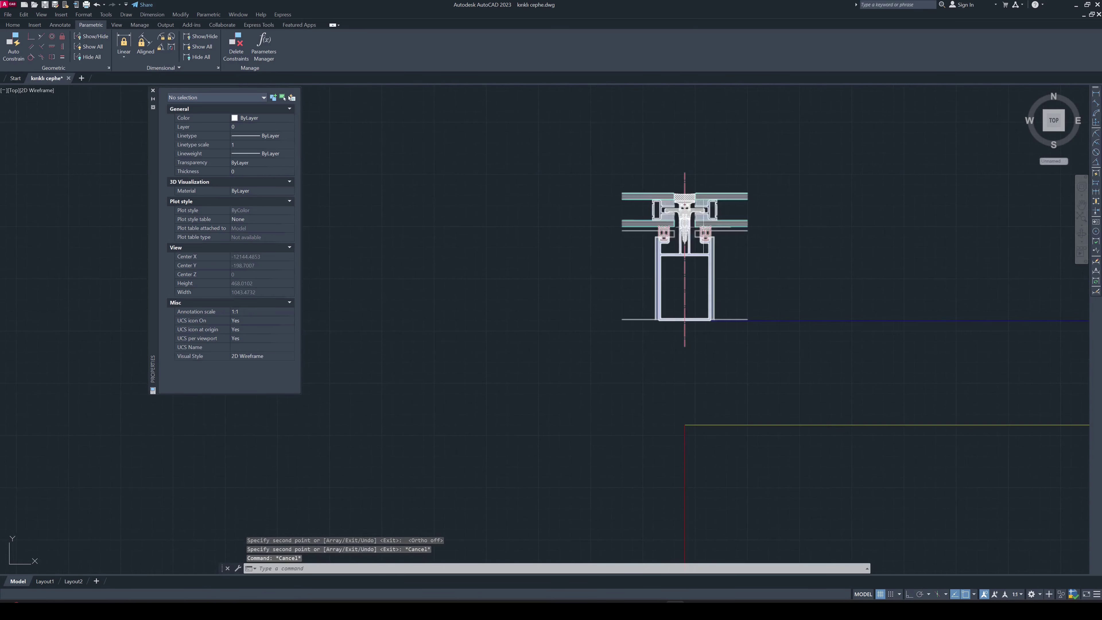
pyautogui.click(667, 212)
# Explode the leftmost mullion block and delete its left glass piece
pyautogui.write('x')
pyautogui.press('Return')
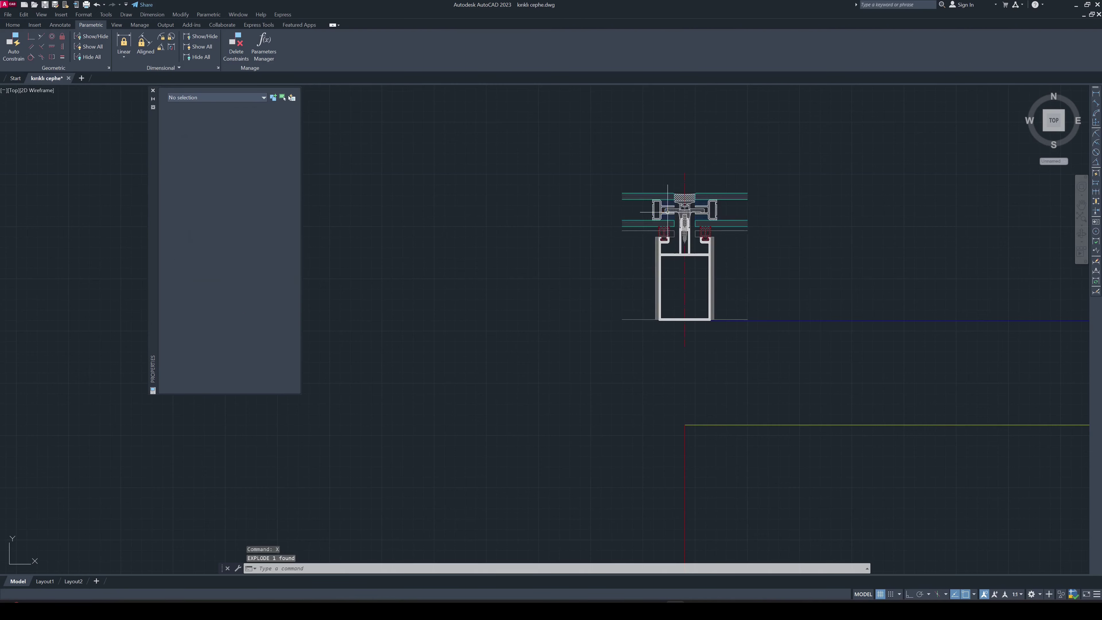
pyautogui.press('Escape')
pyautogui.click(630, 224)
pyautogui.click(630, 224)
pyautogui.click(639, 345)
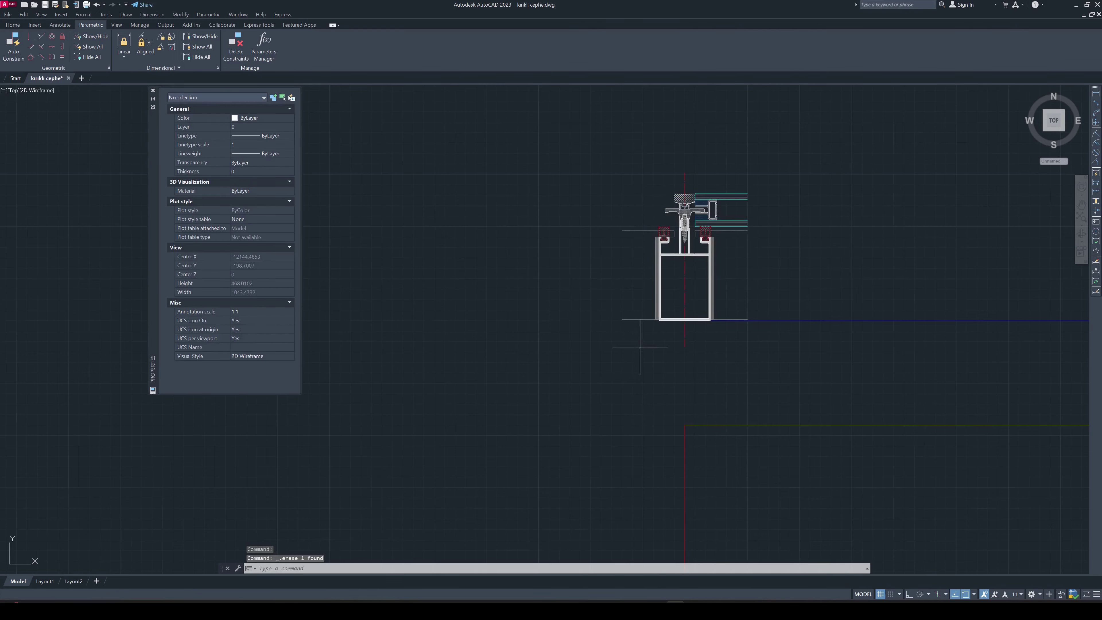
pyautogui.press('Delete')
# Delete the left red hatched gasket pieces of the exploded mullion
pyautogui.scroll(5, 625, 215)
pyautogui.click(588, 199)
pyautogui.press('Delete')
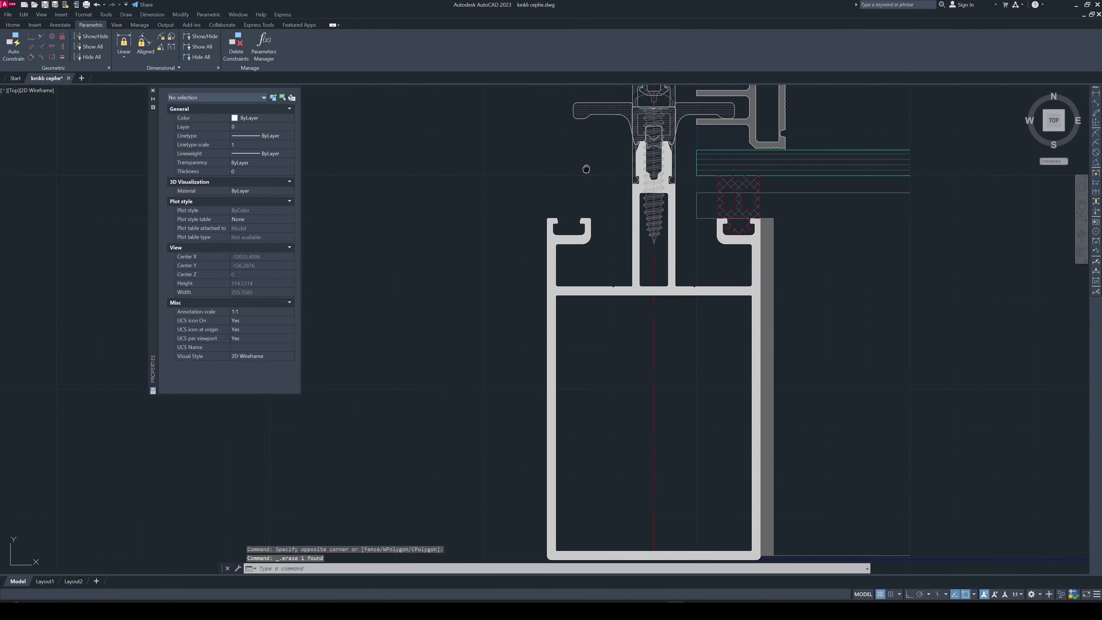
pyautogui.moveTo(581, 104); pyautogui.dragTo(591, 197, button='middle')
pyautogui.click(607, 225)
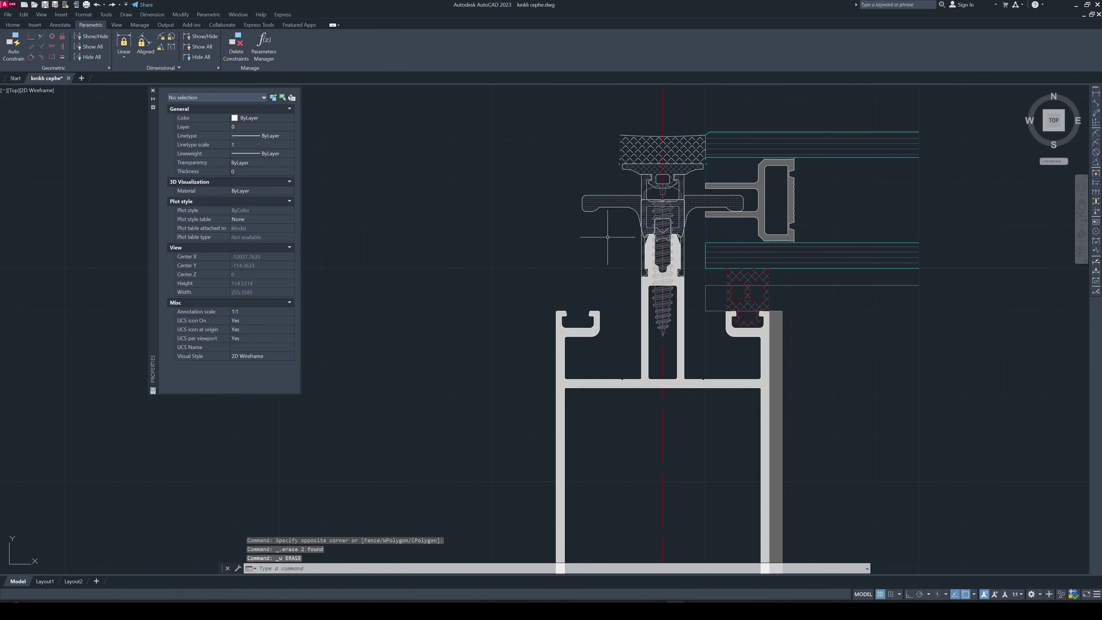
pyautogui.click(580, 168)
pyautogui.press('Delete')
# Zoom back out to the start of the mullion row
pyautogui.scroll(-10, 632, 236)
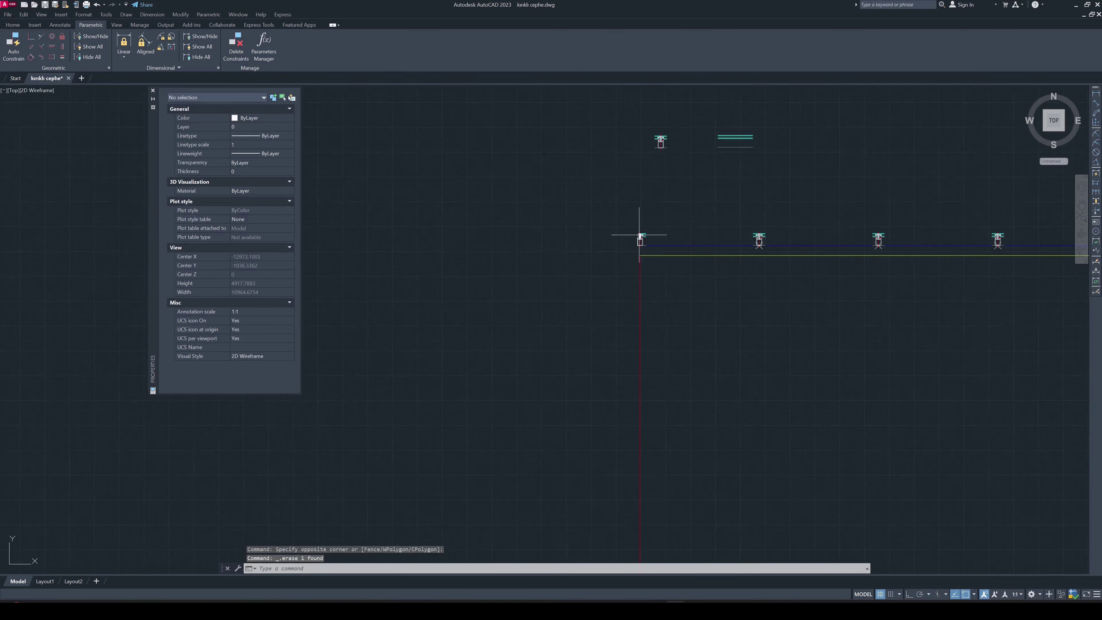
pyautogui.scroll(-4, 856, 278)
pyautogui.scroll(-1, 742, 256)
pyautogui.scroll(5, 764, 225)
pyautogui.moveTo(764, 225); pyautogui.dragTo(779, 283, button='middle')
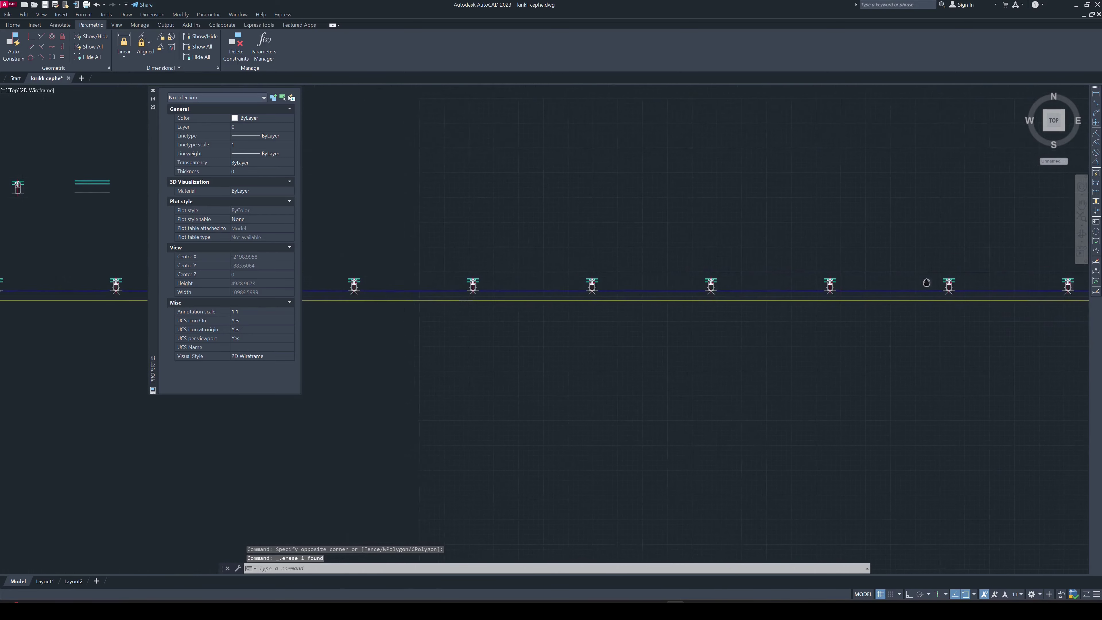
pyautogui.write('m')
pyautogui.press('Return')
pyautogui.press('Escape')
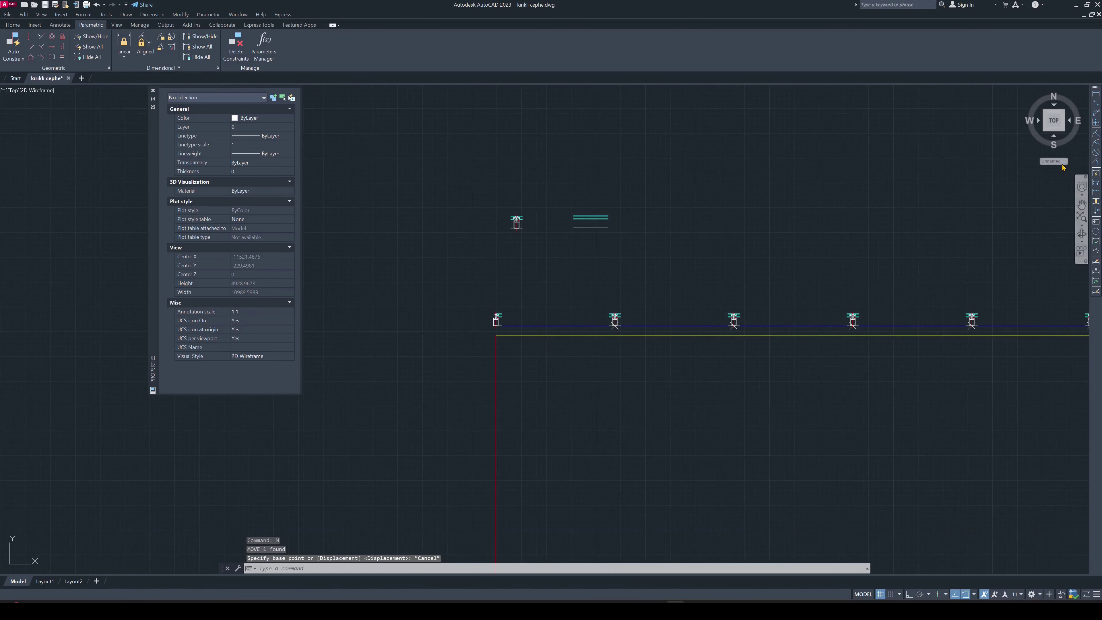
# Dimension the 1200 spacing between the first and second mullions with DLI
pyautogui.write('dli')
pyautogui.press('Return')
pyautogui.scroll(8, 499, 312)
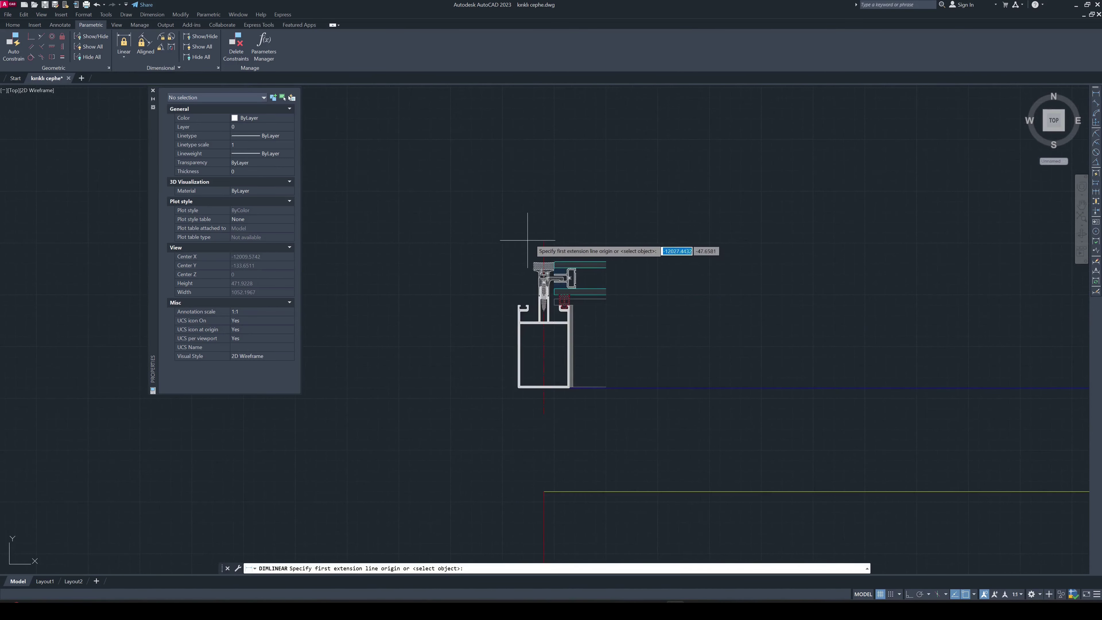
pyautogui.click(543, 263)
pyautogui.scroll(-8, 543, 263)
pyautogui.scroll(3, 668, 246)
pyautogui.click(681, 238)
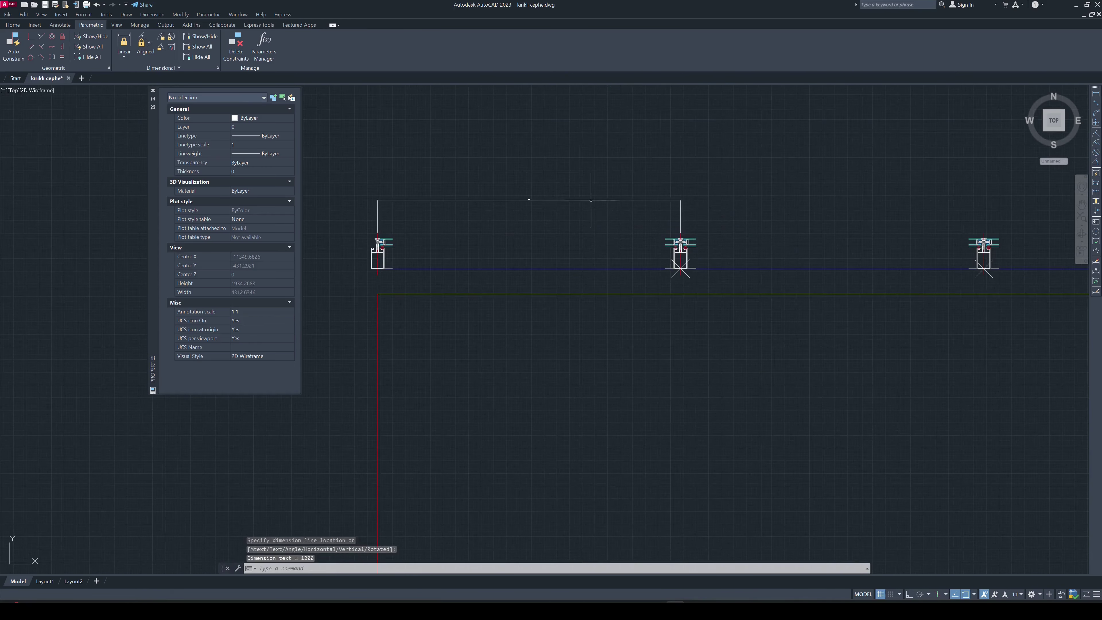
pyautogui.press('Escape')
pyautogui.moveTo(591, 200); pyautogui.dragTo(566, 184)
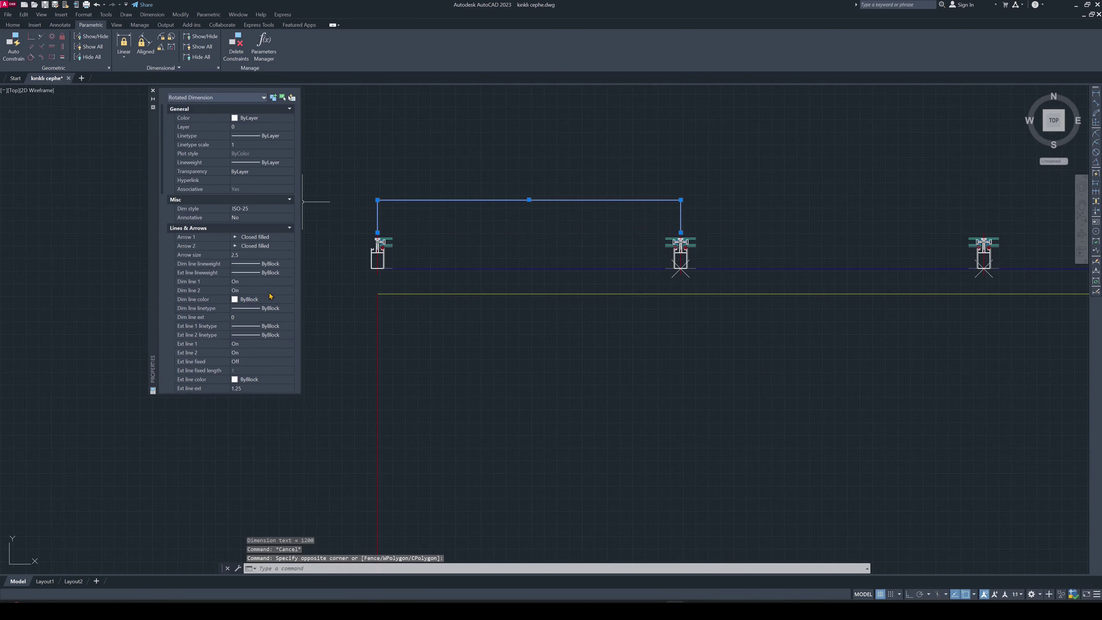
pyautogui.press('Escape')
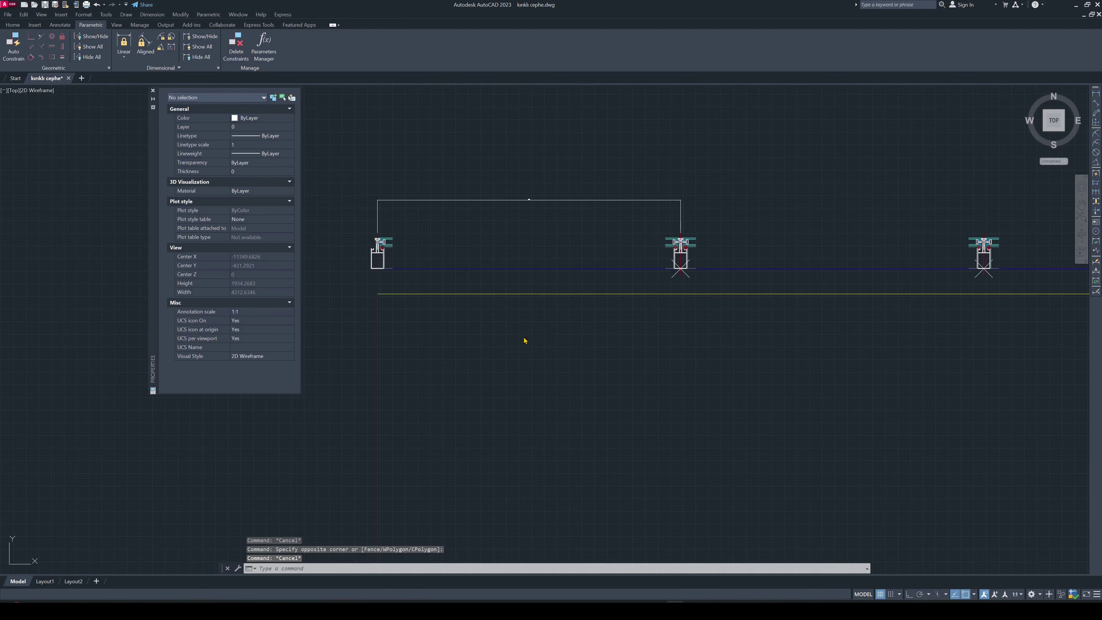
pyautogui.write('d')
pyautogui.press('Return')
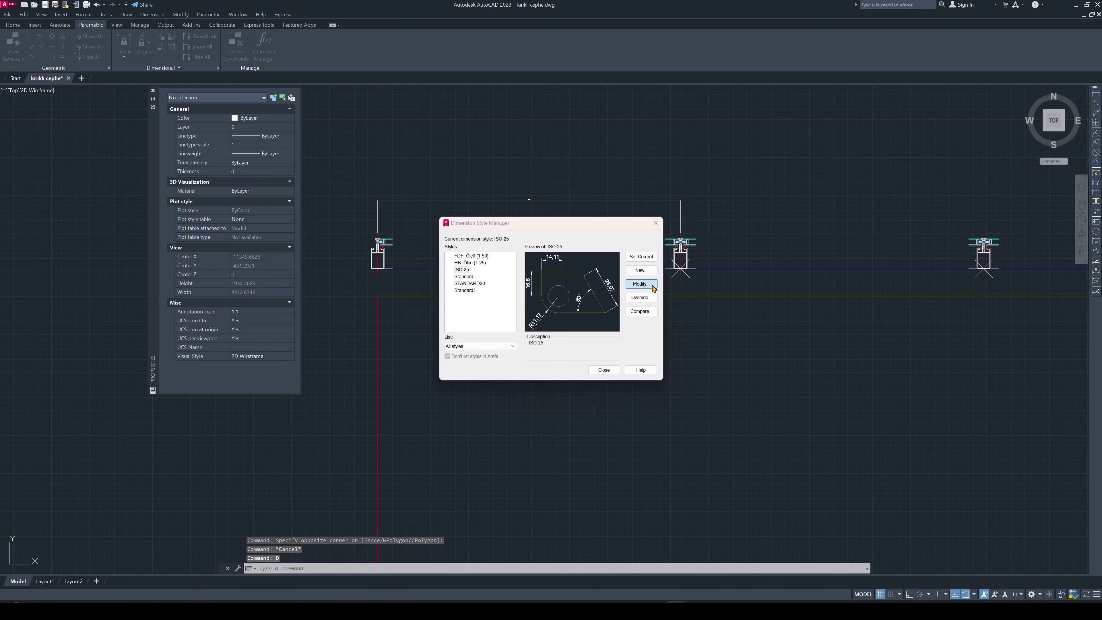
# Give the ISO-25 dimension style red dimension and extension lines and yellow text at height 100
pyautogui.click(640, 284)
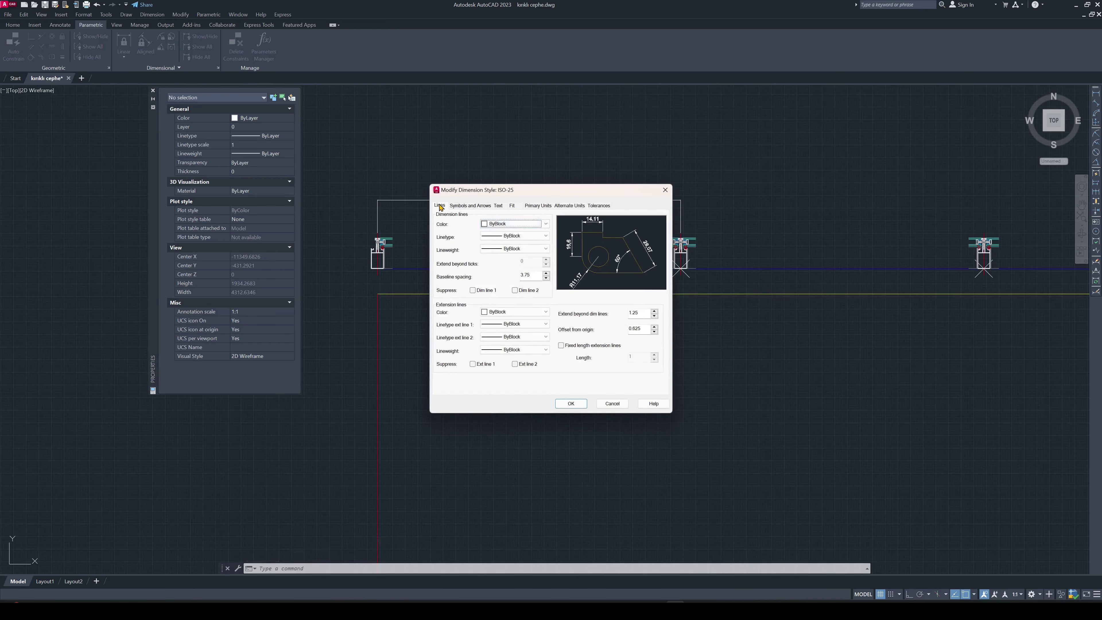
pyautogui.click(509, 225)
pyautogui.click(504, 248)
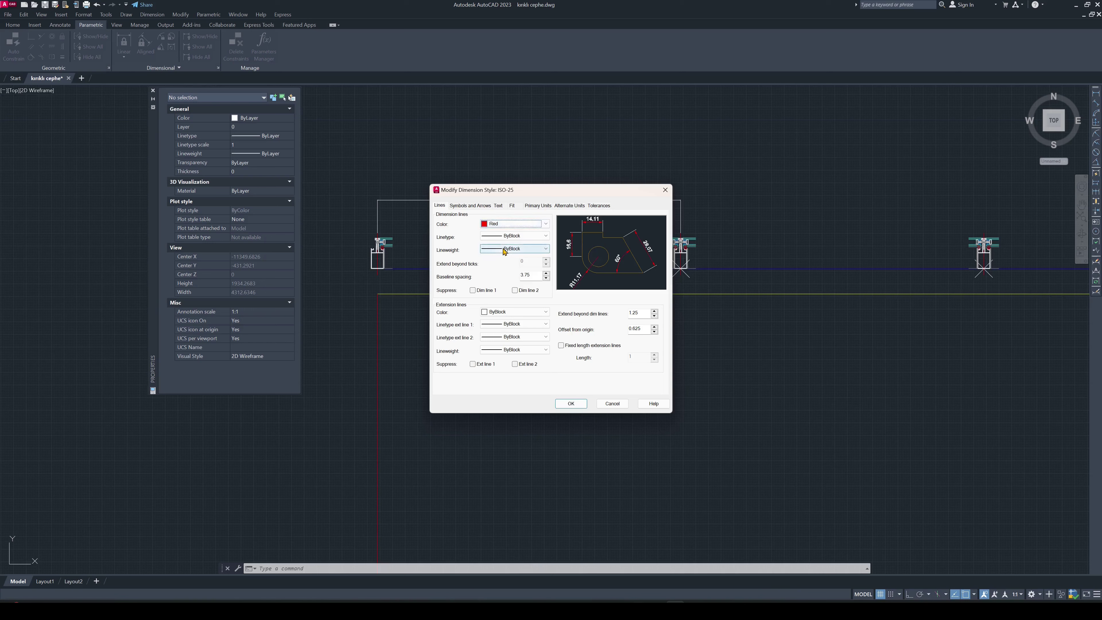
pyautogui.click(497, 316)
pyautogui.click(494, 337)
pyautogui.click(498, 206)
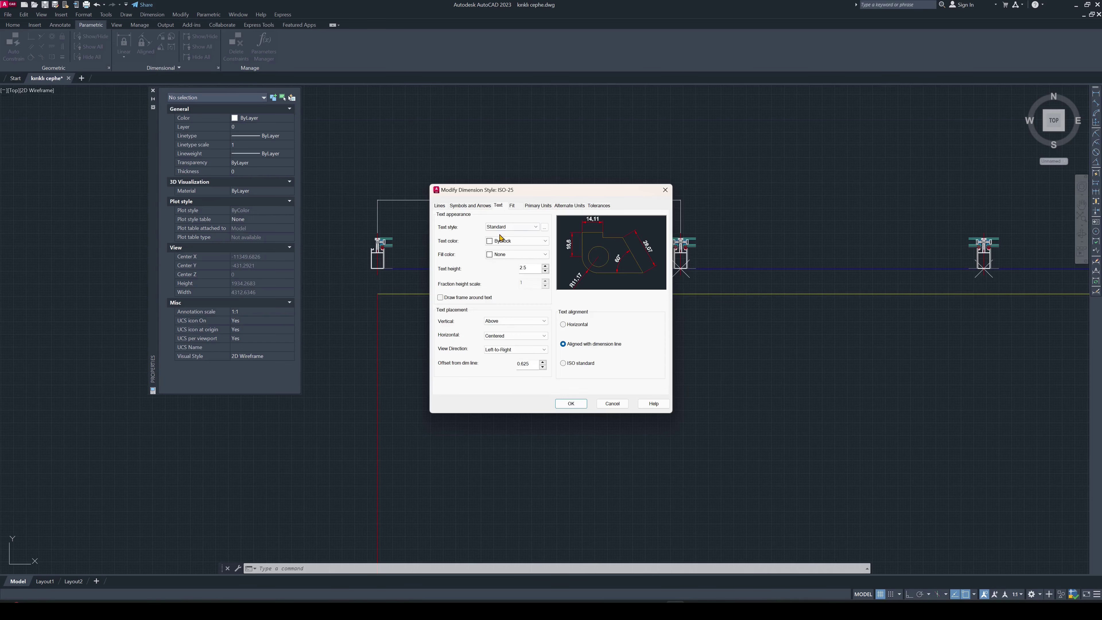
pyautogui.click(504, 243)
pyautogui.click(500, 272)
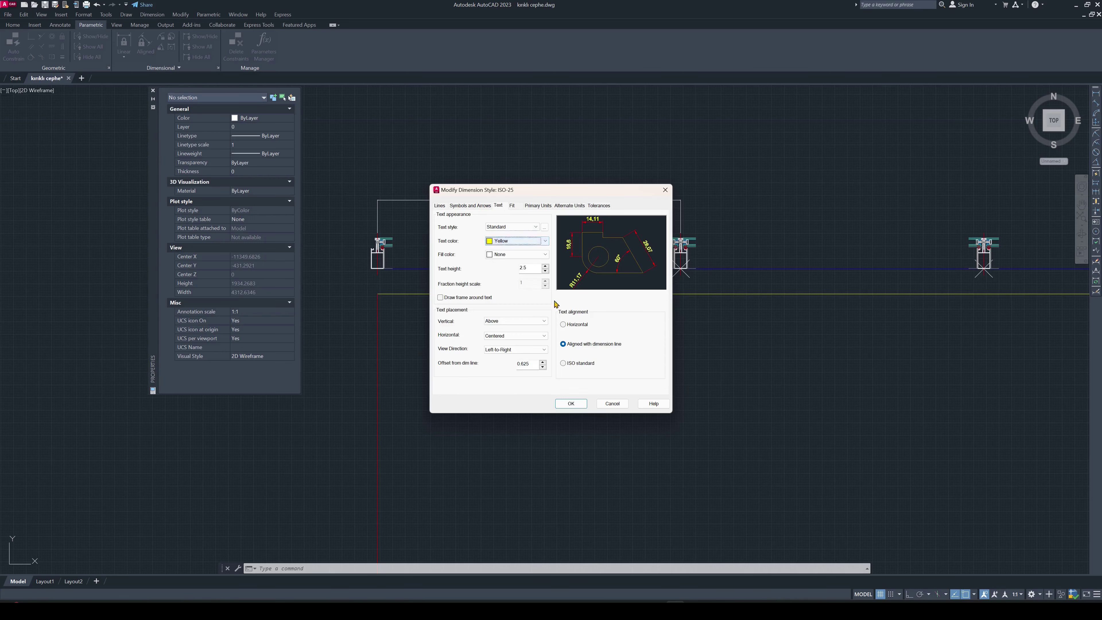
pyautogui.click(477, 206)
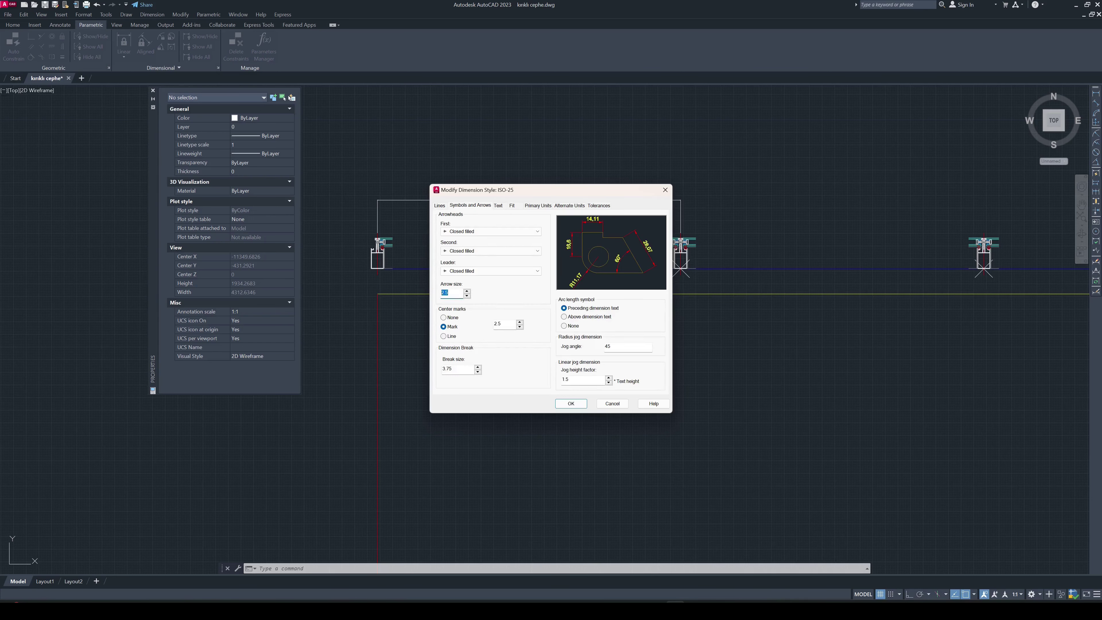
pyautogui.click(503, 207)
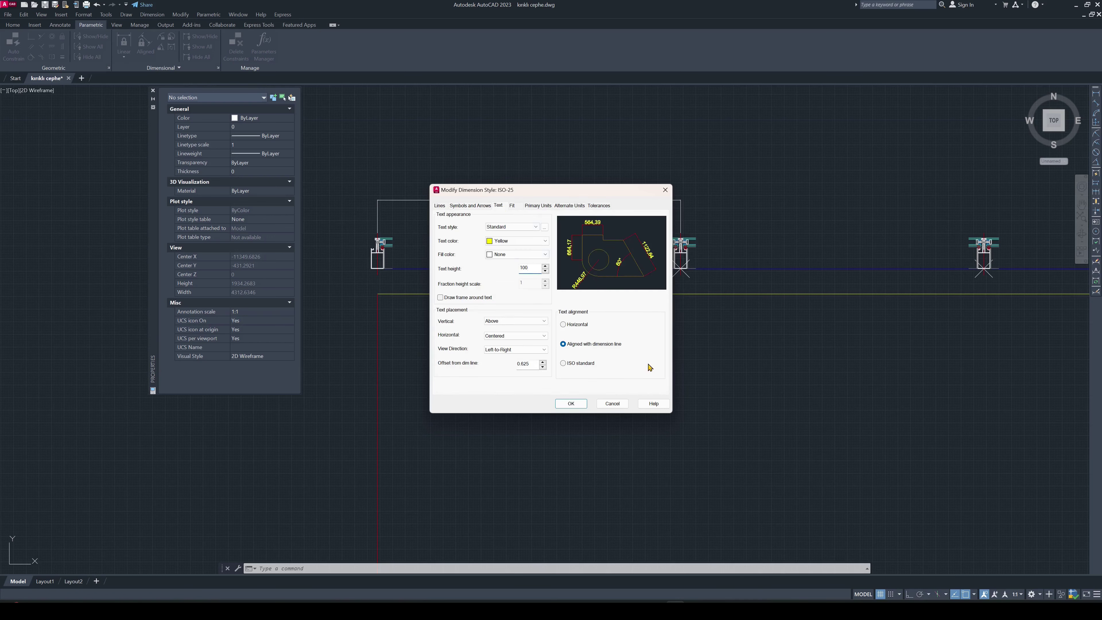
pyautogui.click(612, 403)
pyautogui.click(604, 370)
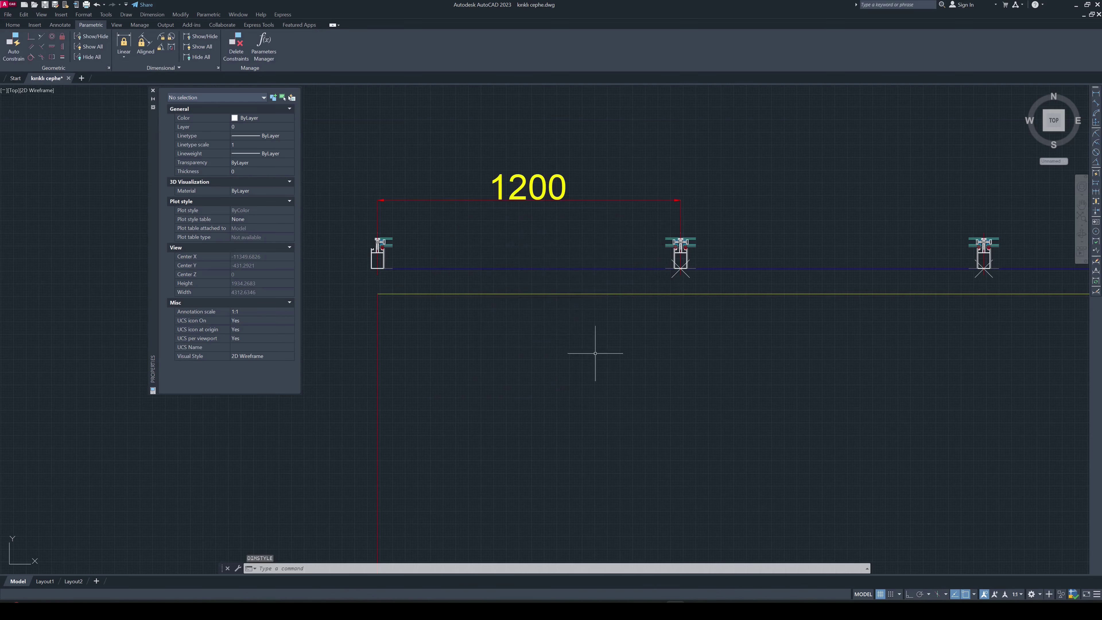
# Continue the 1200 dimension across the next three mullions, then end the dimension chain
pyautogui.click(1094, 196)
pyautogui.moveTo(863, 214); pyautogui.dragTo(584, 202, button='middle')
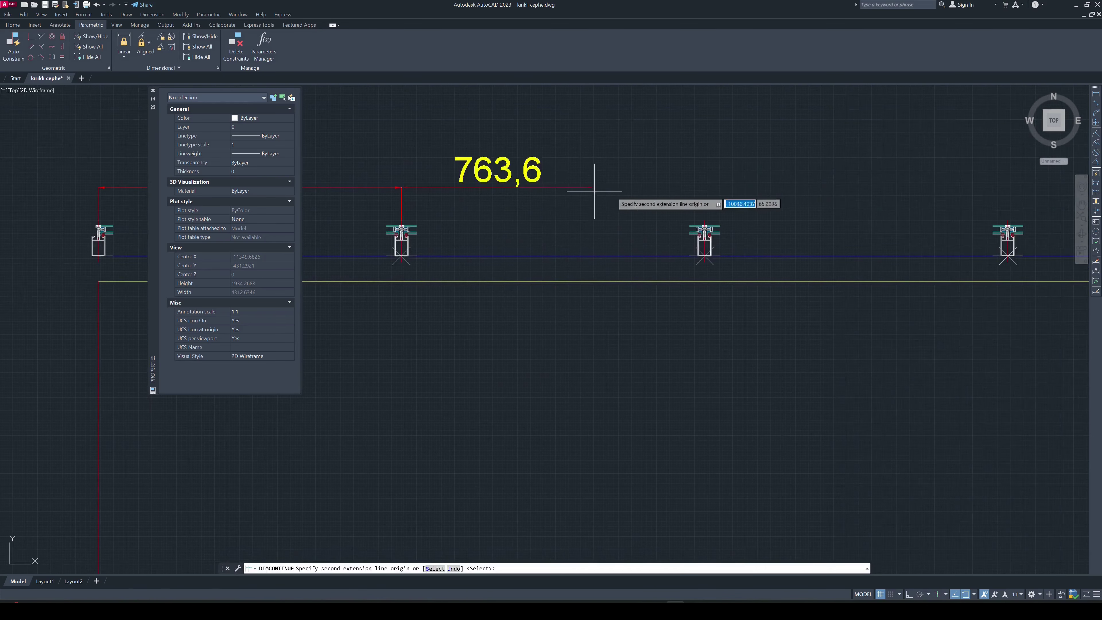
pyautogui.click(704, 220)
pyautogui.moveTo(737, 222); pyautogui.dragTo(731, 198, button='middle')
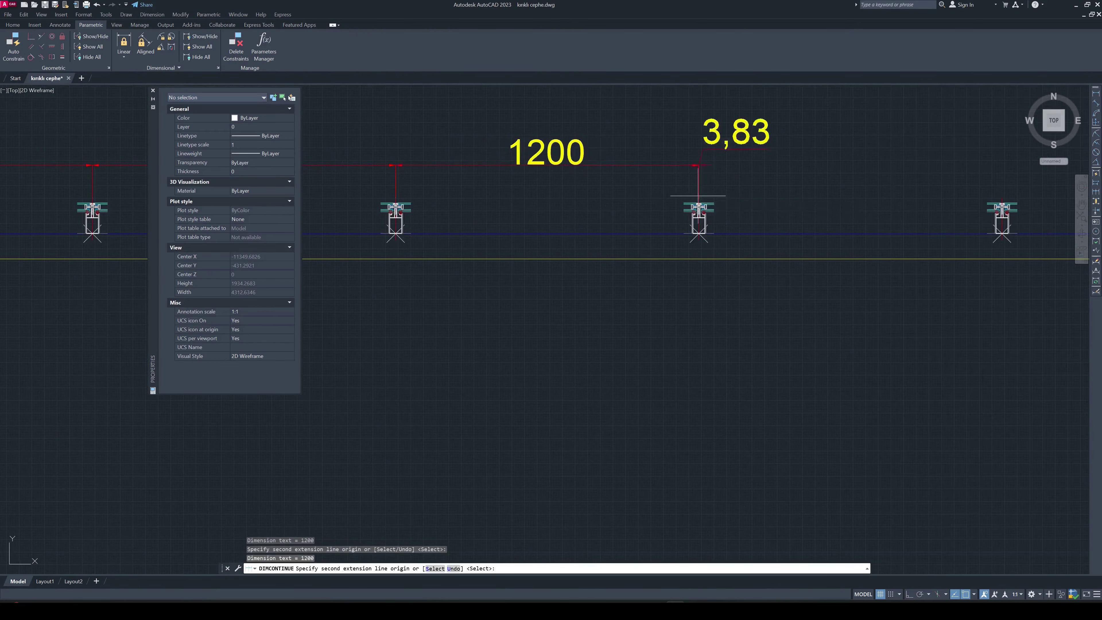
pyautogui.moveTo(700, 198); pyautogui.dragTo(747, 193, button='middle')
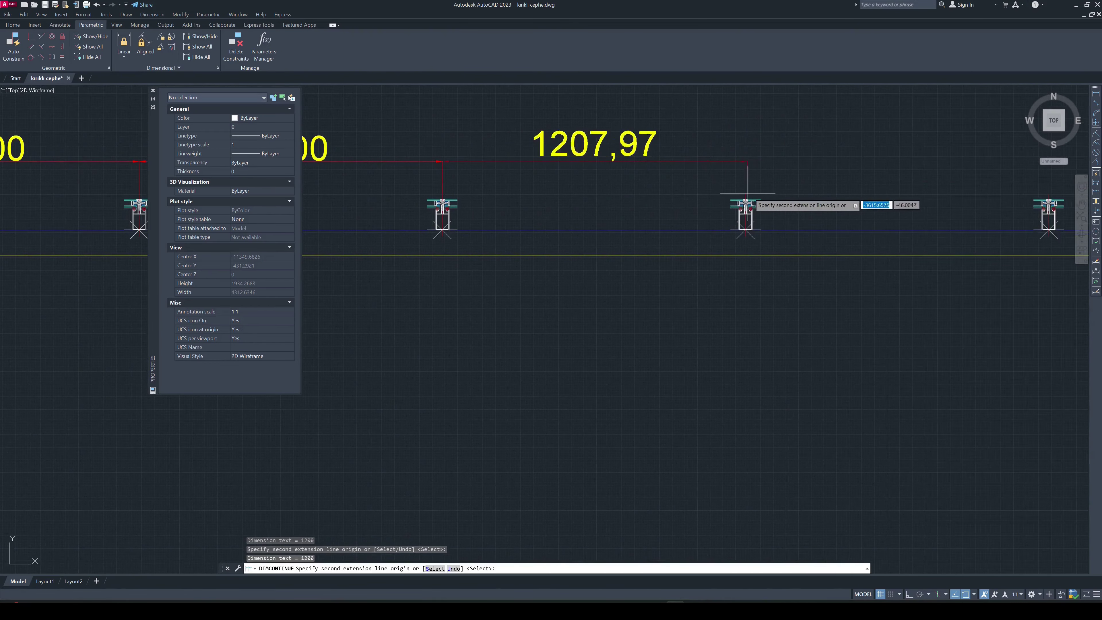
pyautogui.click(747, 193)
pyautogui.moveTo(824, 190); pyautogui.dragTo(646, 186, button='middle')
pyautogui.click(944, 191)
pyautogui.moveTo(944, 191)
pyautogui.mouseDown(button='middle')
pyautogui.moveTo(805, 187)
pyautogui.moveTo(782, 167)
pyautogui.mouseUp(button='middle')
pyautogui.scroll(-5, 738, 208)
pyautogui.press('Escape')
# Copy the cam arası glass block so it sits against the first mullion
pyautogui.scroll(4, 591, 204)
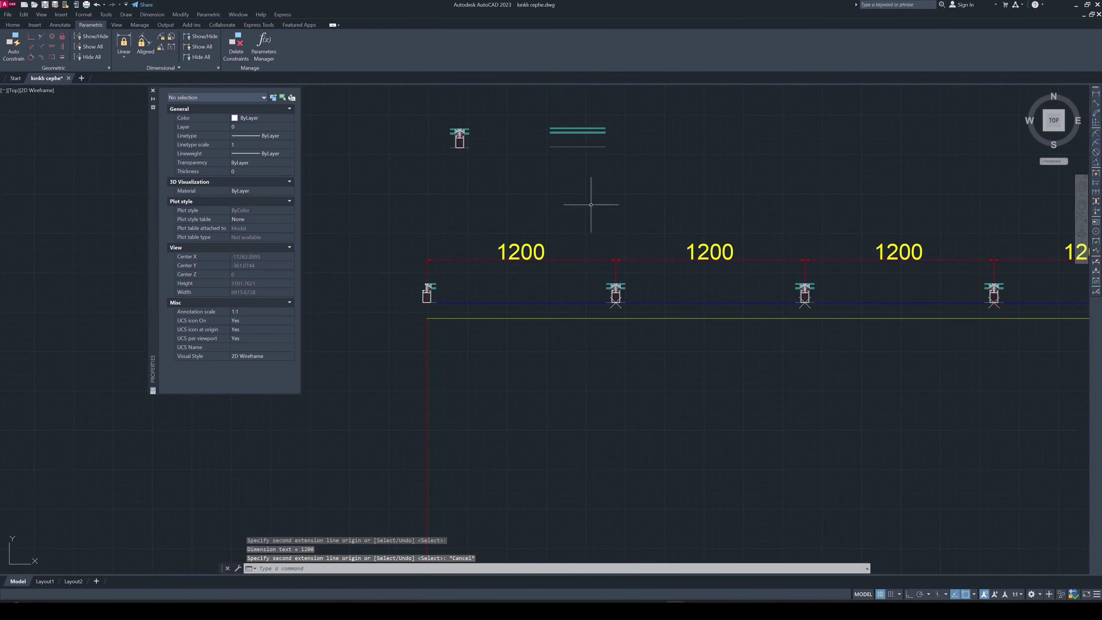
pyautogui.click(581, 123)
pyautogui.rightClick(579, 132)
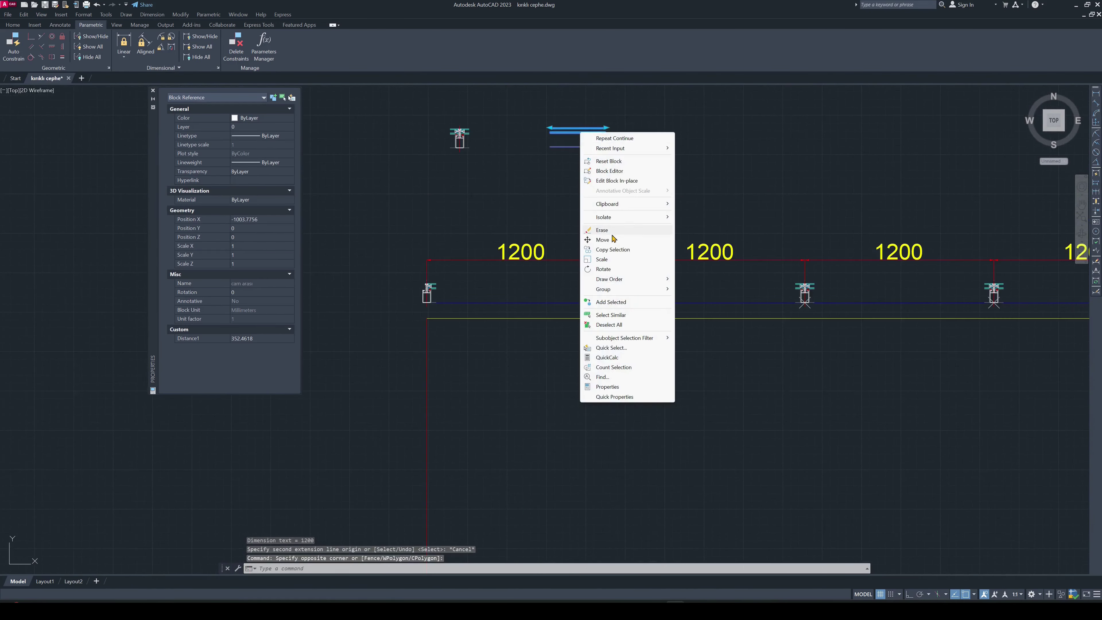
pyautogui.click(614, 254)
pyautogui.scroll(2, 563, 178)
pyautogui.scroll(2, 551, 165)
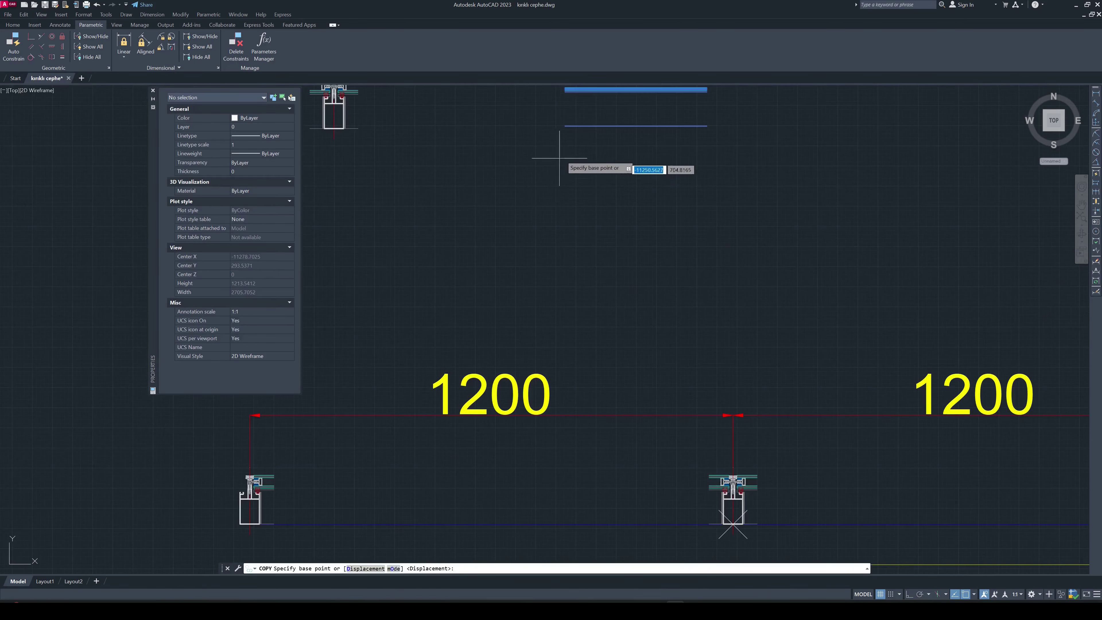
pyautogui.scroll(2, 560, 139)
pyautogui.click(564, 126)
pyautogui.scroll(-3, 564, 126)
pyautogui.scroll(3, 467, 283)
pyautogui.scroll(3, 430, 295)
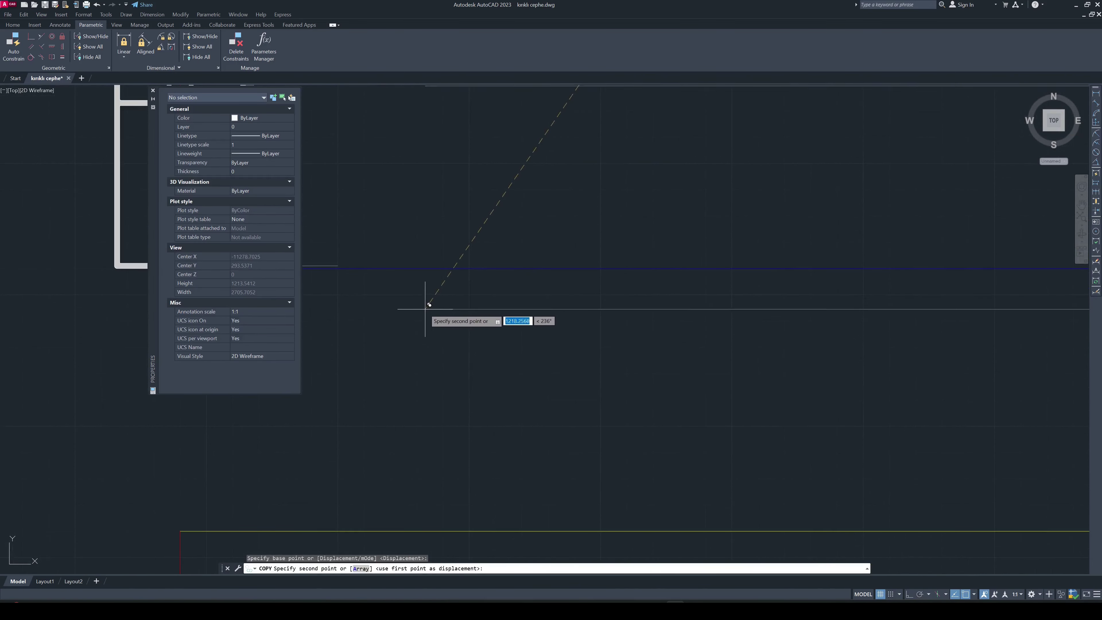
pyautogui.moveTo(430, 295)
pyautogui.mouseDown(button='middle')
pyautogui.moveTo(578, 278)
pyautogui.moveTo(523, 250)
pyautogui.moveTo(565, 246)
pyautogui.mouseUp(button='middle')
pyautogui.click(524, 251)
pyautogui.press('Escape')
pyautogui.press('Escape')
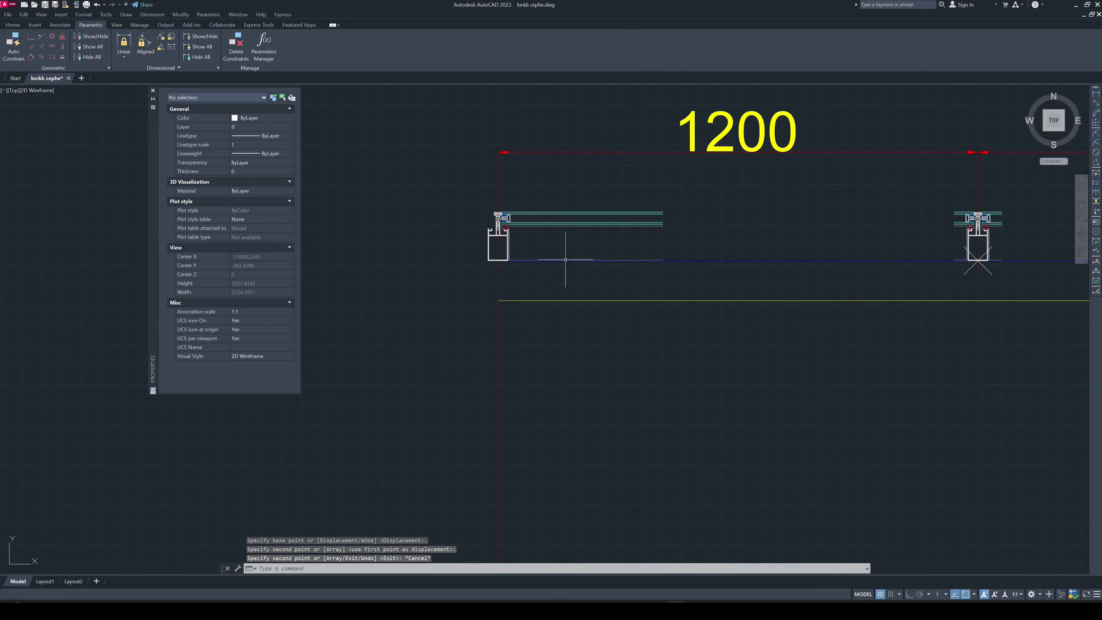
# Measure the gap from the glass edge to the next mullion with a linear dimension (DLI)
pyautogui.click(593, 233)
pyautogui.click(520, 237)
pyautogui.press('Escape')
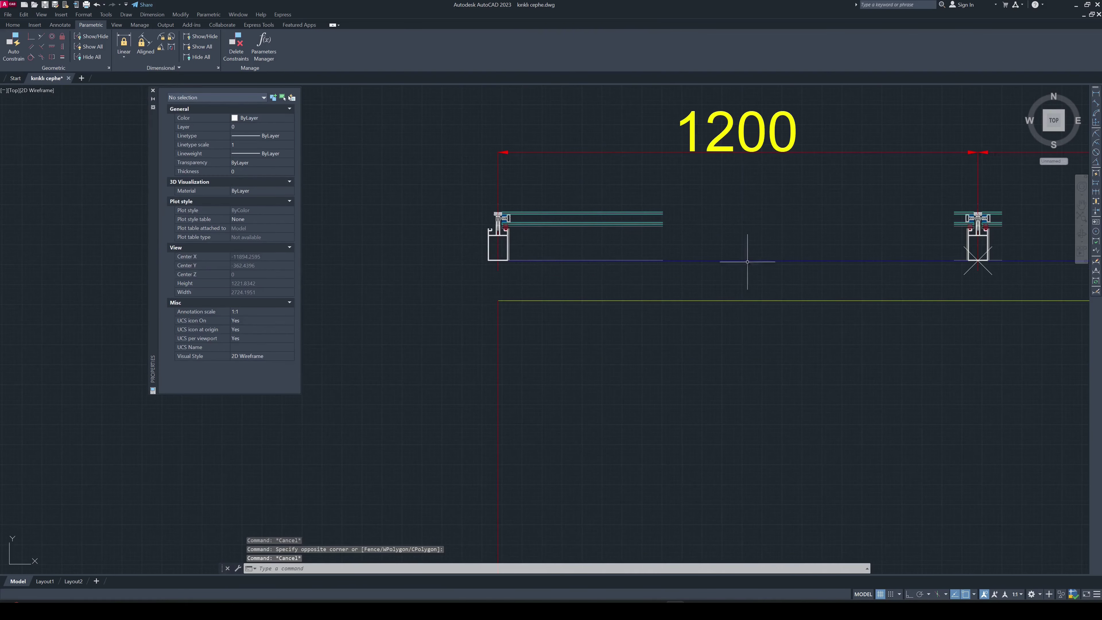
pyautogui.moveTo(746, 260); pyautogui.dragTo(652, 245, button='middle')
pyautogui.moveTo(1053, 120)
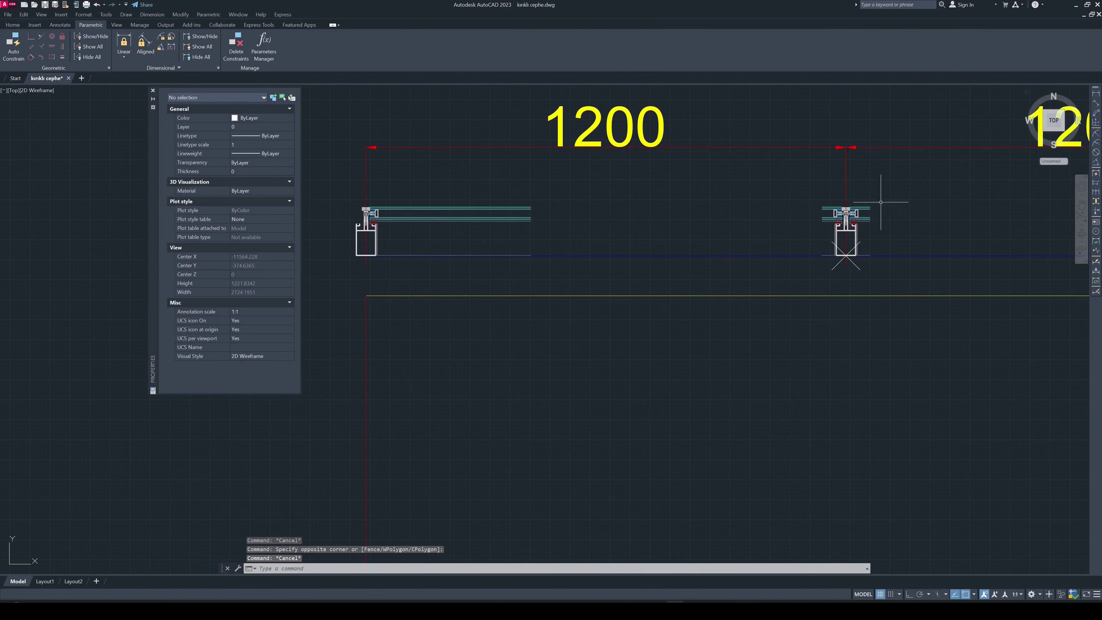
pyautogui.scroll(5, 881, 201)
pyautogui.write('dli')
pyautogui.press('Return')
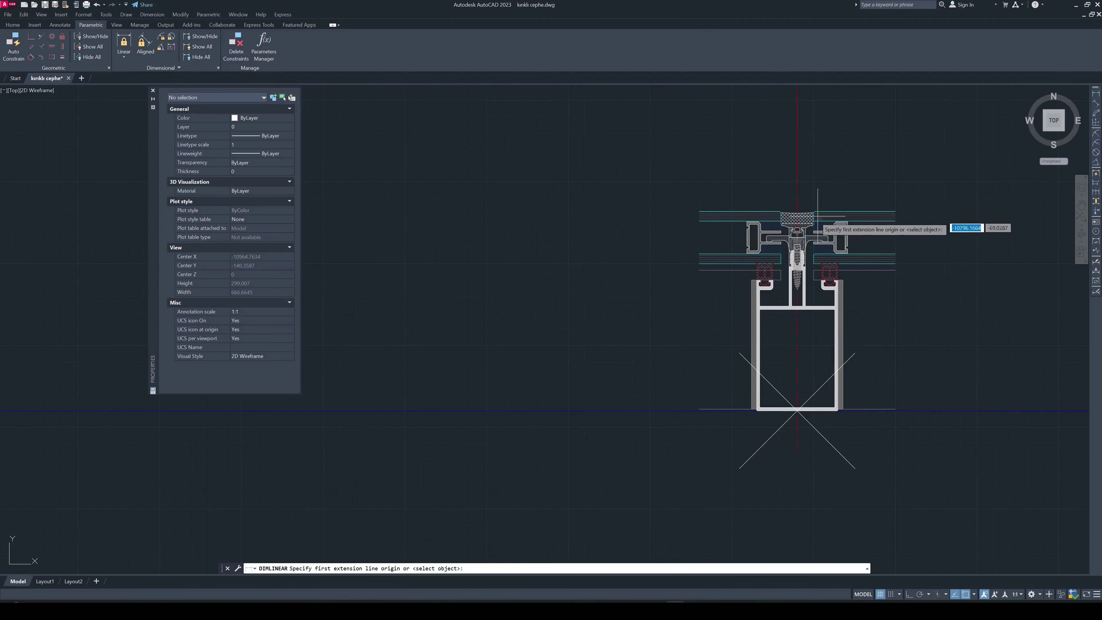
pyautogui.scroll(3, 790, 209)
pyautogui.click(807, 196)
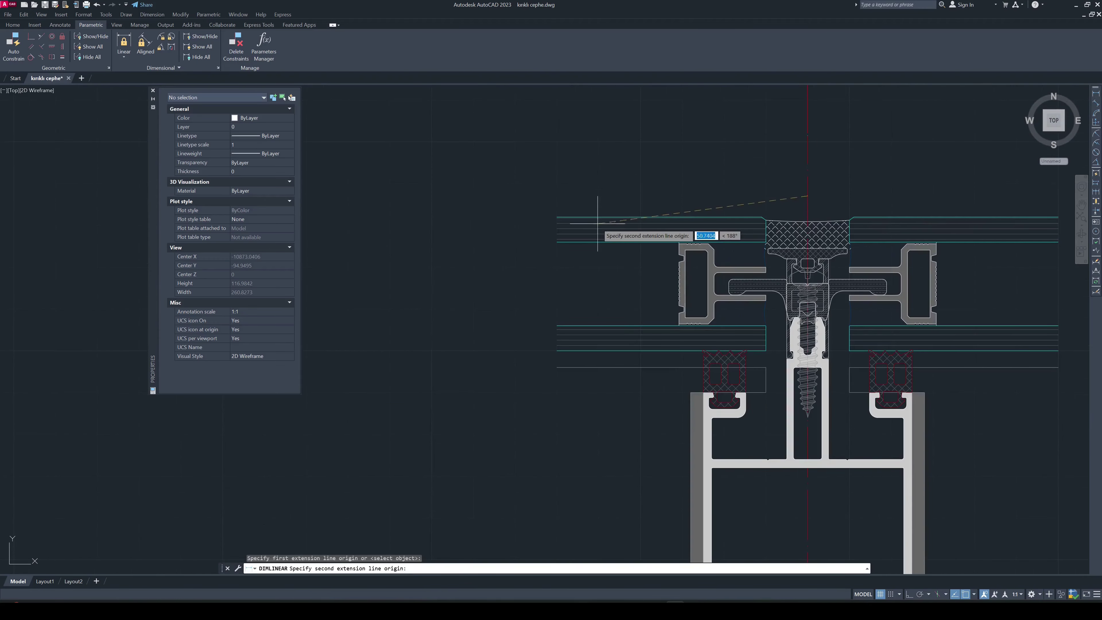
pyautogui.click(561, 215)
pyautogui.scroll(-3, 563, 212)
pyautogui.scroll(-6, 563, 213)
pyautogui.press('Escape')
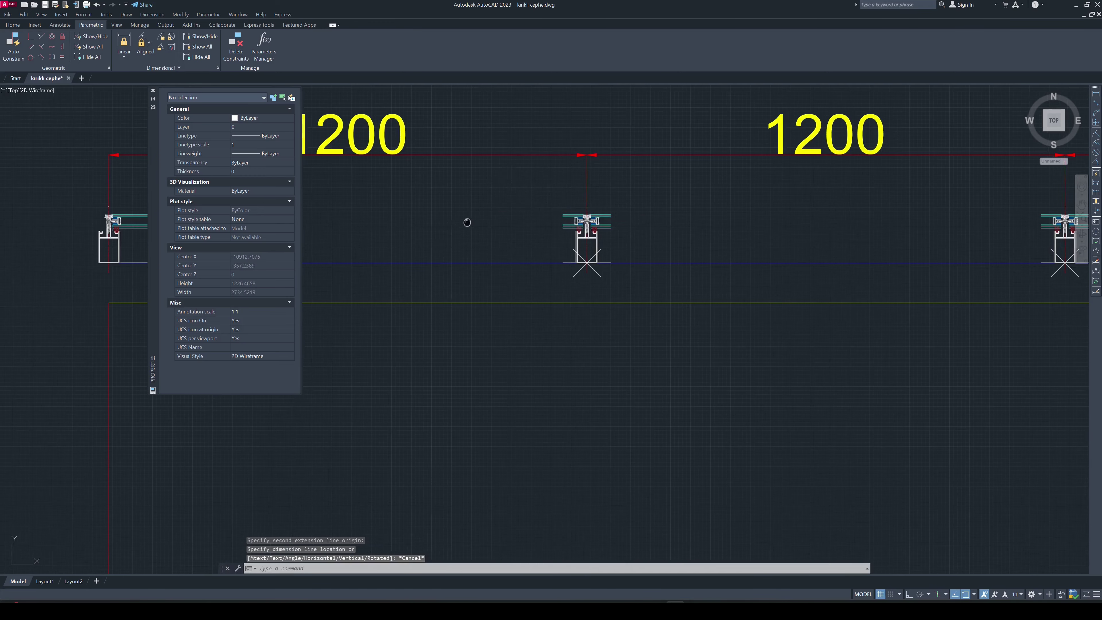
# Set the short glass panel's Distance1 to 1080 so it fills the first bay
pyautogui.moveTo(467, 221); pyautogui.dragTo(712, 217, button='middle')
pyautogui.click(484, 213)
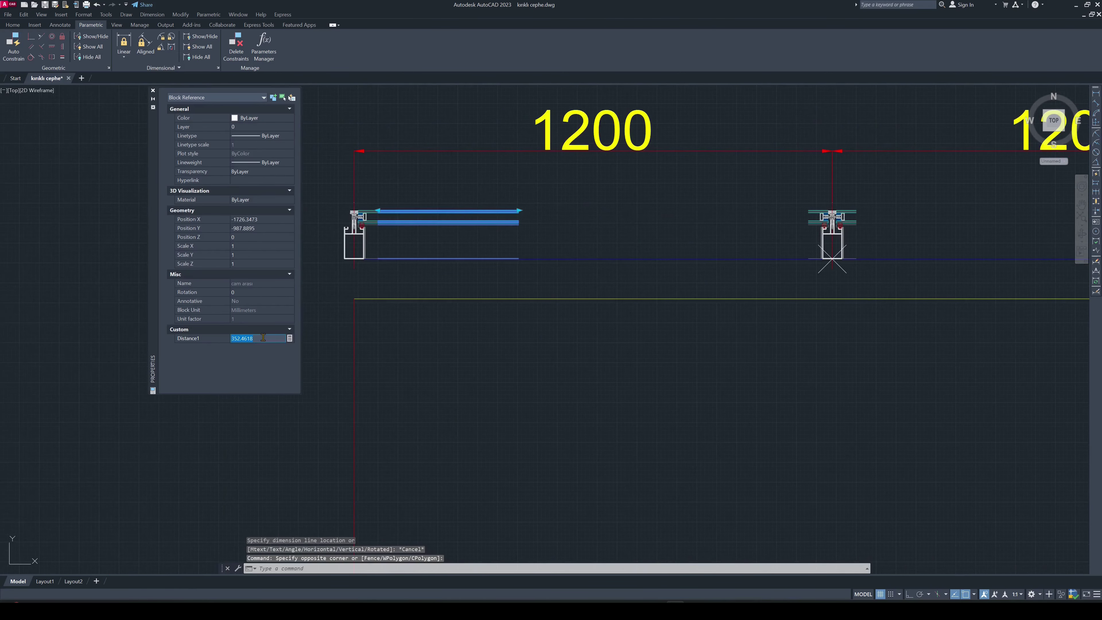
pyautogui.write('1080')
pyautogui.press('Return')
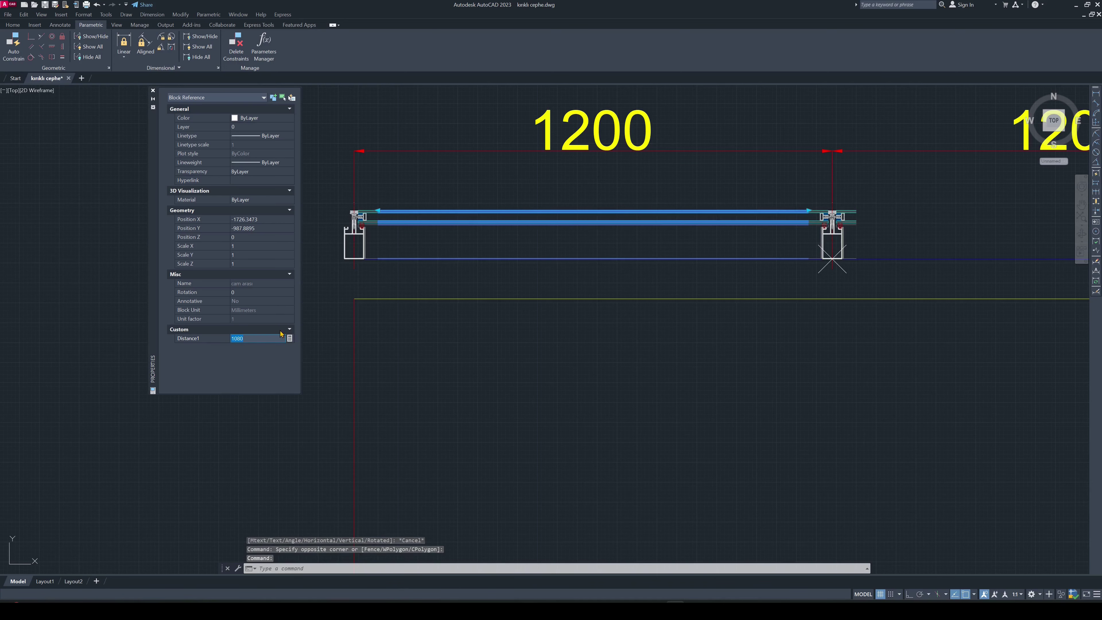
pyautogui.press('Escape')
pyautogui.press('Escape')
# Reselect the 1080 glass panel and start an array of it
pyautogui.scroll(-2, 571, 245)
pyautogui.click(574, 230)
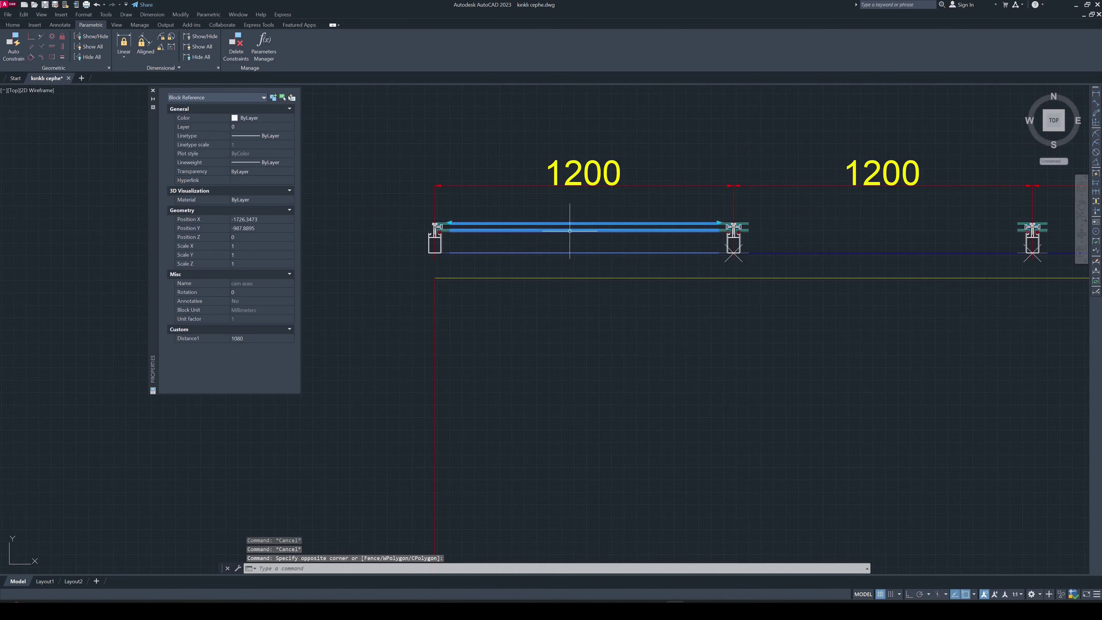
pyautogui.write('y')
pyautogui.press('Return')
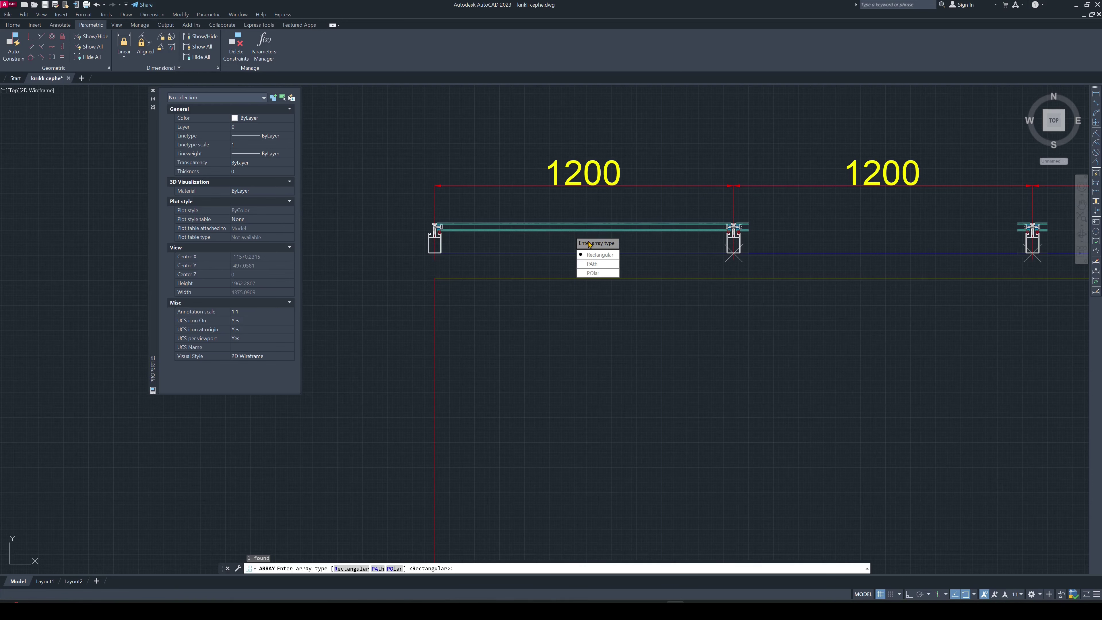
# Make a rectangular glass array of 1 row and 10 columns at 1200 column spacing
pyautogui.press('Return')
pyautogui.scroll(-5, 589, 243)
pyautogui.press('Escape')
pyautogui.press('Escape')
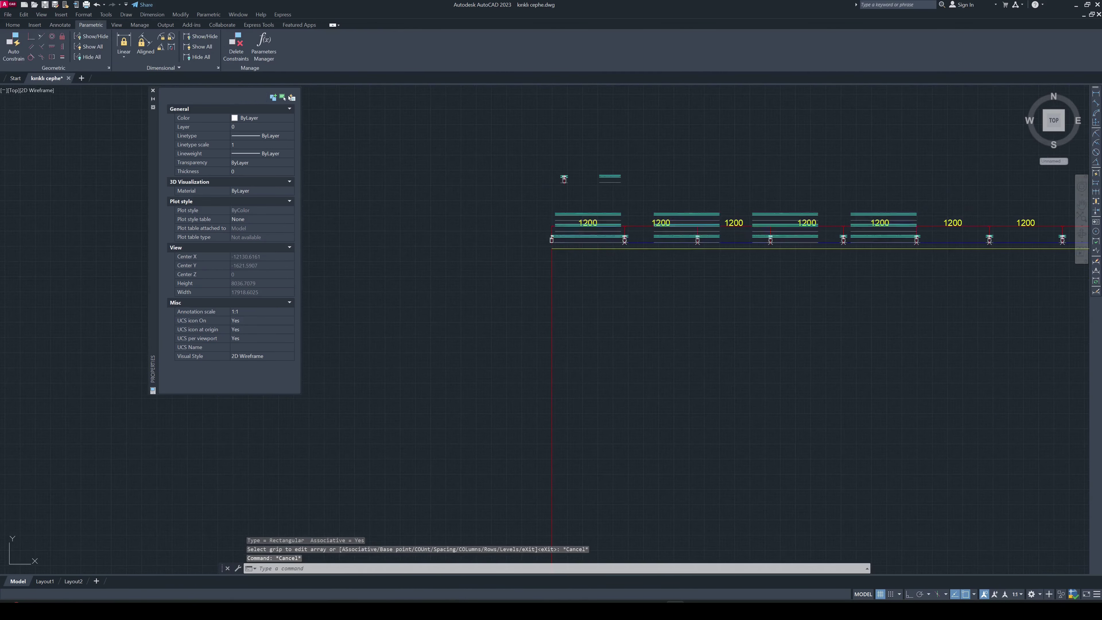
pyautogui.click(697, 214)
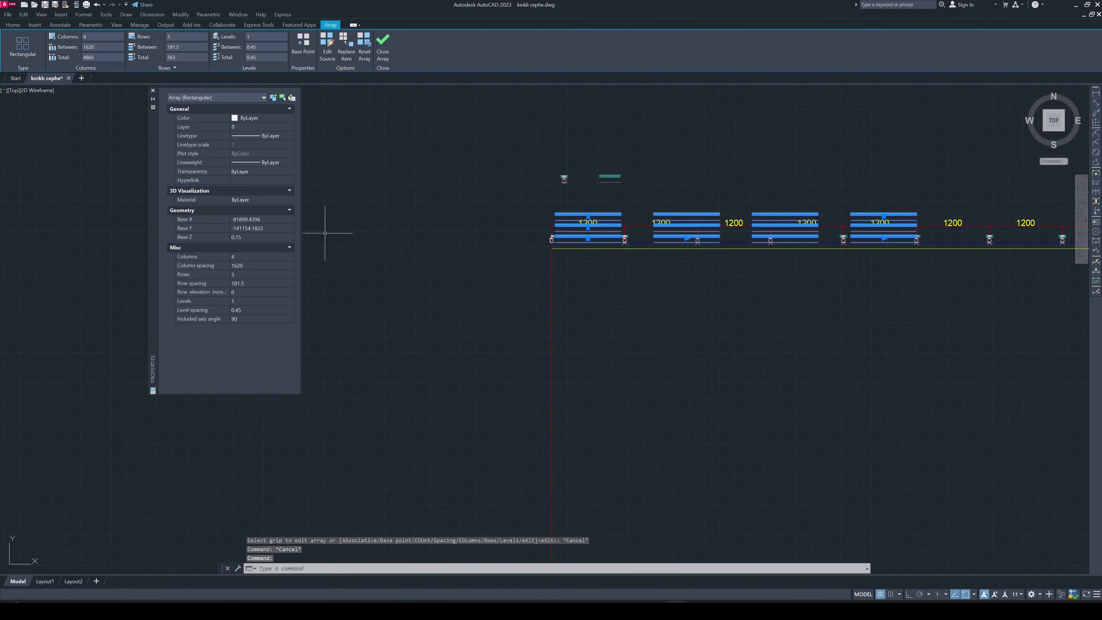
pyautogui.write('1')
pyautogui.click(255, 280)
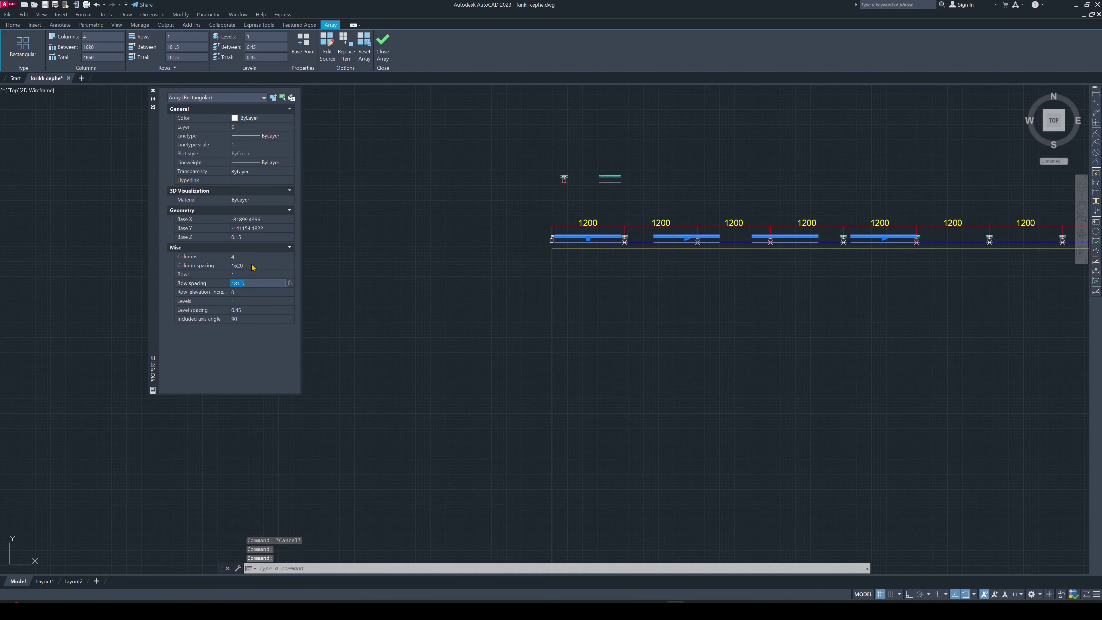
pyautogui.write('10')
pyautogui.press('Tab')
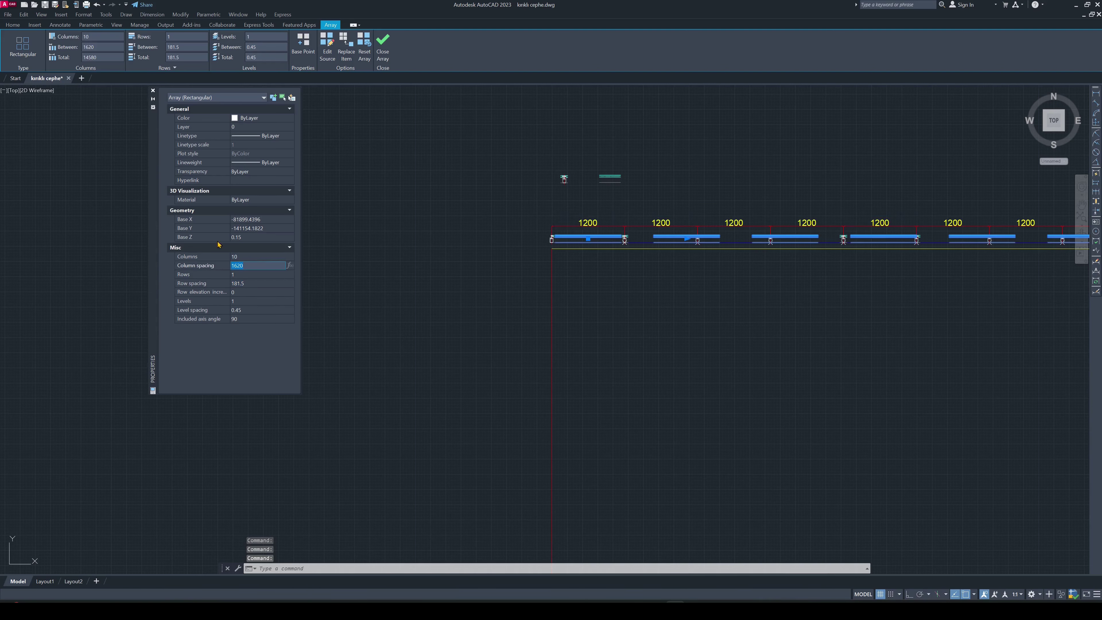
pyautogui.scroll(-4, 623, 285)
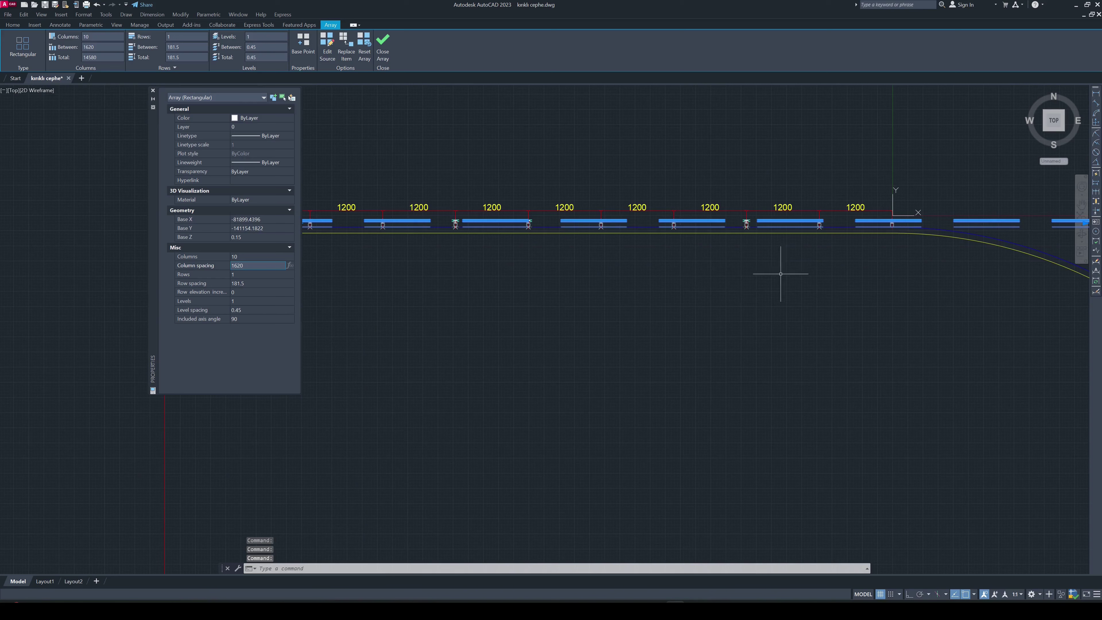
pyautogui.write('1180')
pyautogui.press('Return')
pyautogui.write('1')
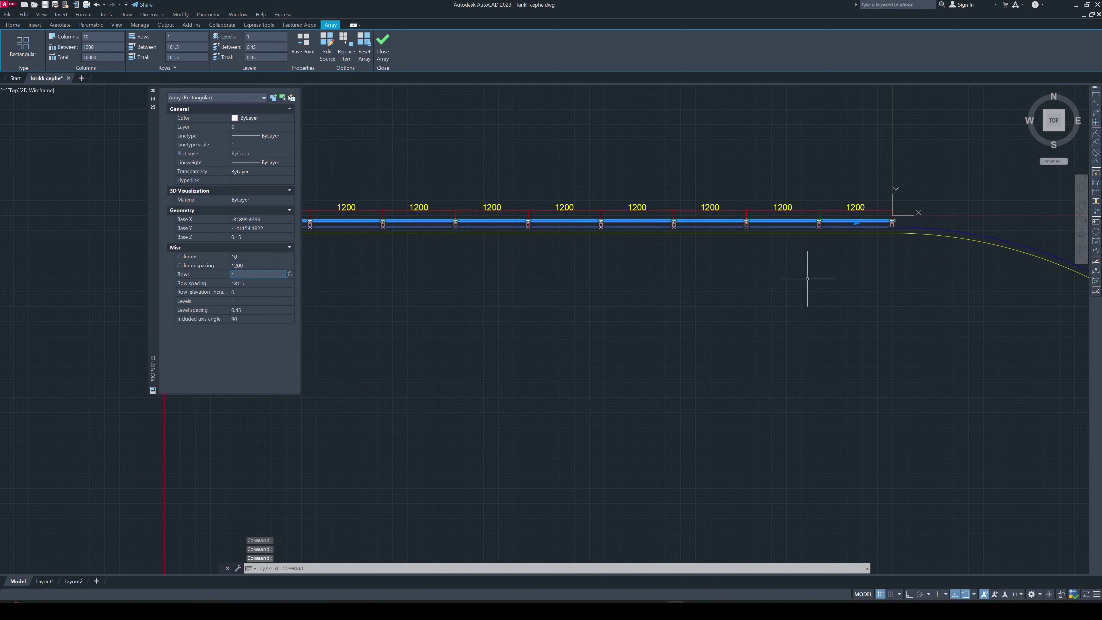
pyautogui.scroll(4, 866, 225)
pyautogui.scroll(4, 827, 240)
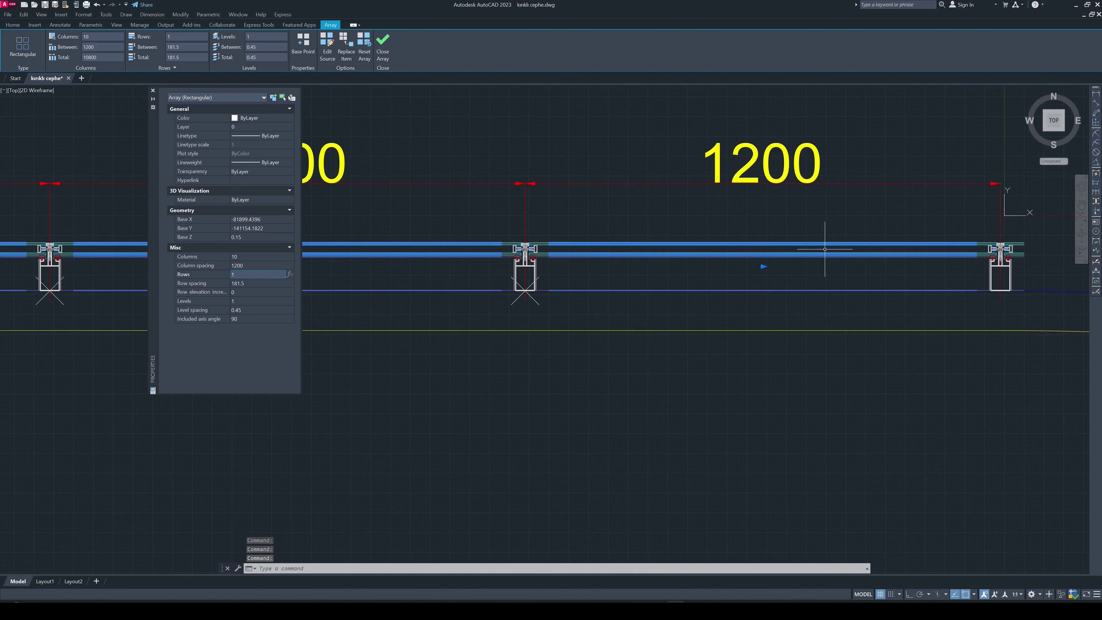
pyautogui.press('Escape')
pyautogui.press('Escape')
pyautogui.press('Escape')
# Explode the glass array into separate panels
pyautogui.click(768, 262)
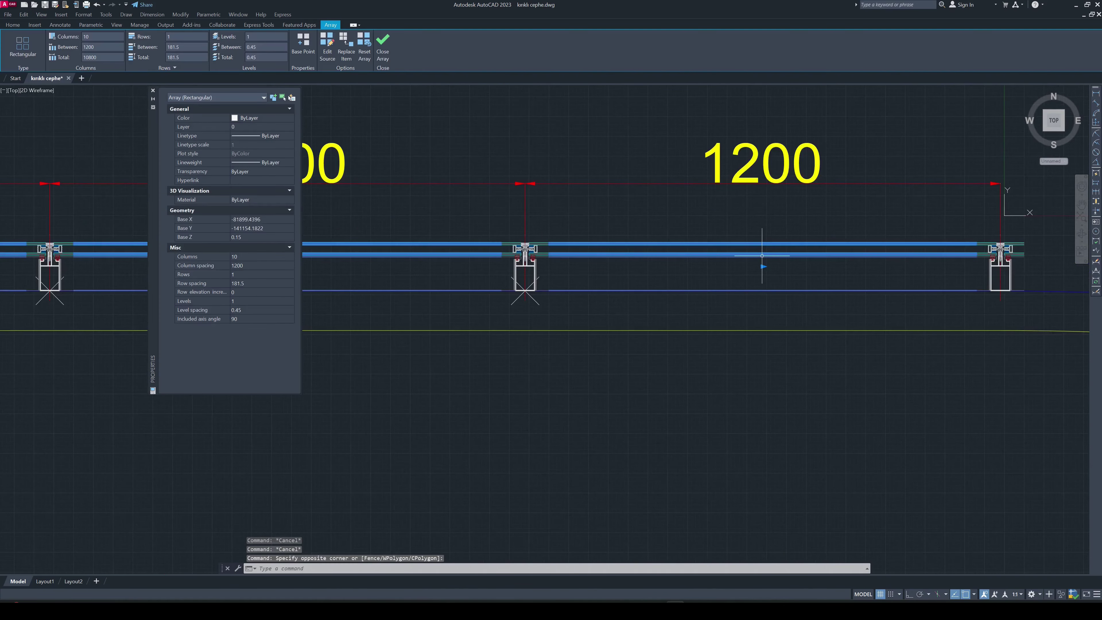
pyautogui.click(792, 264)
pyautogui.scroll(-10, 792, 264)
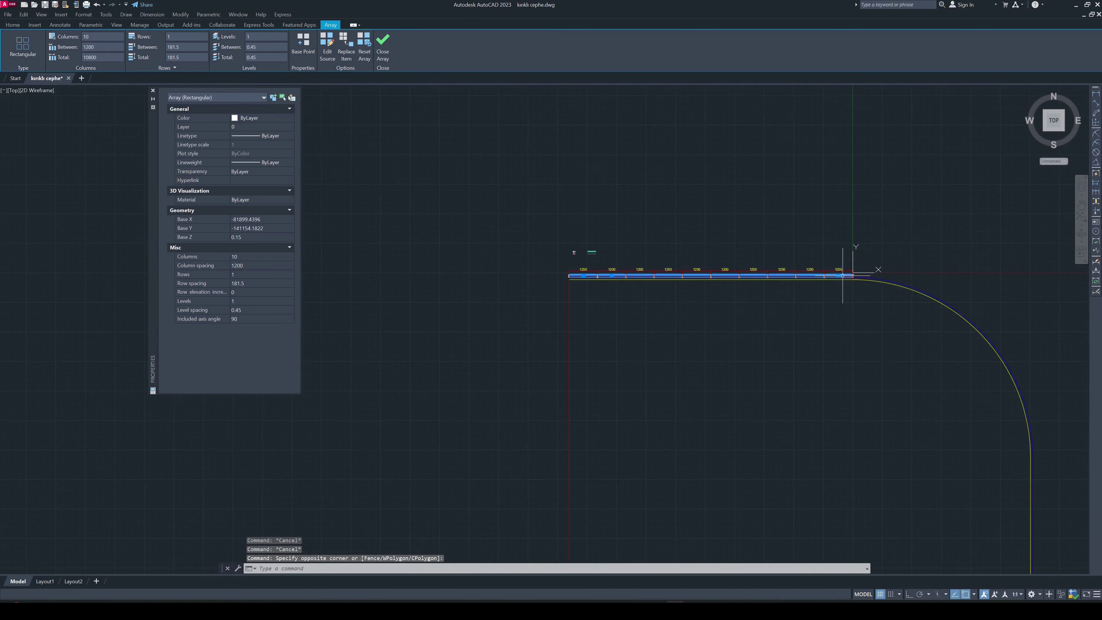
pyautogui.scroll(8, 629, 270)
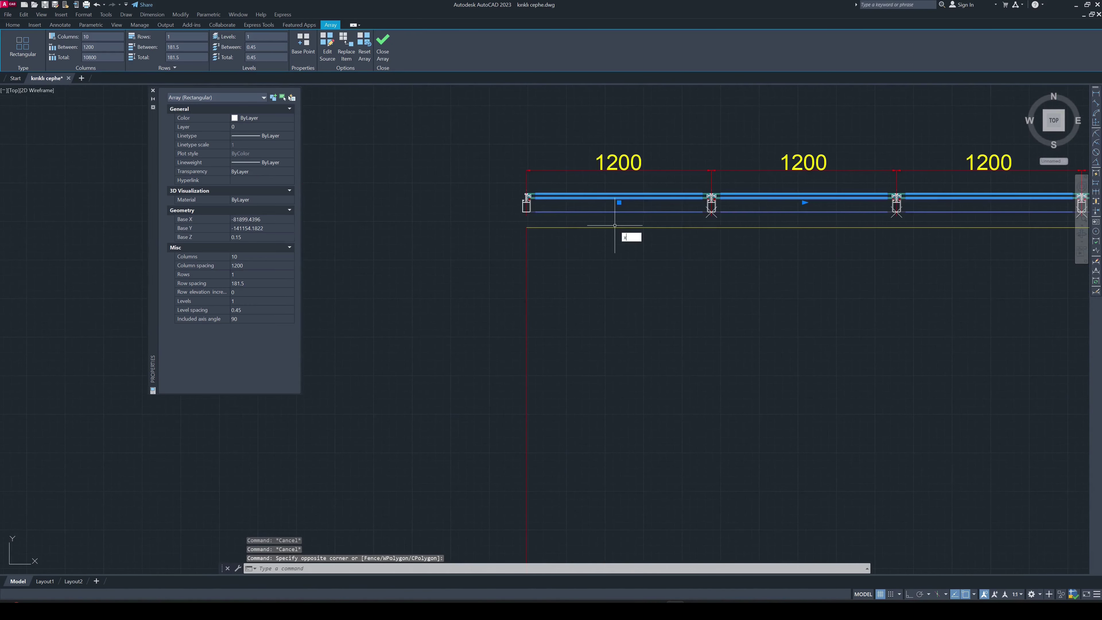
pyautogui.press('Return')
pyautogui.press('Escape')
pyautogui.scroll(-3, 770, 210)
# Try stretching the right end of the panel row, then abandon the stretch
pyautogui.scroll(-3, 657, 197)
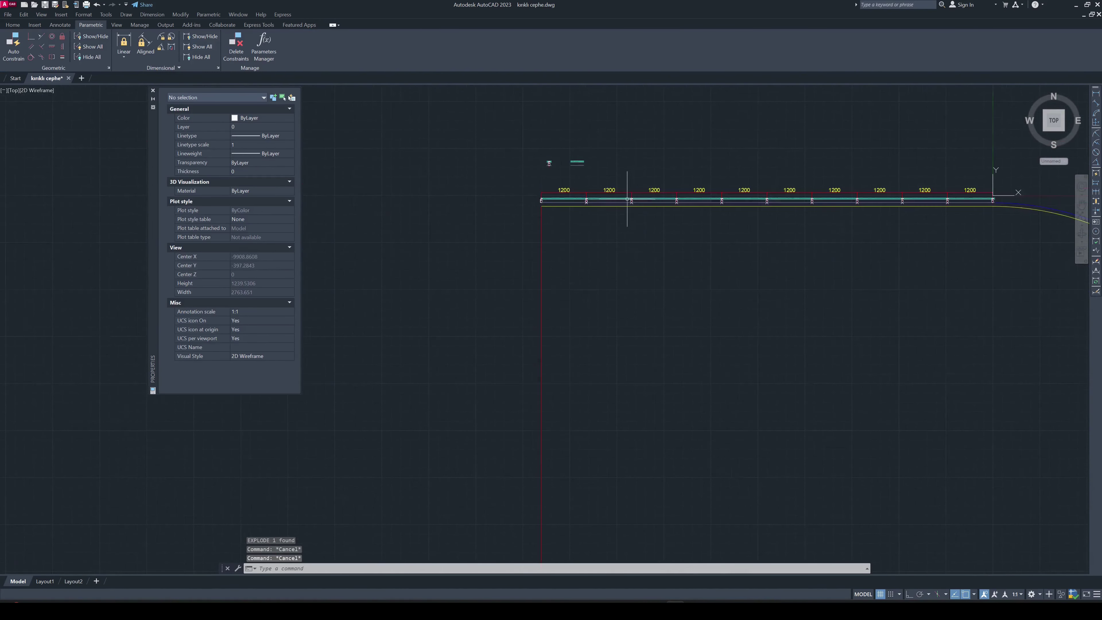
pyautogui.moveTo(573, 231); pyautogui.dragTo(369, 167, button='middle')
pyautogui.scroll(2, 369, 167)
pyautogui.write('s')
pyautogui.press('Return')
pyautogui.scroll(4, 852, 204)
pyautogui.scroll(-6, 852, 204)
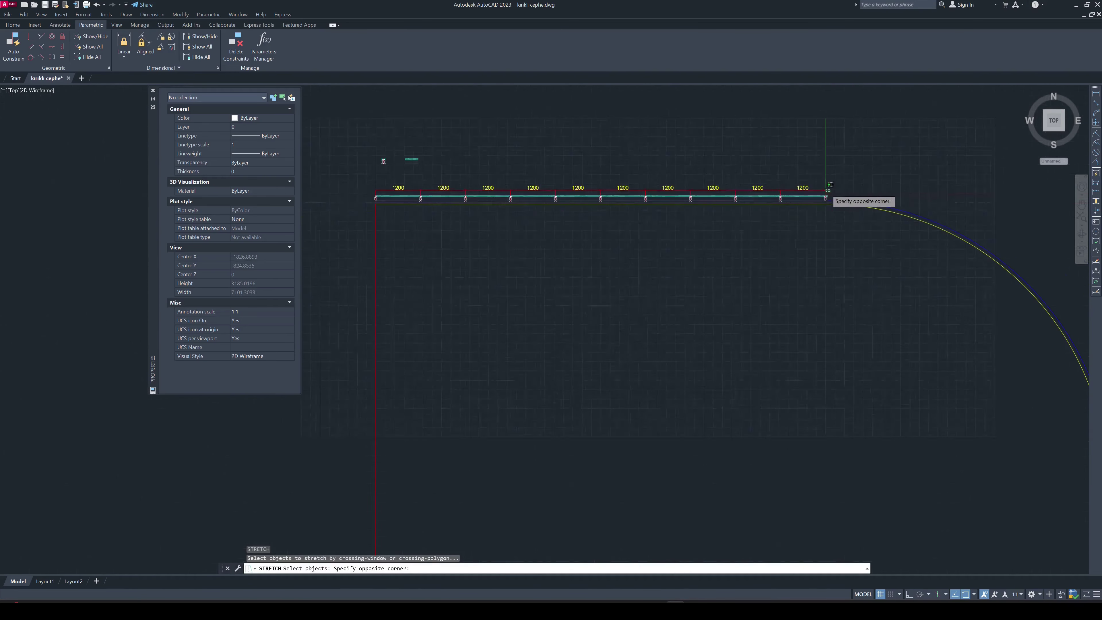
pyautogui.click(858, 198)
pyautogui.click(399, 188)
pyautogui.press('Return')
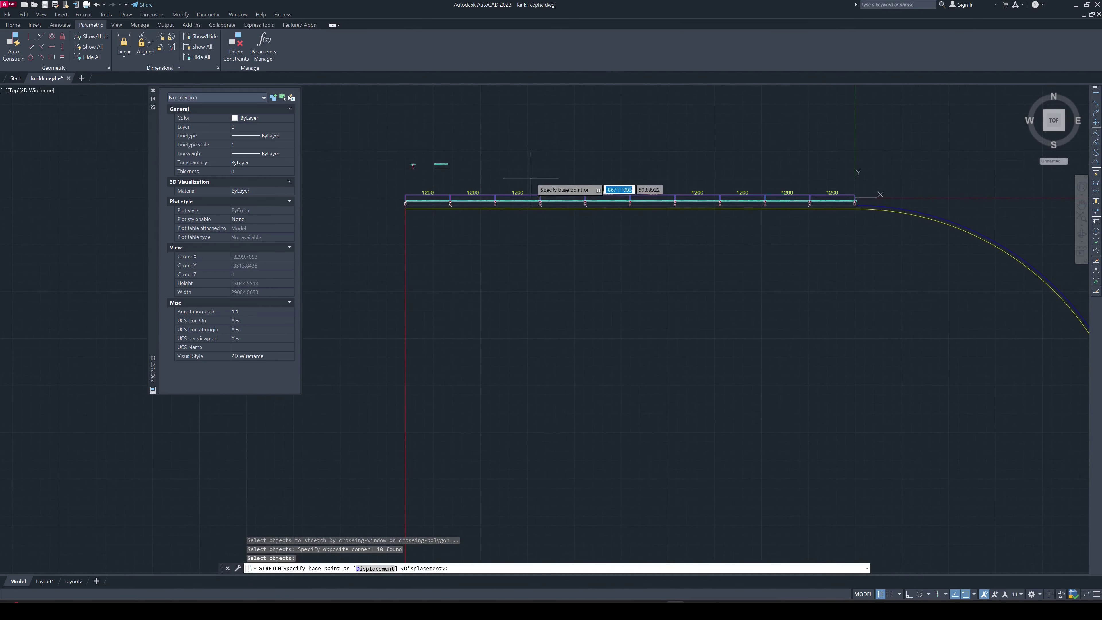
pyautogui.click(513, 178)
pyautogui.press('Escape')
pyautogui.press('Escape')
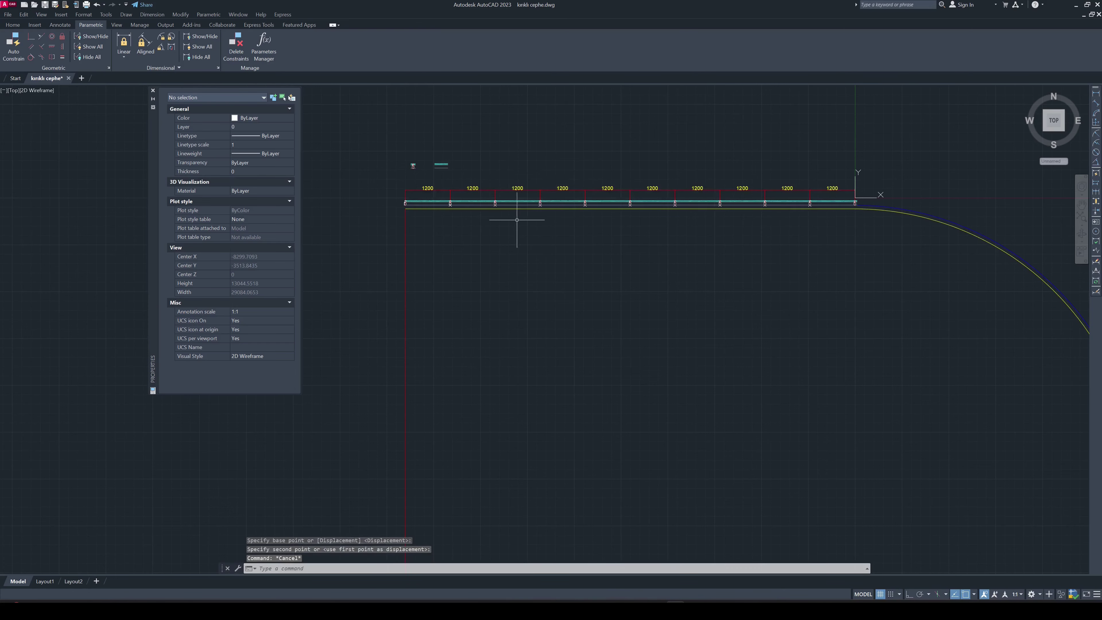
# Select all nine X-shaped point markers with Select Similar and delete them
pyautogui.scroll(8, 496, 203)
pyautogui.scroll(6, 808, 190)
pyautogui.scroll(2, 618, 203)
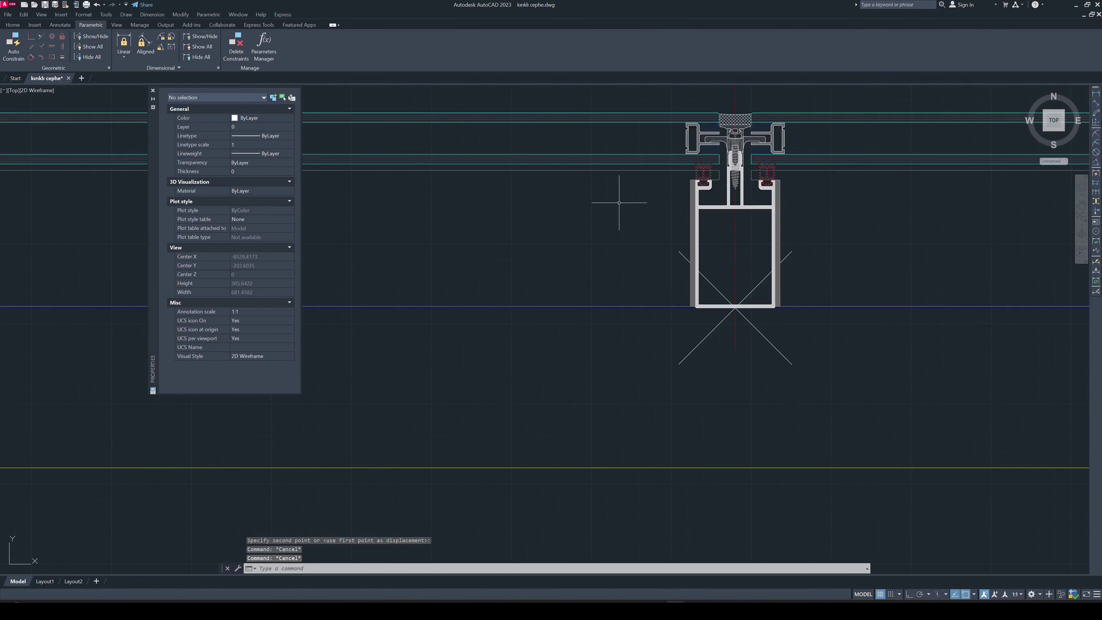
pyautogui.click(756, 282)
pyautogui.rightClick(755, 278)
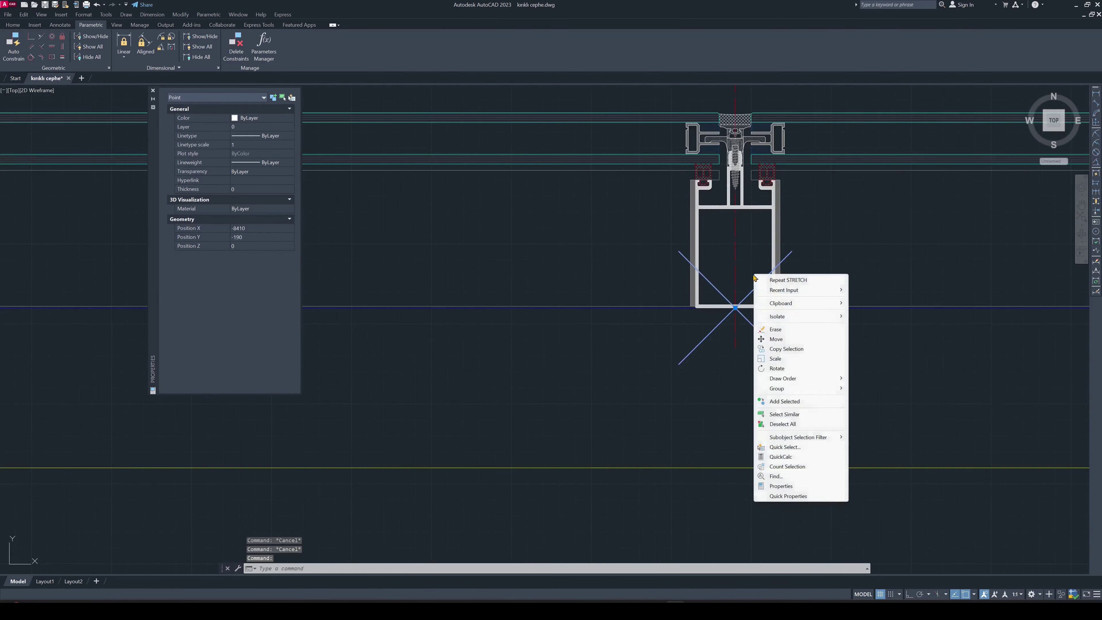
pyautogui.click(796, 418)
pyautogui.scroll(-2, 714, 374)
pyautogui.scroll(-4, 714, 374)
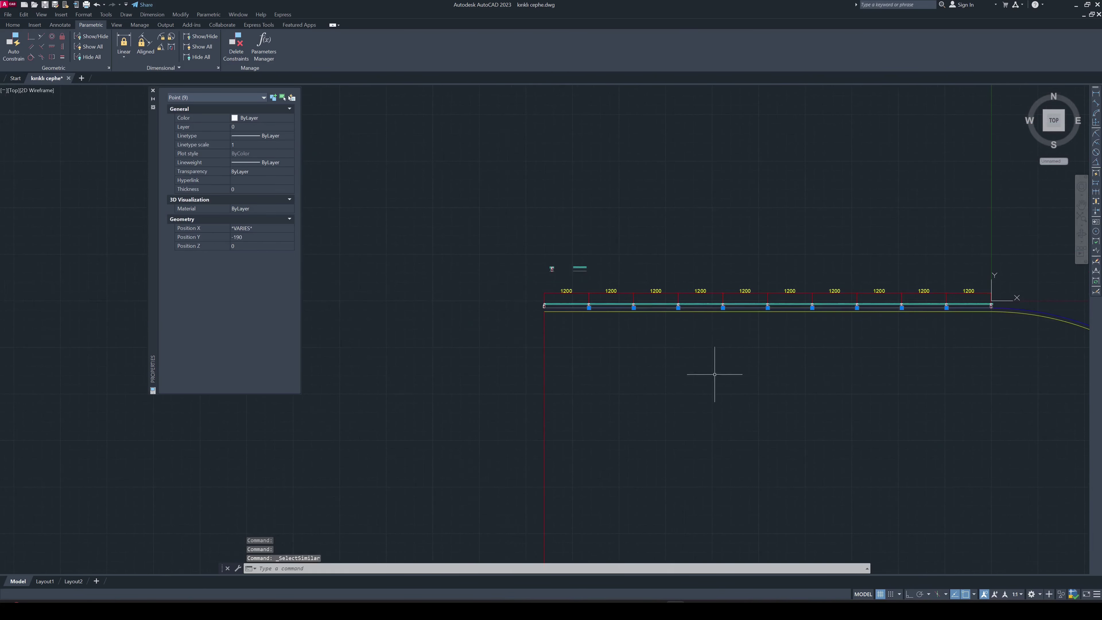
pyautogui.press('Delete')
pyautogui.scroll(3, 1003, 374)
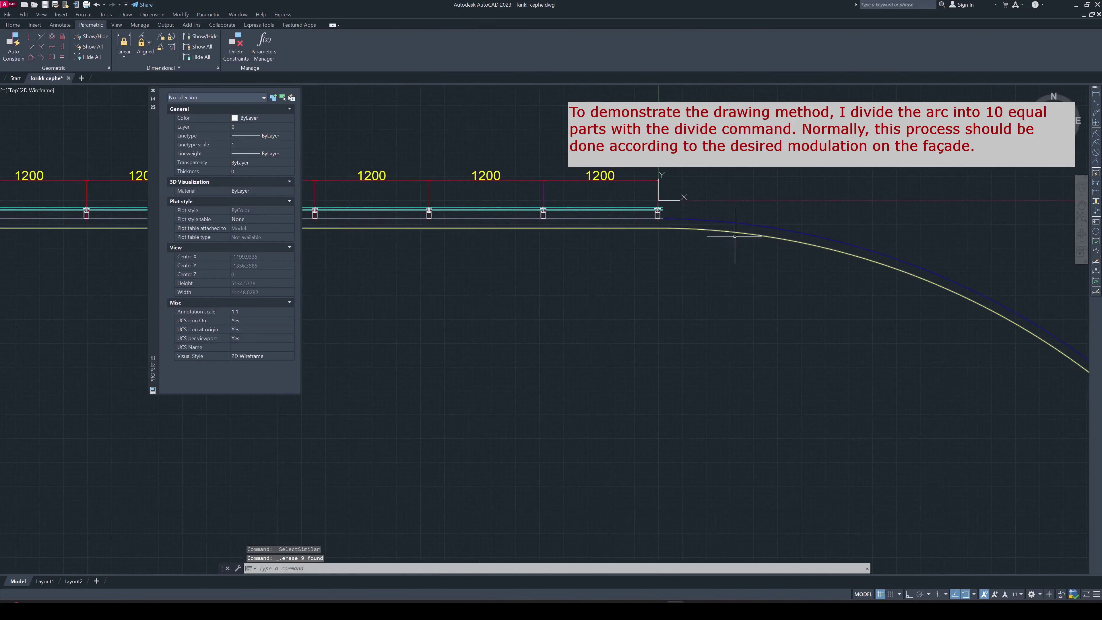
pyautogui.scroll(-5, 854, 330)
# Divide the curved facade arc into 10 equal segments with division points
pyautogui.moveTo(854, 331); pyautogui.dragTo(804, 295, button='middle')
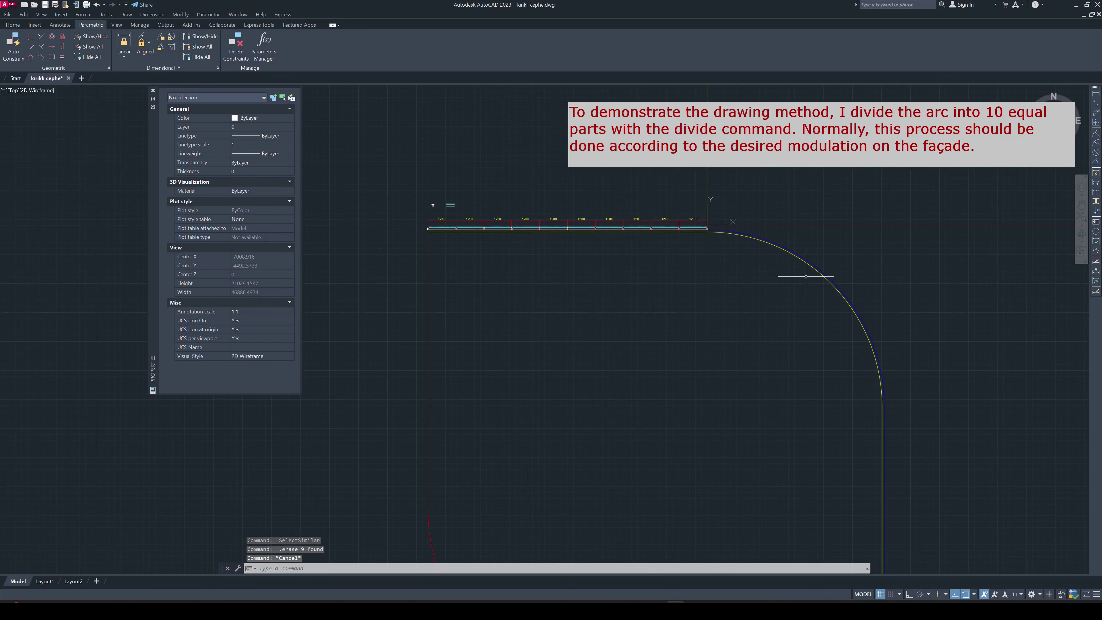
pyautogui.write('divide')
pyautogui.press('Return')
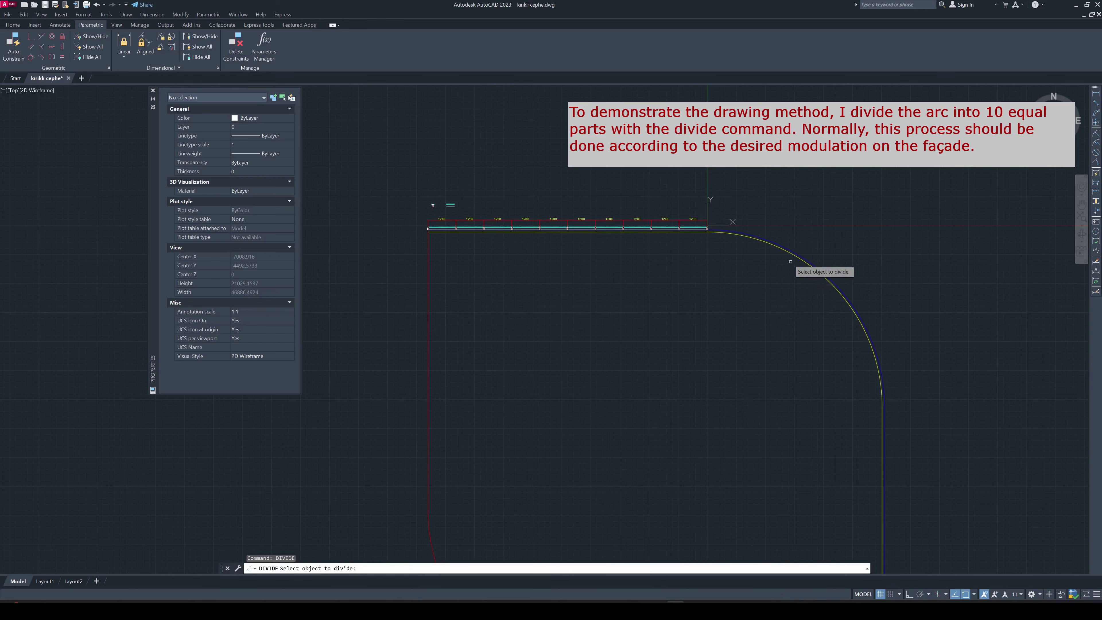
pyautogui.scroll(2, 790, 261)
pyautogui.click(759, 236)
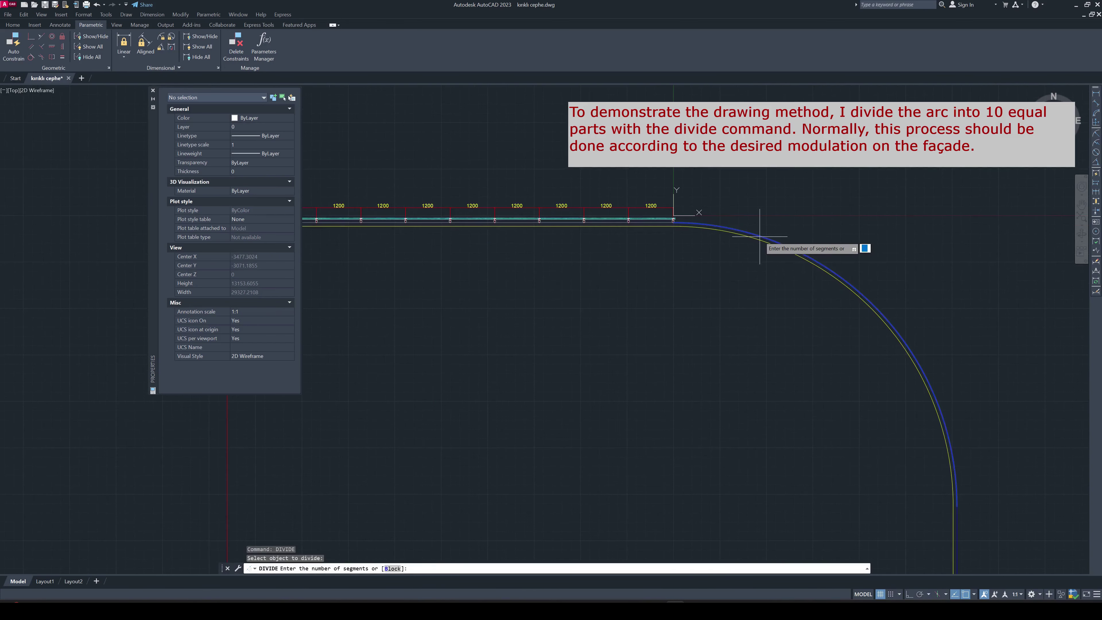
pyautogui.write('10')
pyautogui.press('Return')
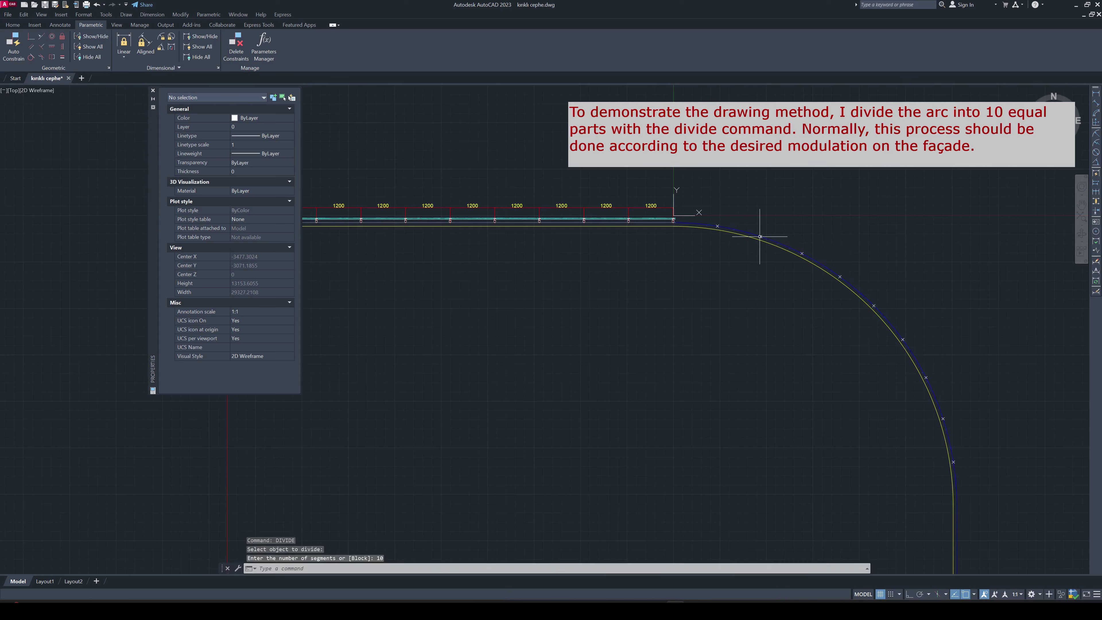
pyautogui.press('Escape')
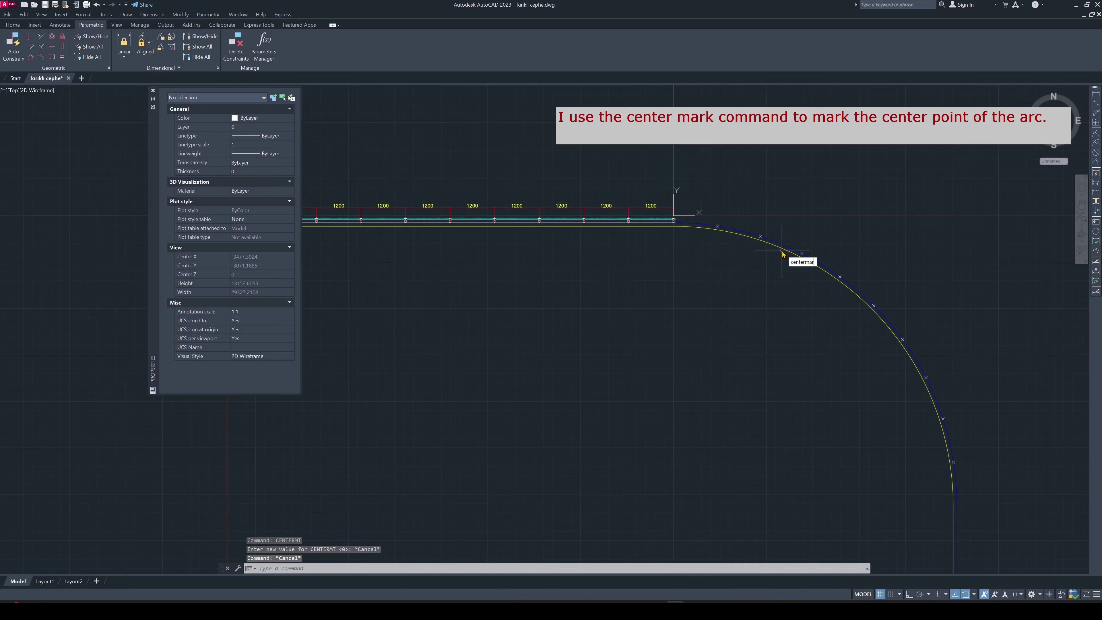
# Place a center mark on the arc and set its Show extension to No
pyautogui.press('Return')
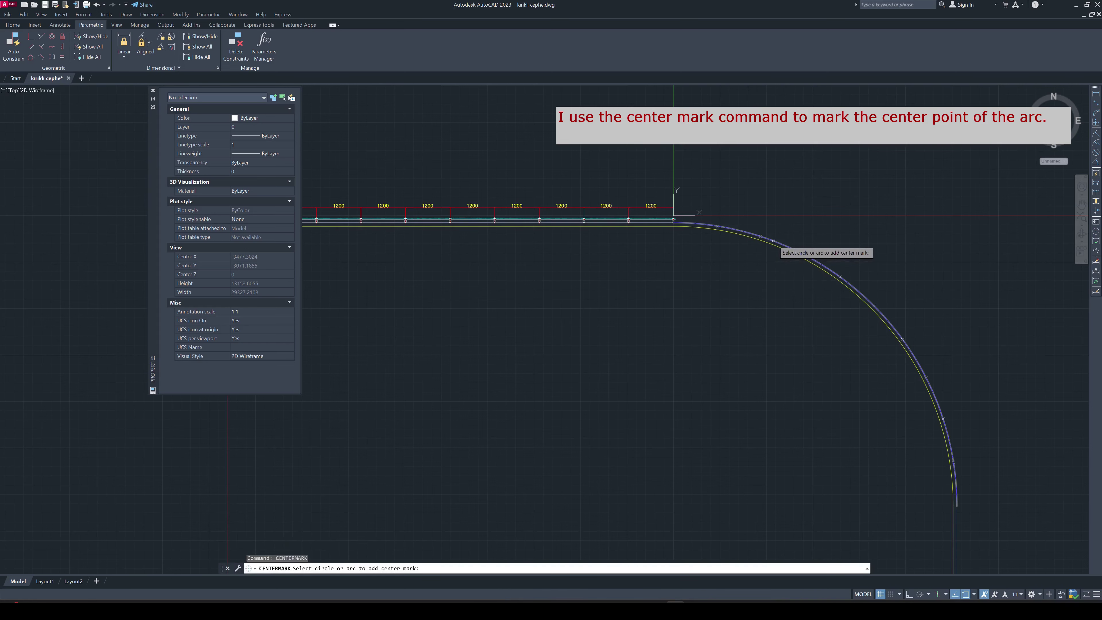
pyautogui.click(773, 241)
pyautogui.scroll(-6, 706, 369)
pyautogui.press('Escape')
pyautogui.press('Escape')
pyautogui.moveTo(725, 413); pyautogui.dragTo(656, 363)
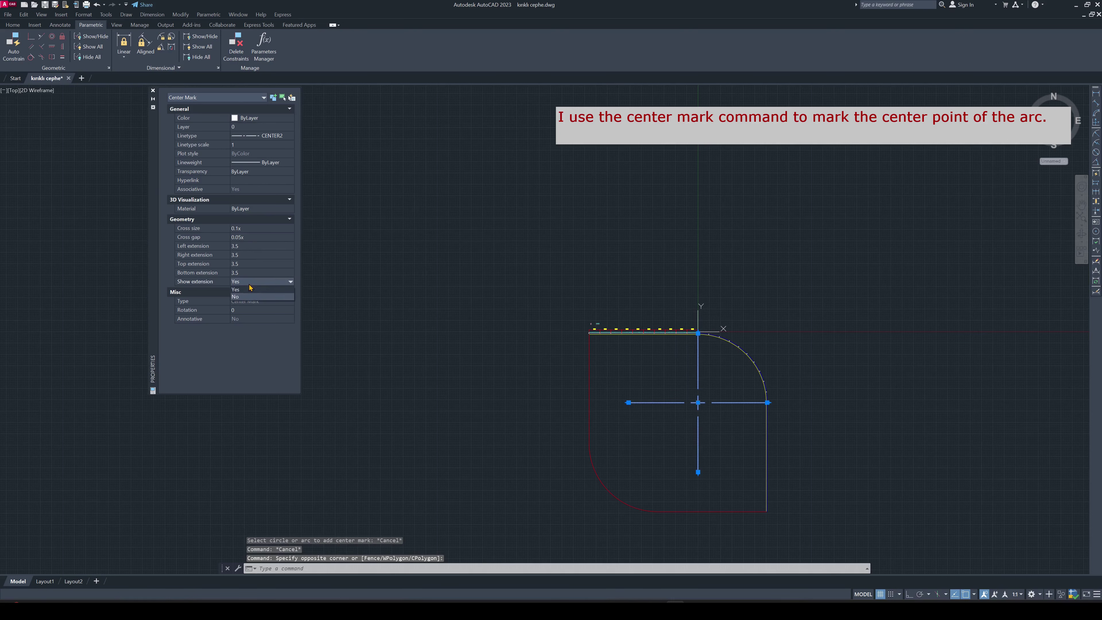
pyautogui.click(245, 298)
pyautogui.press('Escape')
pyautogui.press('Escape')
pyautogui.scroll(2, 704, 413)
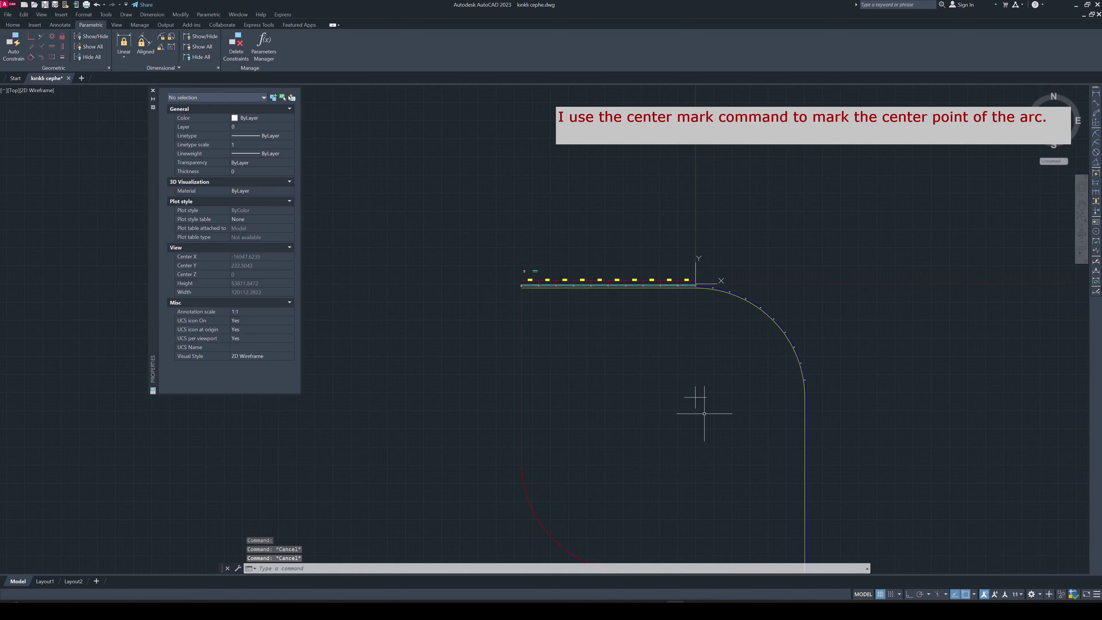
# Start rays at the arc centre, toggle ortho, and send rays through the first two division points
pyautogui.write('r')
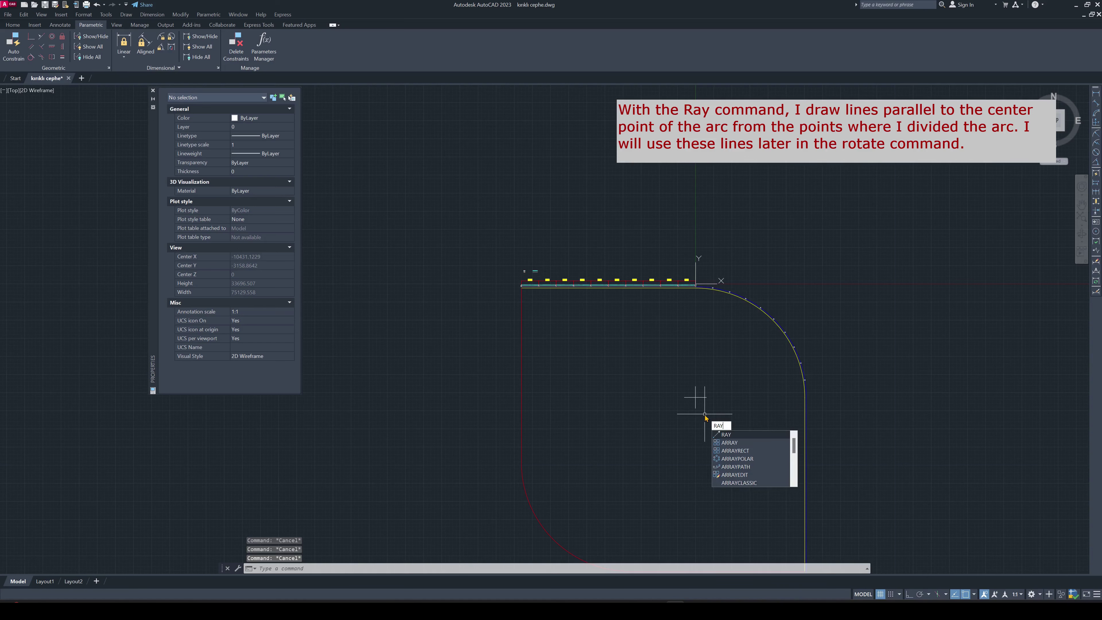
pyautogui.press('Return')
pyautogui.scroll(6, 704, 413)
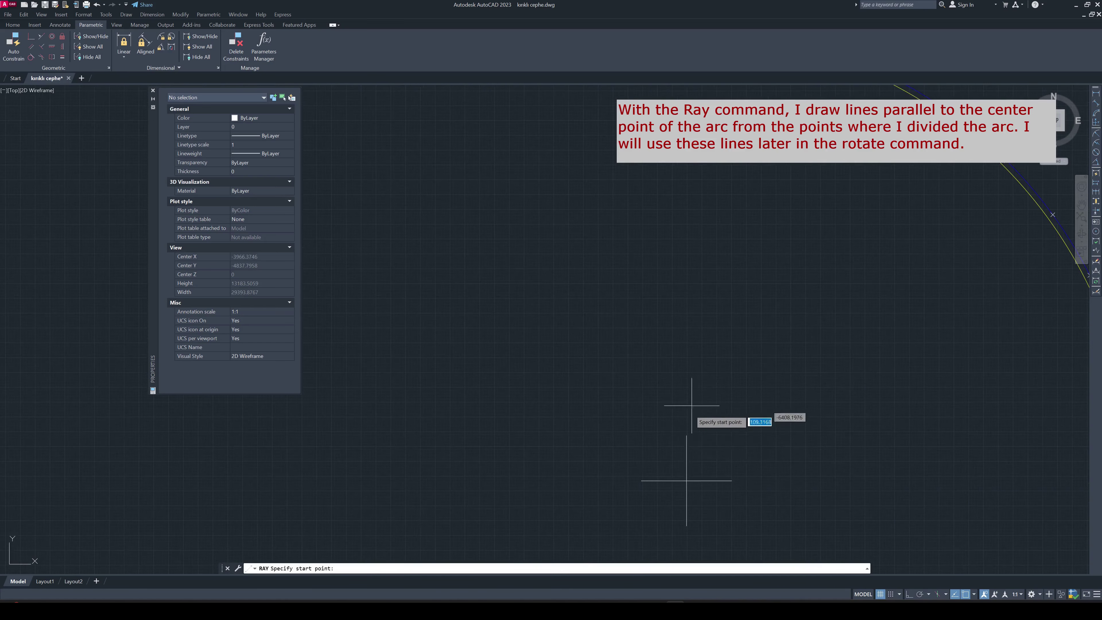
pyautogui.click(686, 481)
pyautogui.scroll(-5, 683, 412)
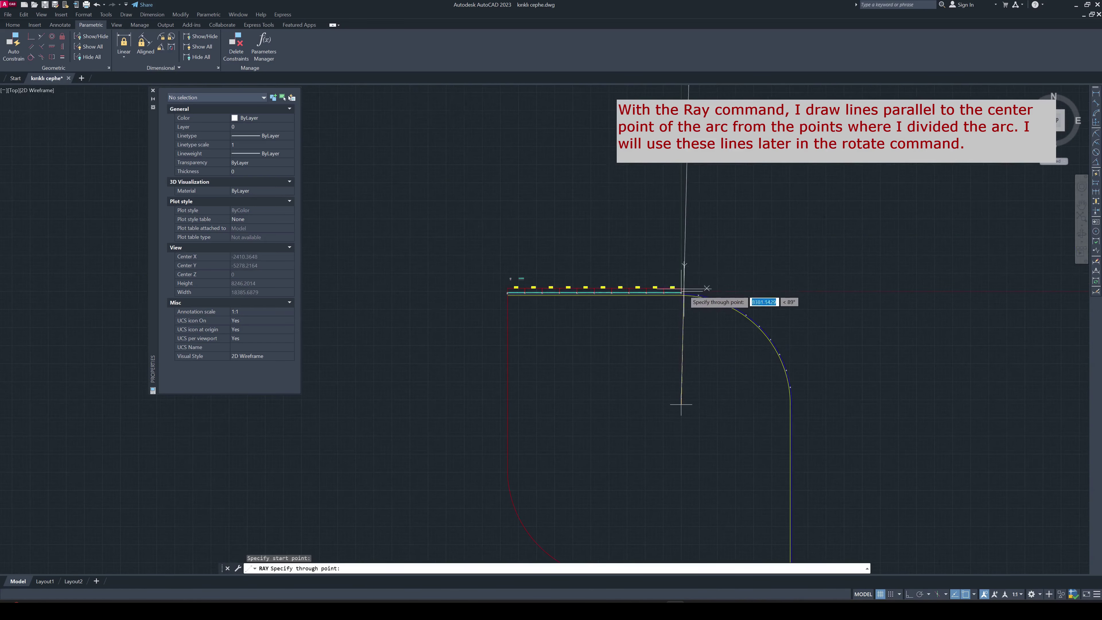
pyautogui.scroll(5, 681, 282)
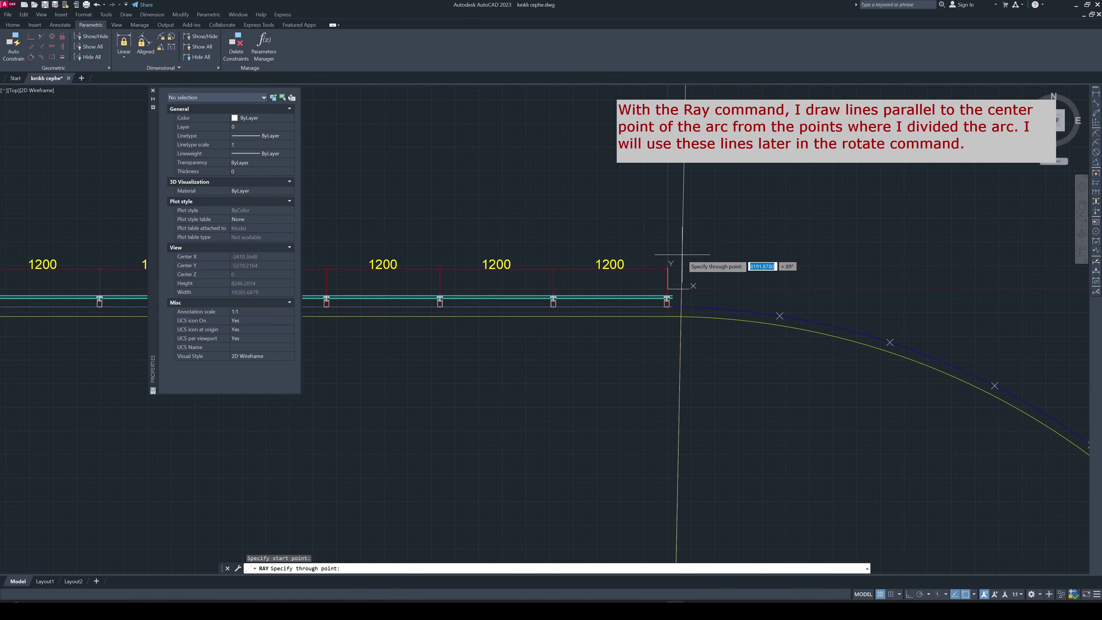
pyautogui.press('F8')
pyautogui.press('F8')
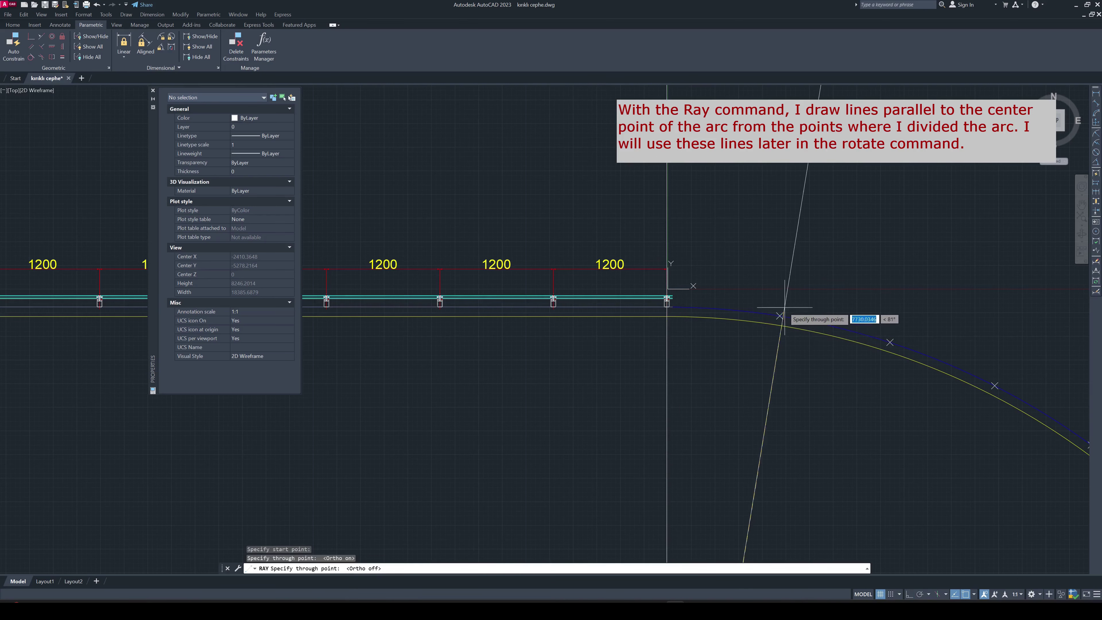
pyautogui.scroll(4, 763, 310)
pyautogui.click(808, 327)
pyautogui.scroll(-8, 808, 326)
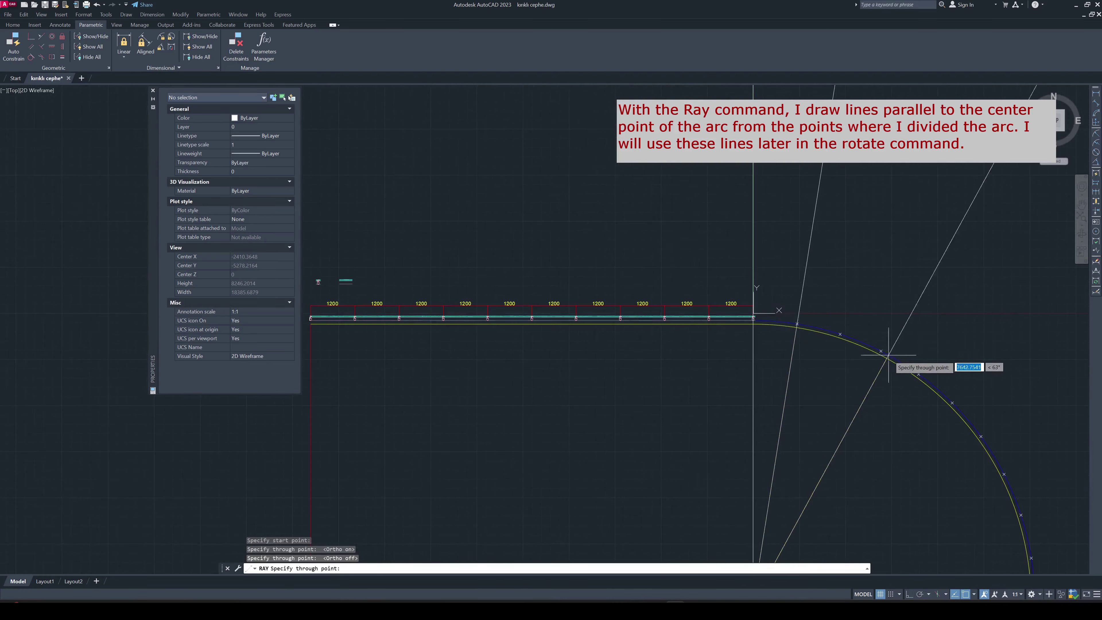
pyautogui.scroll(9, 686, 267)
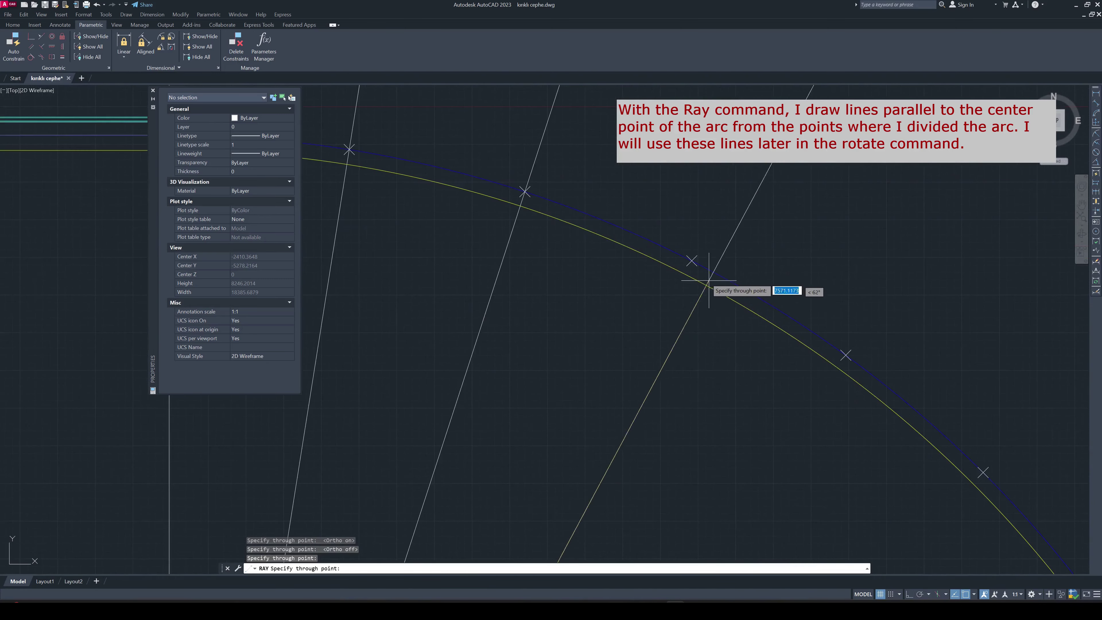
pyautogui.click(692, 261)
# Add rays through the next arc node and the 36°, 27°, 18° and 9° nodes
pyautogui.scroll(-5, 715, 282)
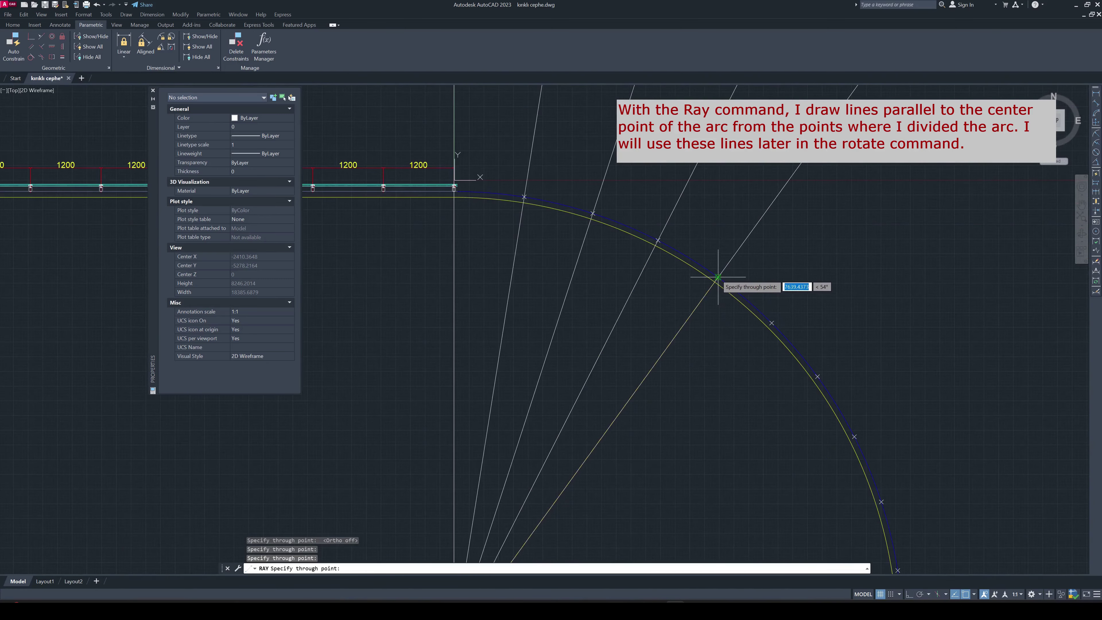
pyautogui.scroll(1, 673, 264)
pyautogui.click(672, 255)
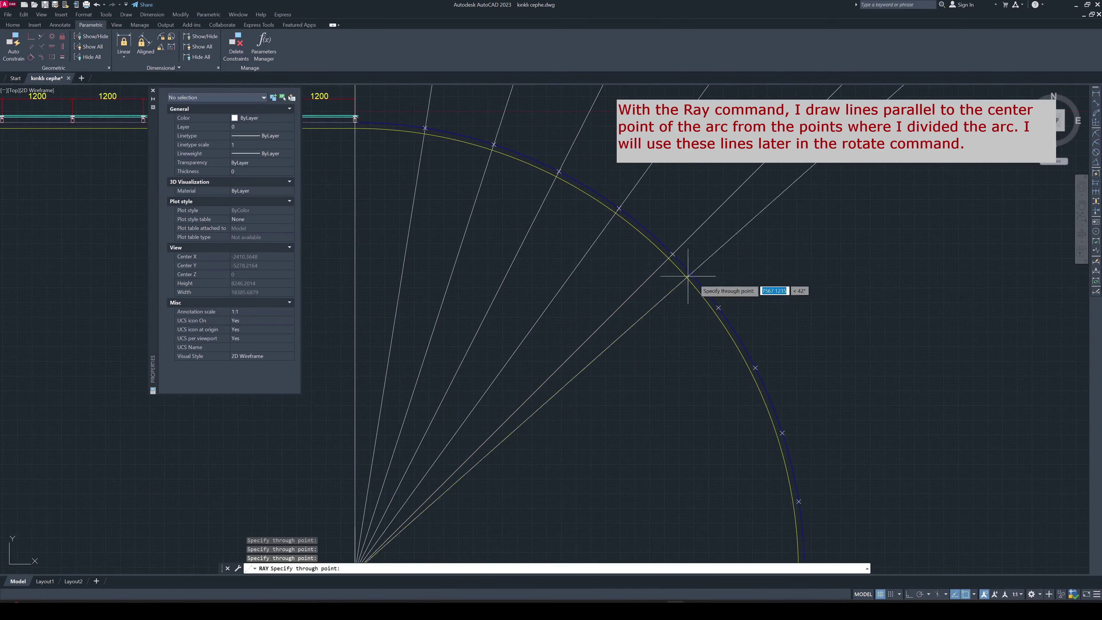
pyautogui.click(721, 303)
pyautogui.scroll(-3, 715, 299)
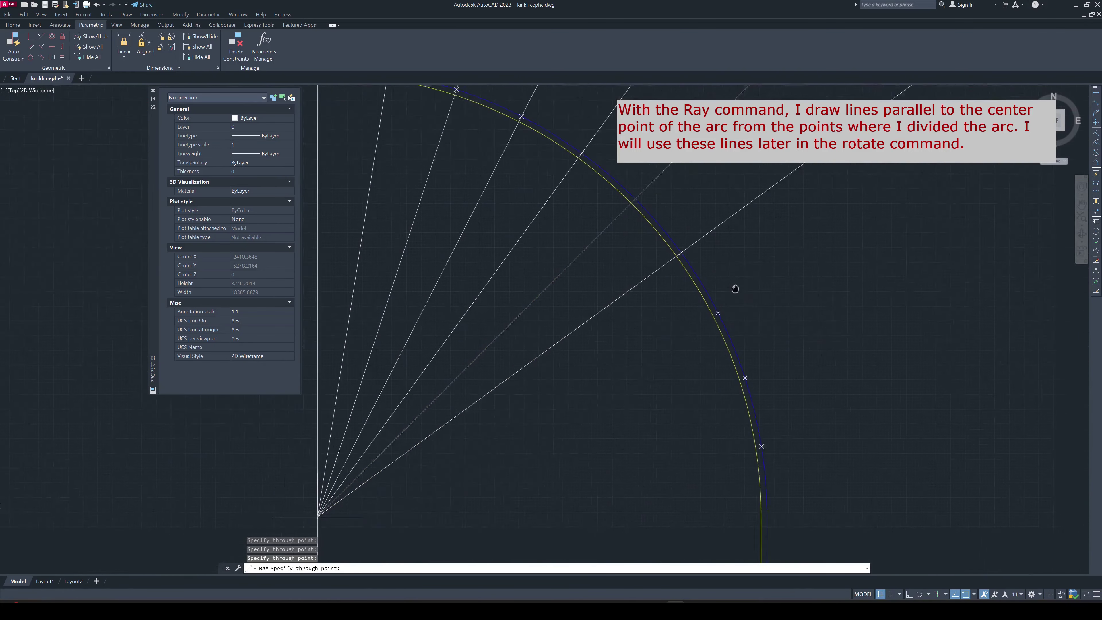
pyautogui.scroll(3, 701, 290)
pyautogui.click(695, 283)
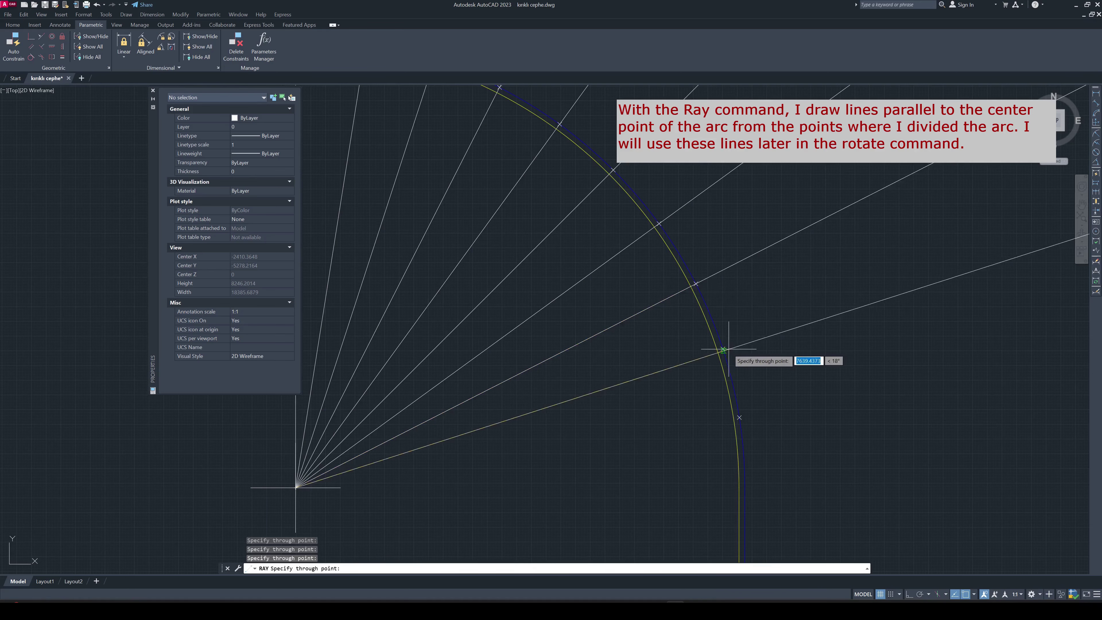
pyautogui.click(722, 348)
pyautogui.click(739, 416)
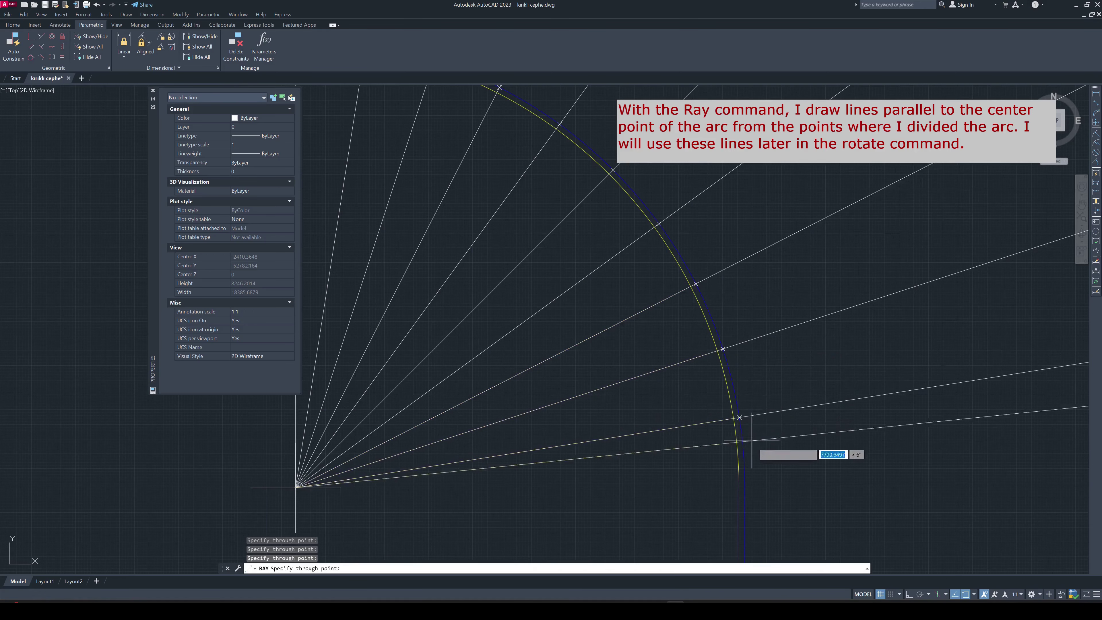
# Add a final ray through the arc's endpoint and end the Ray command
pyautogui.moveTo(750, 443); pyautogui.dragTo(701, 299, button='middle')
pyautogui.write('end')
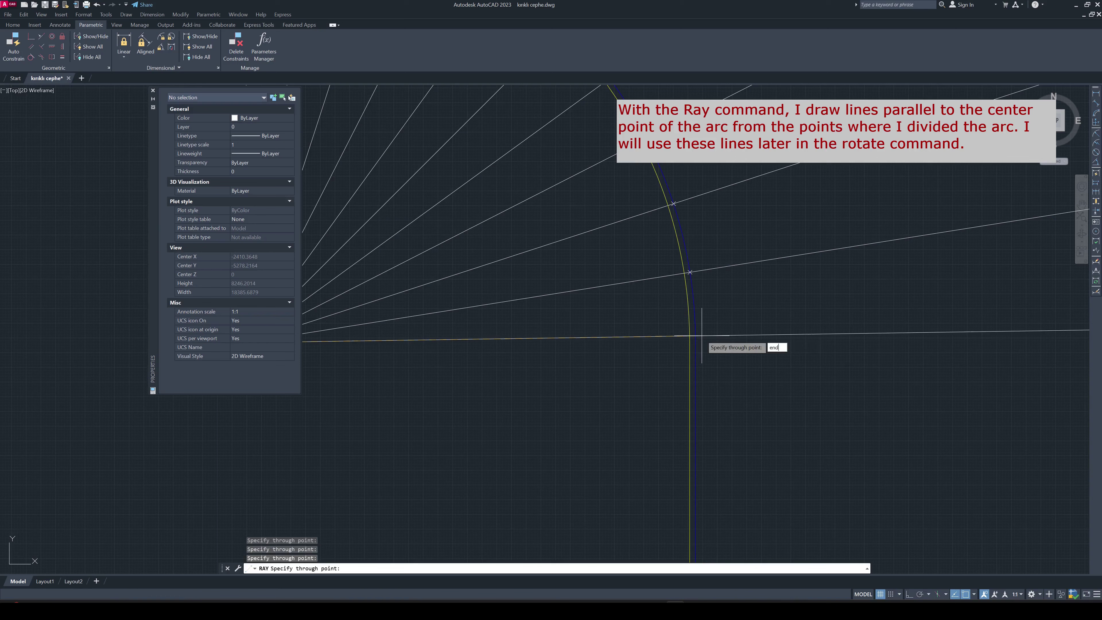
pyautogui.press('Return')
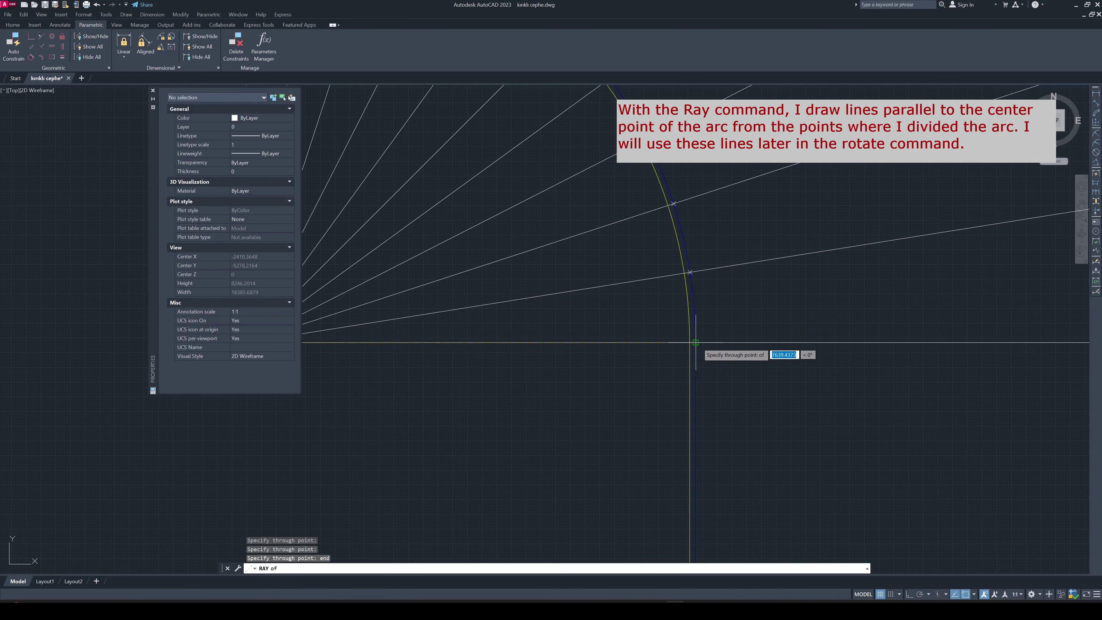
pyautogui.click(699, 336)
pyautogui.press('Escape')
pyautogui.scroll(-3, 706, 348)
pyautogui.press('Escape')
pyautogui.scroll(-3, 711, 352)
pyautogui.scroll(3, 644, 239)
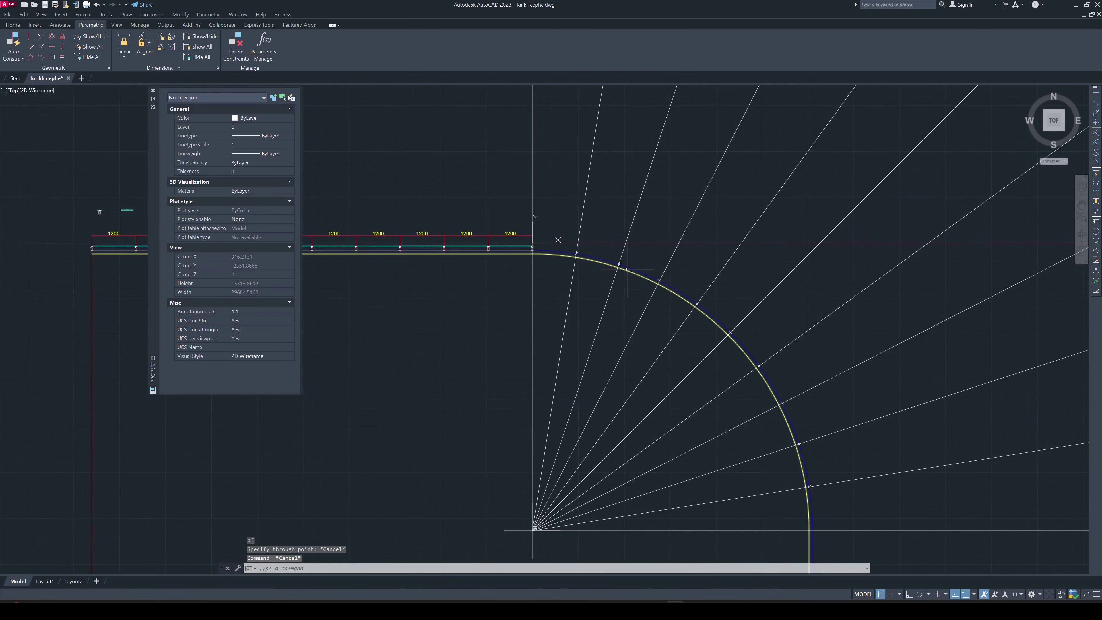
pyautogui.press('Escape')
pyautogui.press('Escape')
pyautogui.scroll(5, 555, 250)
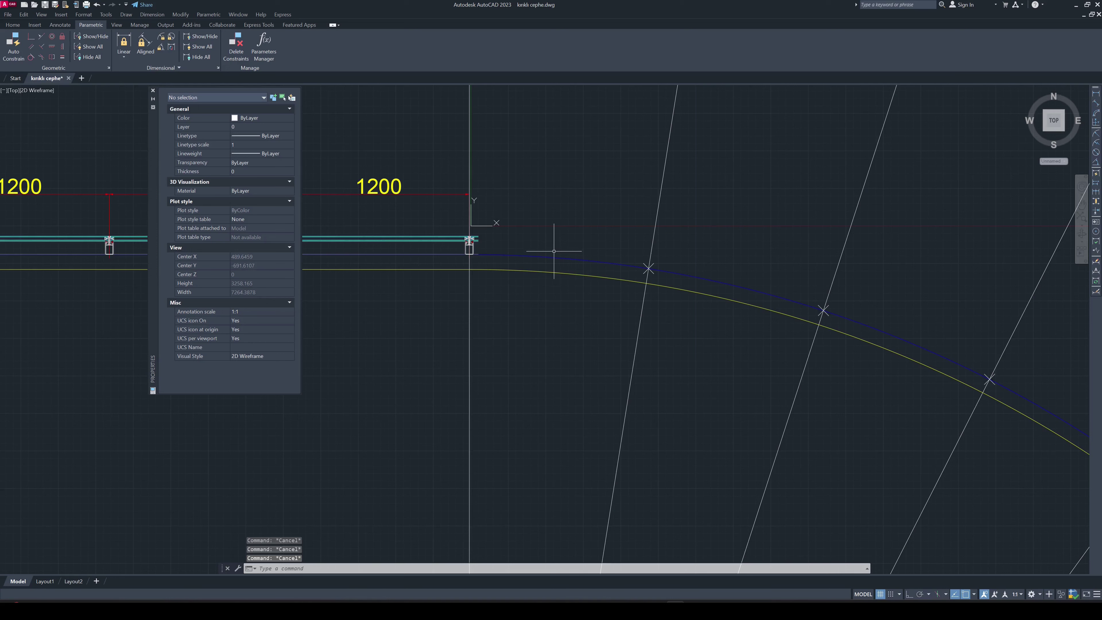
# Offset the blue arc outward through a picked point to create an outer arc
pyautogui.write('o')
pyautogui.press('Return')
pyautogui.write('t')
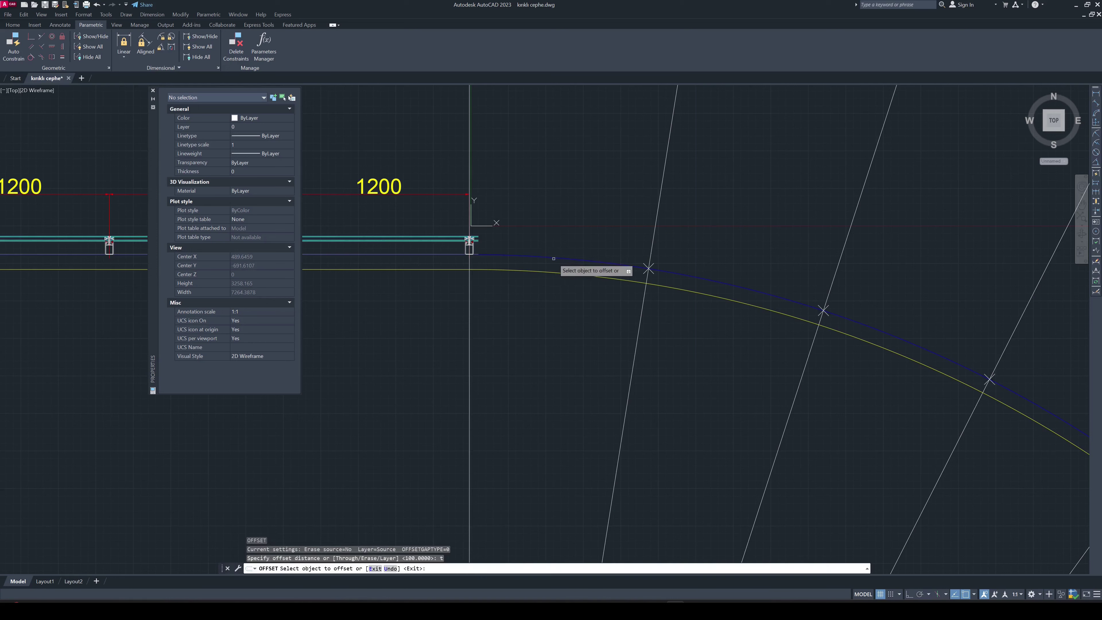
pyautogui.press('Return')
pyautogui.click(537, 257)
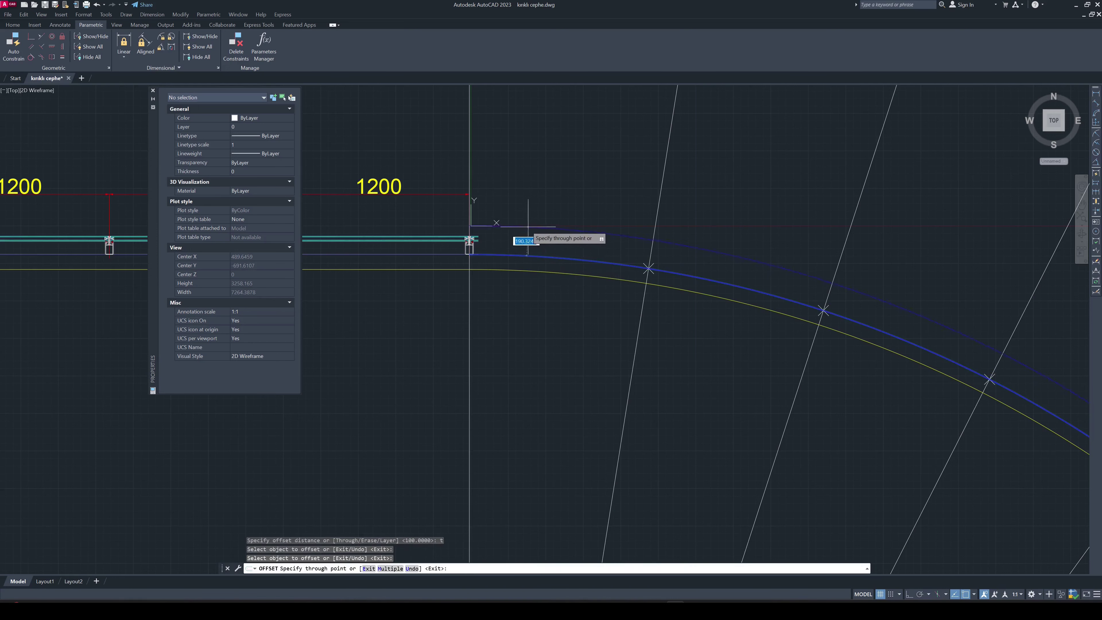
pyautogui.click(506, 196)
pyautogui.scroll(-8, 545, 234)
pyautogui.press('Escape')
pyautogui.press('Escape')
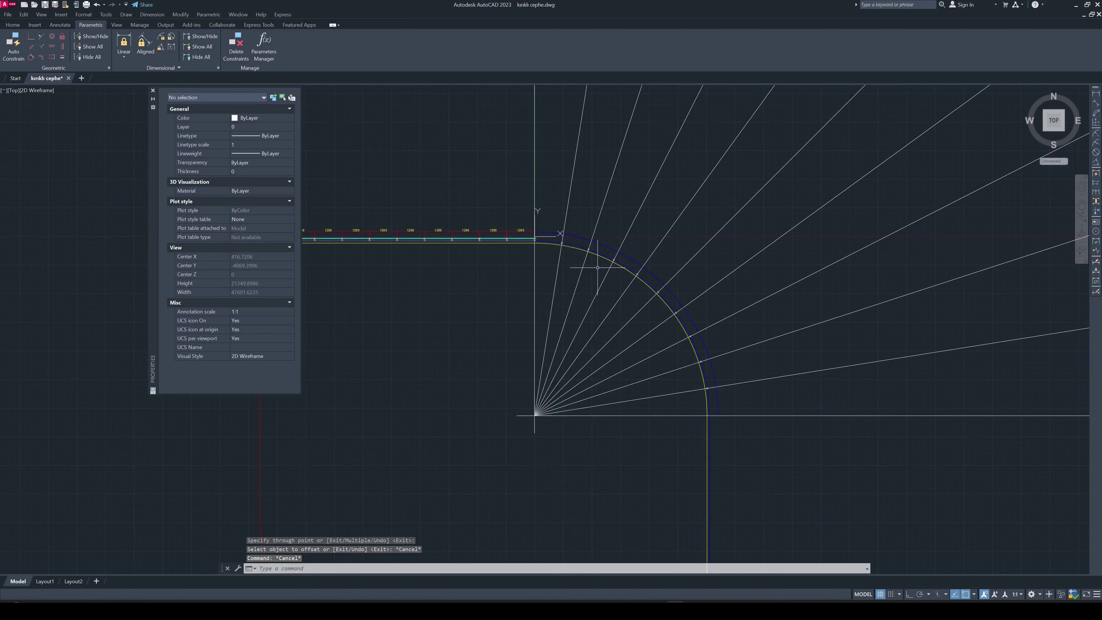
# Start a trim using the rays and the outer arc as cutting edges
pyautogui.write('r')
pyautogui.press('Return')
pyautogui.scroll(-6, 597, 268)
pyautogui.click(824, 312)
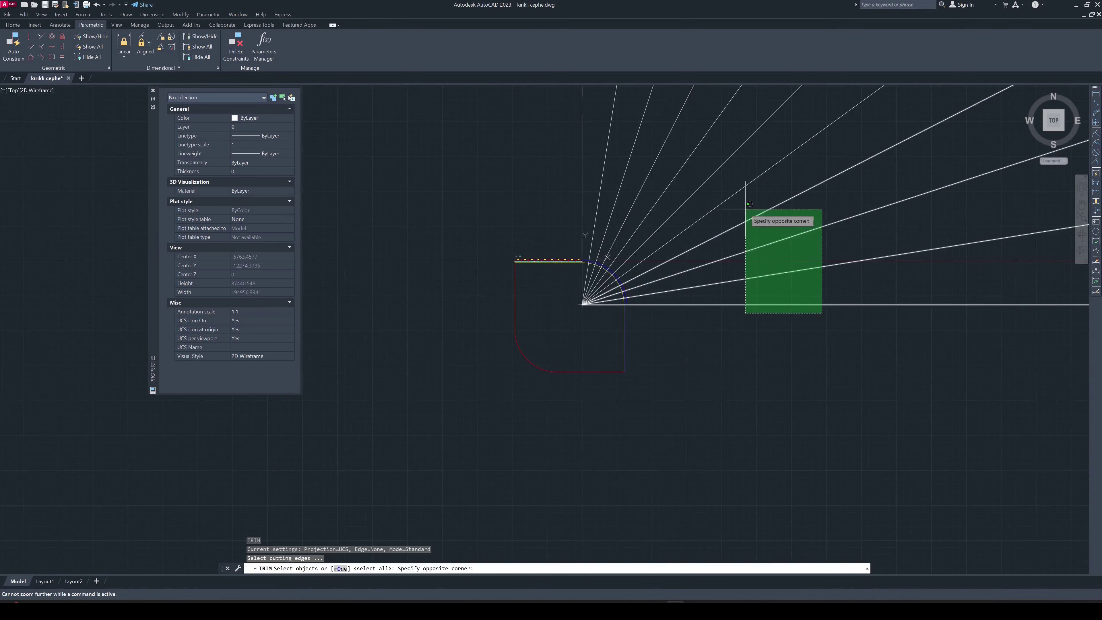
pyautogui.click(745, 211)
pyautogui.click(538, 153)
pyautogui.scroll(8, 625, 300)
pyautogui.scroll(4, 560, 296)
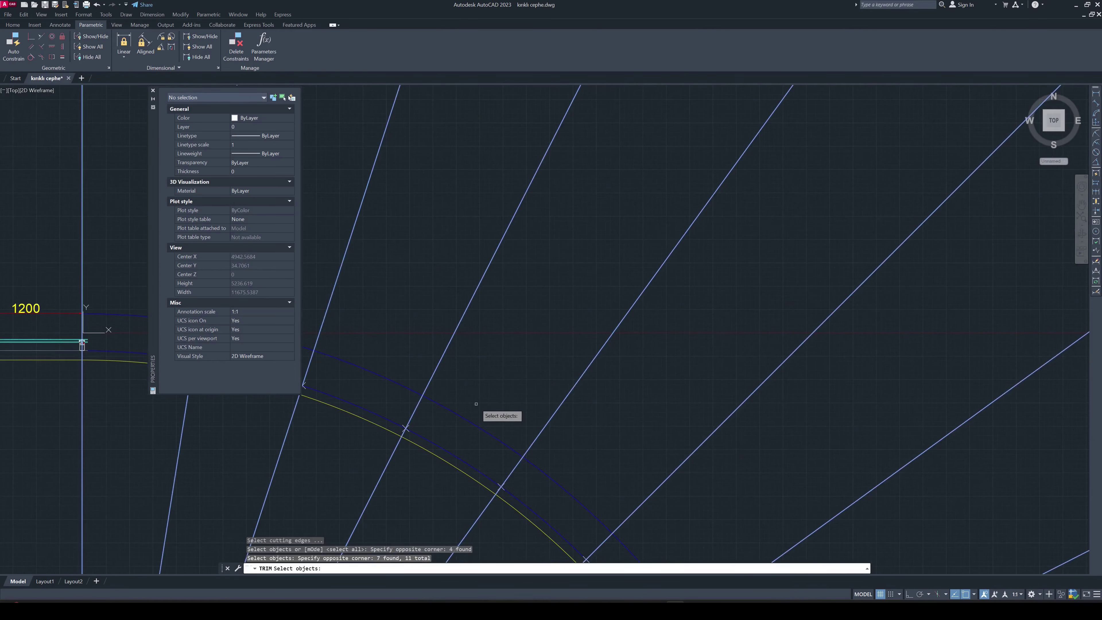
pyautogui.click(480, 404)
pyautogui.click(473, 428)
pyautogui.scroll(-4, 566, 282)
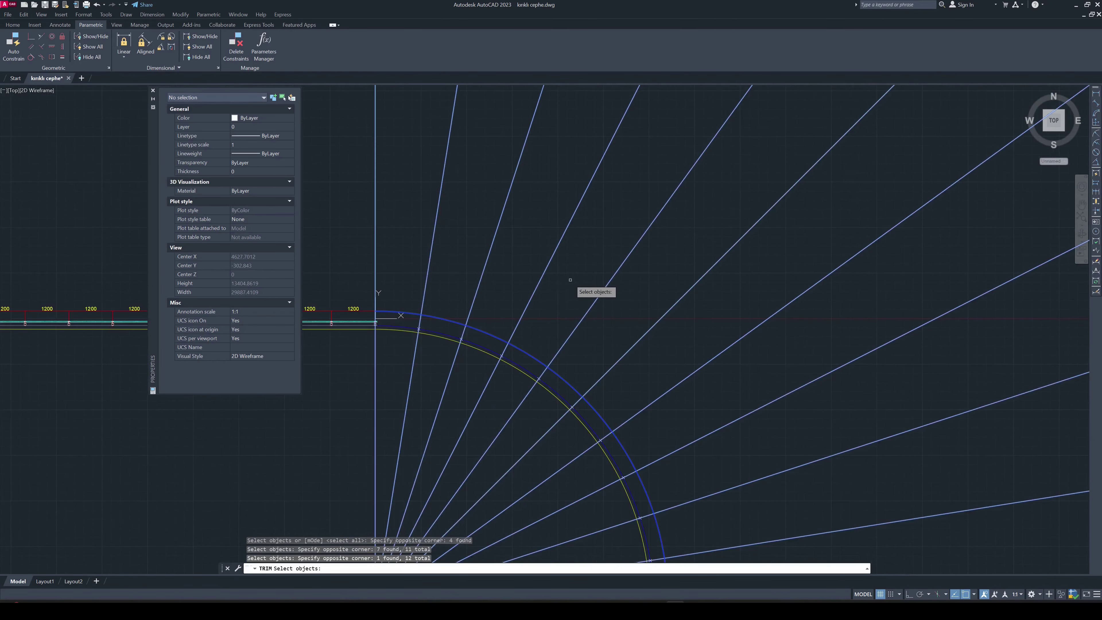
pyautogui.press('Return')
# Trim away the ray ends extending beyond the outer arc
pyautogui.scroll(-8, 570, 282)
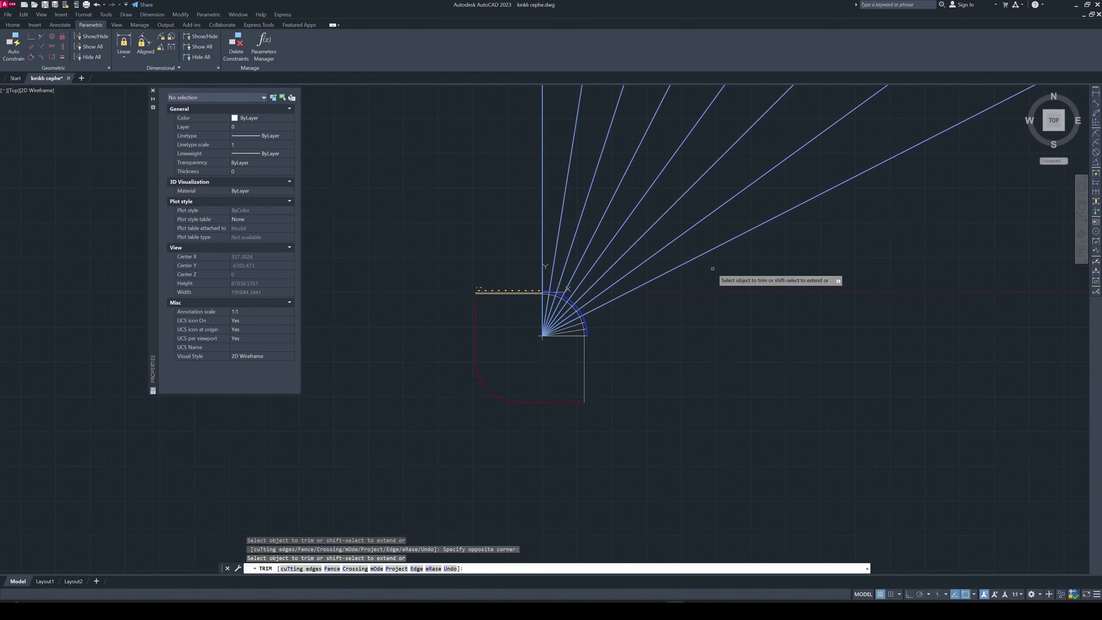
pyautogui.click(807, 258)
pyautogui.click(712, 215)
pyautogui.scroll(6, 566, 173)
pyautogui.press('Escape')
pyautogui.press('Escape')
pyautogui.press('Escape')
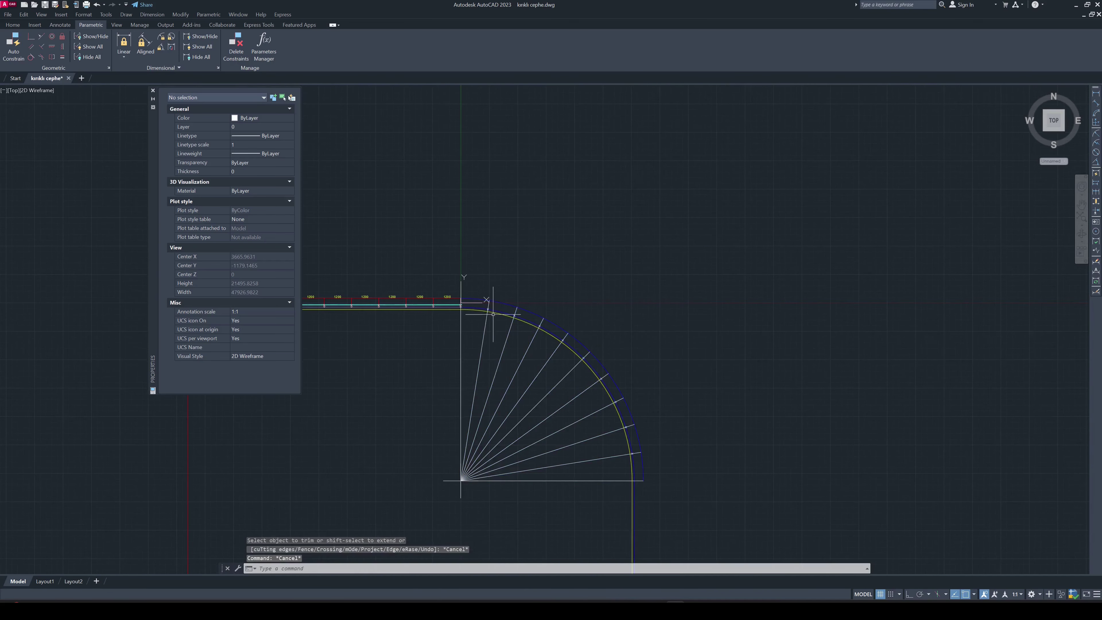
# Erase the small leftover piece near the arc top and pan to the mullion near the origin
pyautogui.click(508, 309)
pyautogui.click(481, 296)
pyautogui.press('Delete')
pyautogui.scroll(6, 492, 329)
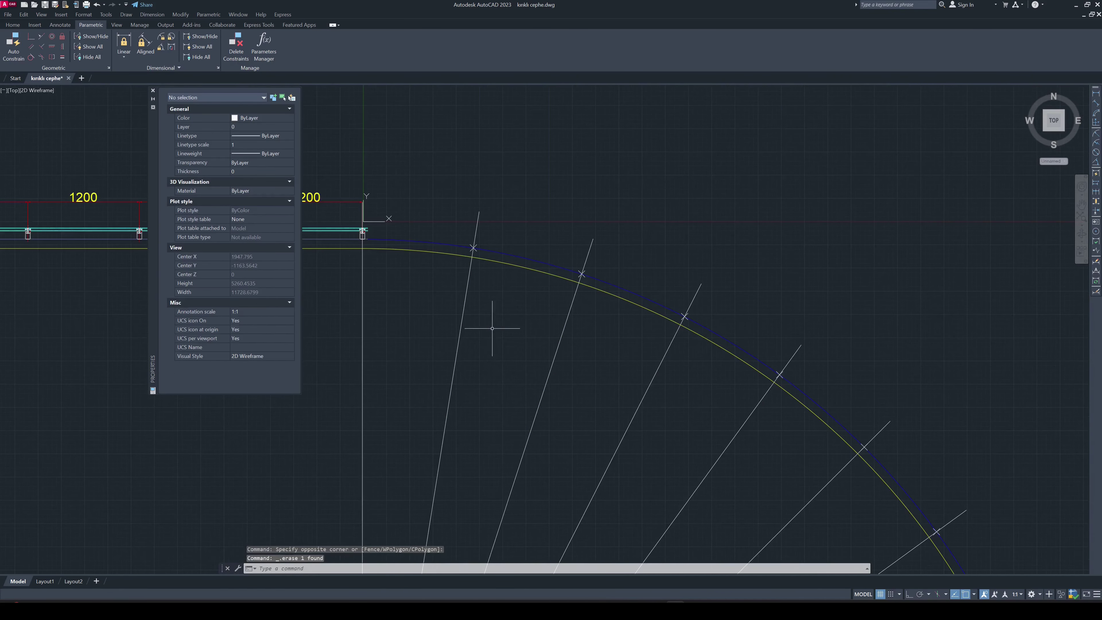
pyautogui.press('Escape')
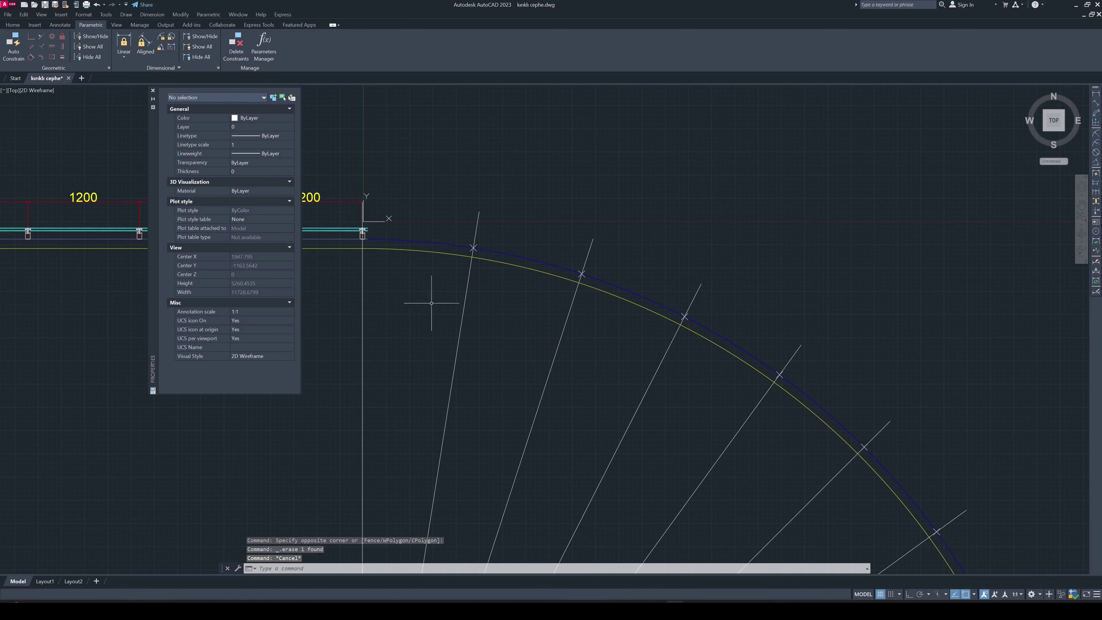
pyautogui.scroll(-3, 431, 303)
pyautogui.moveTo(431, 303); pyautogui.dragTo(561, 253, button='middle')
# Copy the right mullion block using its bottom as the base point
pyautogui.scroll(6, 512, 228)
pyautogui.click(550, 200)
pyautogui.rightClick(550, 200)
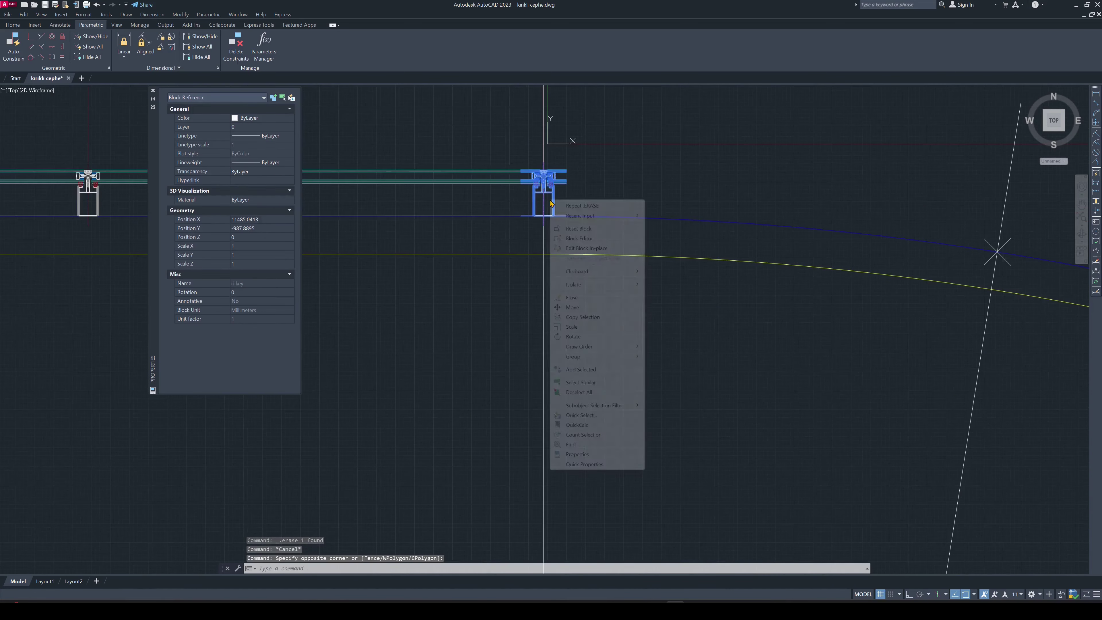
pyautogui.click(598, 321)
pyautogui.scroll(8, 541, 209)
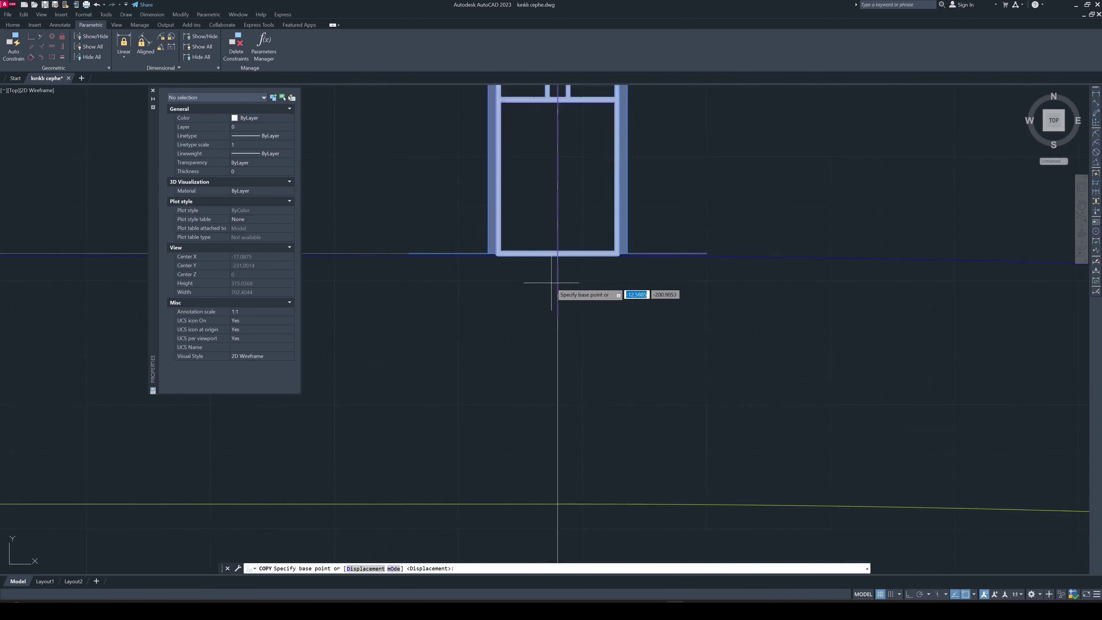
pyautogui.scroll(2, 561, 246)
pyautogui.click(561, 239)
# Place three mullion copies at points along the facade arc
pyautogui.scroll(-8, 477, 225)
pyautogui.scroll(3, 627, 227)
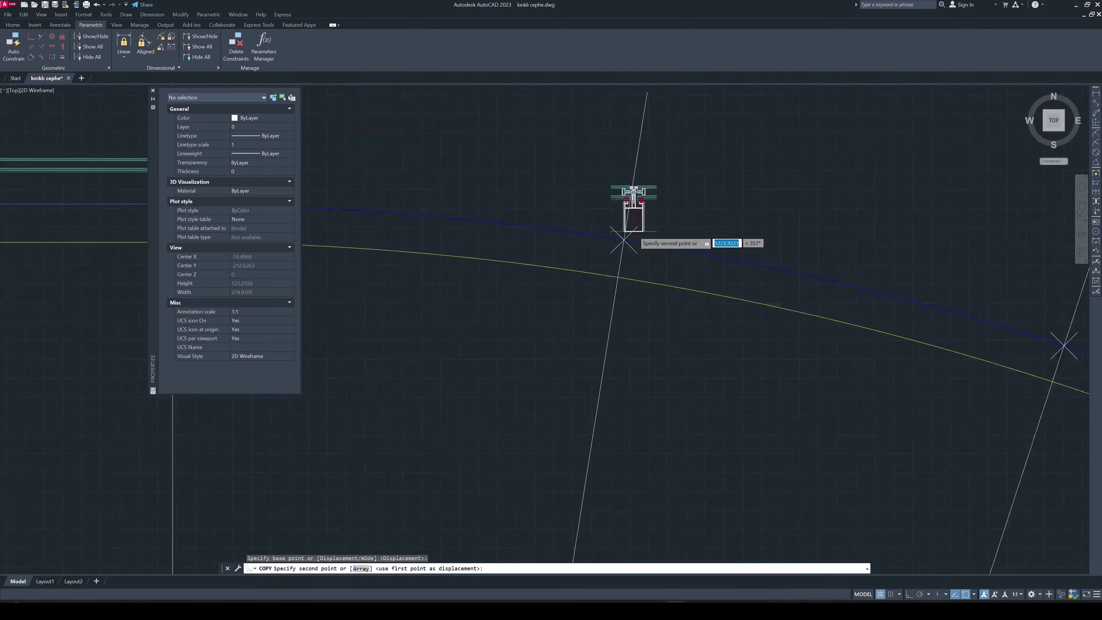
pyautogui.scroll(2, 603, 251)
pyautogui.scroll(2, 608, 251)
pyautogui.scroll(-2, 848, 303)
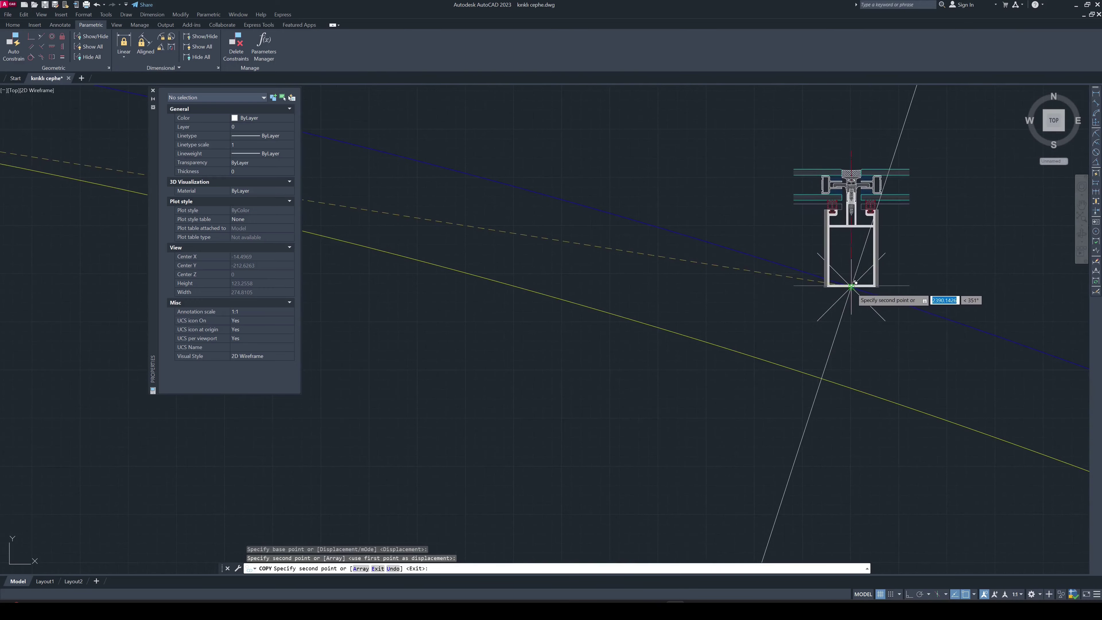
pyautogui.click(850, 306)
pyautogui.scroll(-2, 898, 301)
pyautogui.click(877, 320)
pyautogui.scroll(2, 867, 312)
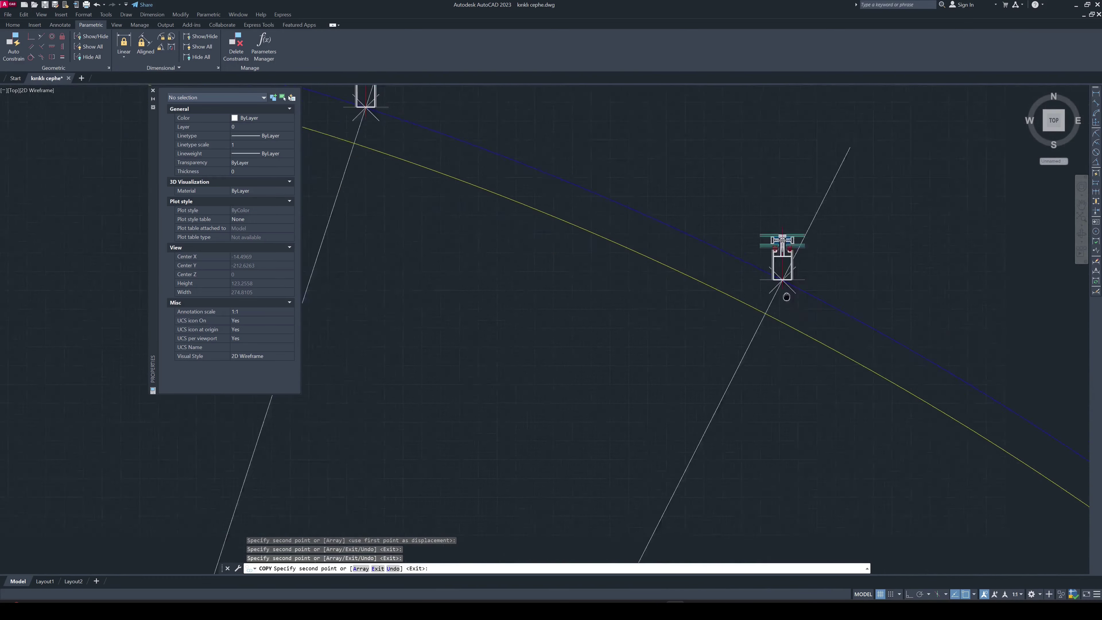
pyautogui.scroll(2, 772, 277)
pyautogui.scroll(4, 598, 267)
pyautogui.click(588, 266)
# Pan toward another mullion and end the Copy command
pyautogui.scroll(-3, 584, 251)
pyautogui.scroll(3, 627, 291)
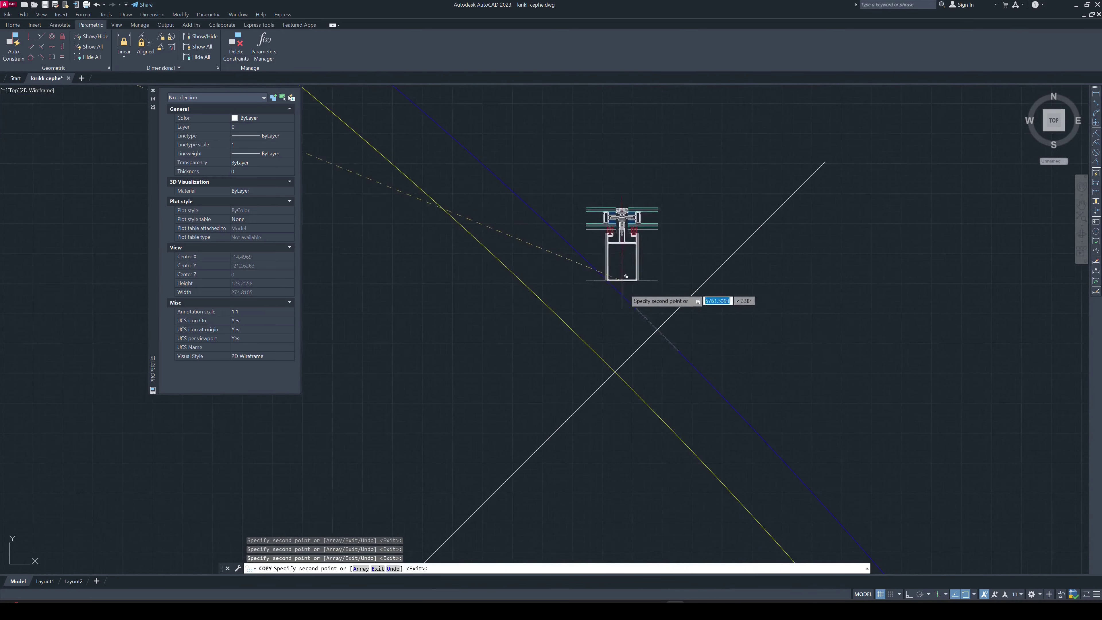
pyautogui.scroll(2, 642, 360)
pyautogui.scroll(-3, 617, 296)
pyautogui.scroll(5, 633, 330)
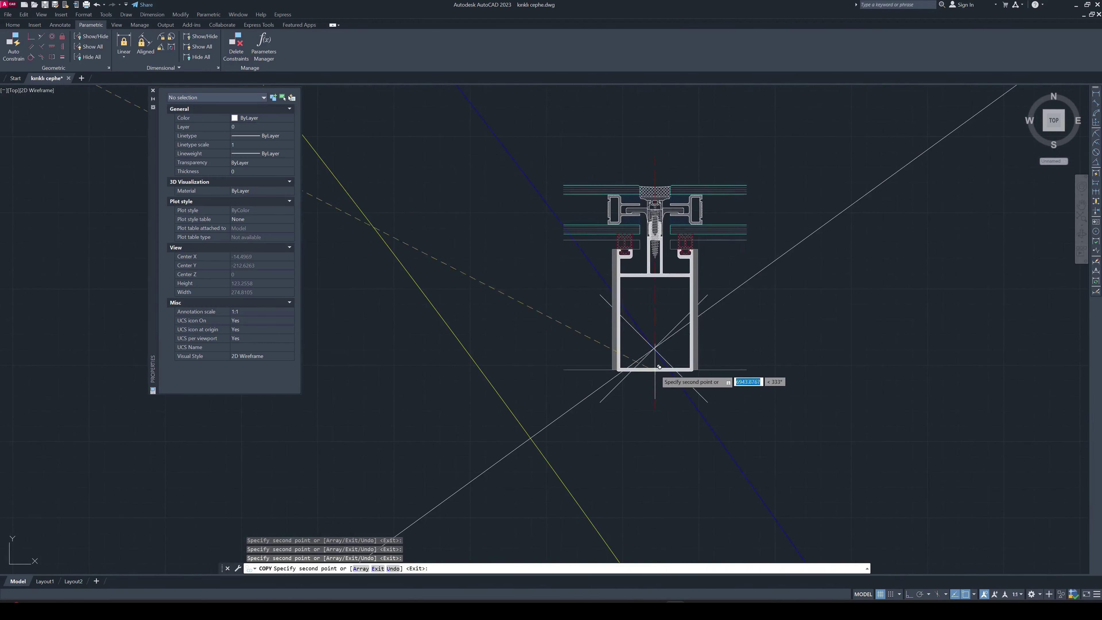
pyautogui.scroll(-5, 583, 256)
pyautogui.scroll(3, 629, 303)
pyautogui.scroll(2, 694, 282)
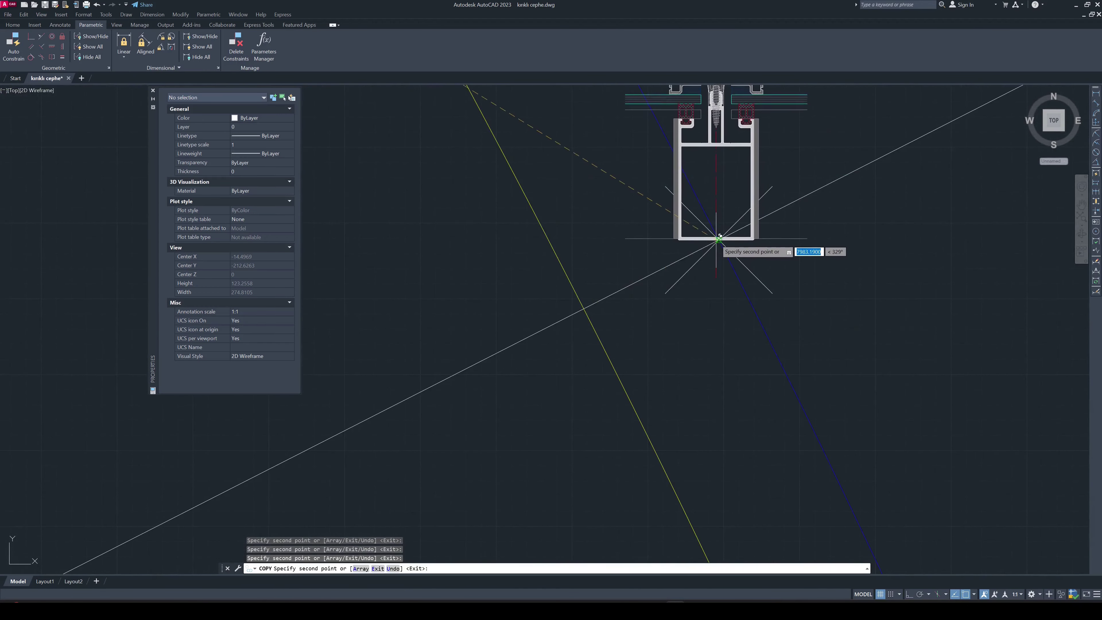
pyautogui.scroll(-3, 717, 240)
pyautogui.moveTo(718, 241)
pyautogui.mouseDown(button='middle')
pyautogui.moveTo(645, 238)
pyautogui.moveTo(622, 321)
pyautogui.mouseUp(button='middle')
pyautogui.scroll(3, 622, 321)
pyautogui.scroll(2, 602, 274)
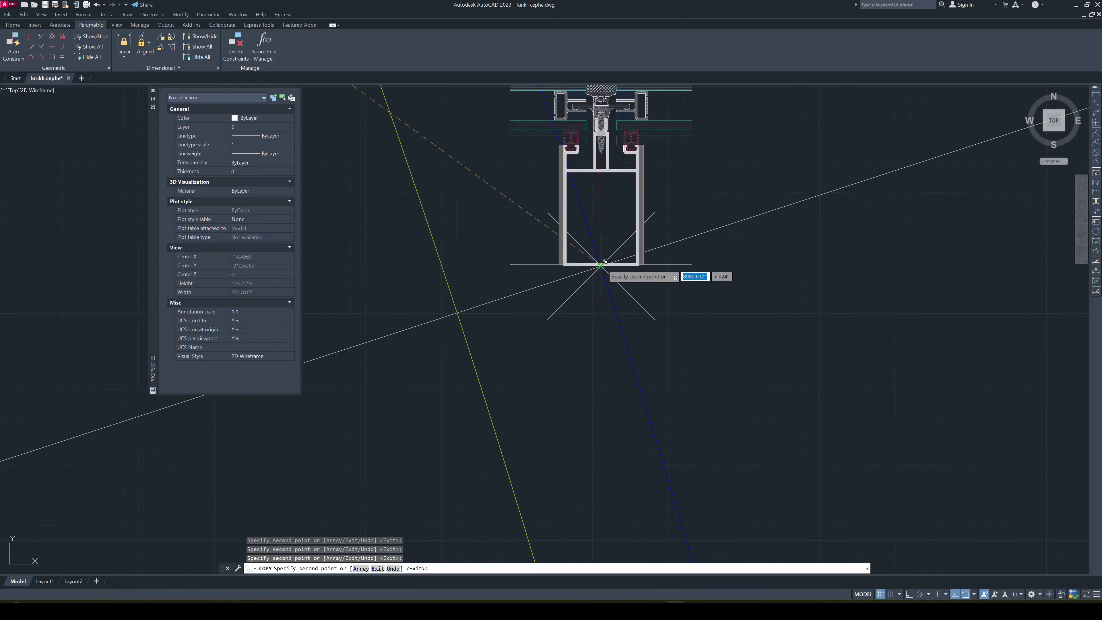
pyautogui.scroll(-3, 639, 338)
pyautogui.scroll(2, 618, 349)
pyautogui.scroll(-5, 620, 354)
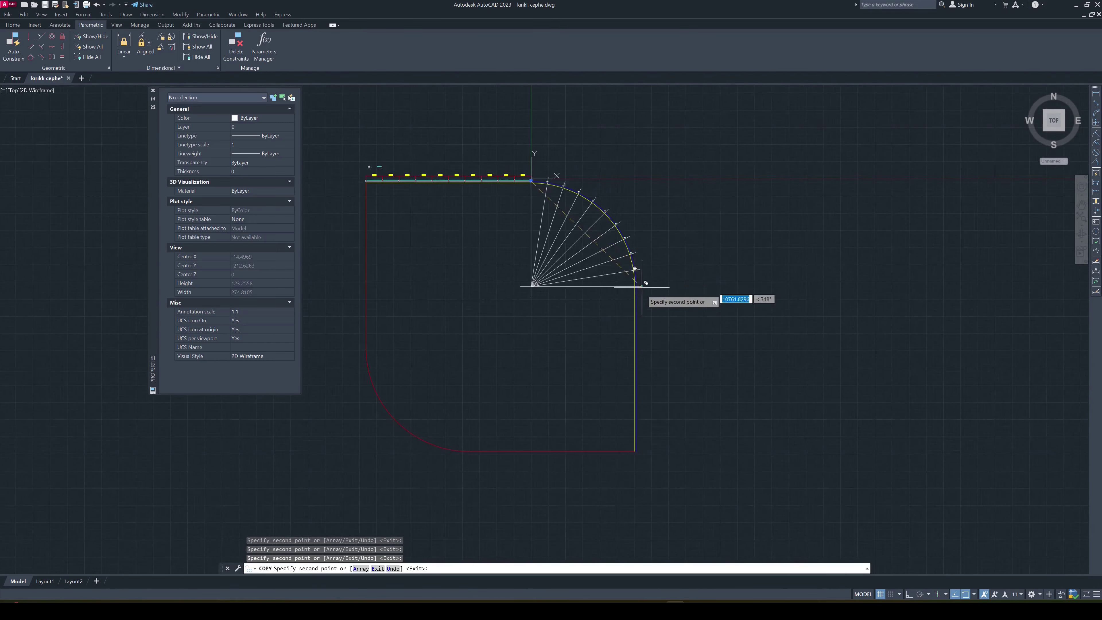
pyautogui.scroll(5, 655, 297)
pyautogui.press('Escape')
pyautogui.press('Escape')
pyautogui.press('Escape')
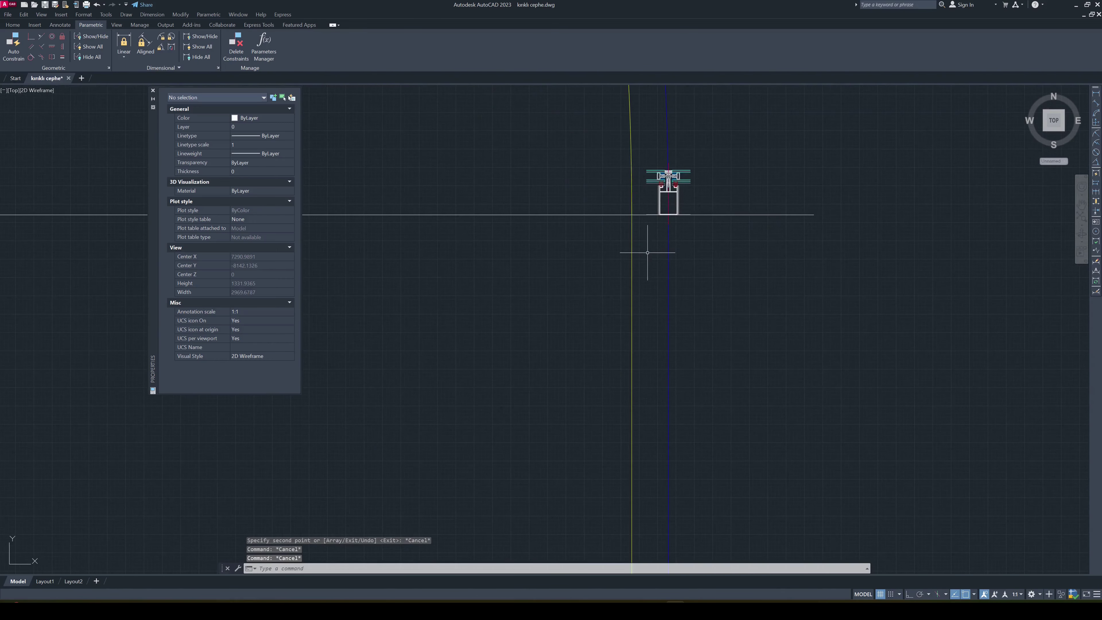
# Window-select the mullion and rotate it about its bottom midpoint with RO
pyautogui.write('RO')
pyautogui.press('Return')
pyautogui.scroll(-4, 654, 247)
pyautogui.click(582, 310)
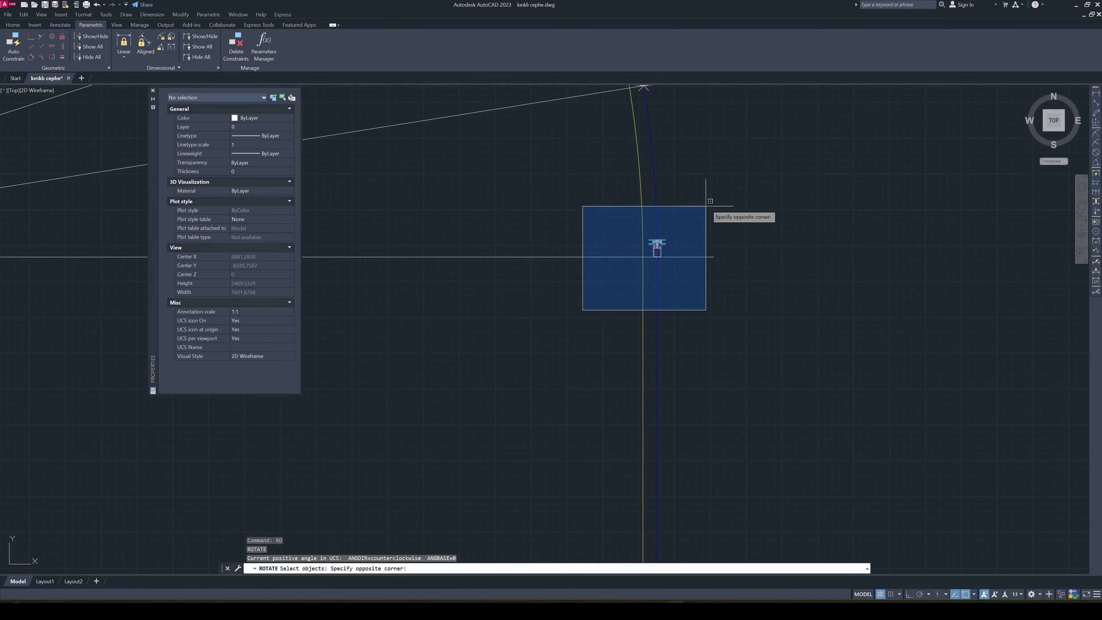
pyautogui.click(705, 206)
pyautogui.press('Return')
pyautogui.scroll(6, 652, 256)
pyautogui.scroll(3, 543, 299)
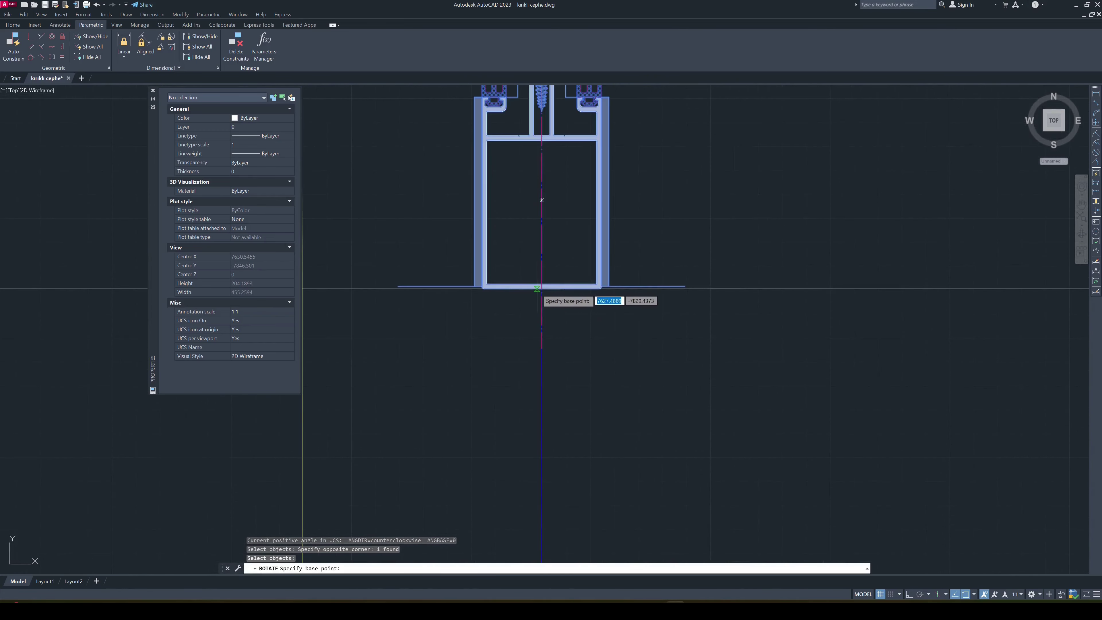
pyautogui.click(541, 287)
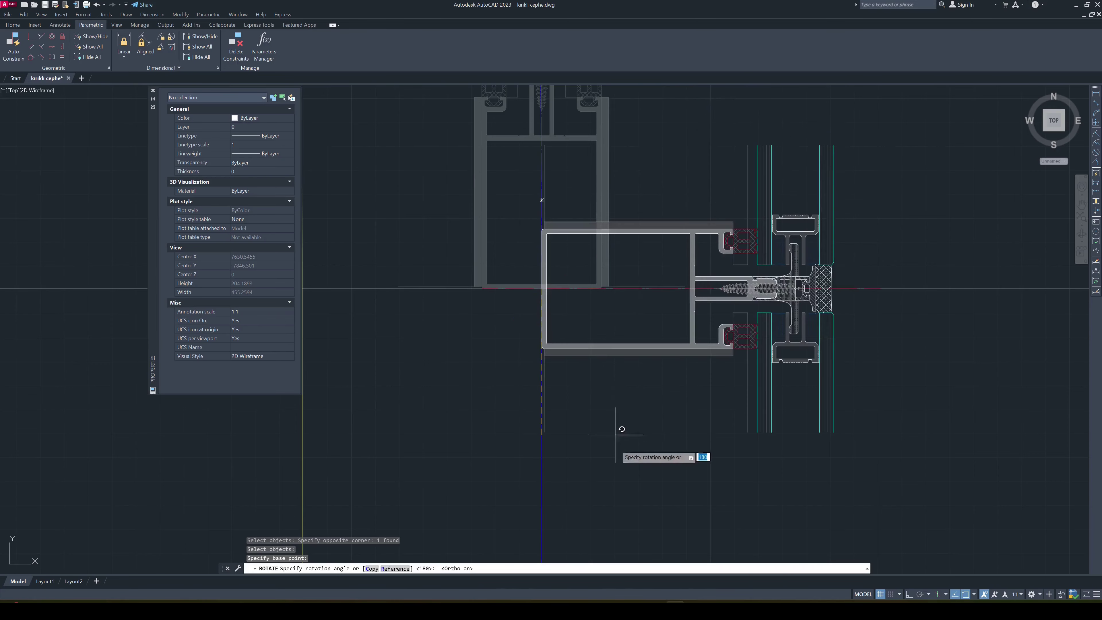
pyautogui.click(627, 474)
# Move the view onto the mullion at the curved facade arc, cancelling pending rotation attempts
pyautogui.scroll(-5, 634, 449)
pyautogui.scroll(-5, 633, 434)
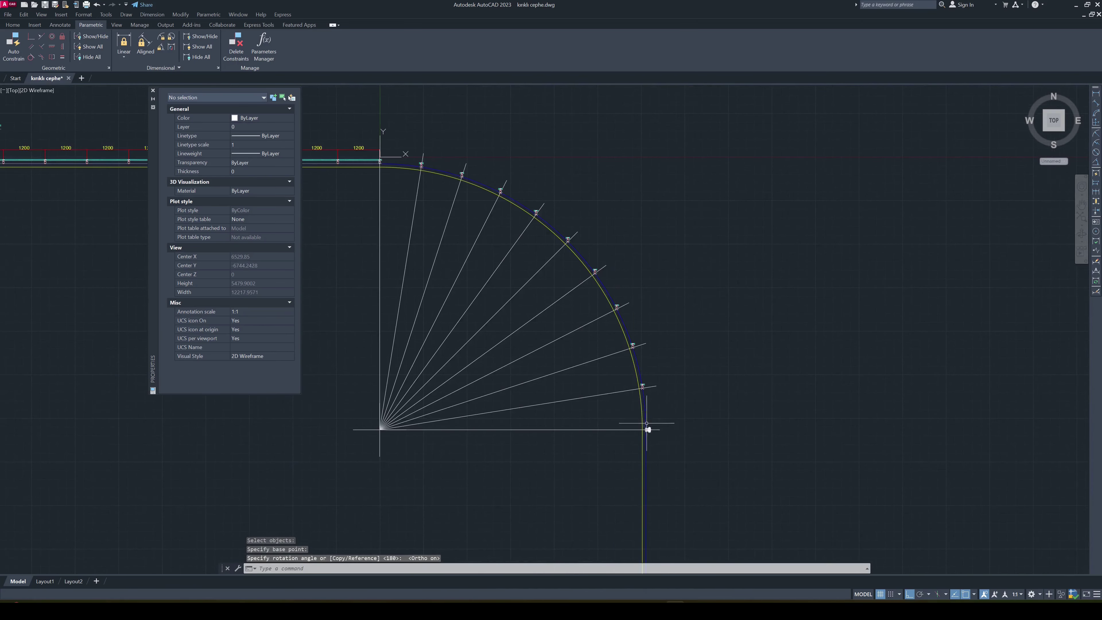
pyautogui.moveTo(509, 340); pyautogui.dragTo(645, 392, button='middle')
pyautogui.scroll(4, 559, 234)
pyautogui.scroll(5, 644, 191)
pyautogui.scroll(2, 565, 192)
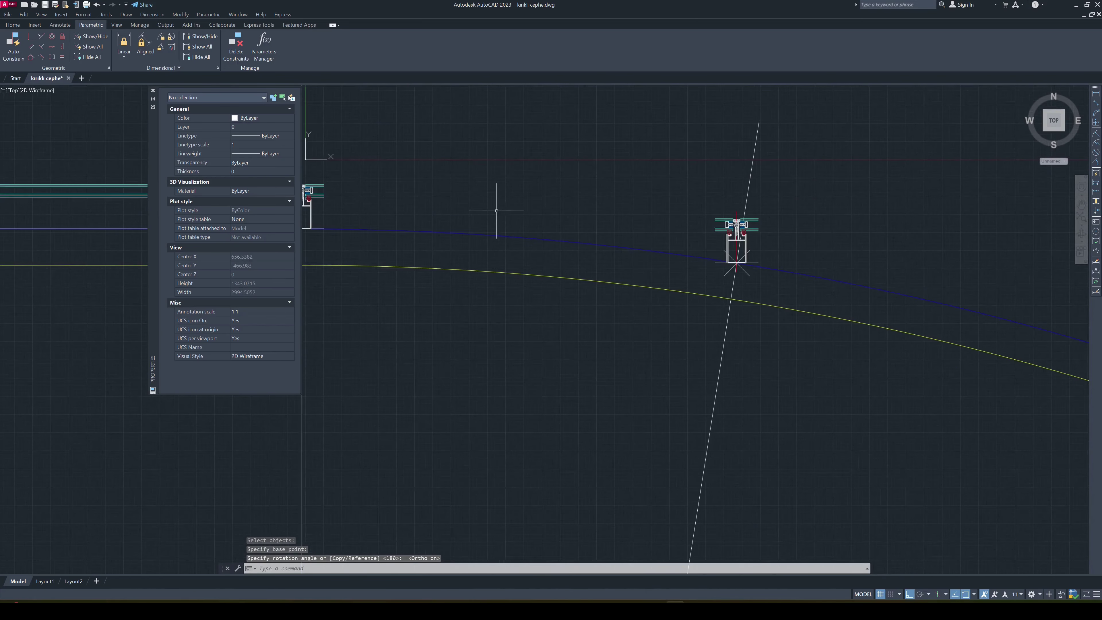
pyautogui.moveTo(497, 217); pyautogui.dragTo(614, 221, button='middle')
pyautogui.moveTo(827, 227); pyautogui.dragTo(703, 201, button='middle')
pyautogui.press('Escape')
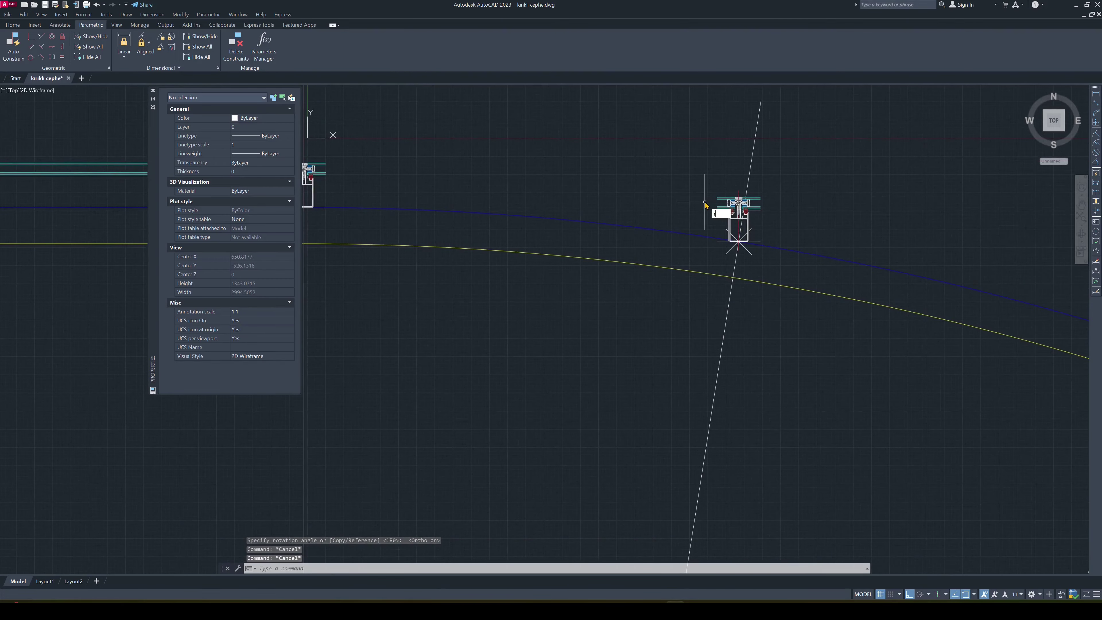
pyautogui.scroll(-3, 704, 202)
pyautogui.scroll(-2, 664, 300)
pyautogui.press('space')
pyautogui.press('Escape')
pyautogui.press('Escape')
pyautogui.scroll(3, 694, 260)
pyautogui.scroll(3, 729, 221)
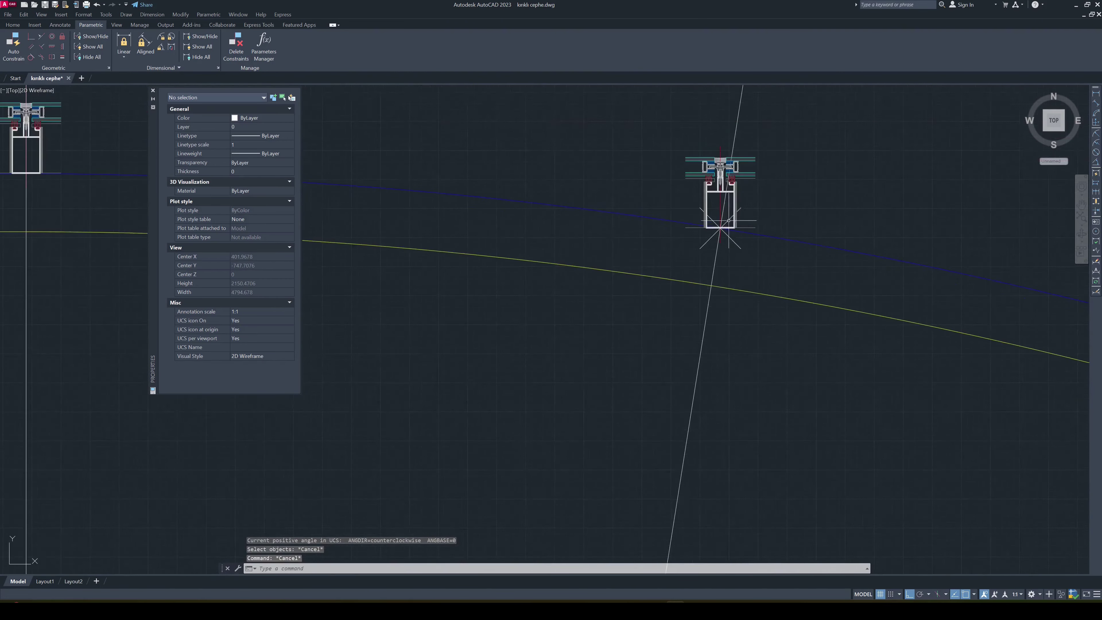
pyautogui.scroll(6, 738, 222)
# Select all similar point markers under the mullions and erase the nine markers
pyautogui.click(728, 211)
pyautogui.scroll(-6, 742, 216)
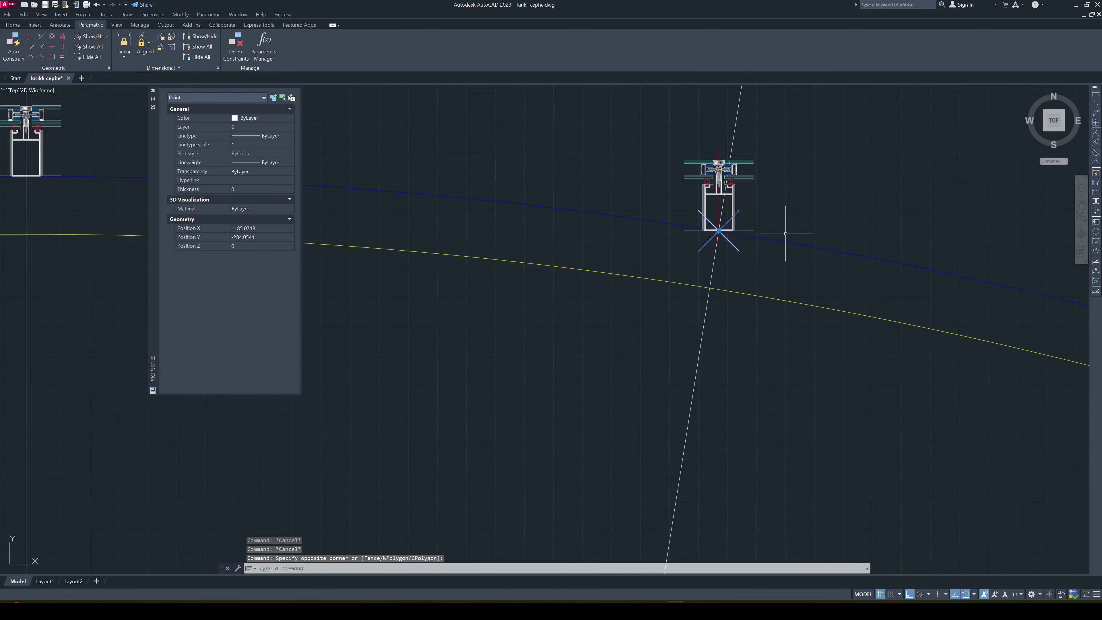
pyautogui.rightClick(787, 184)
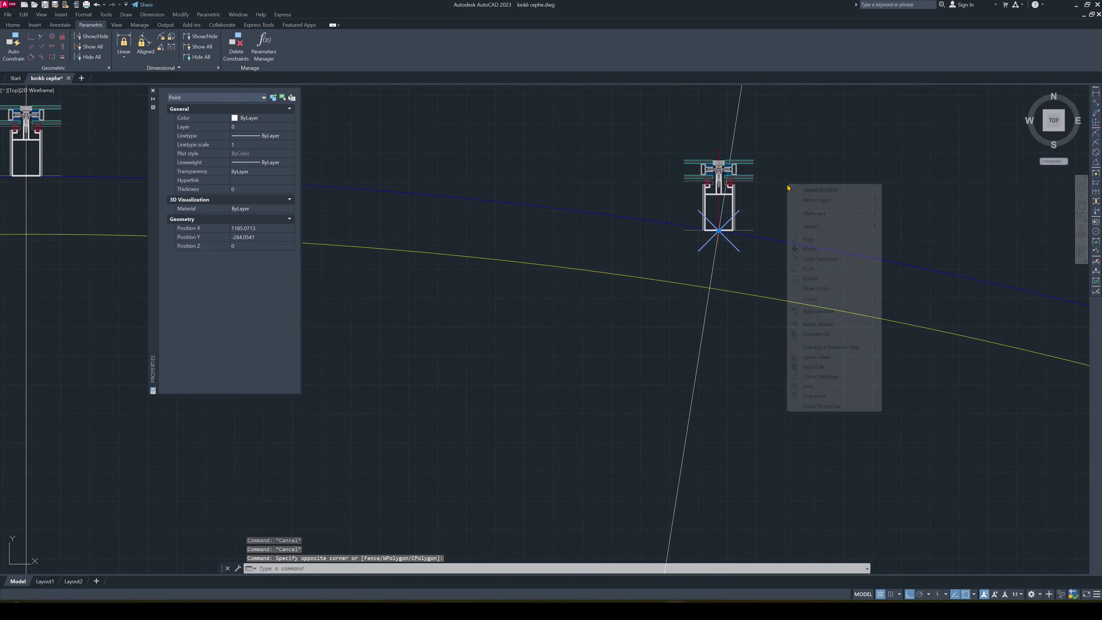
pyautogui.click(823, 325)
pyautogui.scroll(-5, 585, 208)
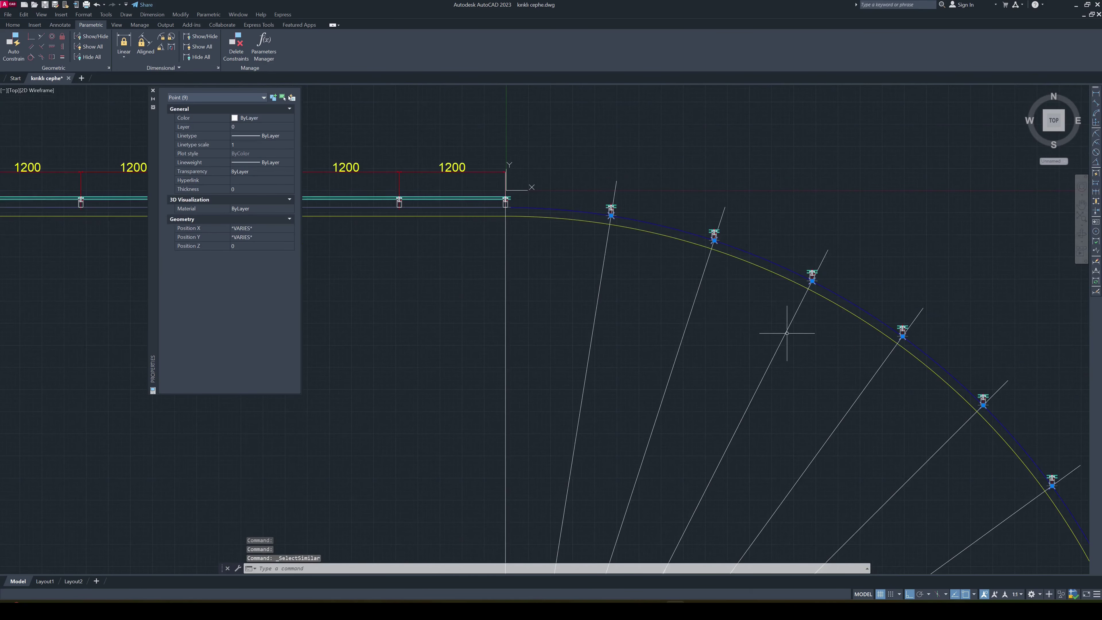
pyautogui.press('Delete')
pyautogui.press('Escape')
pyautogui.press('Escape')
pyautogui.scroll(4, 770, 313)
pyautogui.scroll(4, 628, 218)
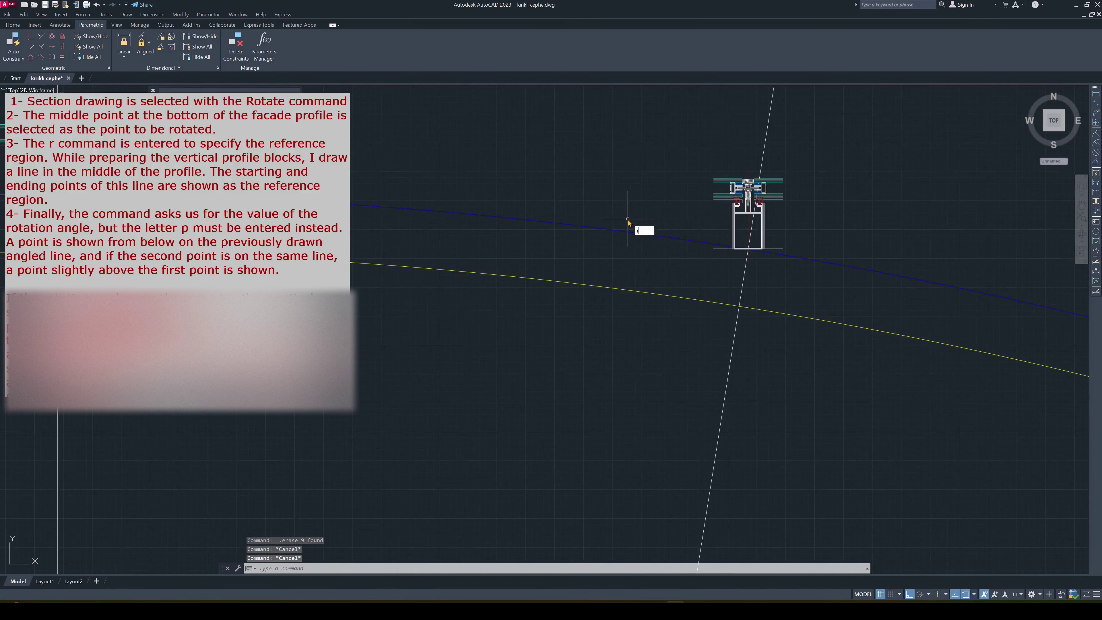
# Window-select the mullion profile for rotation
pyautogui.write('o')
pyautogui.press('Return')
pyautogui.click(675, 287)
pyautogui.click(908, 148)
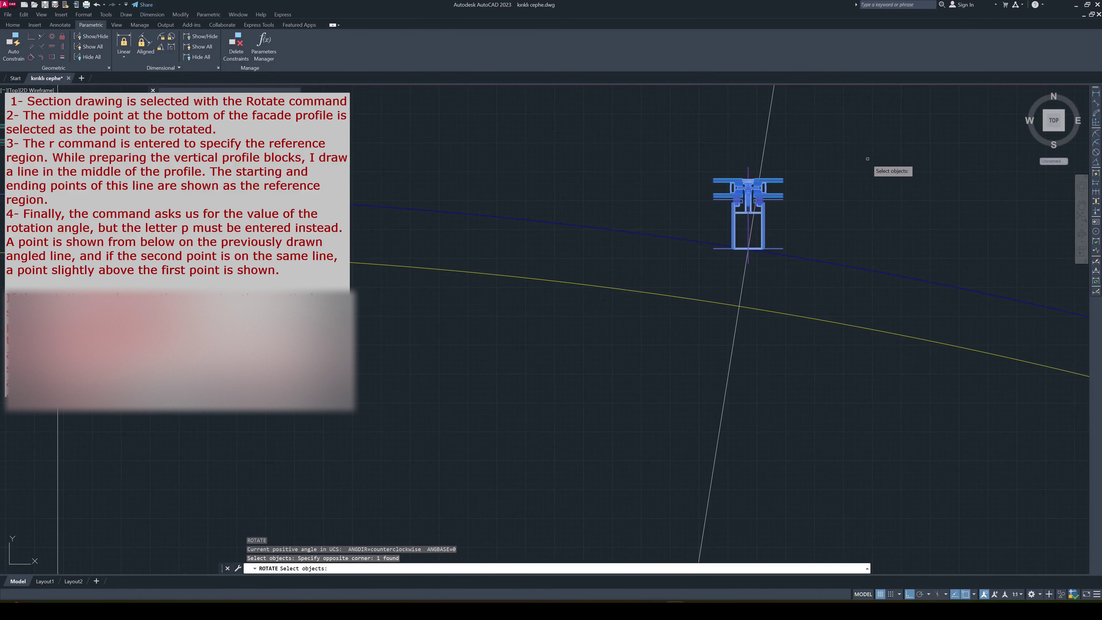
pyautogui.press('Return')
pyautogui.scroll(5, 749, 274)
pyautogui.scroll(3, 754, 250)
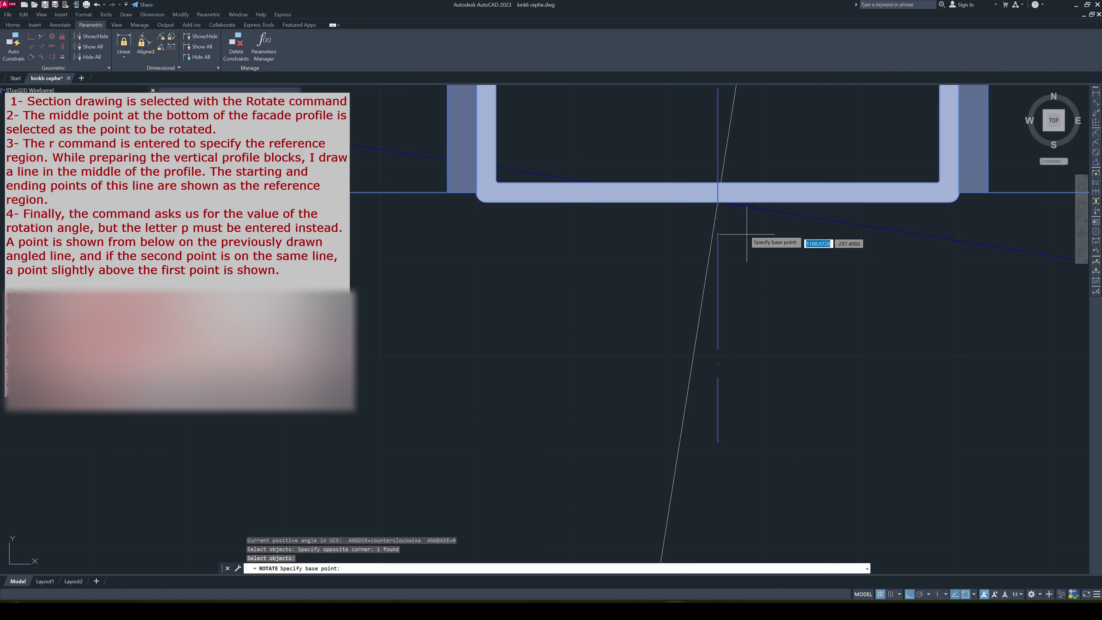
pyautogui.scroll(5, 718, 200)
# Pivot at the profile's bottom midpoint and reference its centre line's two endpoints
pyautogui.click(719, 201)
pyautogui.write('r')
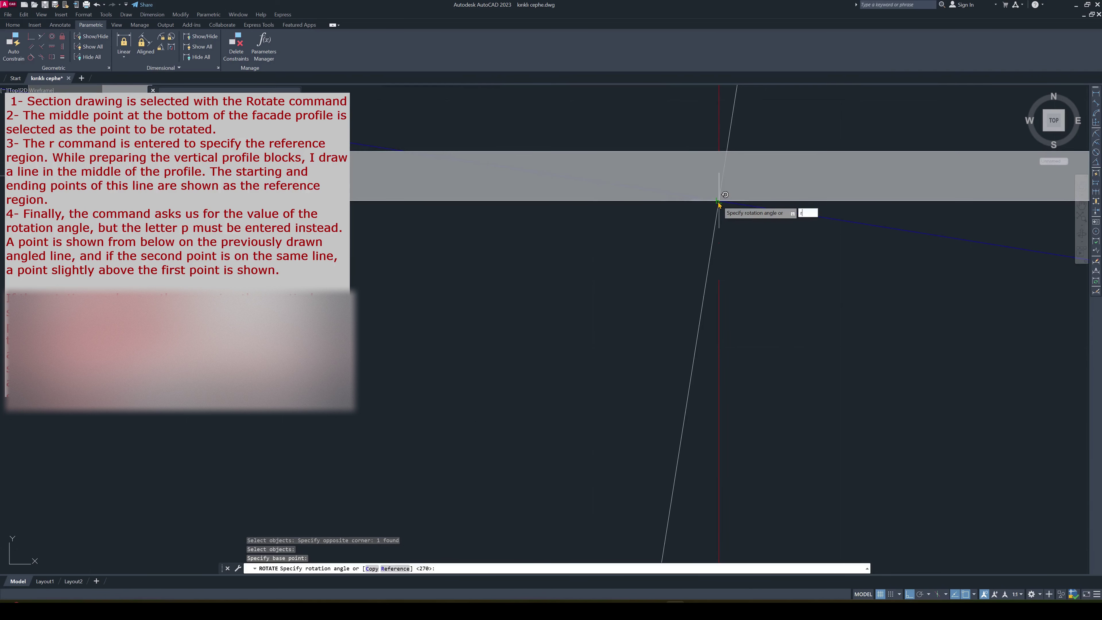
pyautogui.press('Return')
pyautogui.click(718, 200)
pyautogui.scroll(-2, 719, 200)
pyautogui.scroll(-2, 715, 186)
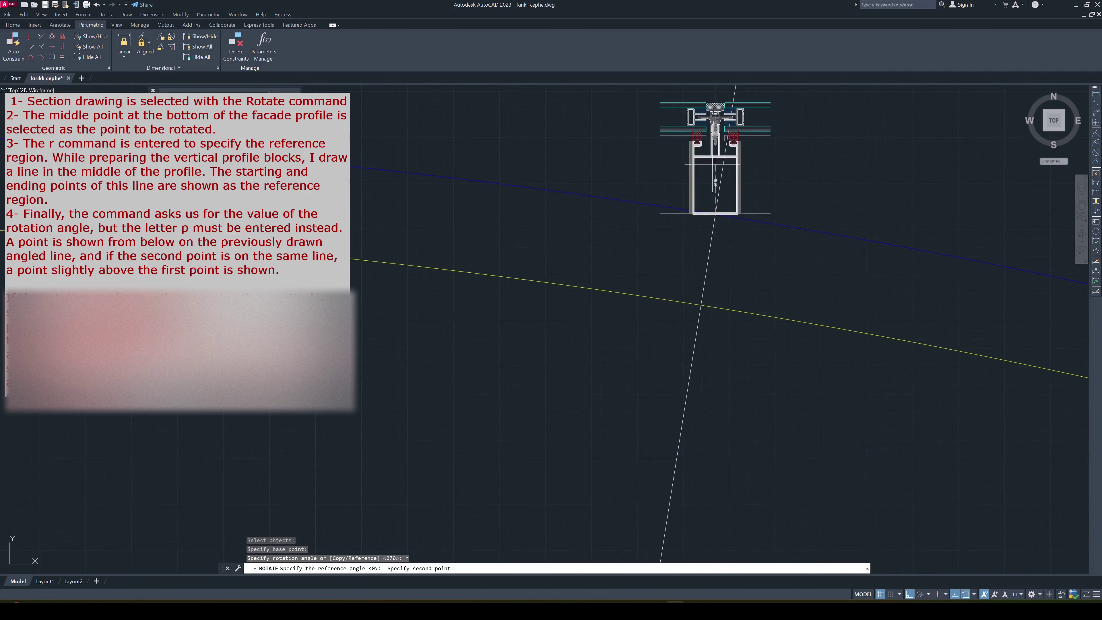
pyautogui.scroll(4, 715, 121)
pyautogui.moveTo(715, 108); pyautogui.dragTo(716, 163, button='middle')
pyautogui.scroll(-3, 715, 164)
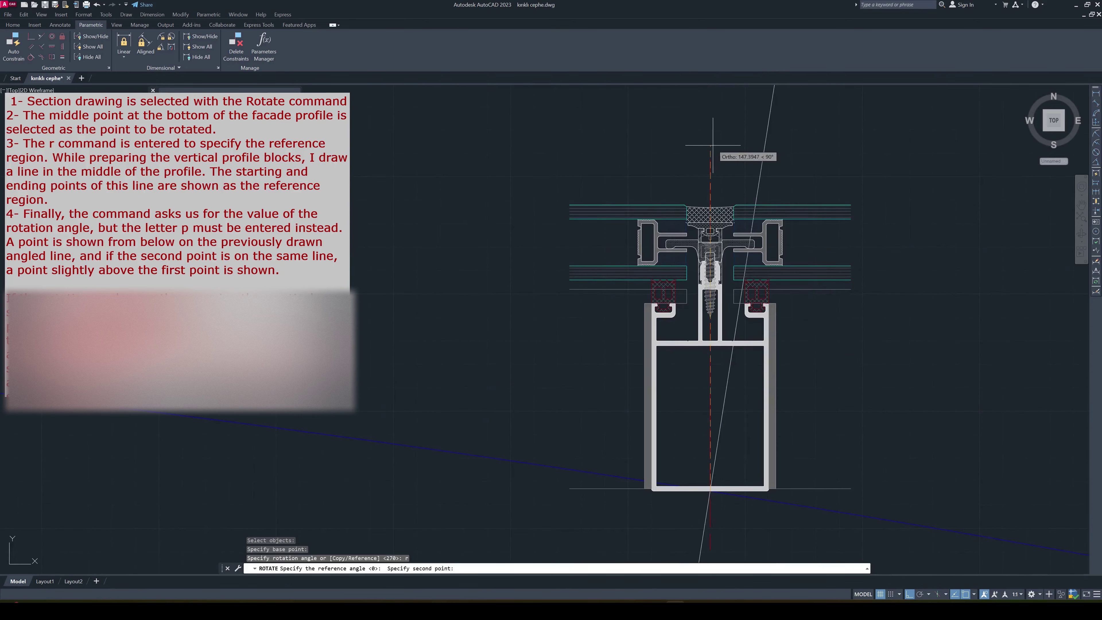
pyautogui.click(710, 159)
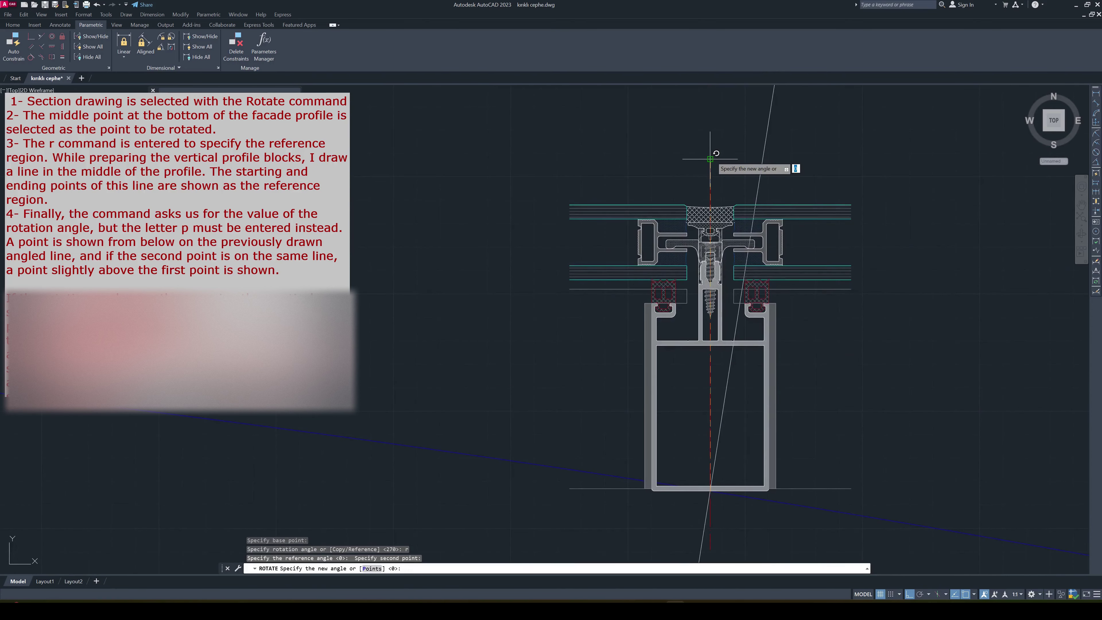
# Give the new angle with P and two radial-line points, aligning the profile
pyautogui.write('p')
pyautogui.press('Return')
pyautogui.scroll(-3, 715, 143)
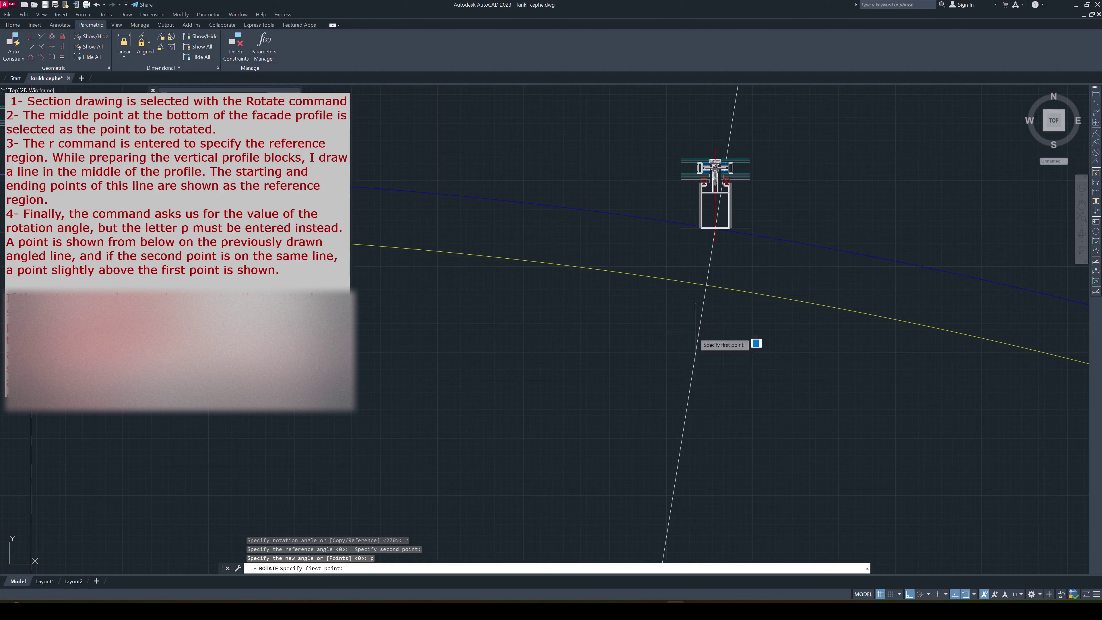
pyautogui.click(693, 365)
pyautogui.scroll(-3, 708, 310)
pyautogui.click(722, 205)
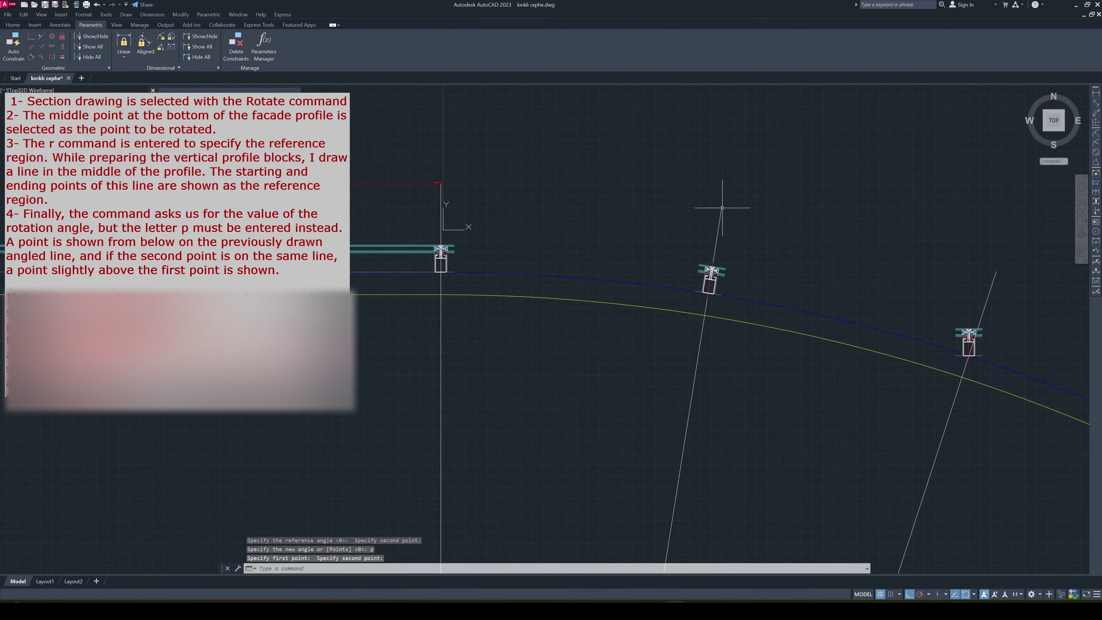
# Cancel stray selection windows and pan over to the next mullion
pyautogui.scroll(5, 710, 288)
pyautogui.click(715, 293)
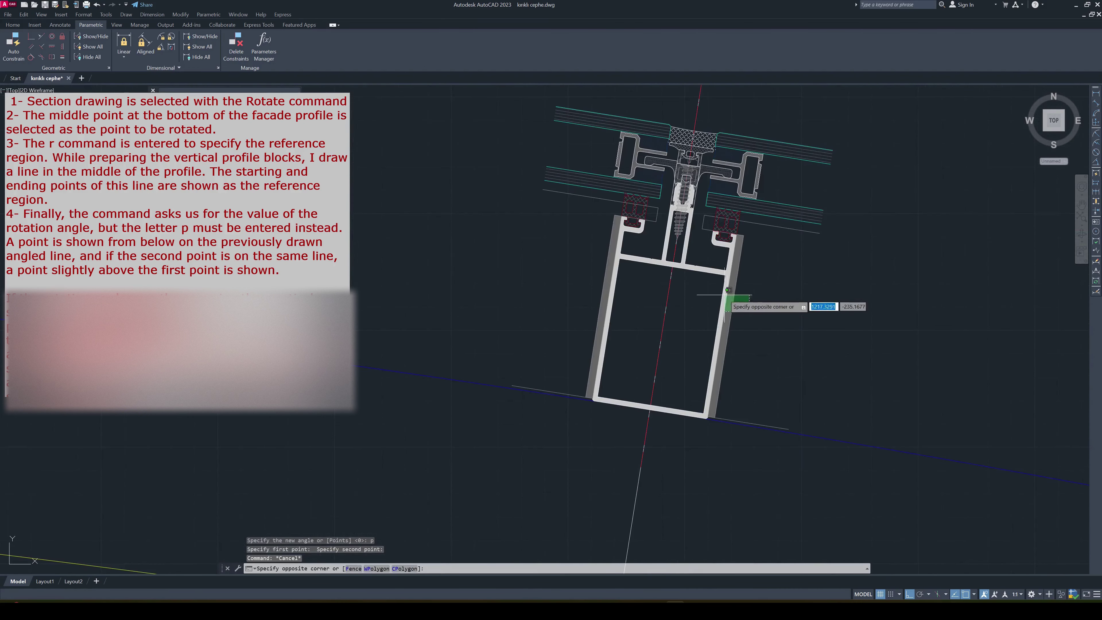
pyautogui.scroll(-4, 715, 293)
pyautogui.press('Escape')
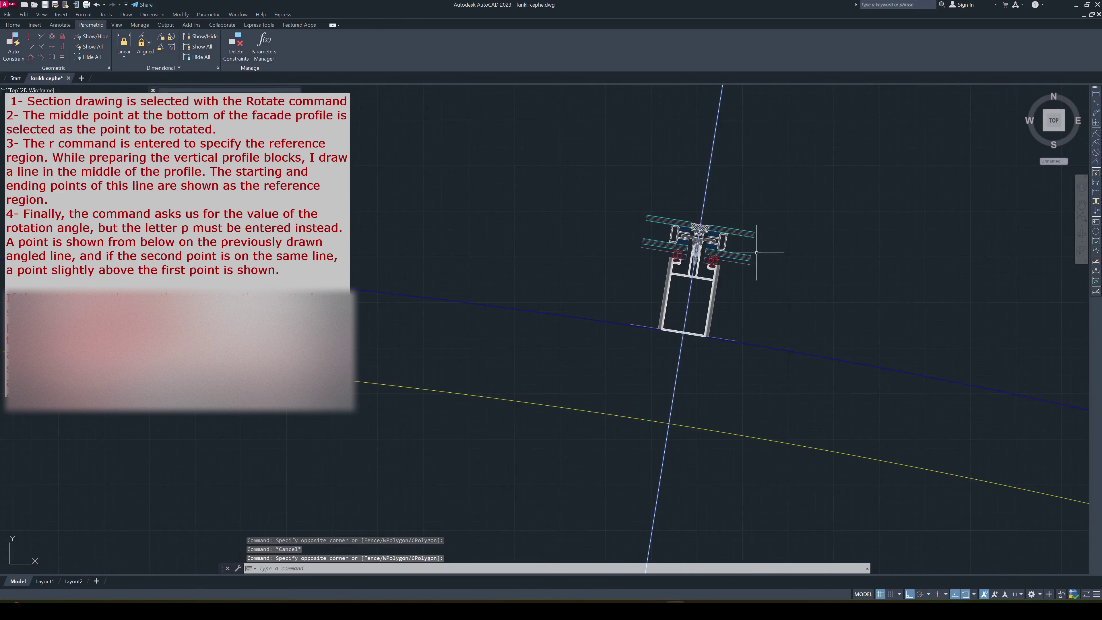
pyautogui.click(759, 277)
pyautogui.press('Escape')
pyautogui.scroll(-2, 739, 240)
pyautogui.scroll(-3, 739, 240)
pyautogui.moveTo(906, 318); pyautogui.dragTo(724, 257, button='middle')
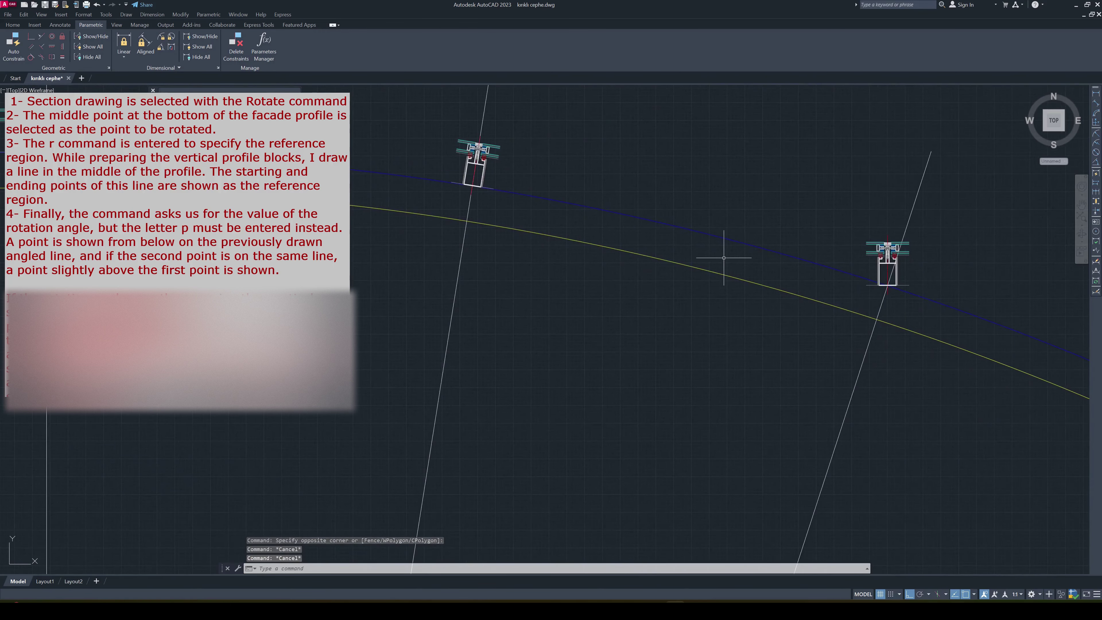
# Select the right mullion profile and rotate it by Reference about its bottom midpoint
pyautogui.write('o')
pyautogui.press('Return')
pyautogui.click(885, 256)
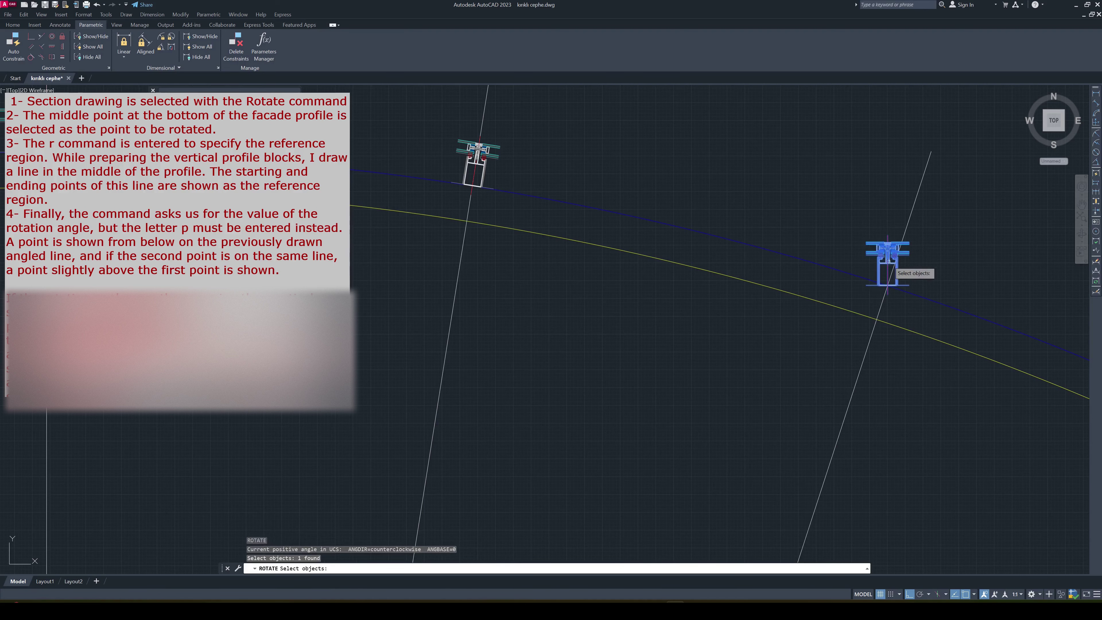
pyautogui.press('Return')
pyautogui.scroll(5, 887, 286)
pyautogui.scroll(3, 785, 208)
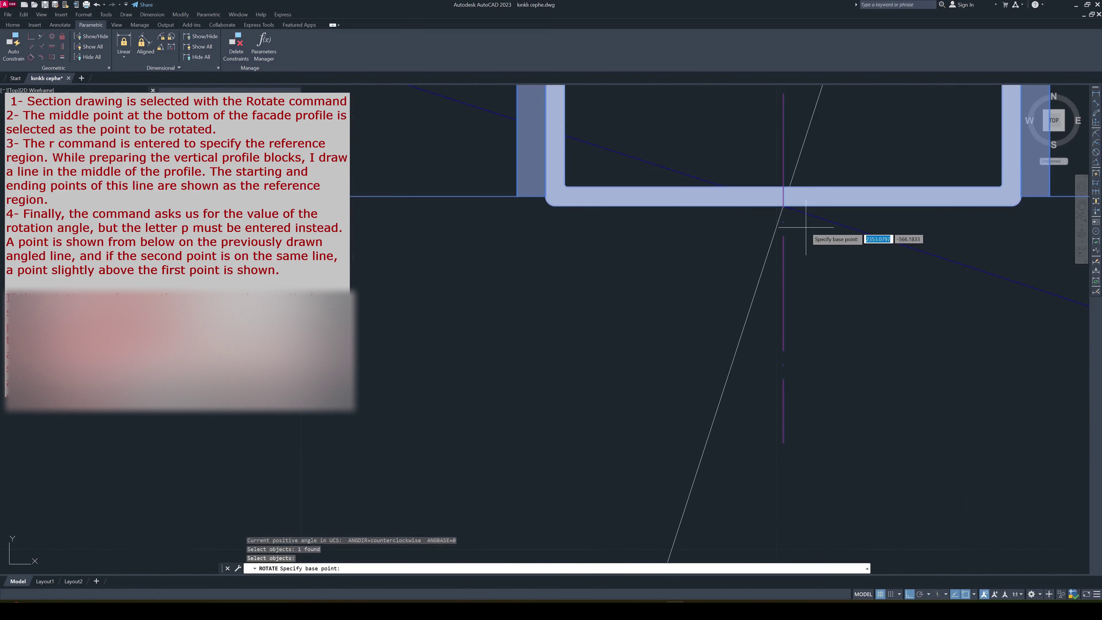
pyautogui.click(782, 205)
pyautogui.write('r')
pyautogui.press('Return')
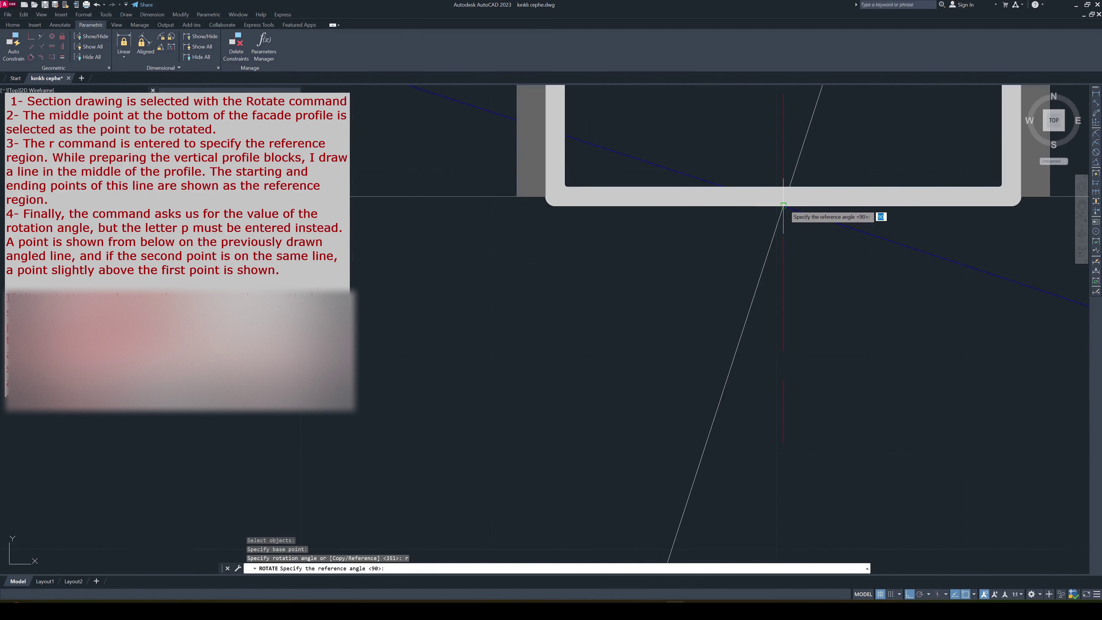
# Pick the right profile's centre-line end, switch to a two-point new angle, then exit ROTATE
pyautogui.click(773, 235)
pyautogui.scroll(-3, 776, 217)
pyautogui.scroll(-3, 767, 208)
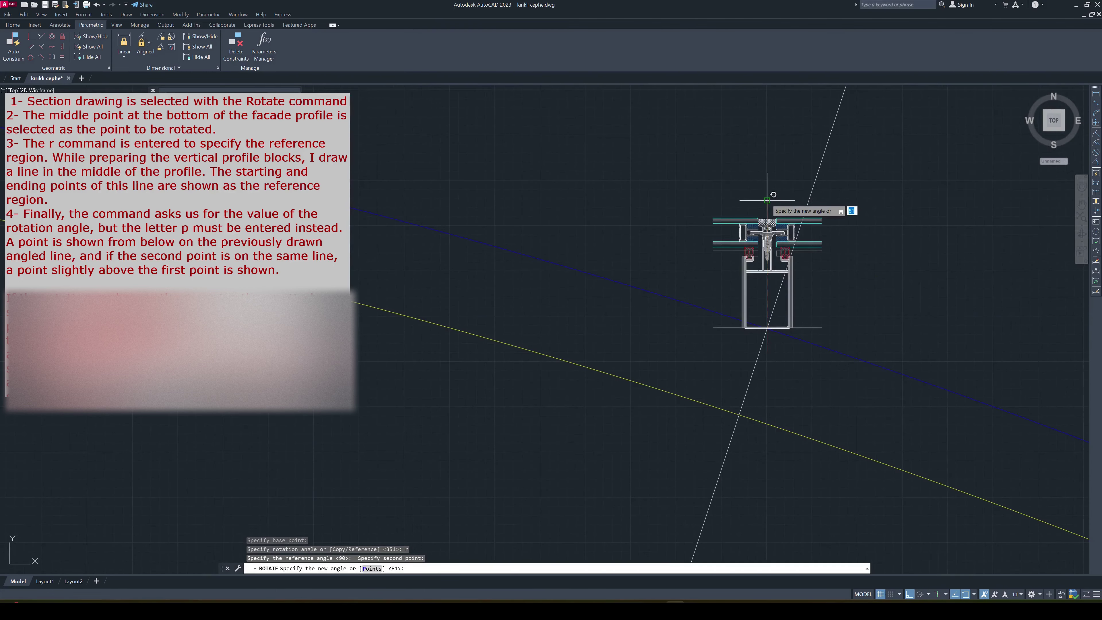
pyautogui.write('p')
pyautogui.press('Return')
pyautogui.scroll(-2, 771, 204)
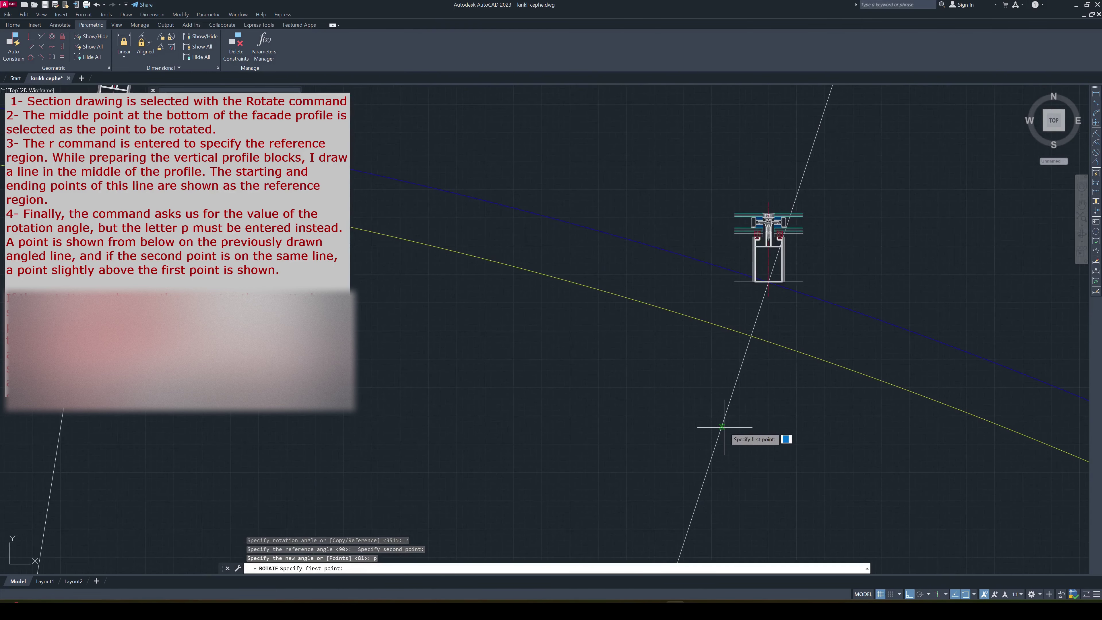
pyautogui.press('Escape')
pyautogui.press('Escape')
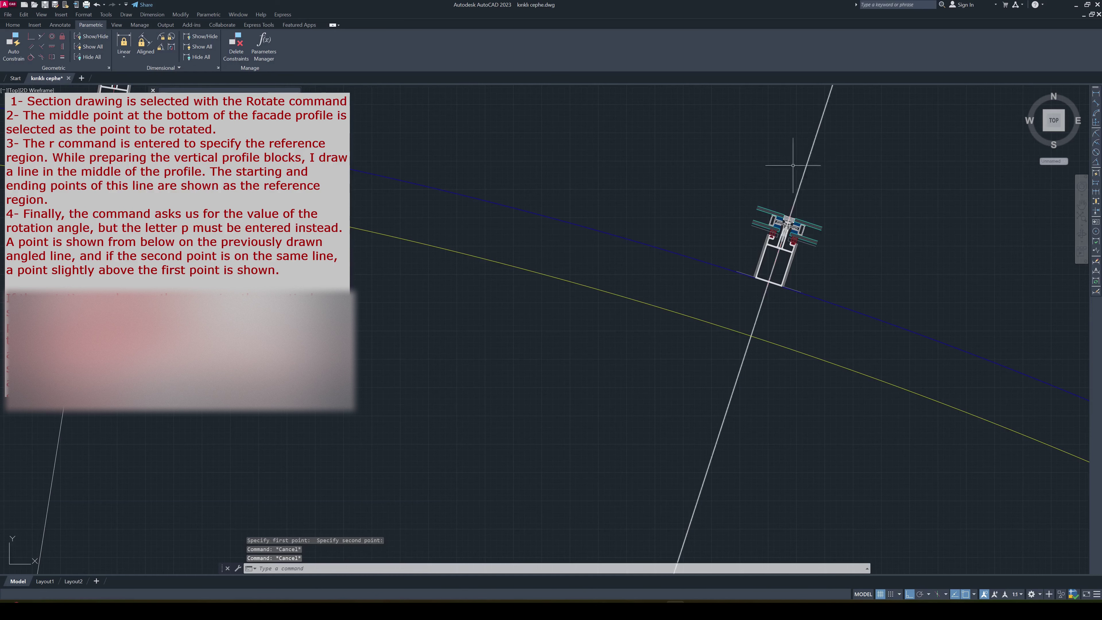
pyautogui.press('Escape')
pyautogui.scroll(5, 881, 255)
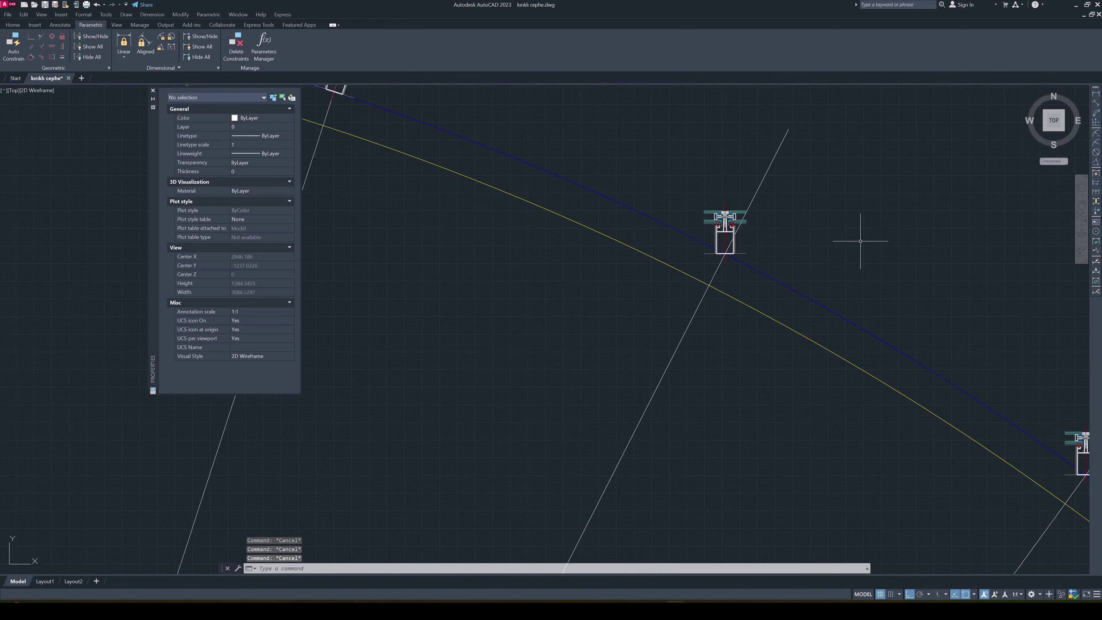
# Rotate the first remaining mullion about its bottom midpoint so its centre line follows its radial line
pyautogui.write('o')
pyautogui.press('Return')
pyautogui.click(626, 324)
pyautogui.click(795, 191)
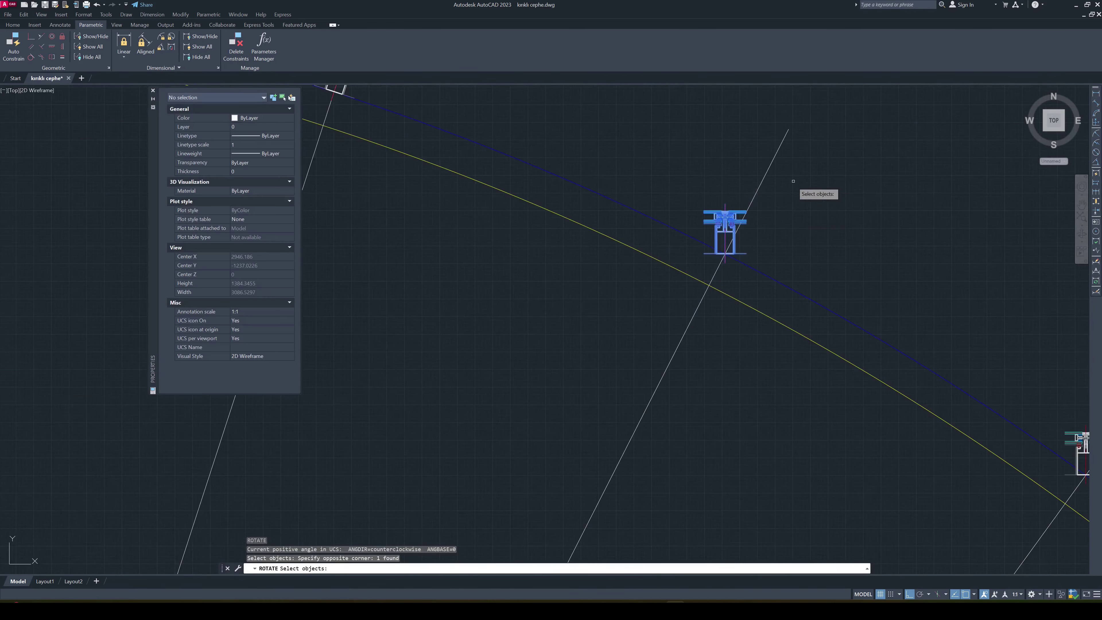
pyautogui.press('Return')
pyautogui.scroll(10, 727, 258)
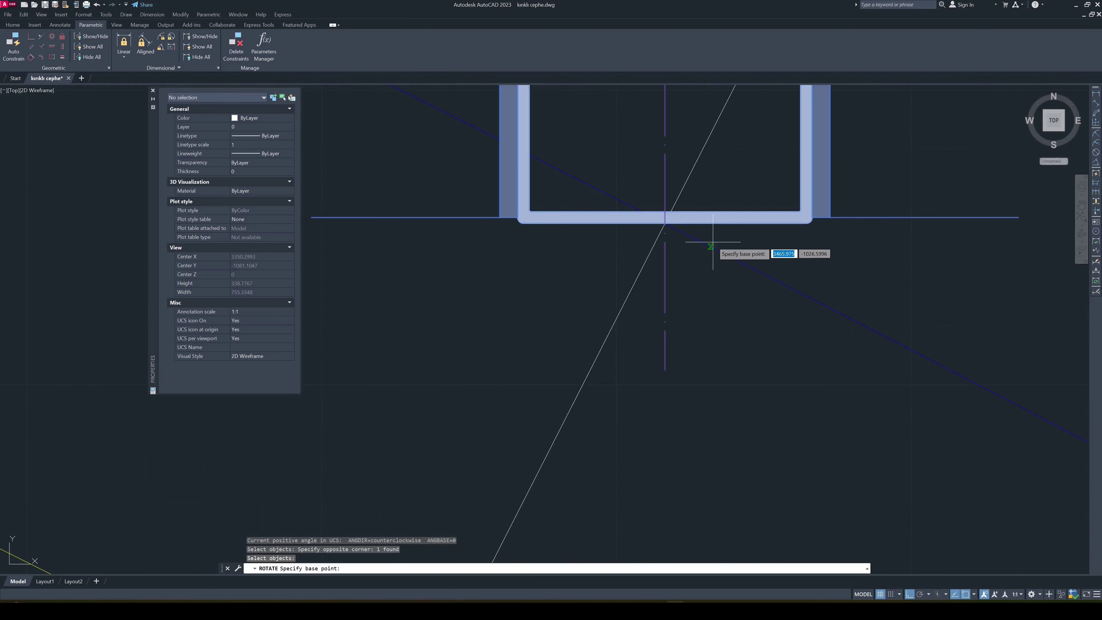
pyautogui.click(665, 223)
pyautogui.write('r')
pyautogui.press('Return')
pyautogui.click(663, 223)
pyautogui.scroll(-4, 664, 223)
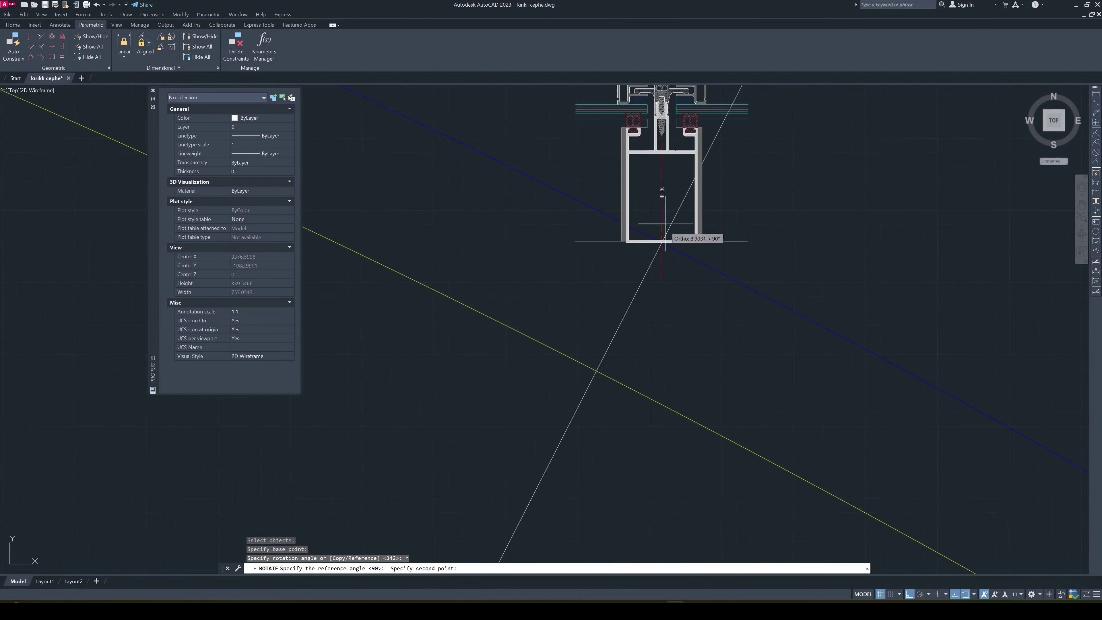
pyautogui.click(665, 175)
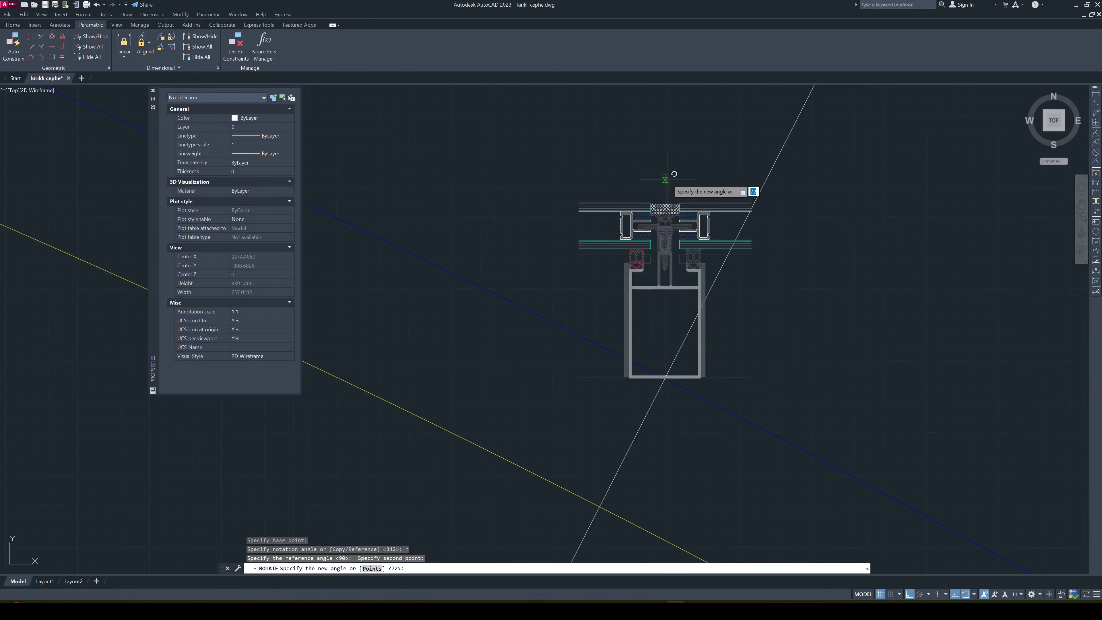
pyautogui.write('p')
pyautogui.press('Return')
pyautogui.scroll(-5, 675, 214)
pyautogui.click(701, 153)
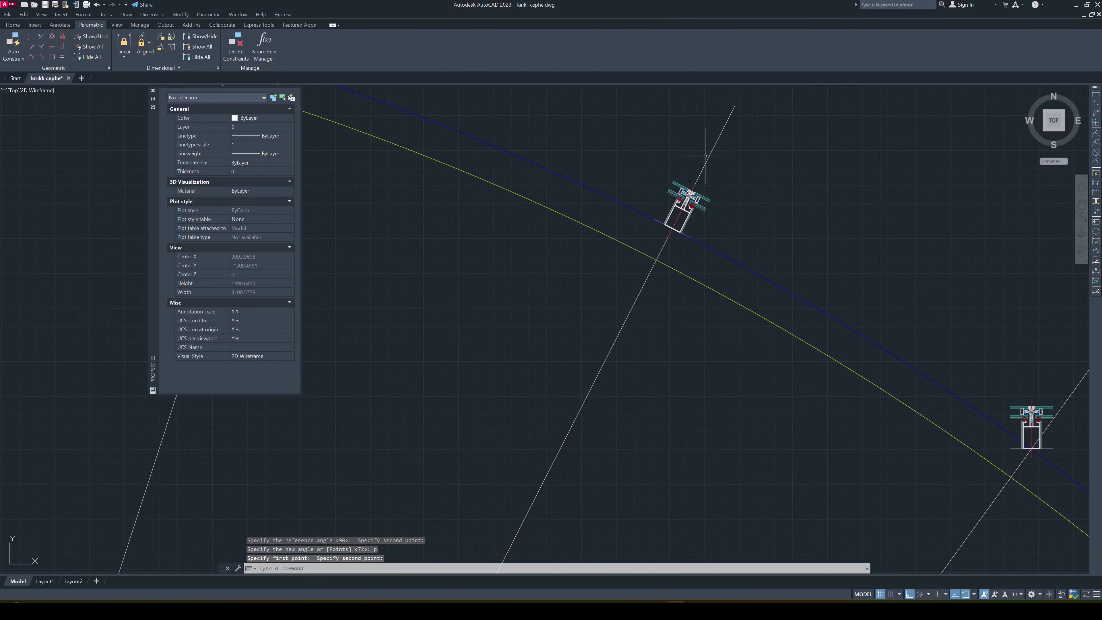
pyautogui.press('Escape')
pyautogui.press('Escape')
pyautogui.press('Escape')
# Align the second mullion profile to its radial ray by reference rotation about its bottom midpoint
pyautogui.scroll(-4, 710, 149)
pyautogui.scroll(3, 853, 286)
pyautogui.write('RO')
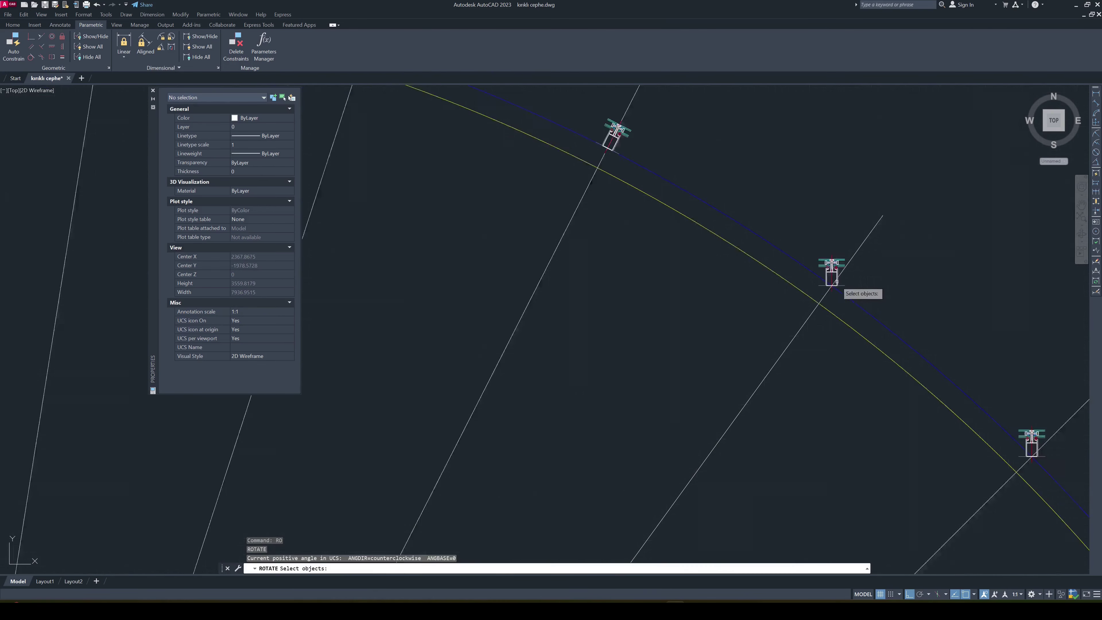
pyautogui.press('Return')
pyautogui.moveTo(816, 288); pyautogui.dragTo(885, 223)
pyautogui.press('Return')
pyautogui.scroll(5, 837, 278)
pyautogui.click(776, 244)
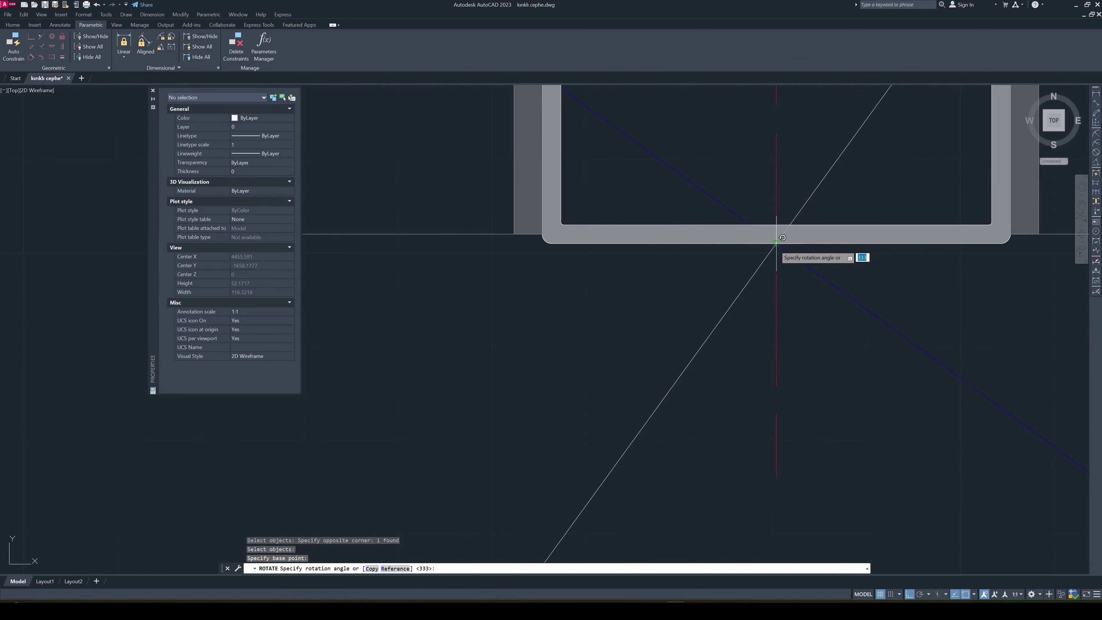
pyautogui.write('r')
pyautogui.press('Return')
pyautogui.click(776, 244)
pyautogui.scroll(-5, 776, 244)
pyautogui.click(775, 145)
pyautogui.write('p')
pyautogui.press('Return')
pyautogui.scroll(-8, 794, 204)
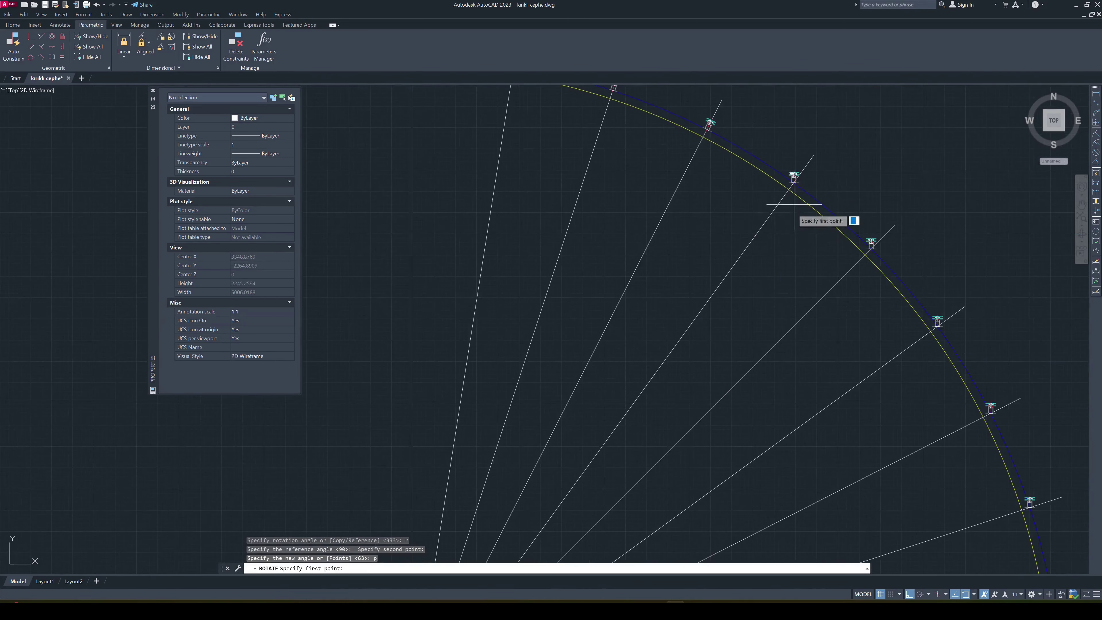
pyautogui.click(813, 155)
pyautogui.scroll(8, 806, 167)
pyautogui.scroll(-5, 765, 289)
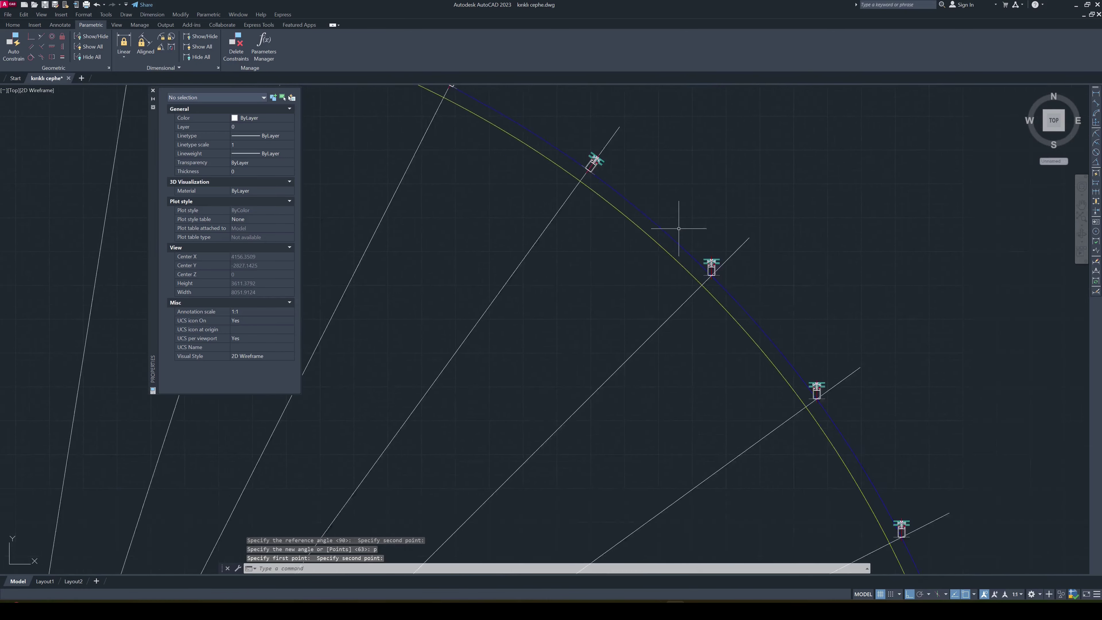
# Rotate the third mullion by reference so its centre line lies on its radial line
pyautogui.write('ro')
pyautogui.press('Return')
pyautogui.scroll(-2, 711, 261)
pyautogui.click(599, 191)
pyautogui.click(637, 238)
pyautogui.press('Return')
pyautogui.scroll(10, 637, 238)
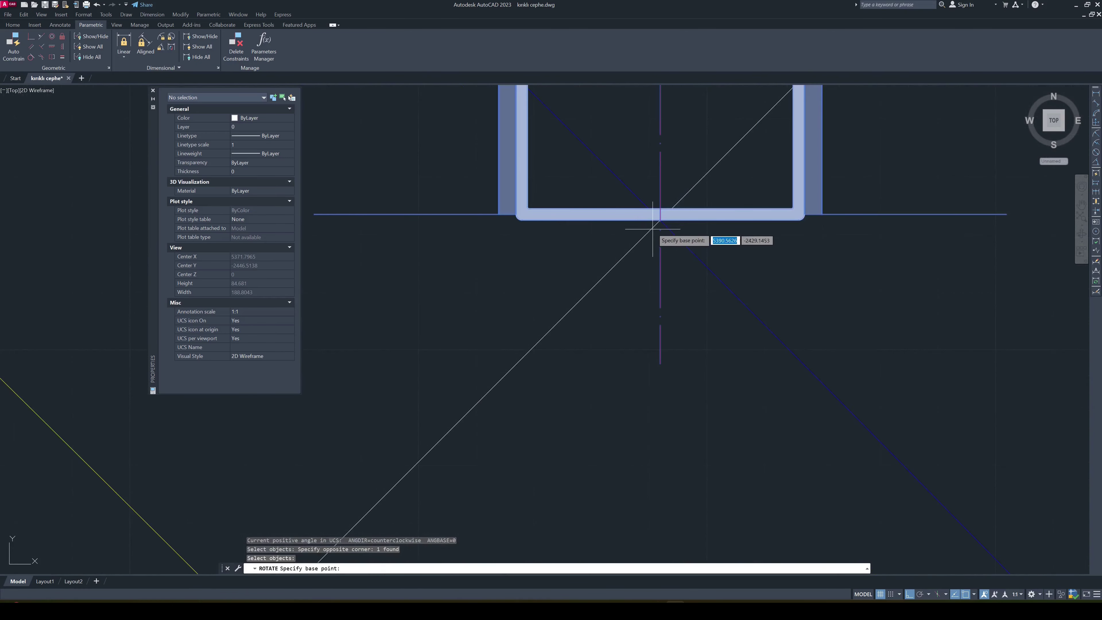
pyautogui.click(659, 221)
pyautogui.press('Return')
pyautogui.click(658, 221)
pyautogui.scroll(-5, 650, 252)
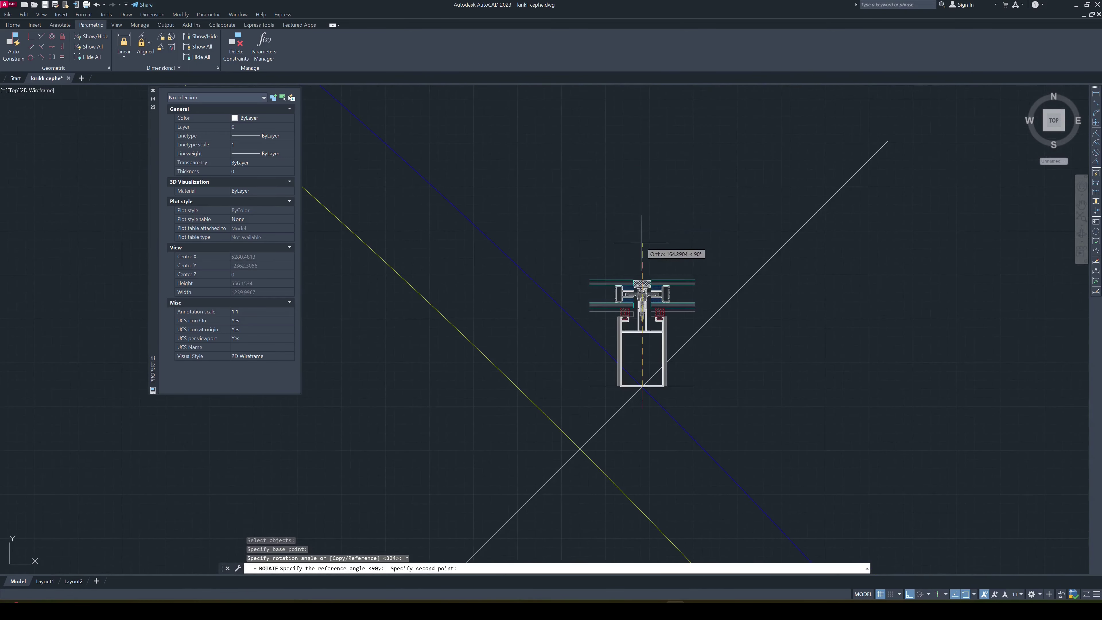
pyautogui.click(633, 261)
pyautogui.scroll(-4, 694, 269)
pyautogui.click(731, 238)
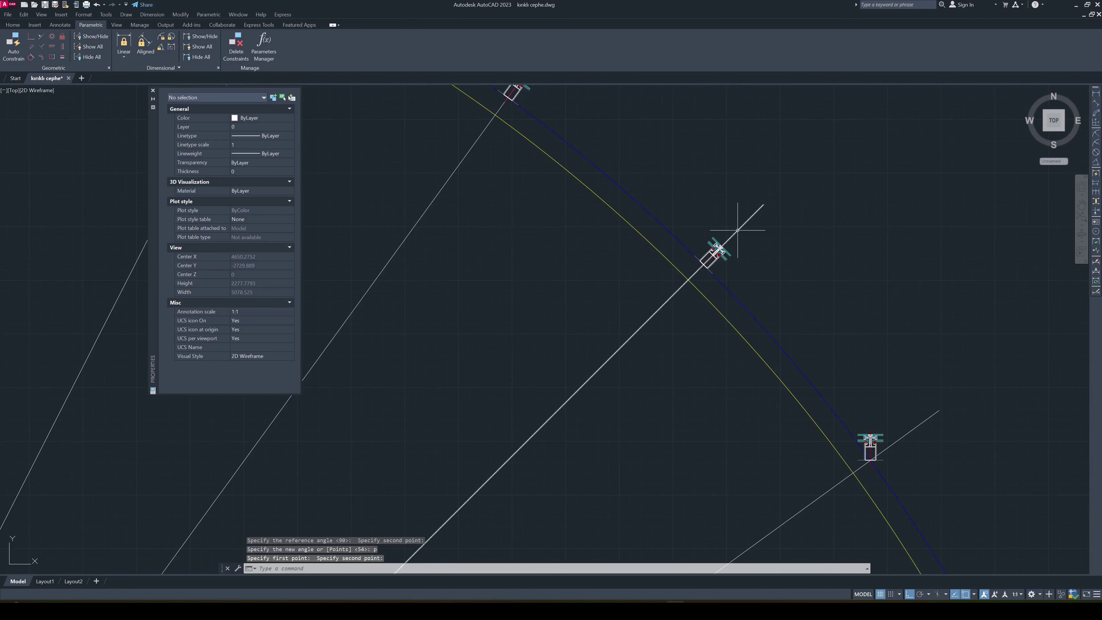
pyautogui.scroll(-3, 730, 239)
pyautogui.press('Escape')
pyautogui.press('Escape')
pyautogui.press('Escape')
pyautogui.scroll(2, 691, 198)
pyautogui.scroll(4, 675, 163)
# Turn the fourth mullion profile about its bottom midpoint to match its radial axis
pyautogui.press('Return')
pyautogui.moveTo(635, 141); pyautogui.dragTo(737, 327)
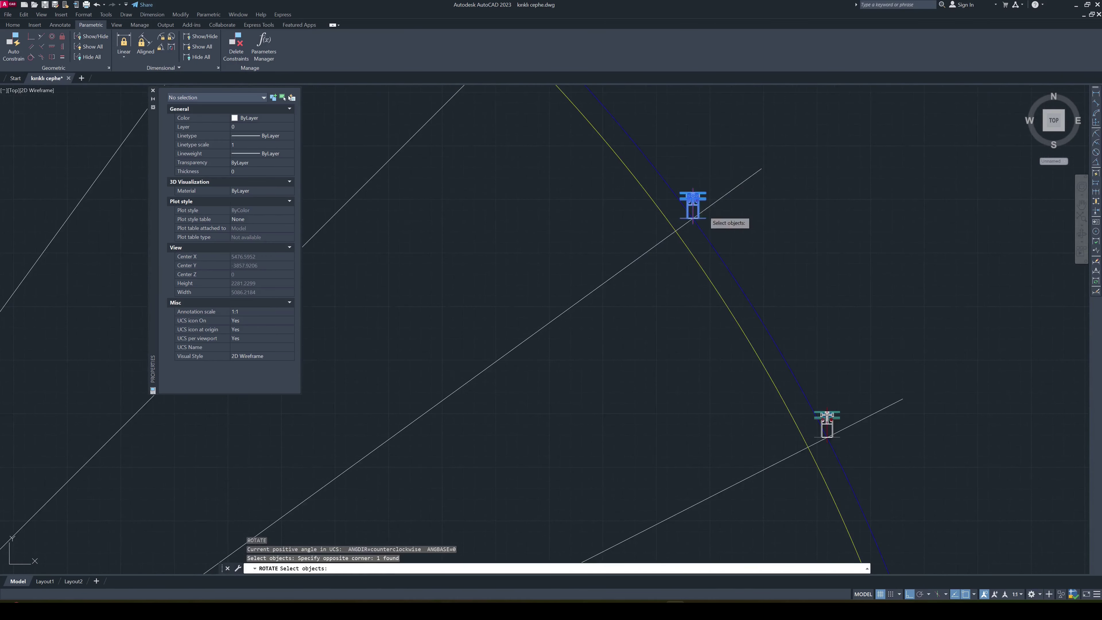
pyautogui.press('Return')
pyautogui.scroll(9, 717, 223)
pyautogui.click(717, 225)
pyautogui.press('r')
pyautogui.press('Return')
pyautogui.scroll(-5, 720, 221)
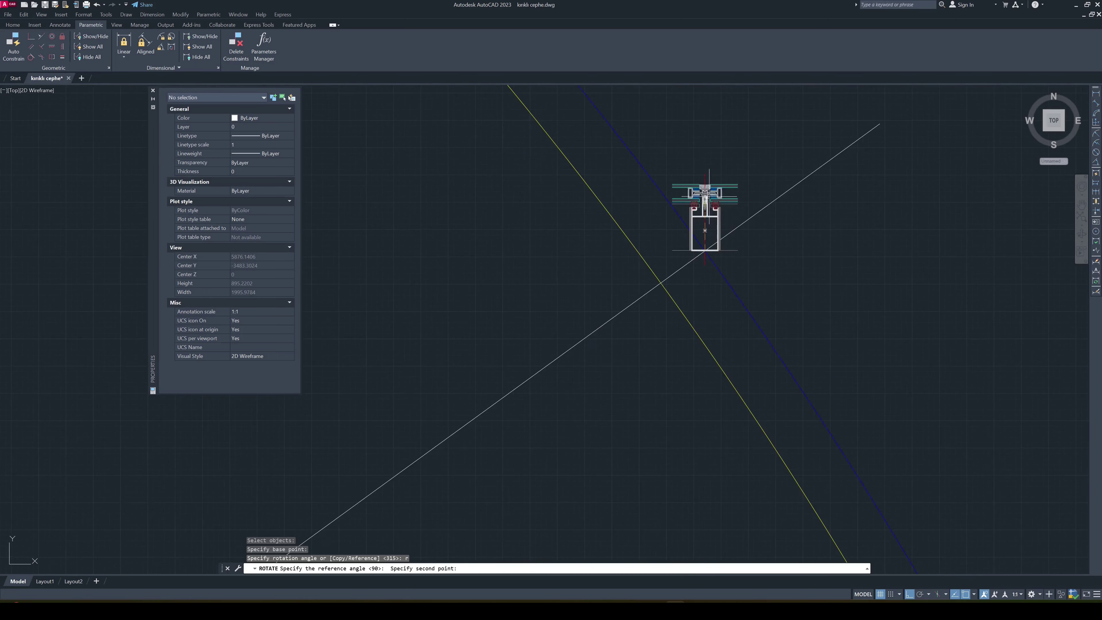
pyautogui.click(703, 213)
pyautogui.click(708, 212)
pyautogui.press('p')
pyautogui.press('Return')
pyautogui.scroll(-3, 671, 241)
pyautogui.click(738, 183)
pyautogui.scroll(3, 737, 258)
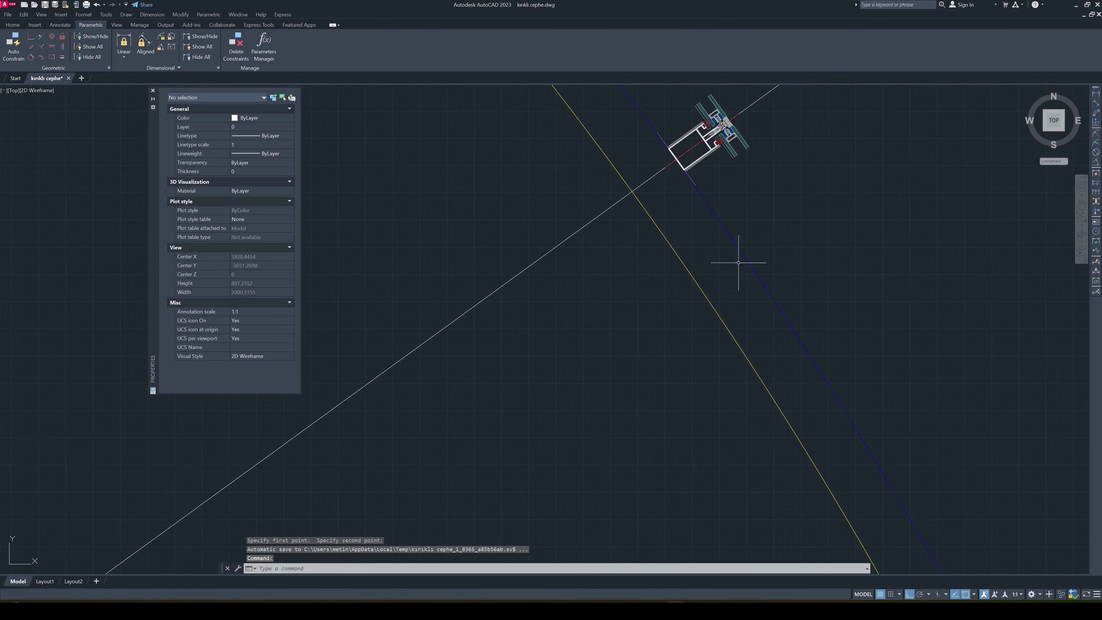
pyautogui.scroll(-3, 698, 269)
# Align the fifth mullion's centre line with its radial ray using a reference rotation
pyautogui.write('RO')
pyautogui.press('Return')
pyautogui.scroll(3, 631, 331)
pyautogui.click(676, 273)
pyautogui.press('Return')
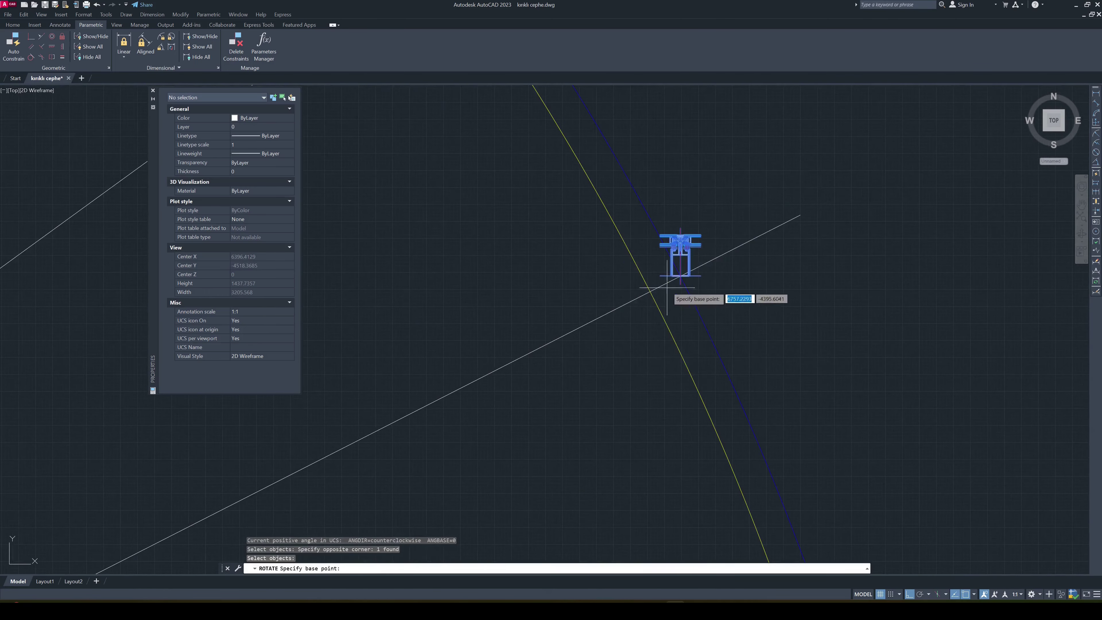
pyautogui.scroll(10, 680, 276)
pyautogui.click(766, 251)
pyautogui.write('r')
pyautogui.press('Return')
pyautogui.click(766, 252)
pyautogui.scroll(-5, 766, 252)
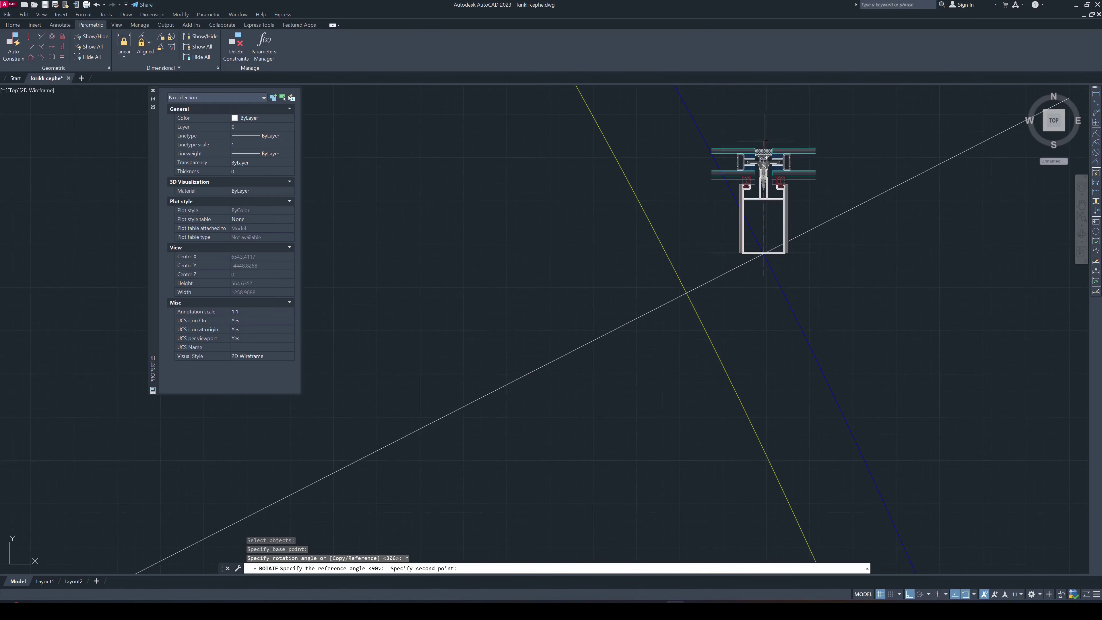
pyautogui.click(766, 143)
pyautogui.write('p')
pyautogui.press('Return')
pyautogui.scroll(-2, 695, 204)
pyautogui.click(799, 161)
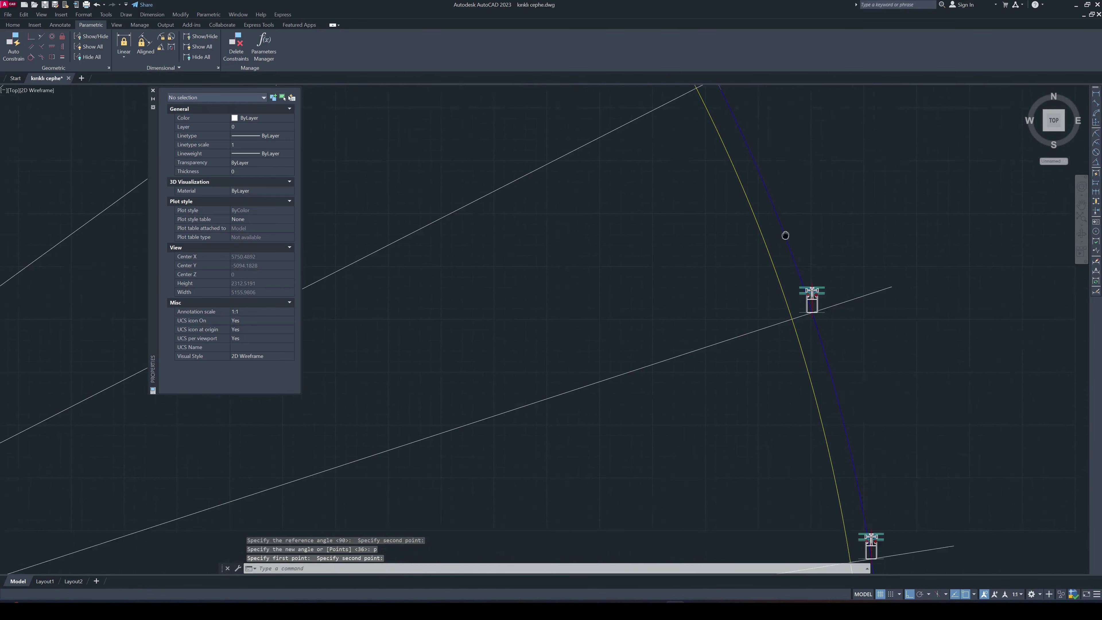
# Rotate the sixth mullion by reference, taking the new angle from two points on its radial line
pyautogui.press('Return')
pyautogui.scroll(3, 807, 278)
pyautogui.click(711, 354)
pyautogui.click(823, 249)
pyautogui.press('Return')
pyautogui.scroll(-2, 824, 266)
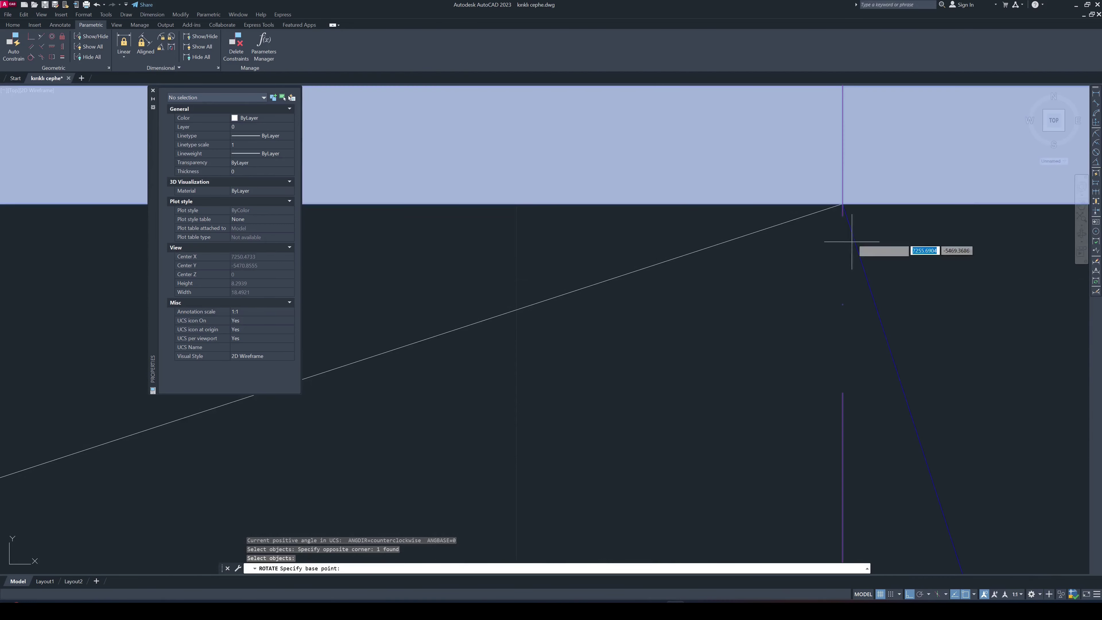
pyautogui.write('r')
pyautogui.press('Return')
pyautogui.click(843, 204)
pyautogui.scroll(3, 822, 204)
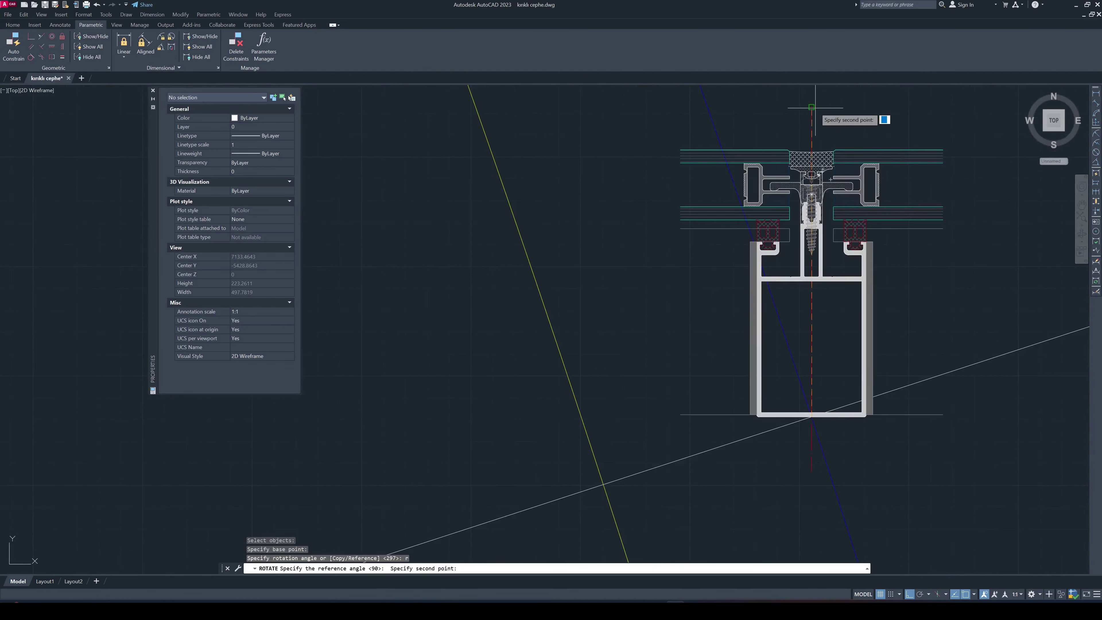
pyautogui.click(811, 103)
pyautogui.write('p')
pyautogui.scroll(-3, 812, 104)
pyautogui.click(738, 221)
pyautogui.click(903, 163)
pyautogui.scroll(2, 932, 321)
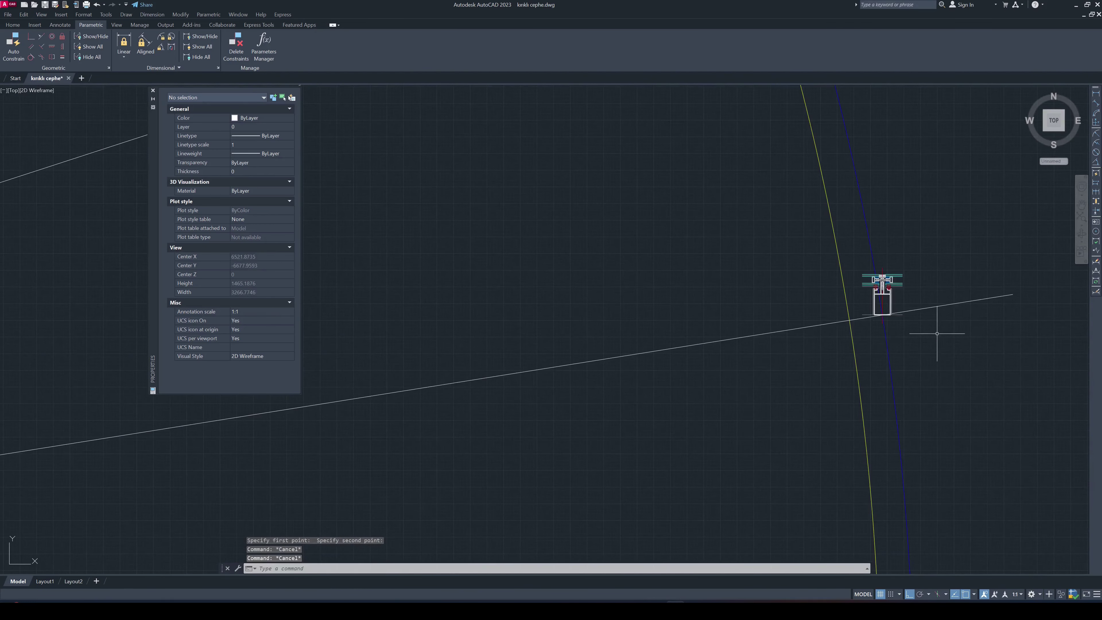
# Rotate the last mullion profile about its bottom midpoint to align with its radial line
pyautogui.press('Return')
pyautogui.click(794, 373)
pyautogui.click(967, 216)
pyautogui.press('Return')
pyautogui.scroll(5, 866, 232)
pyautogui.scroll(3, 866, 233)
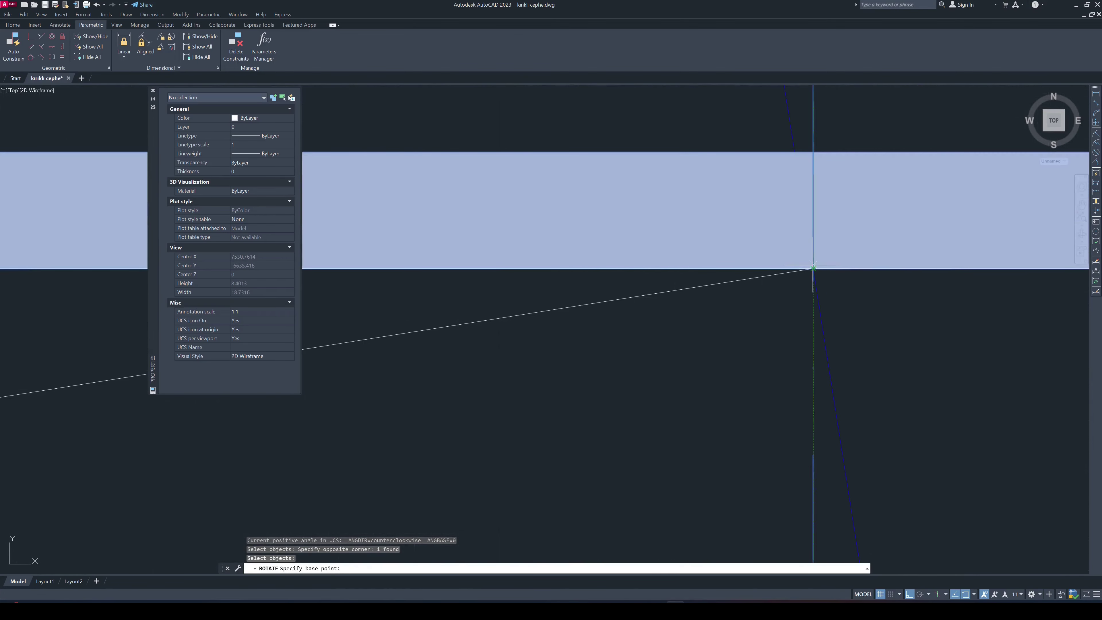
pyautogui.click(812, 266)
pyautogui.scroll(-4, 812, 266)
pyautogui.write('r')
pyautogui.press('Return')
pyautogui.scroll(2, 809, 306)
pyautogui.click(809, 306)
pyautogui.scroll(-4, 809, 306)
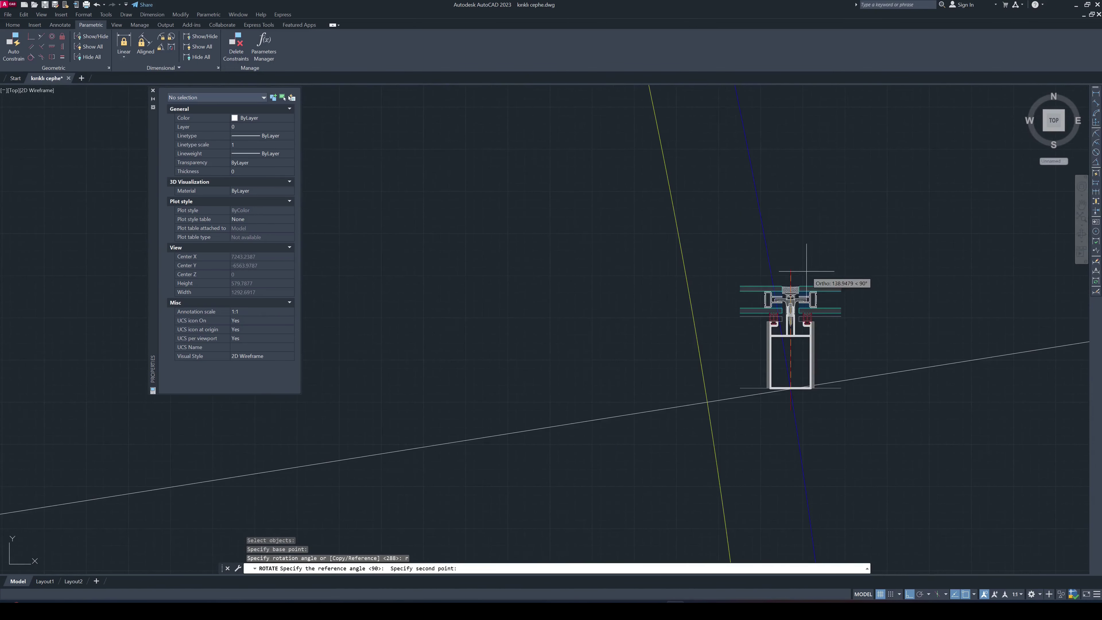
pyautogui.click(792, 266)
pyautogui.write('p')
pyautogui.press('Return')
pyautogui.scroll(1, 793, 275)
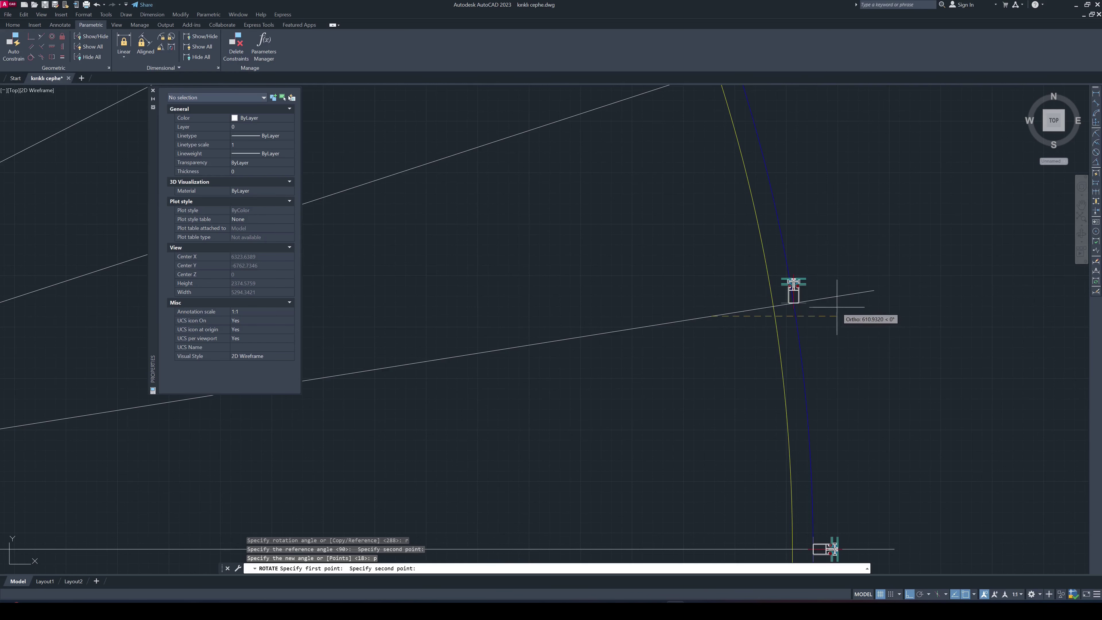
pyautogui.click(837, 307)
pyautogui.scroll(-4, 811, 301)
pyautogui.scroll(-4, 836, 406)
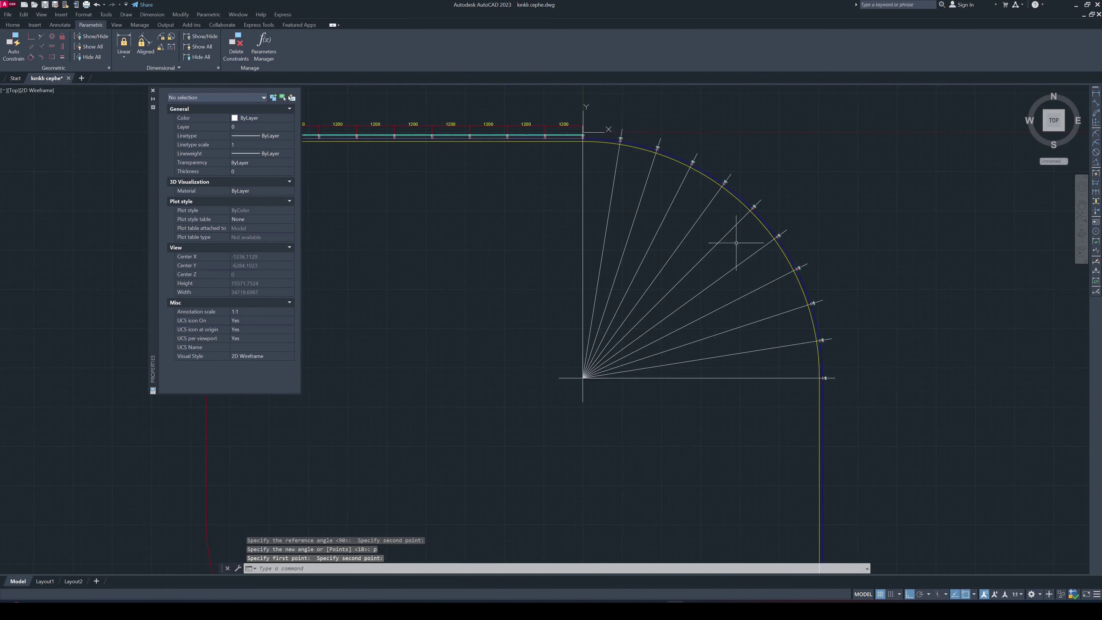
# Draw a polyline through the bottom midpoints of three successive angled mullion profiles
pyautogui.moveTo(636, 257); pyautogui.dragTo(753, 240, button='middle')
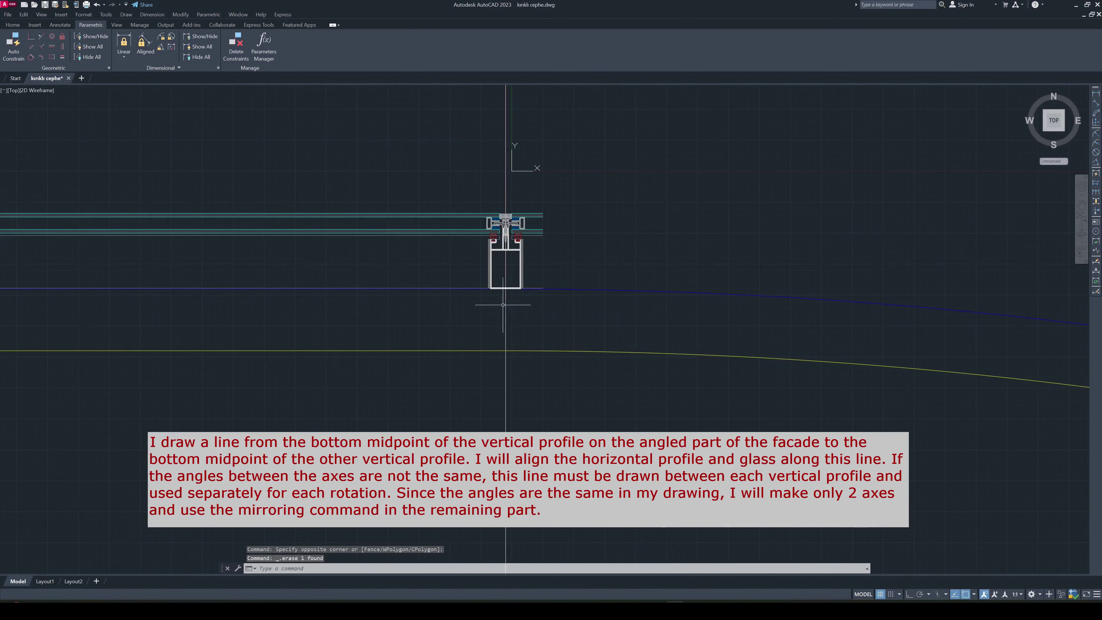
pyautogui.write('l')
pyautogui.press('Return')
pyautogui.scroll(3, 513, 305)
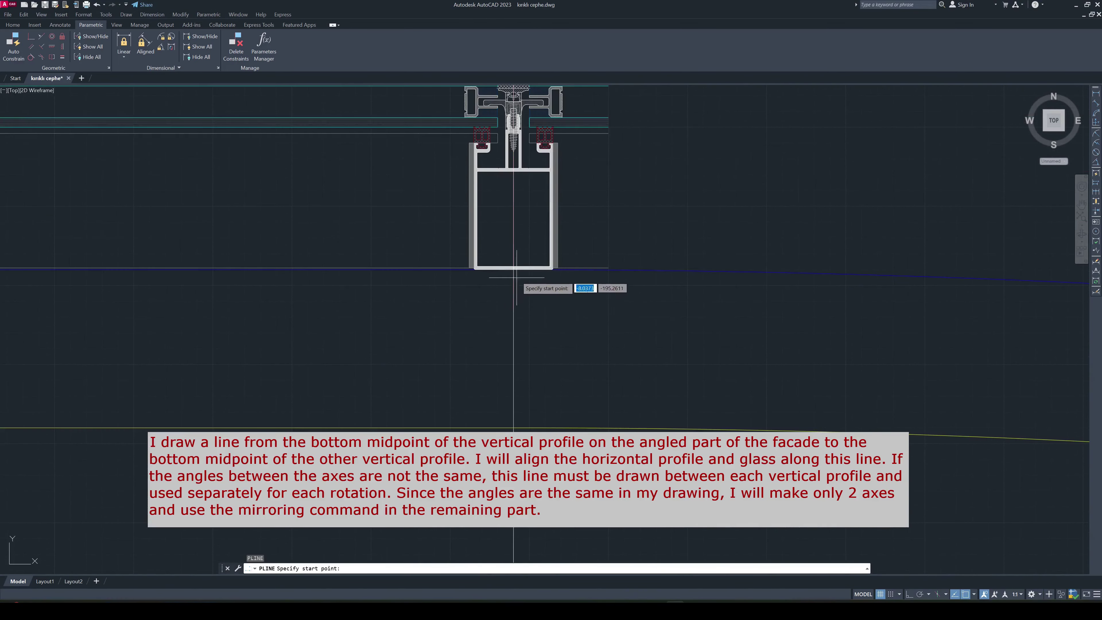
pyautogui.click(512, 269)
pyautogui.scroll(-5, 393, 246)
pyautogui.moveTo(394, 246); pyautogui.dragTo(489, 301, button='middle')
pyautogui.scroll(5, 502, 322)
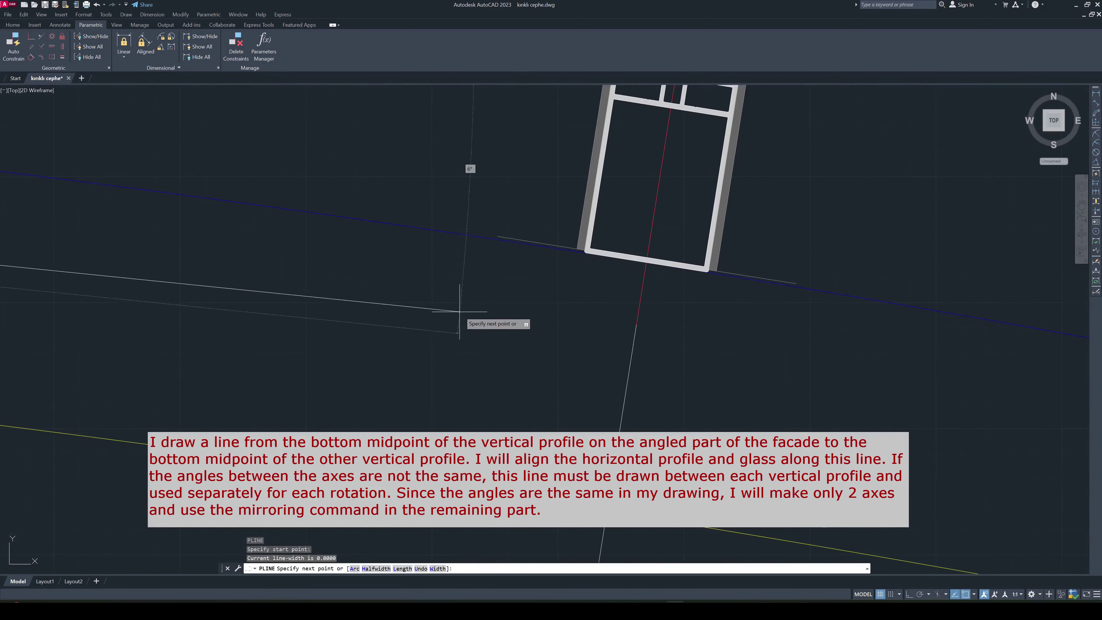
pyautogui.click(630, 264)
pyautogui.scroll(-5, 631, 265)
pyautogui.scroll(3, 607, 277)
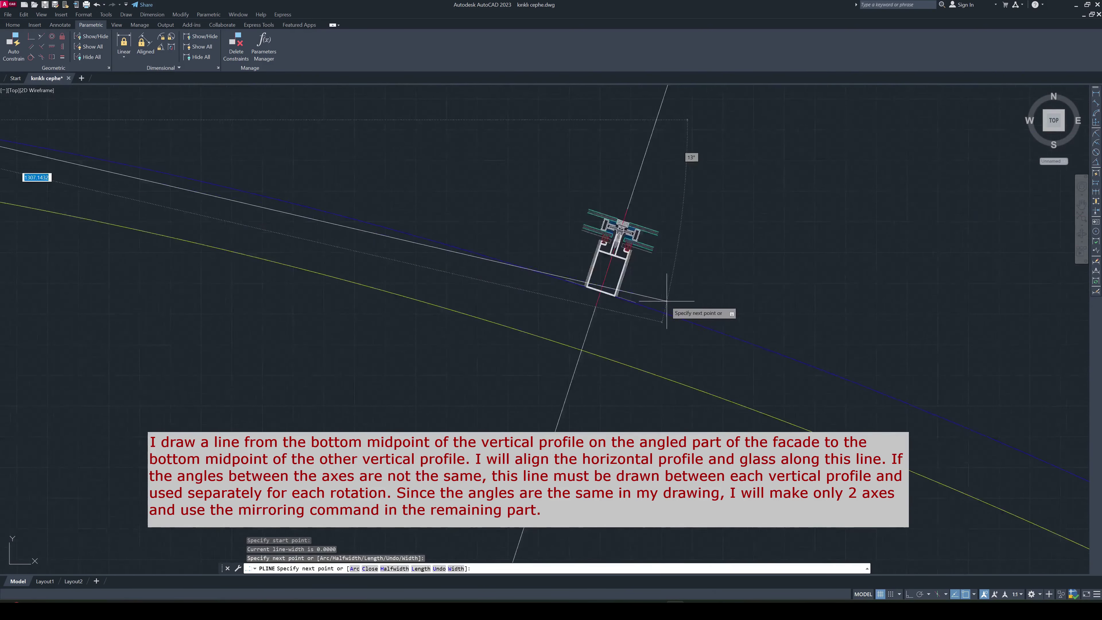
pyautogui.scroll(2, 579, 303)
pyautogui.click(718, 286)
pyautogui.scroll(-5, 717, 287)
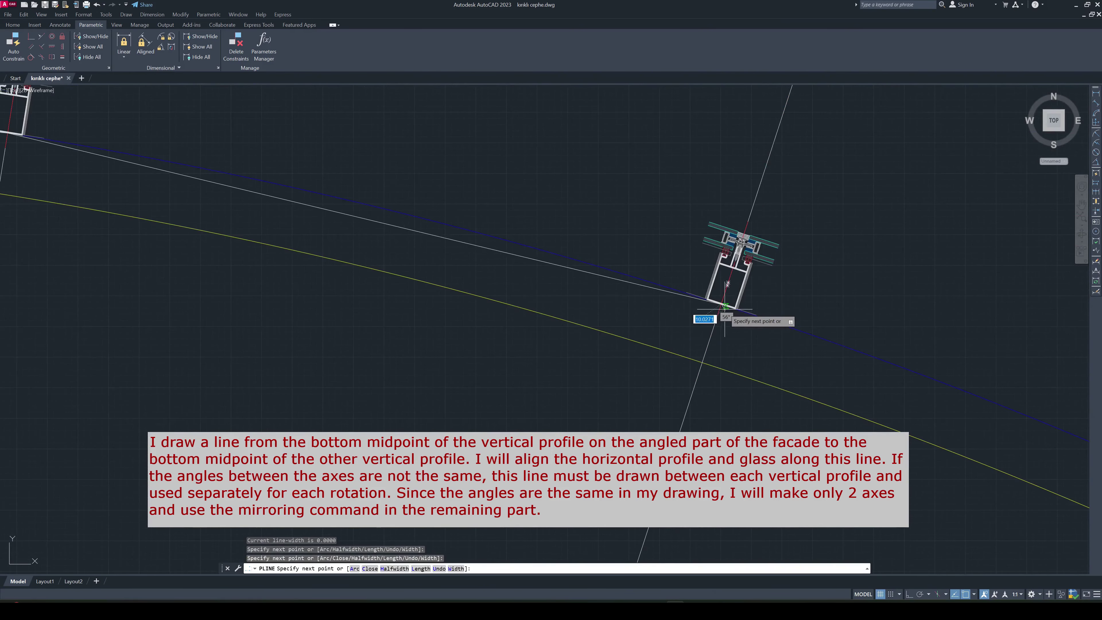
pyautogui.press('Escape')
# Select the new reference polyline to check it, then deselect it
pyautogui.moveTo(713, 315); pyautogui.dragTo(503, 247, button='middle')
pyautogui.scroll(2, 503, 247)
pyautogui.scroll(2, 667, 265)
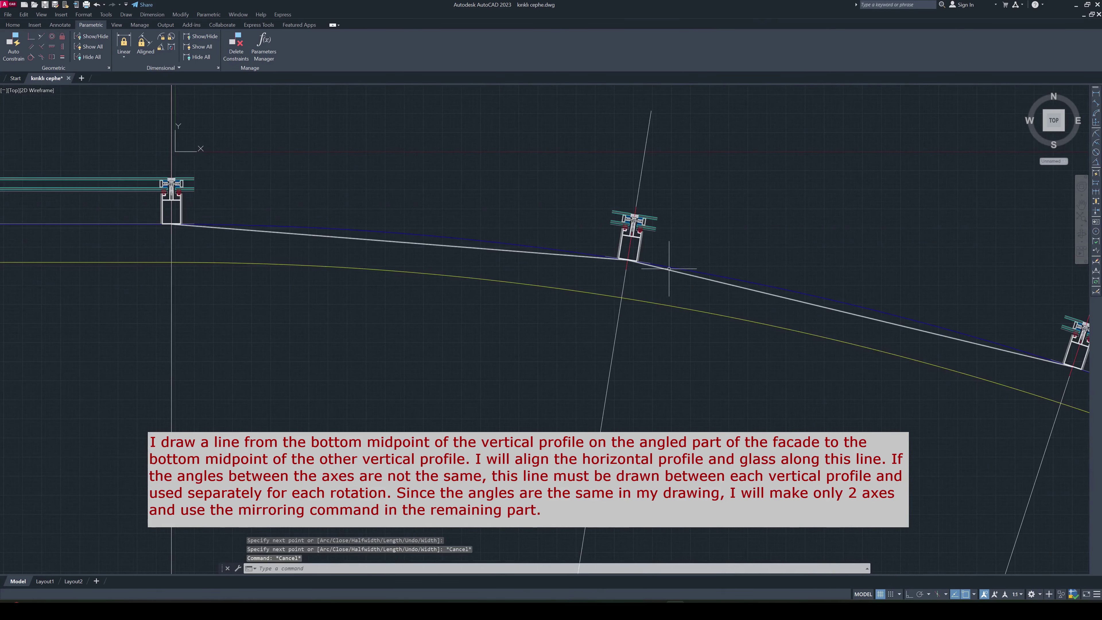
pyautogui.click(668, 269)
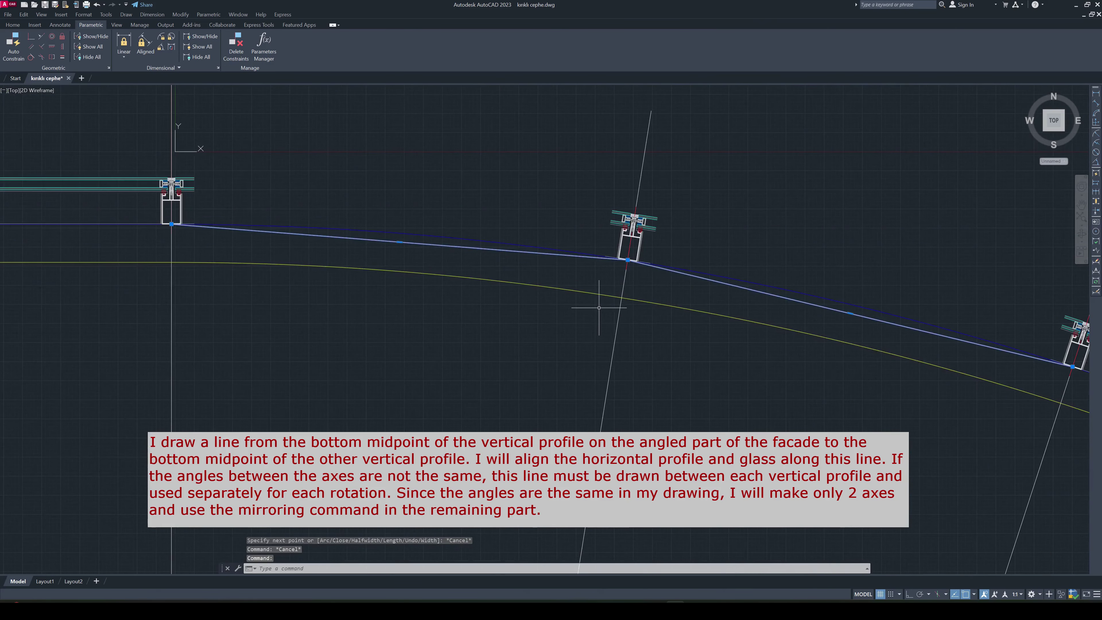
pyautogui.press('Escape')
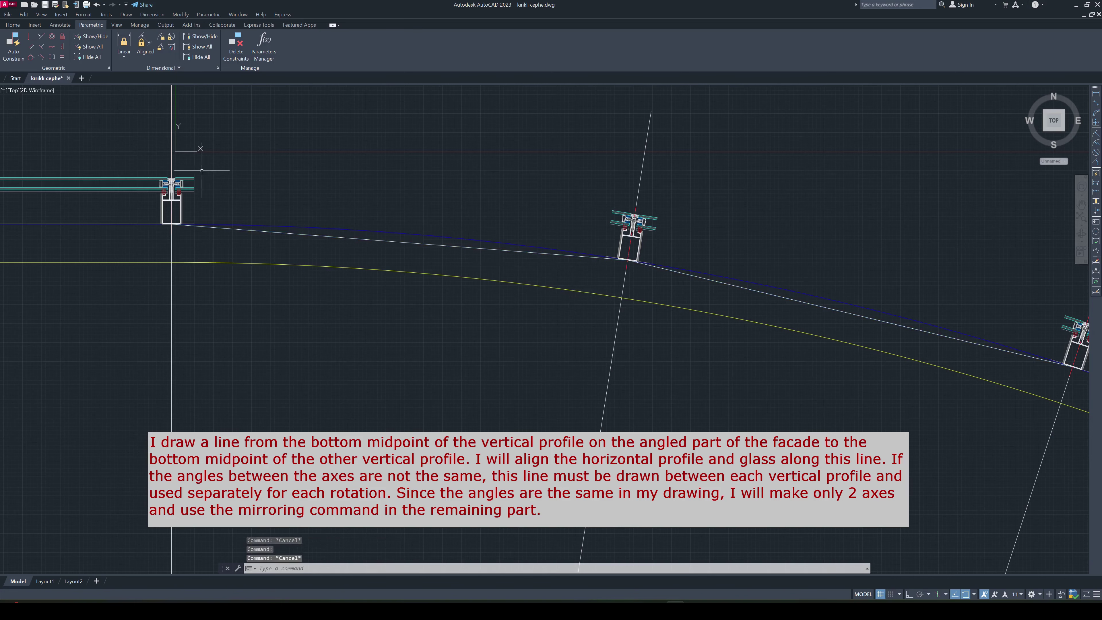
pyautogui.scroll(4, 173, 217)
# Window-select the mullion profile, then clear the selection
pyautogui.click(238, 278)
pyautogui.scroll(-4, 599, 286)
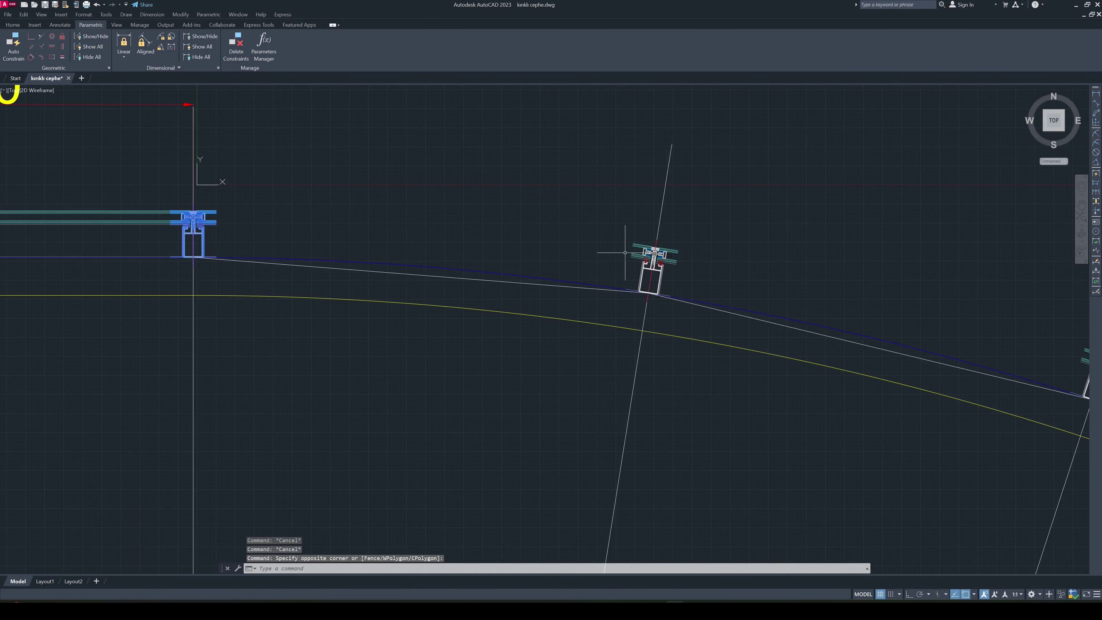
pyautogui.click(638, 256)
pyautogui.press('Escape')
pyautogui.write('X')
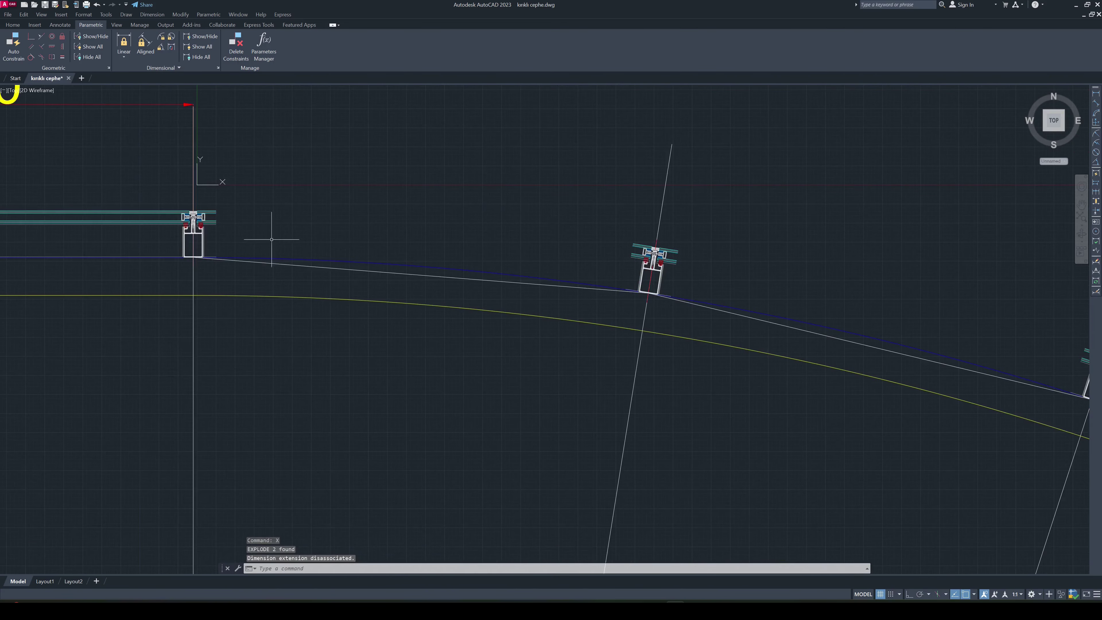
pyautogui.scroll(5, 238, 243)
pyautogui.press('Escape')
# Rotate the right glass and side cover about the gasket corner using the Reference option
pyautogui.write('o')
pyautogui.press('Return')
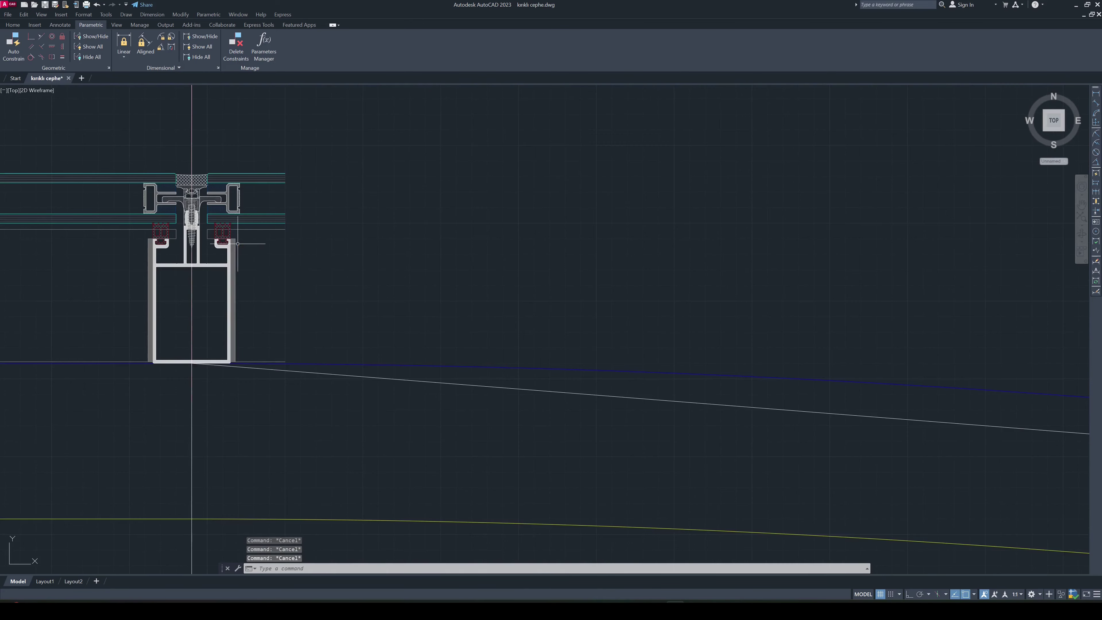
pyautogui.click(320, 274)
pyautogui.click(286, 194)
pyautogui.press('Return')
pyautogui.scroll(2, 253, 240)
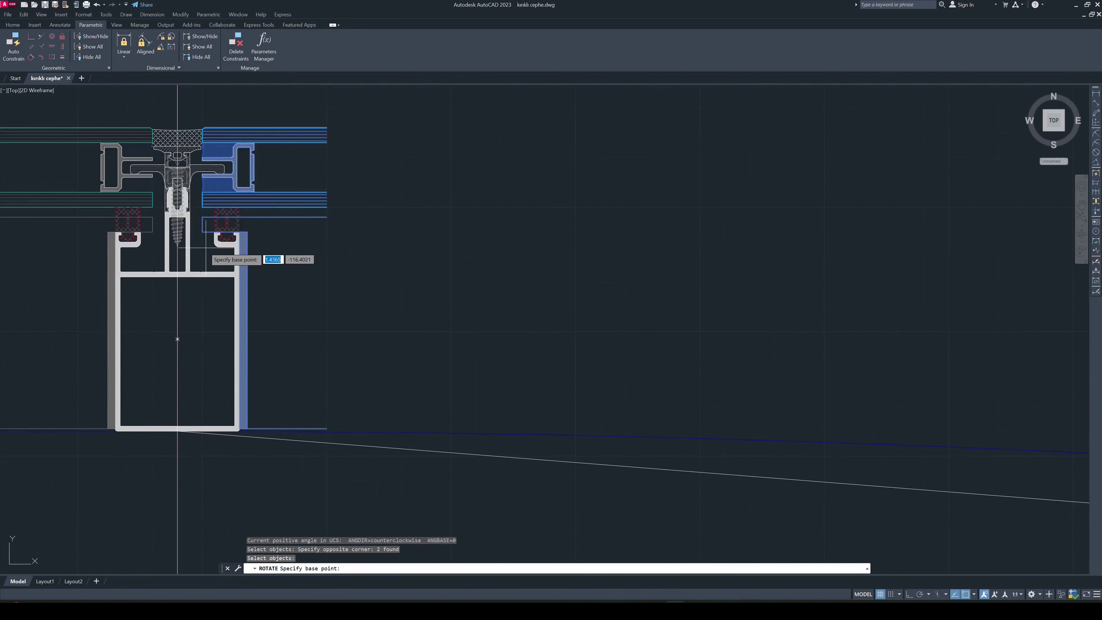
pyautogui.scroll(5, 243, 239)
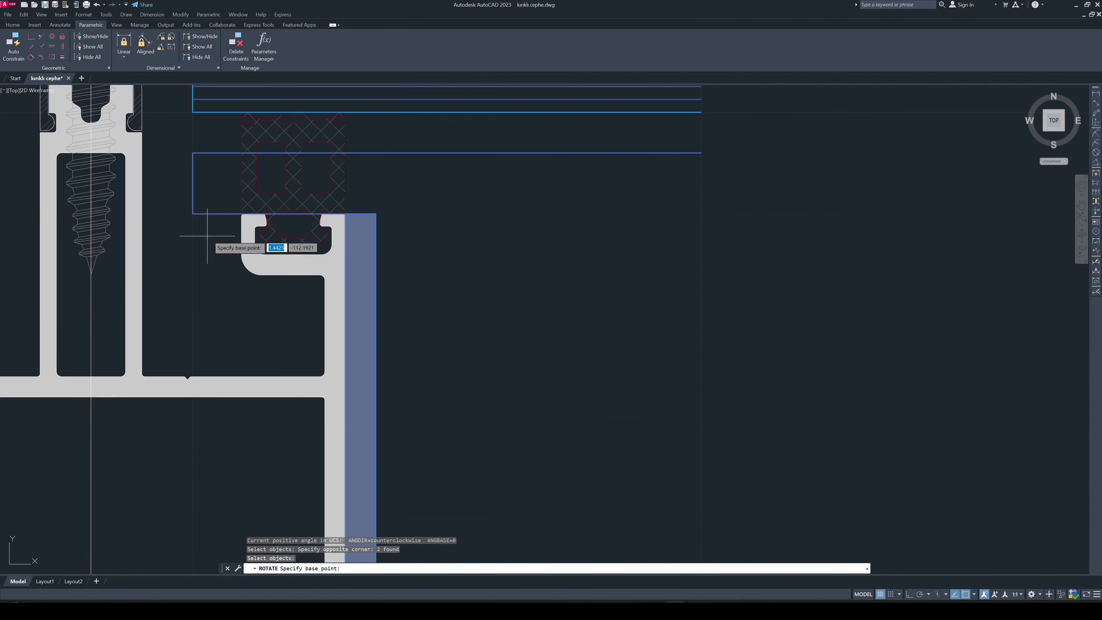
pyautogui.click(375, 213)
pyautogui.write('r')
pyautogui.press('Return')
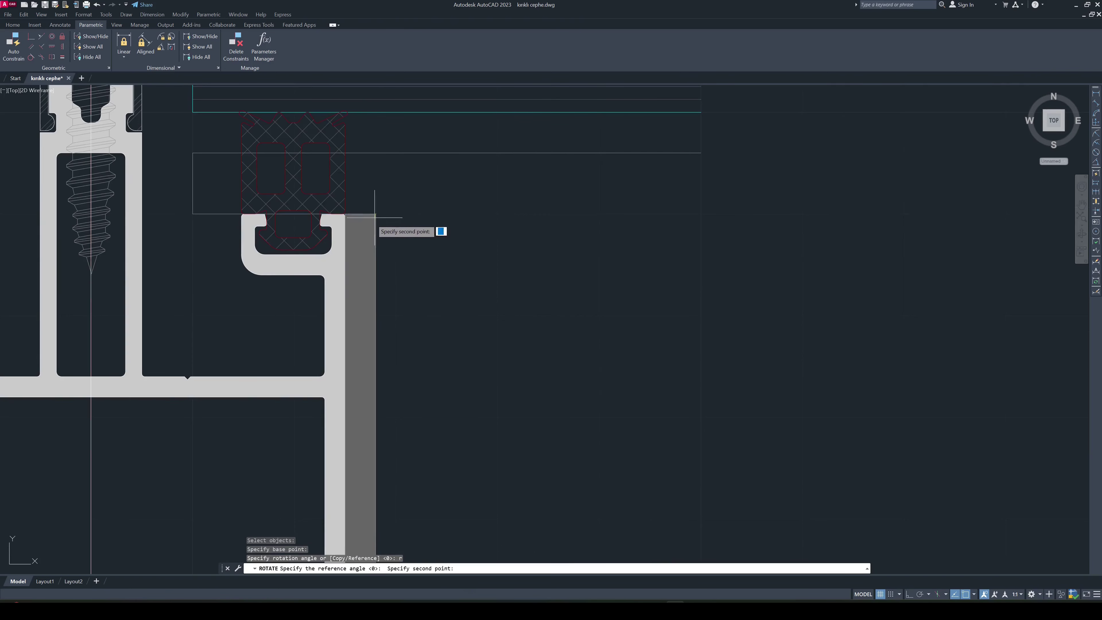
# Align the right glass and cover with the angled reference polyline using Points
pyautogui.click(193, 213)
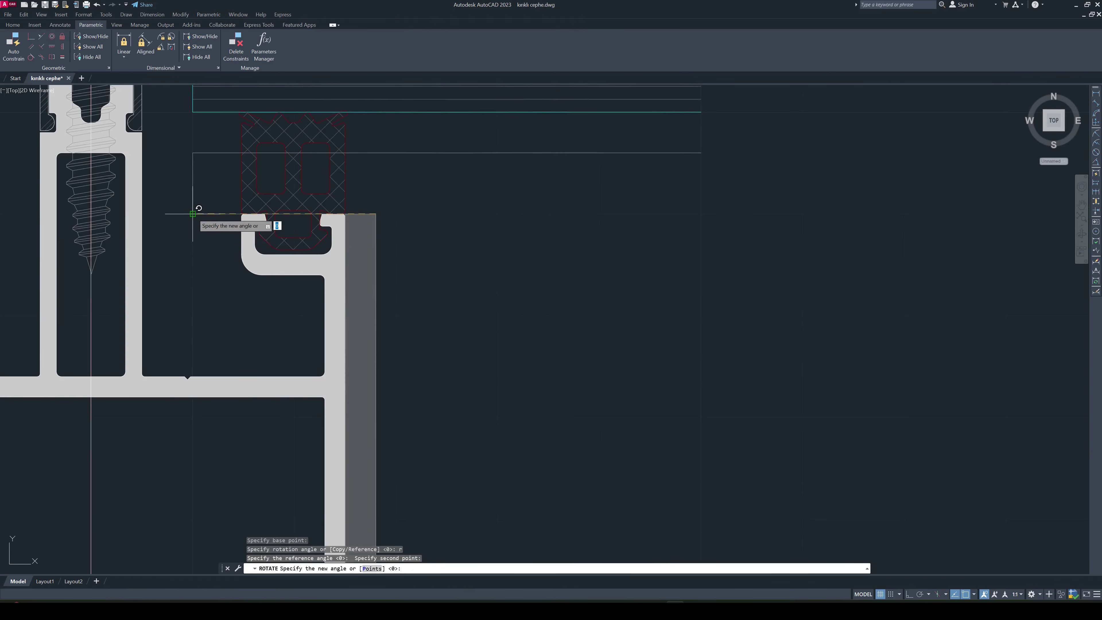
pyautogui.write('p')
pyautogui.press('Return')
pyautogui.scroll(-5, 256, 246)
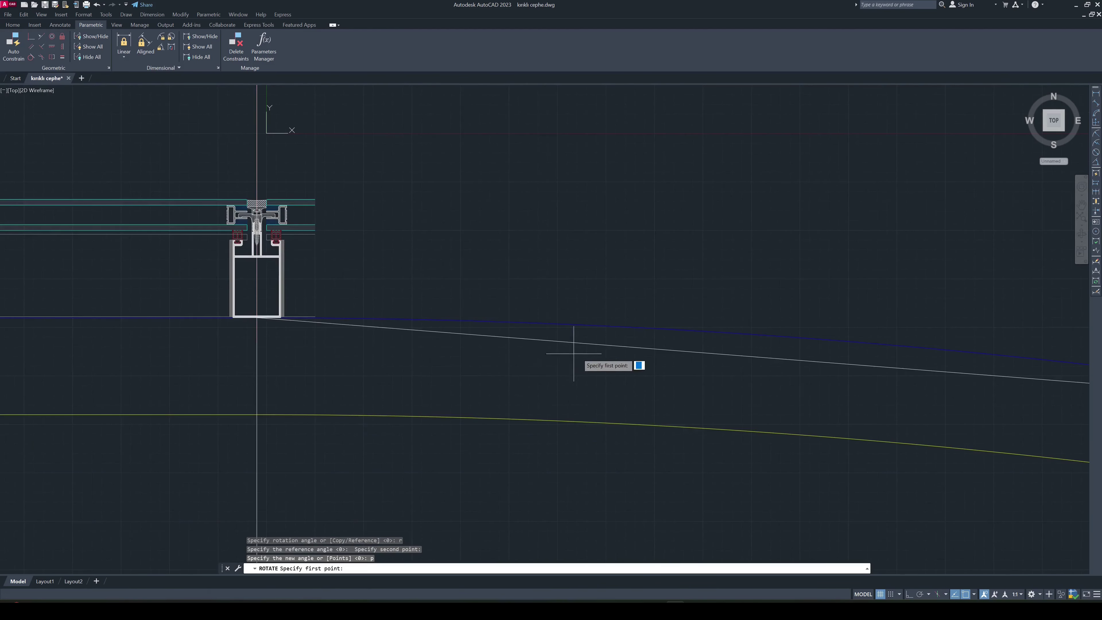
pyautogui.click(496, 336)
pyautogui.press('Escape')
pyautogui.scroll(-2, 391, 297)
pyautogui.scroll(2, 729, 296)
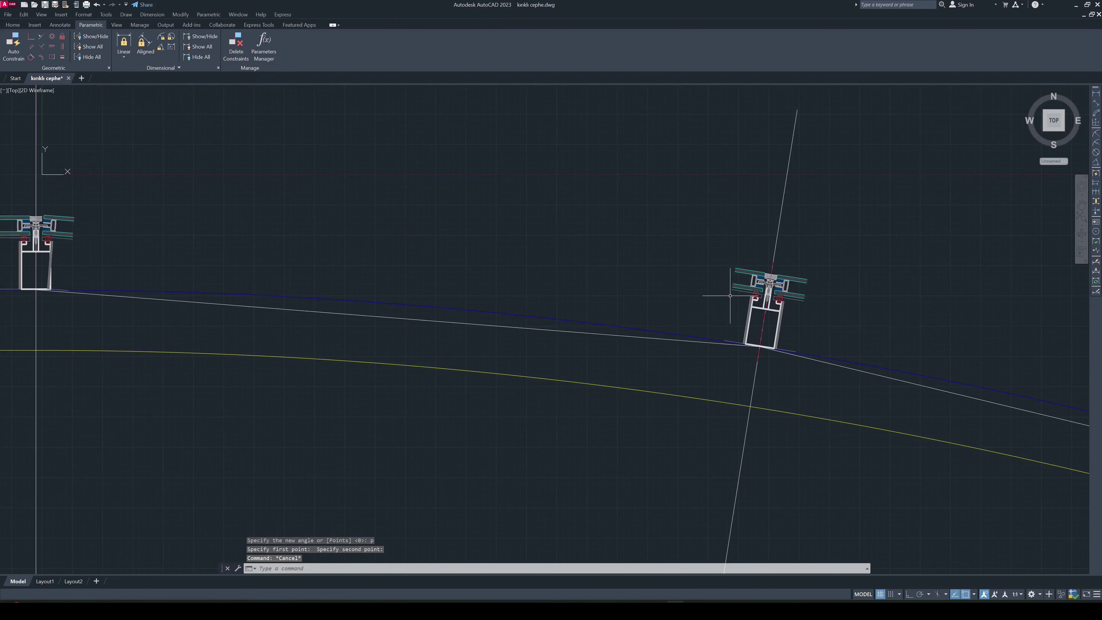
# Rotate the left glass and side cover about the gasket corner using the Reference option
pyautogui.write('o')
pyautogui.press('Return')
pyautogui.scroll(2, 730, 295)
pyautogui.scroll(2, 729, 295)
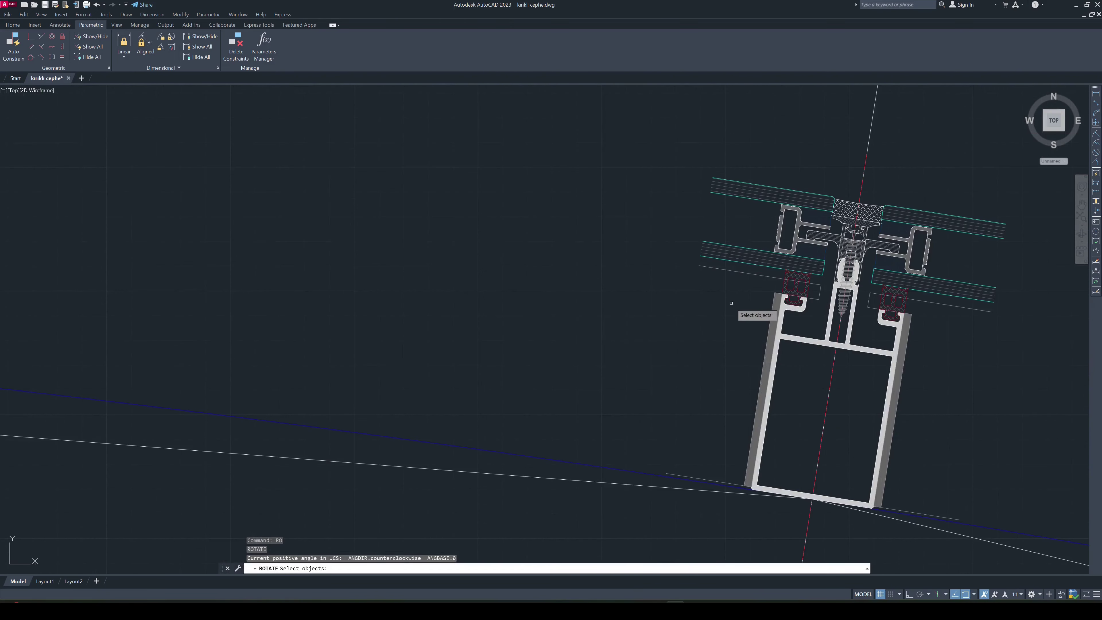
pyautogui.moveTo(753, 316); pyautogui.dragTo(676, 198)
pyautogui.press('Return')
pyautogui.scroll(4, 788, 303)
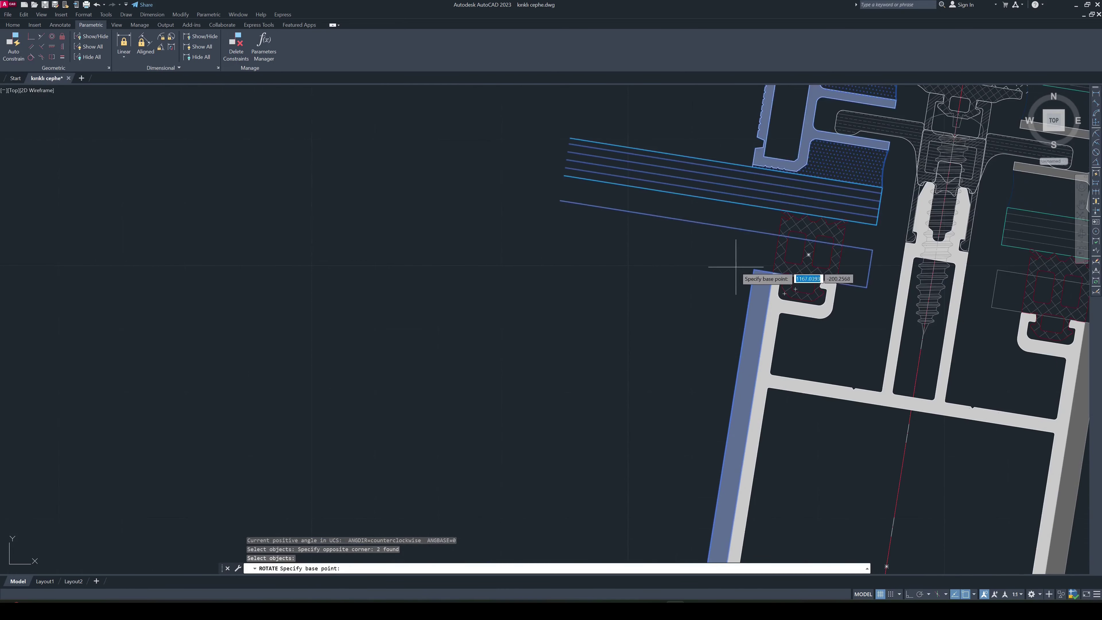
pyautogui.click(754, 269)
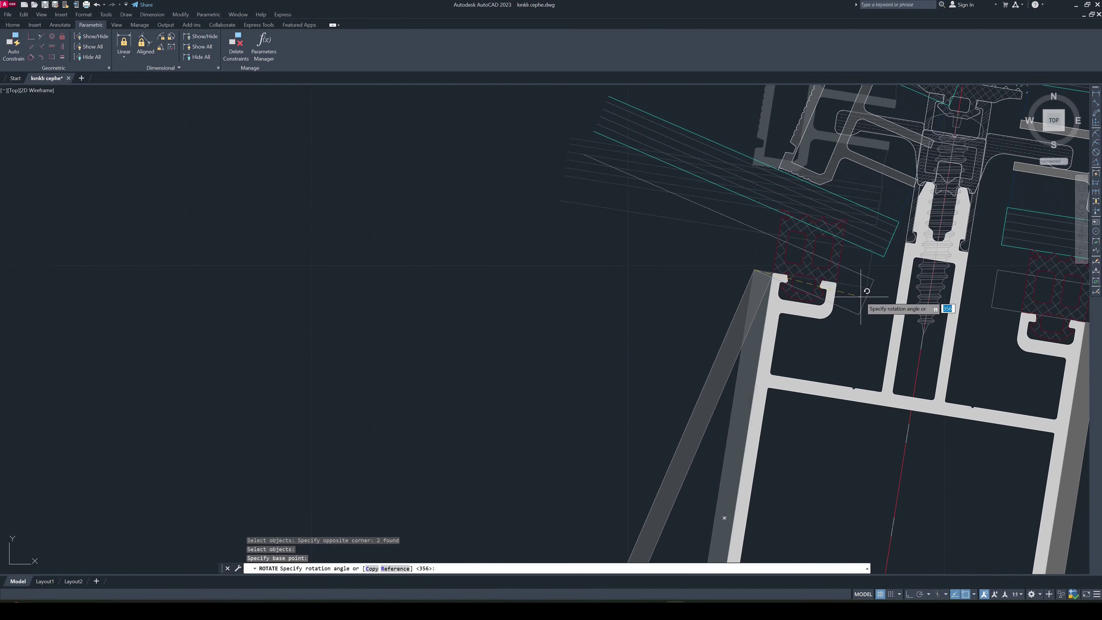
pyautogui.write('r')
pyautogui.press('Return')
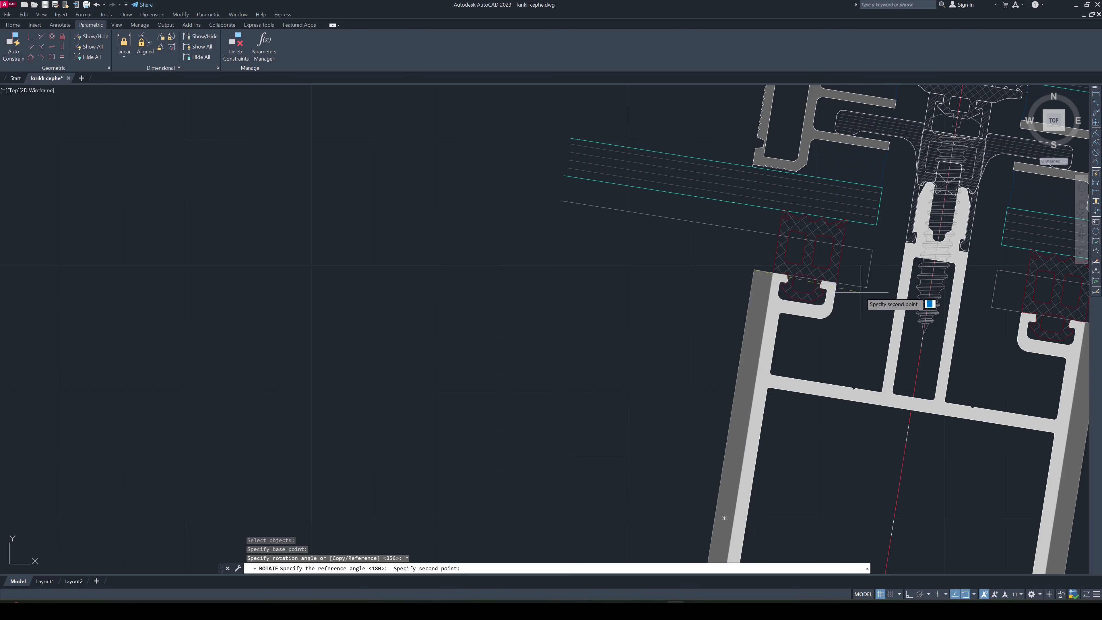
# Set their current direction and align them with the reference polyline using Points
pyautogui.click(860, 292)
pyautogui.write('p')
pyautogui.press('Return')
pyautogui.scroll(-6, 810, 268)
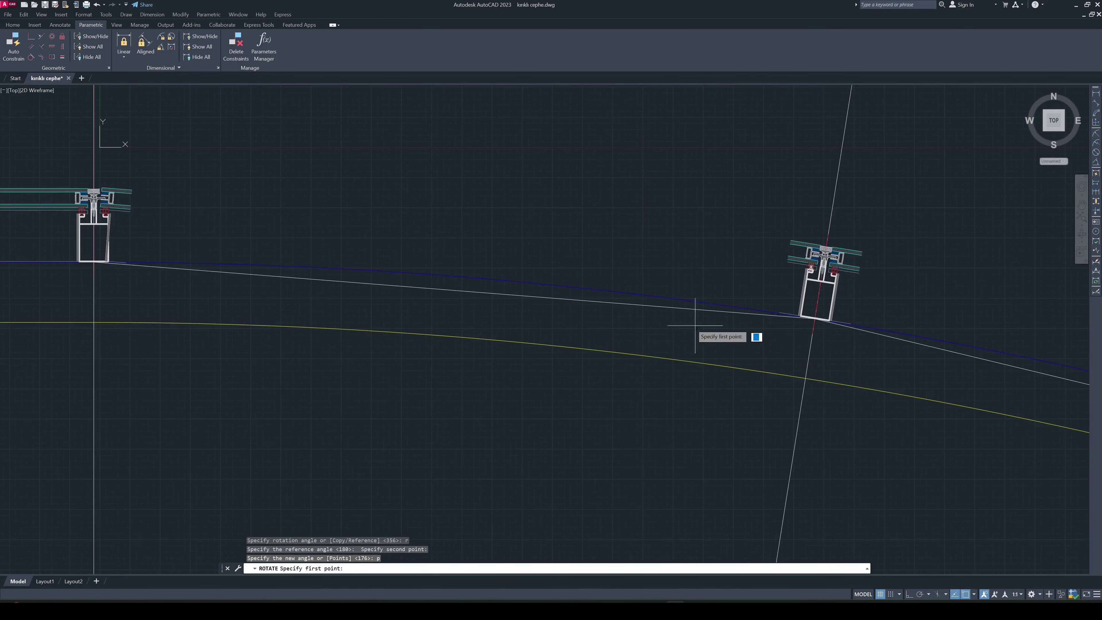
pyautogui.click(707, 311)
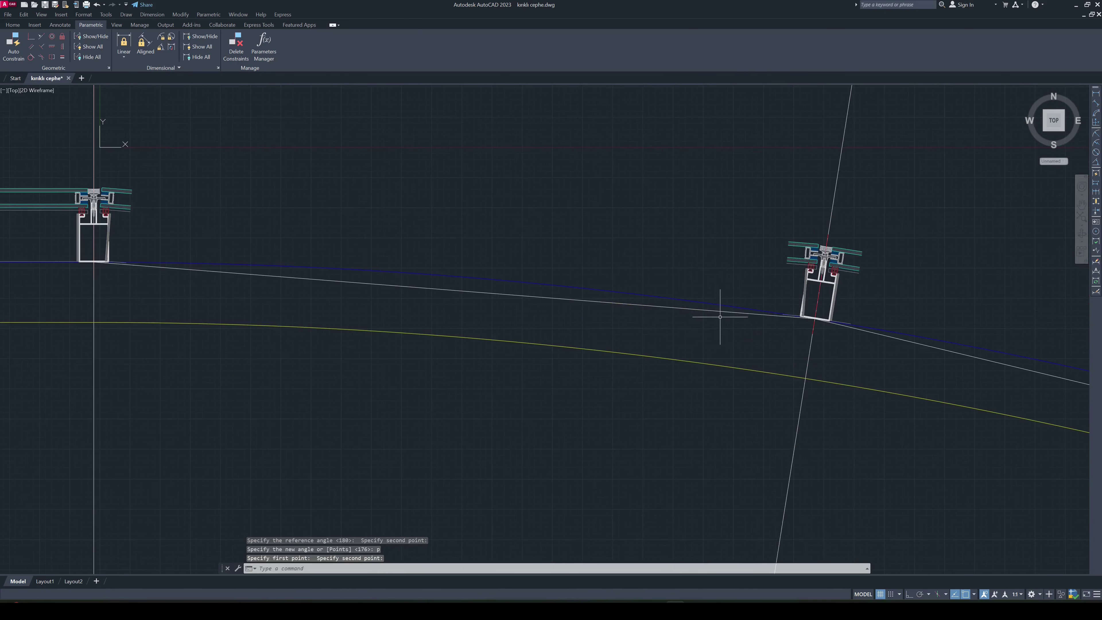
pyautogui.scroll(2, 319, 315)
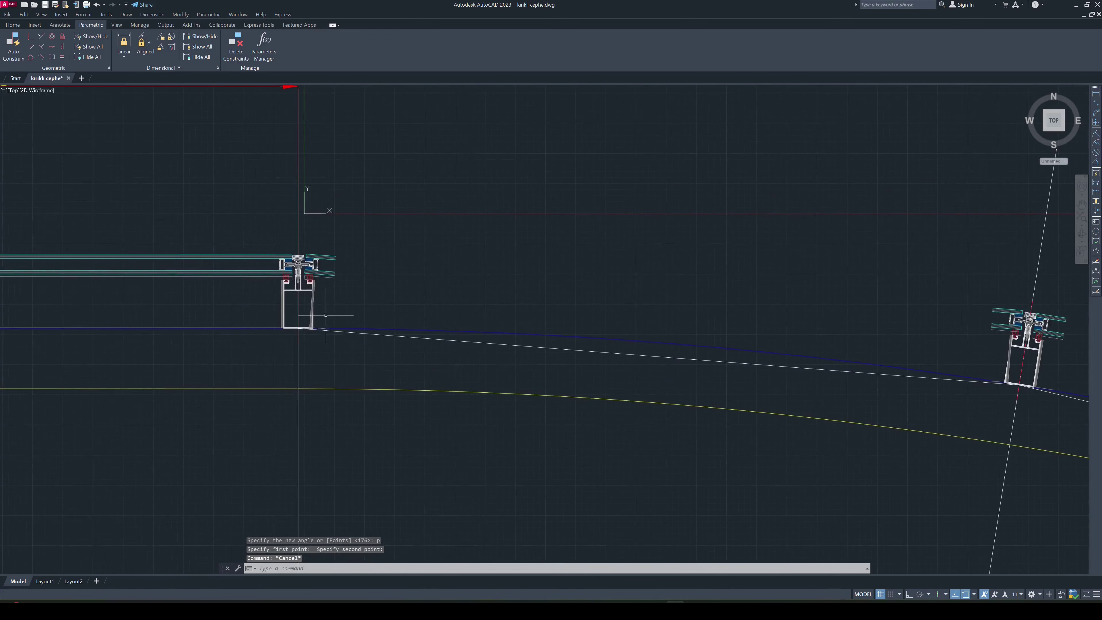
pyautogui.scroll(3, 333, 333)
pyautogui.scroll(-5, 360, 296)
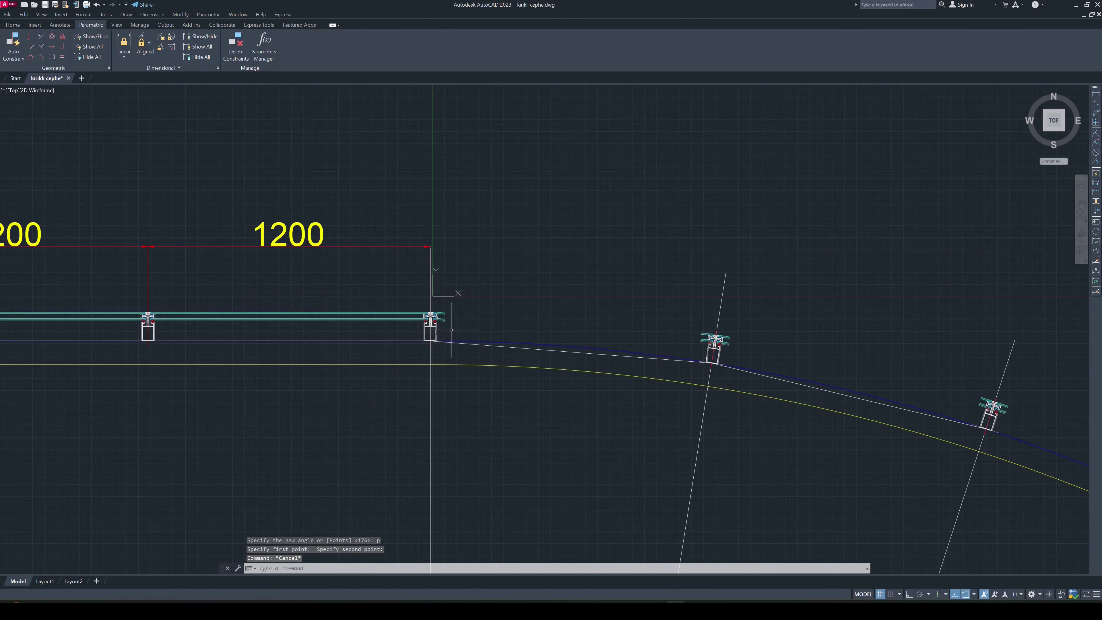
# Copy the glass panel from between the straight mullions to a spot above the facade
pyautogui.click(299, 319)
pyautogui.rightClick(288, 311)
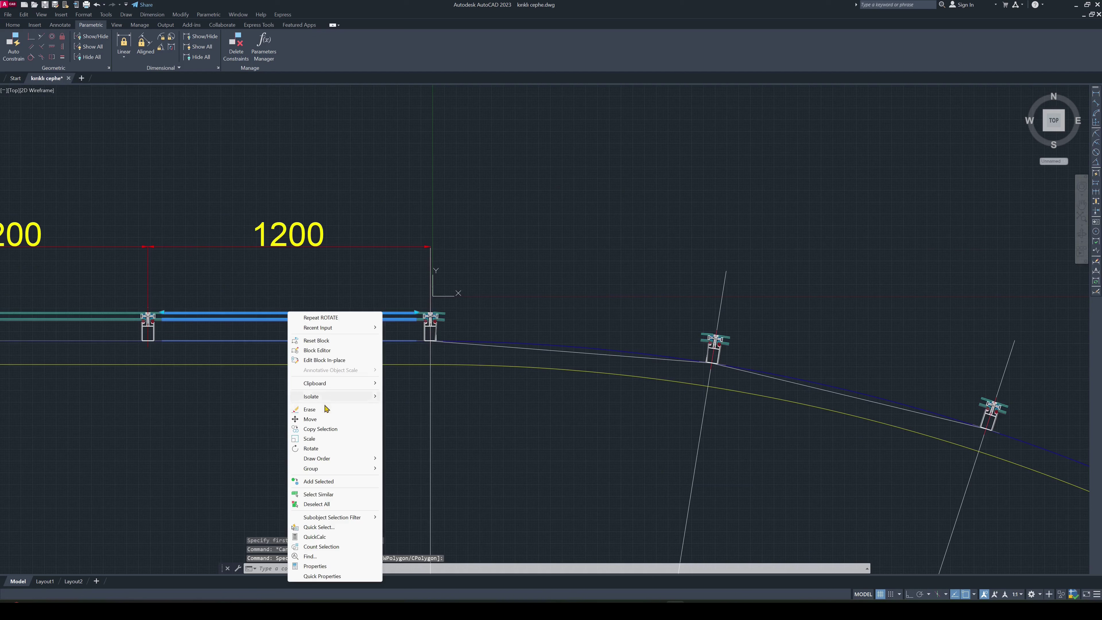
pyautogui.click(321, 428)
pyautogui.click(274, 358)
pyautogui.click(622, 197)
pyautogui.press('Escape')
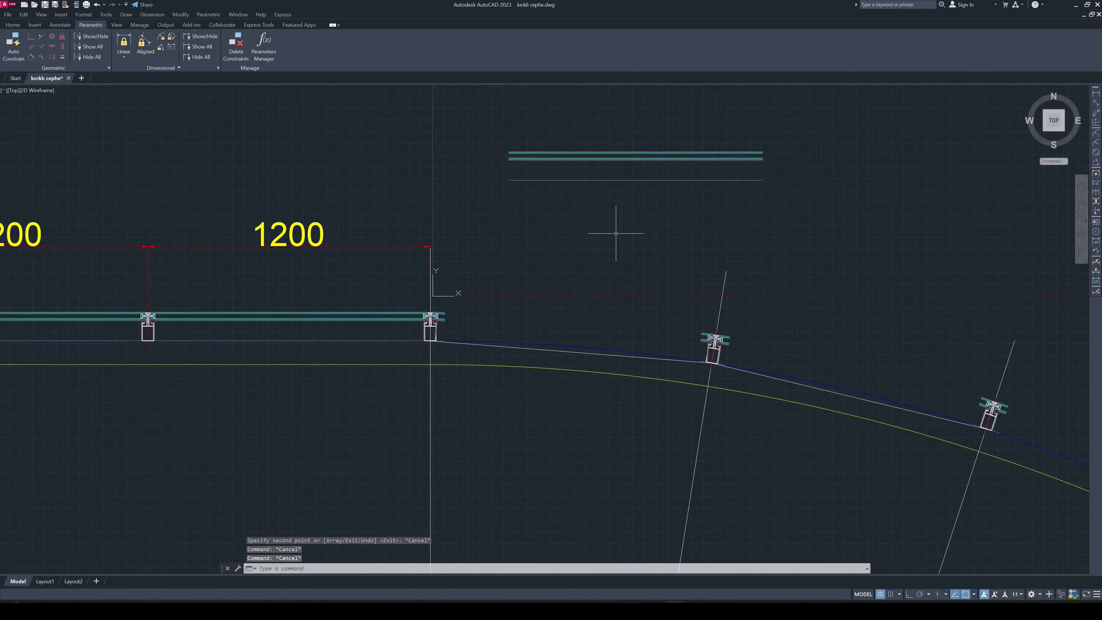
# Rotate the copied panel about its left end using the Reference option
pyautogui.write('ro')
pyautogui.press('Return')
pyautogui.click(659, 234)
pyautogui.click(577, 143)
pyautogui.press('Return')
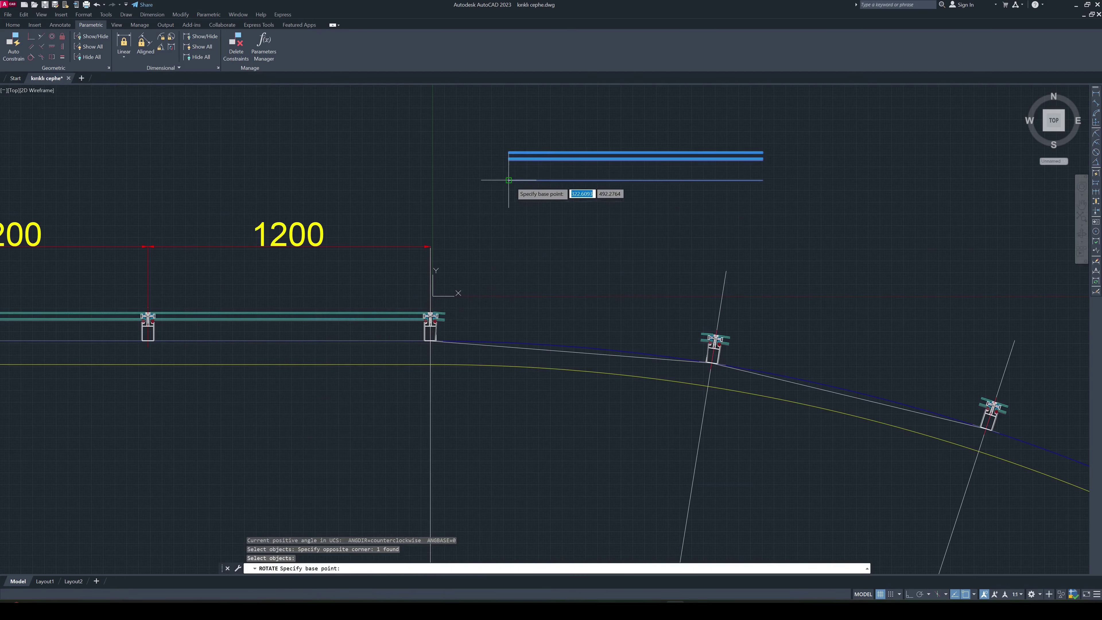
pyautogui.click(509, 179)
pyautogui.write('r')
pyautogui.press('Return')
# Tilt the copied panel from its horizontal edge to the reference line's angle
pyautogui.click(509, 179)
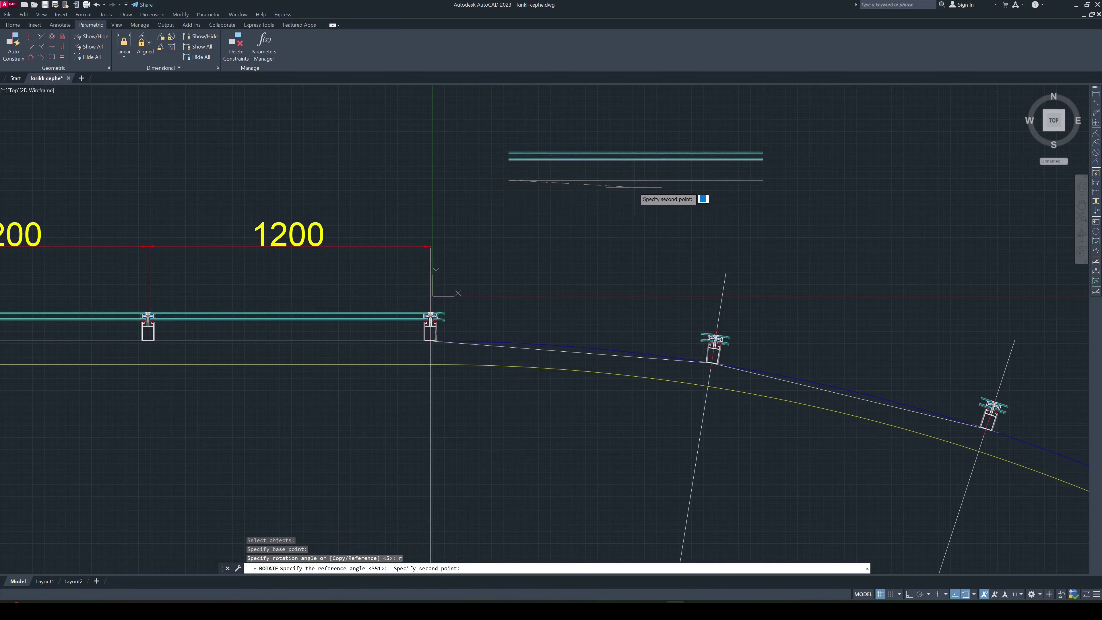
pyautogui.click(635, 180)
pyautogui.write('p')
pyautogui.press('Return')
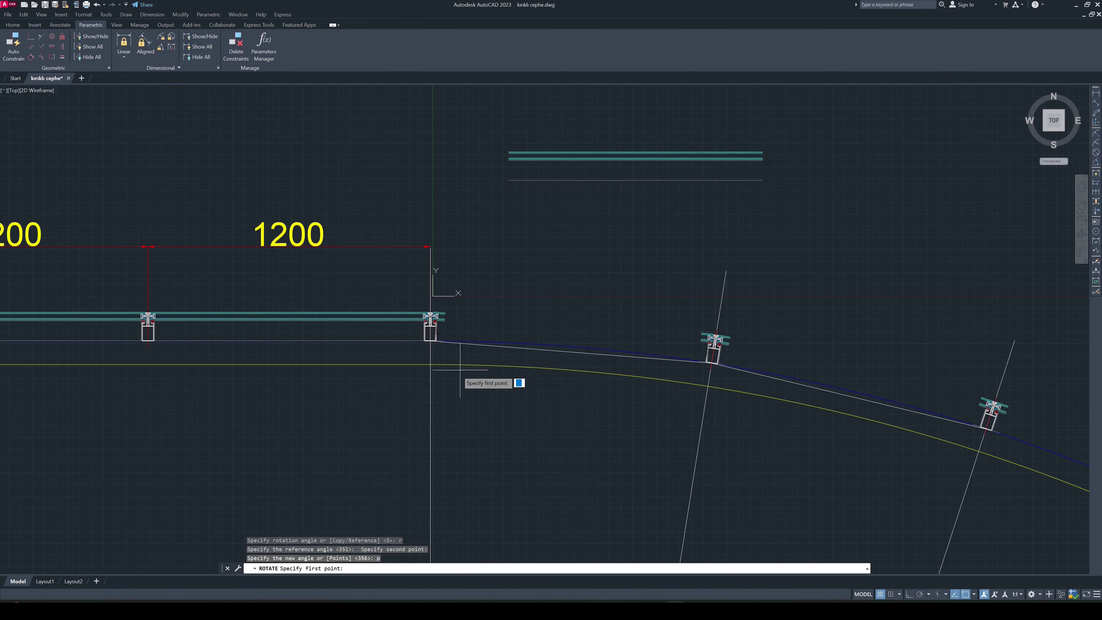
pyautogui.scroll(4, 469, 362)
pyautogui.click(790, 346)
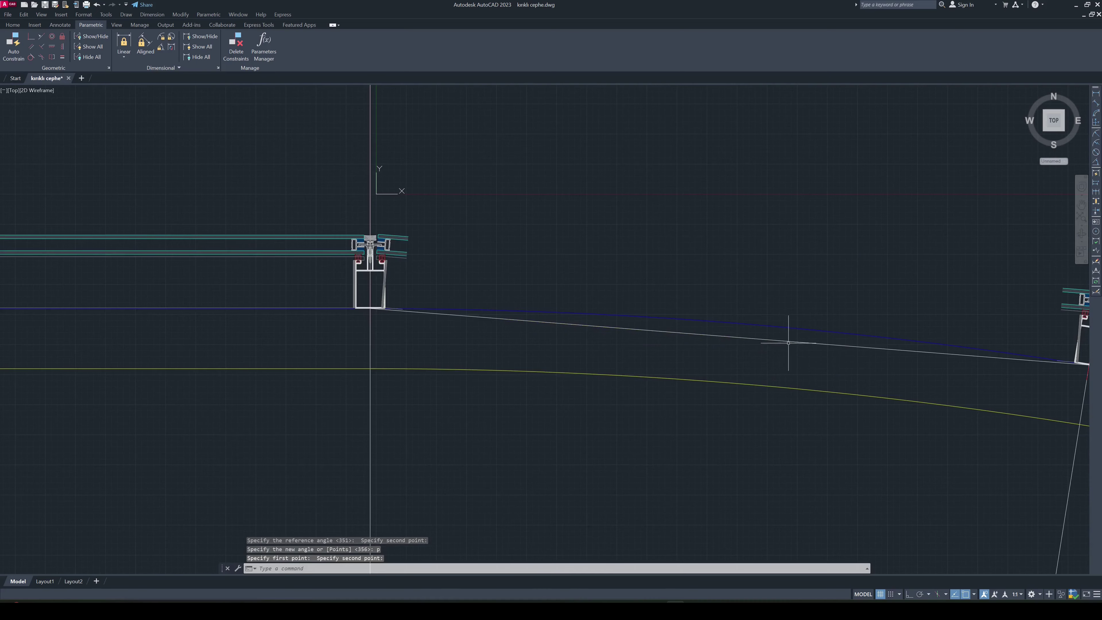
pyautogui.scroll(-4, 737, 339)
# Move the tilted panel, using its end as the base point
pyautogui.click(678, 142)
pyautogui.write('m')
pyautogui.press('Return')
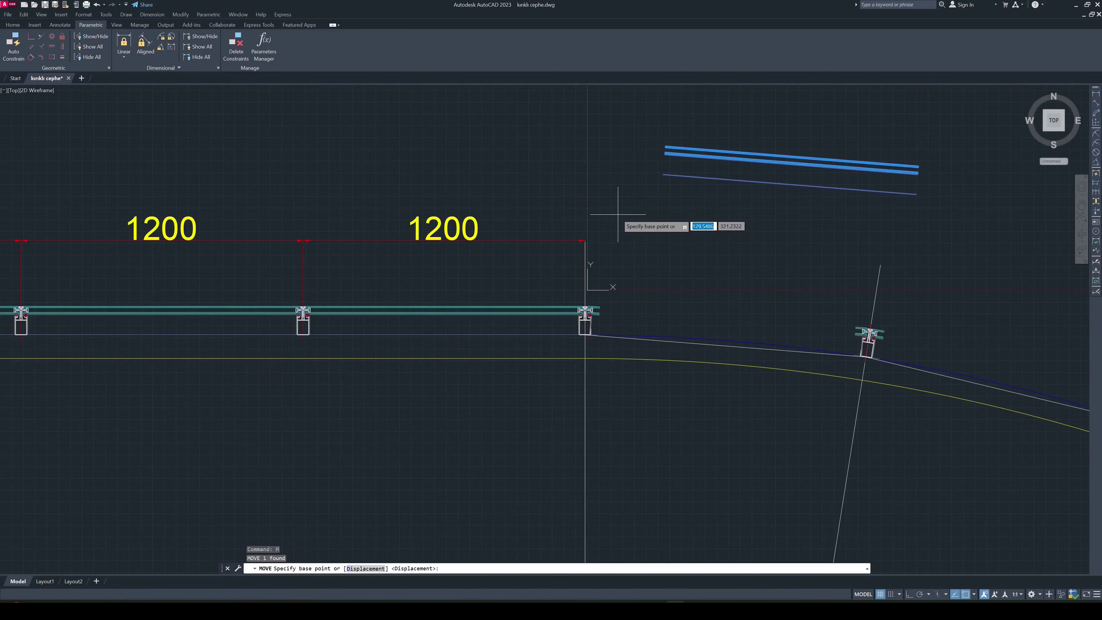
pyautogui.scroll(3, 619, 214)
pyautogui.scroll(2, 707, 103)
pyautogui.click(537, 156)
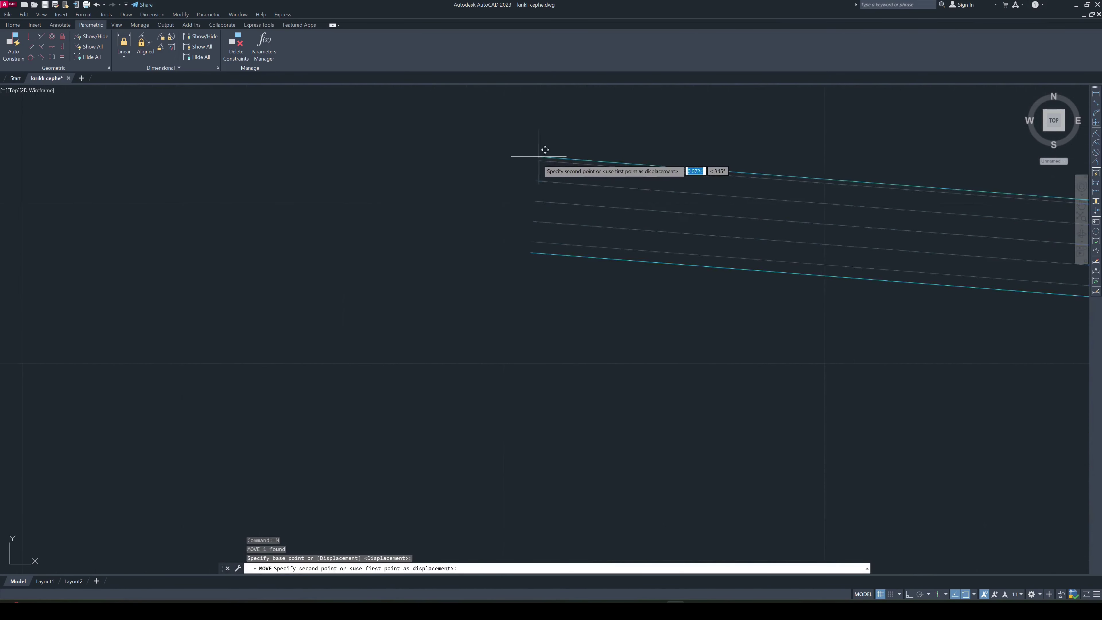
# Drop the tilted panel onto the mullion, then select the nearby glass lines
pyautogui.scroll(-3, 538, 165)
pyautogui.scroll(10, 467, 320)
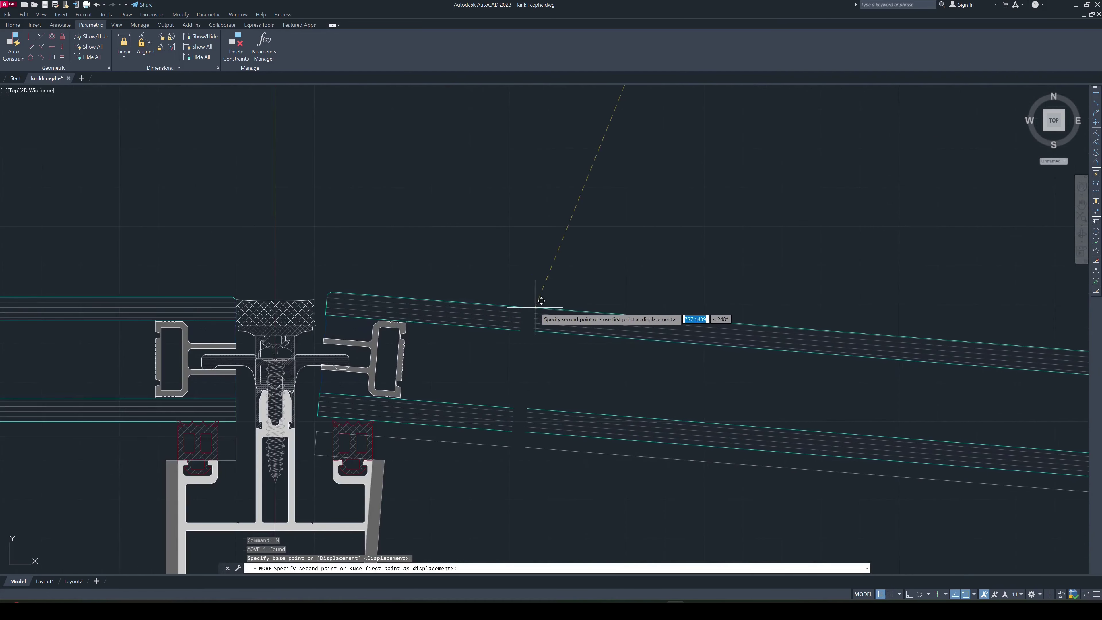
pyautogui.click(523, 306)
pyautogui.scroll(-4, 522, 305)
pyautogui.scroll(3, 521, 371)
pyautogui.scroll(-3, 521, 371)
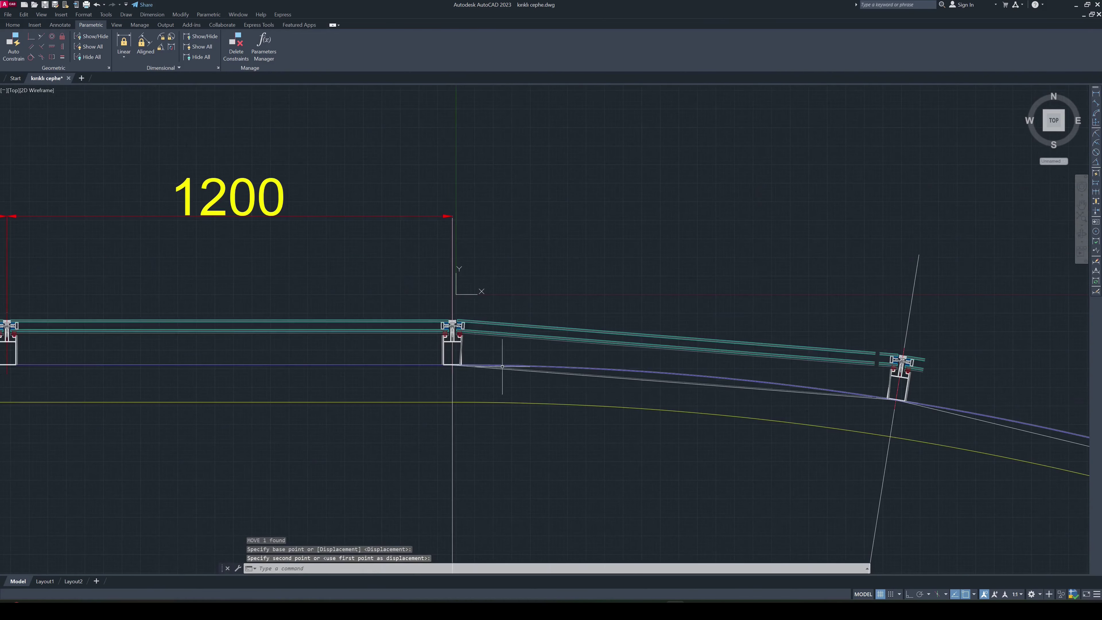
pyautogui.scroll(4, 837, 372)
pyautogui.press('Escape')
pyautogui.click(876, 317)
# Grab a glass line endpoint near the mullion, then cancel the edit
pyautogui.scroll(3, 911, 316)
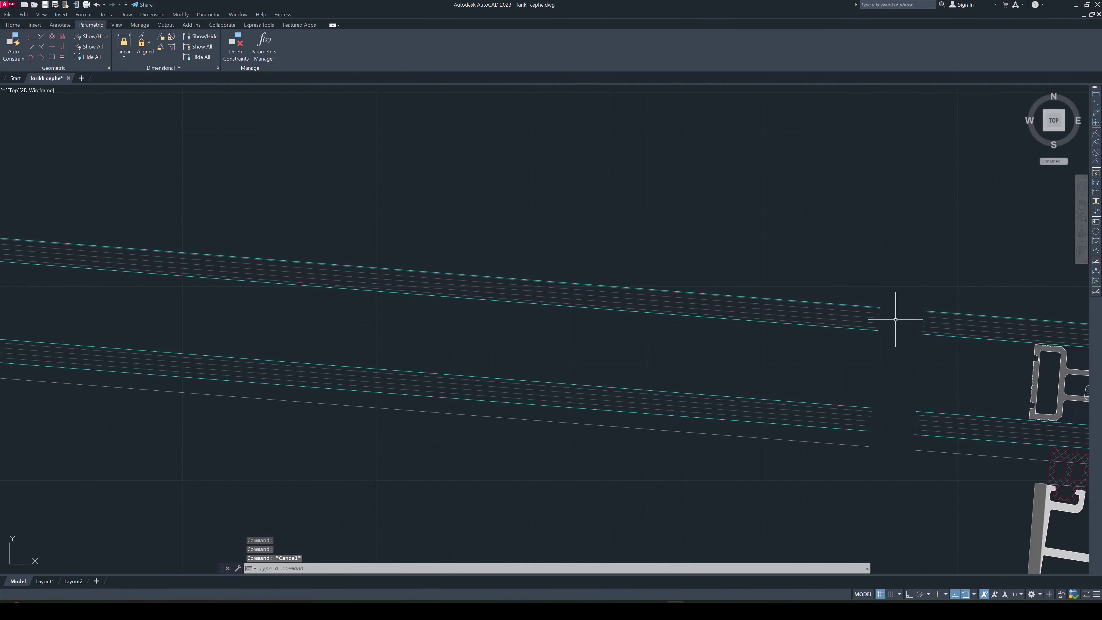
pyautogui.click(879, 306)
pyautogui.scroll(4, 912, 312)
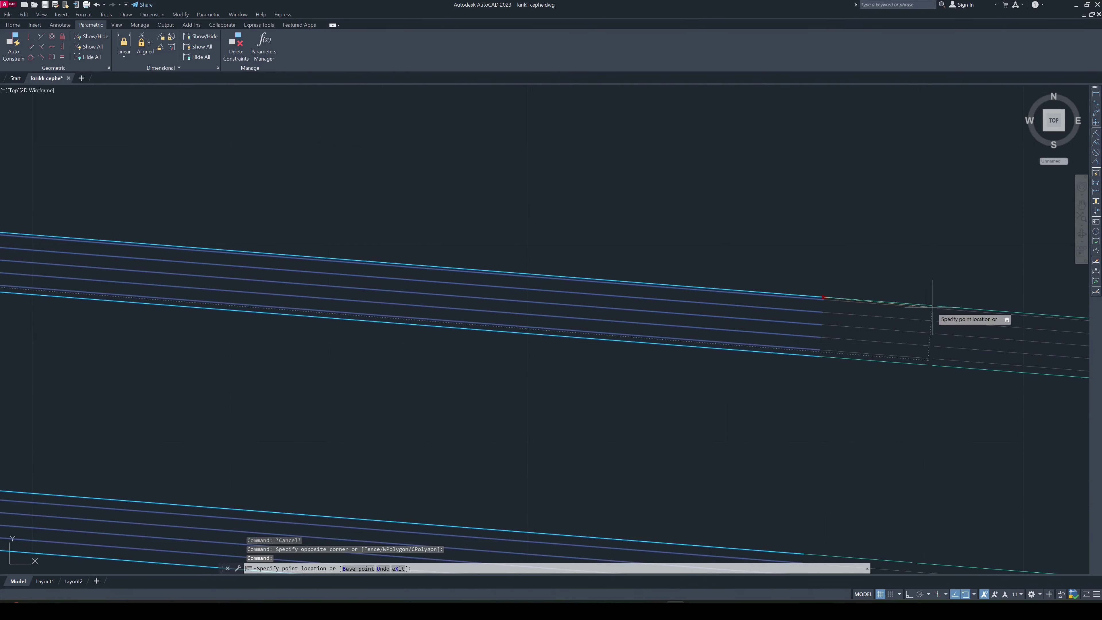
pyautogui.press('Escape')
pyautogui.scroll(-3, 911, 347)
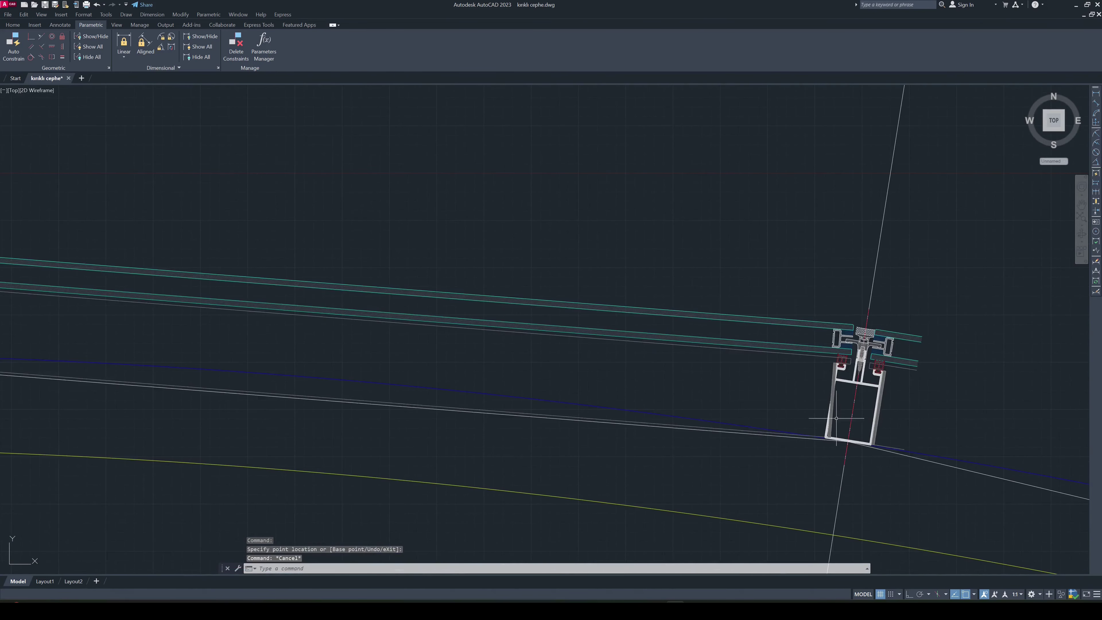
pyautogui.scroll(6, 835, 418)
# Window-select the angled mullion block and explode it with X
pyautogui.click(852, 312)
pyautogui.scroll(2, 827, 265)
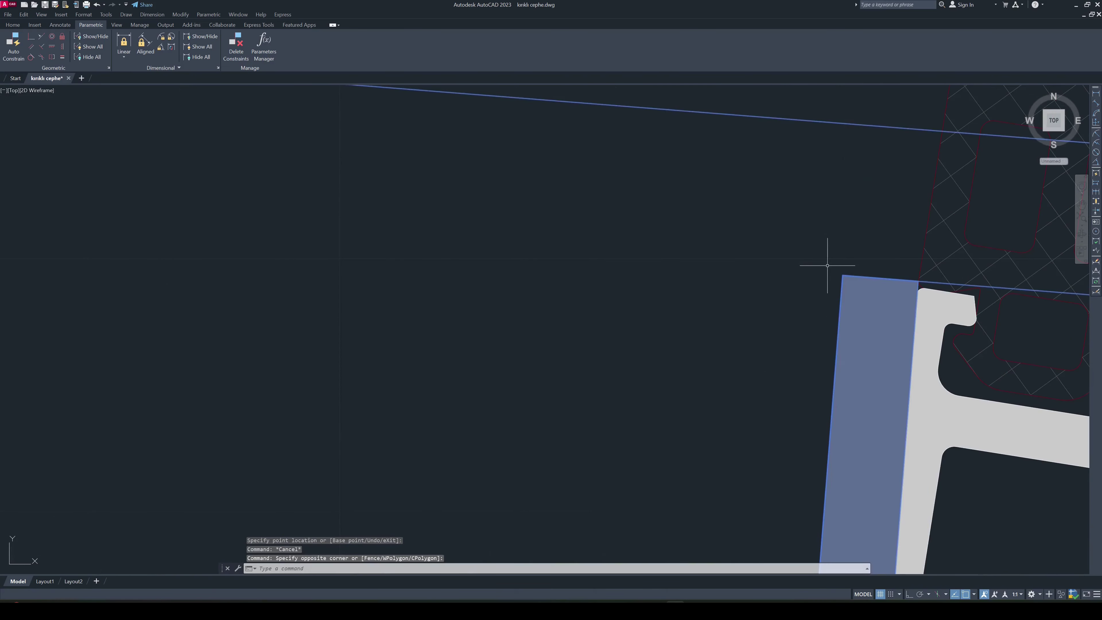
pyautogui.click(827, 267)
pyautogui.scroll(-3, 829, 265)
pyautogui.scroll(3, 848, 456)
pyautogui.write('X')
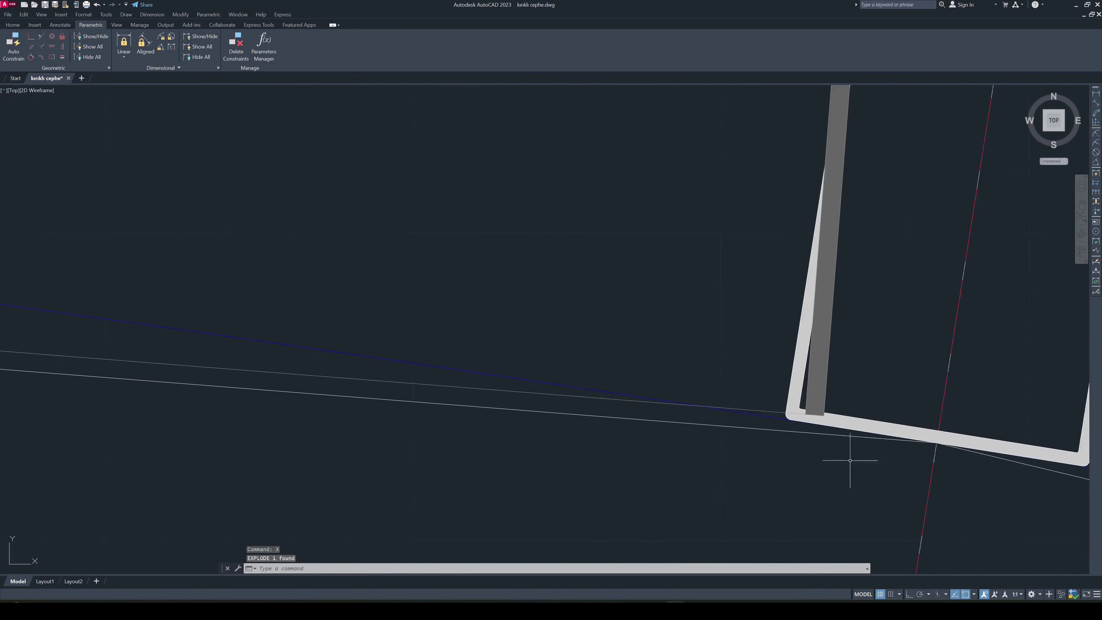
pyautogui.scroll(2, 825, 354)
pyautogui.write('x')
pyautogui.press('Return')
# Erase the grey filled strip along the mullion's side
pyautogui.click(796, 352)
pyautogui.write('e')
pyautogui.press('Return')
pyautogui.scroll(-3, 807, 373)
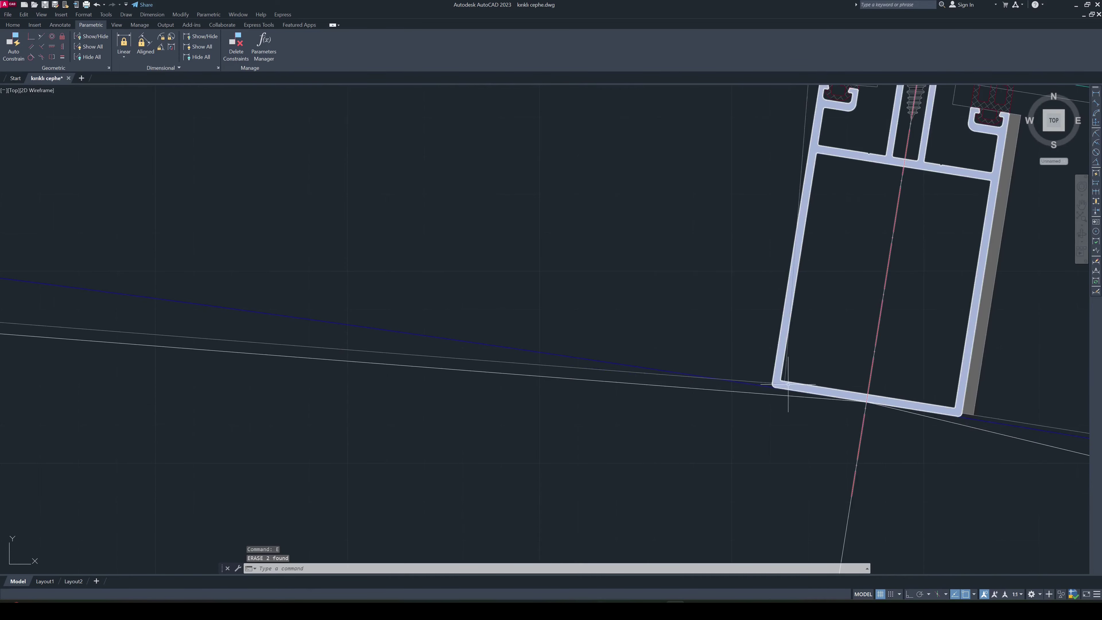
pyautogui.scroll(-3, 812, 383)
pyautogui.scroll(3, 817, 326)
pyautogui.press('Escape')
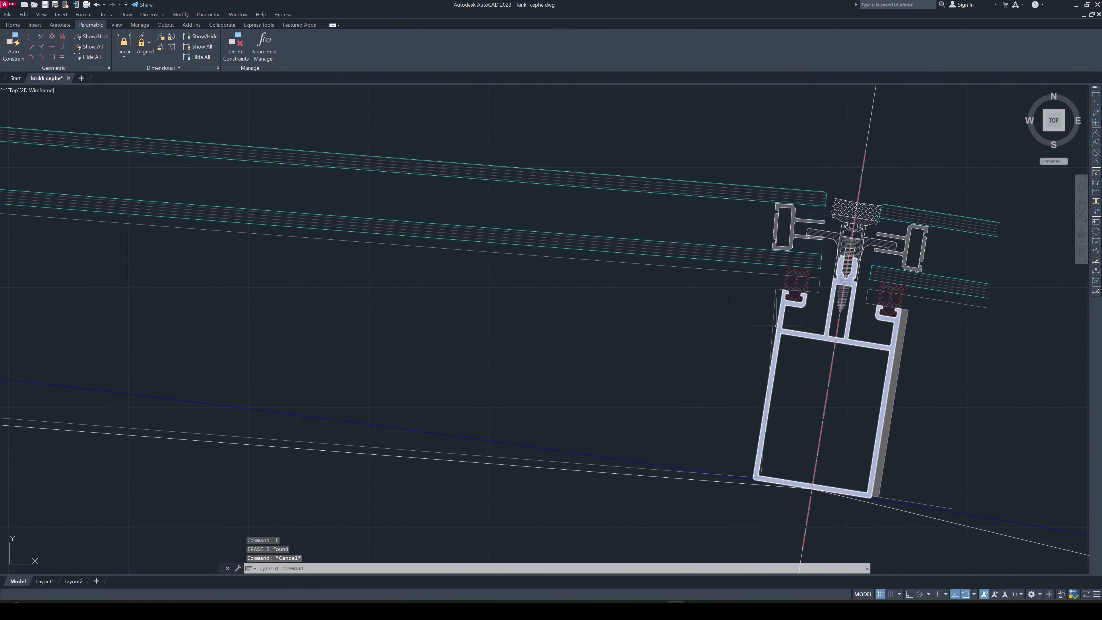
# Begin a construction line with XL
pyautogui.write('xl')
pyautogui.press('Return')
pyautogui.scroll(7, 779, 326)
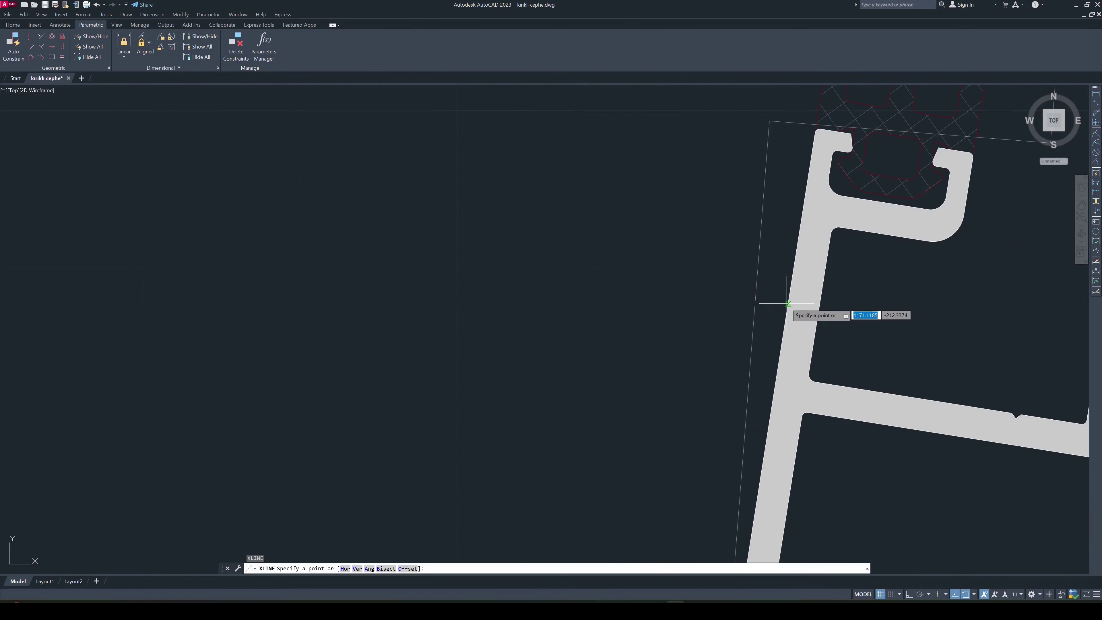
# Draw a construction line along the mullion's side; an offset of 3 is started and cancelled
pyautogui.click(788, 302)
pyautogui.click(798, 301)
pyautogui.press('Escape')
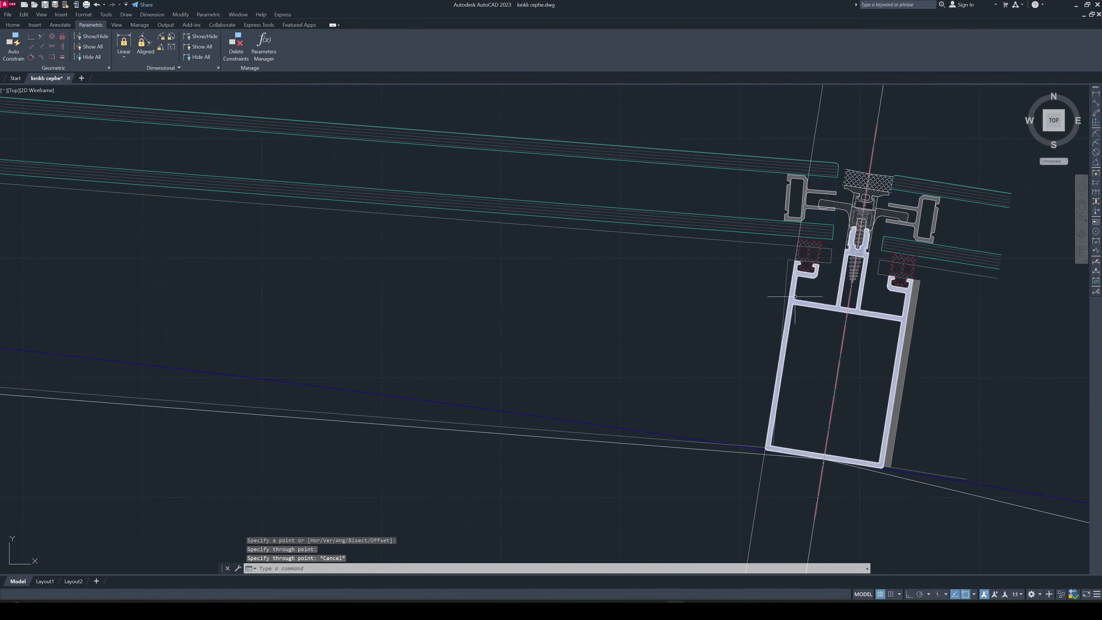
pyautogui.scroll(-5, 800, 304)
pyautogui.press('Escape')
pyautogui.scroll(-2, 800, 304)
pyautogui.write('o')
pyautogui.press('Return')
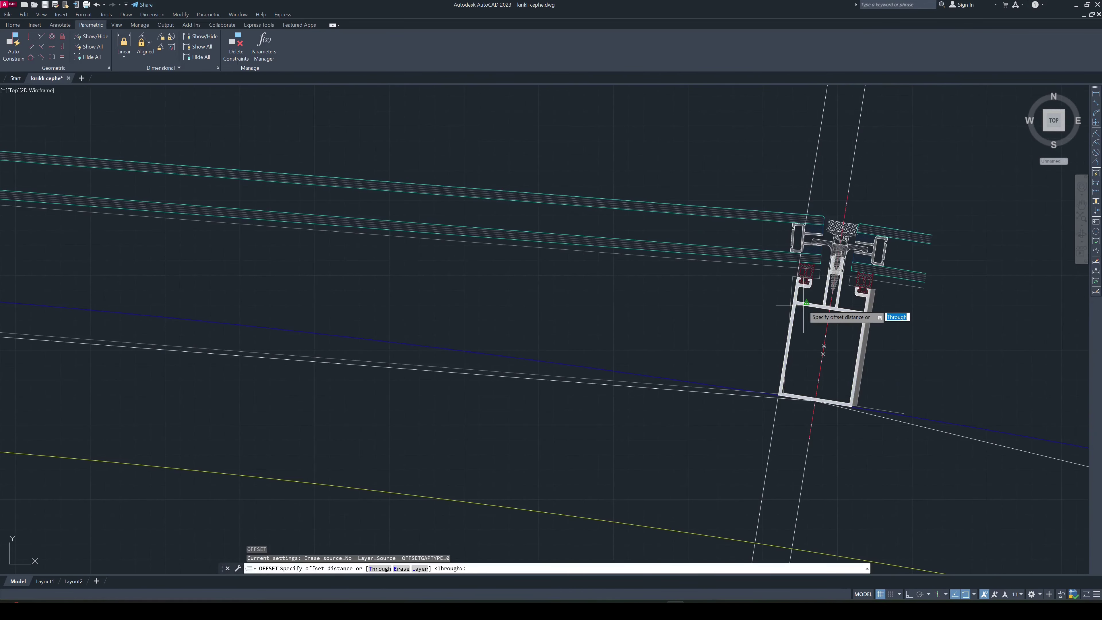
pyautogui.press('Return')
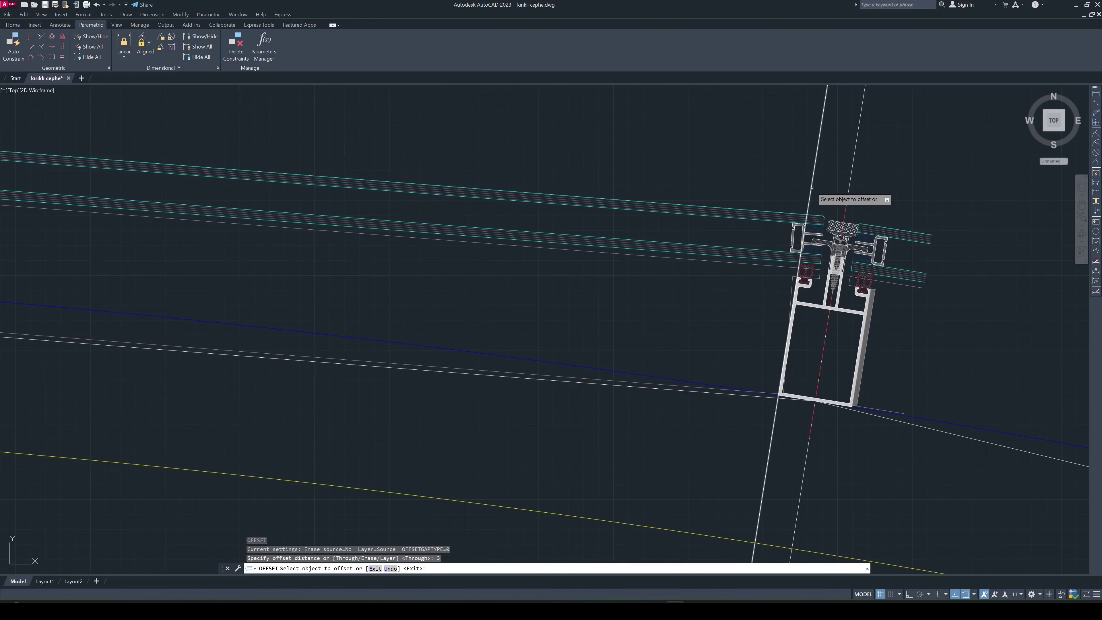
pyautogui.press('Escape')
pyautogui.press('Escape')
# Erase the line on the mullion's left edge and one duplicate line through the mullion
pyautogui.scroll(4, 795, 300)
pyautogui.click(794, 299)
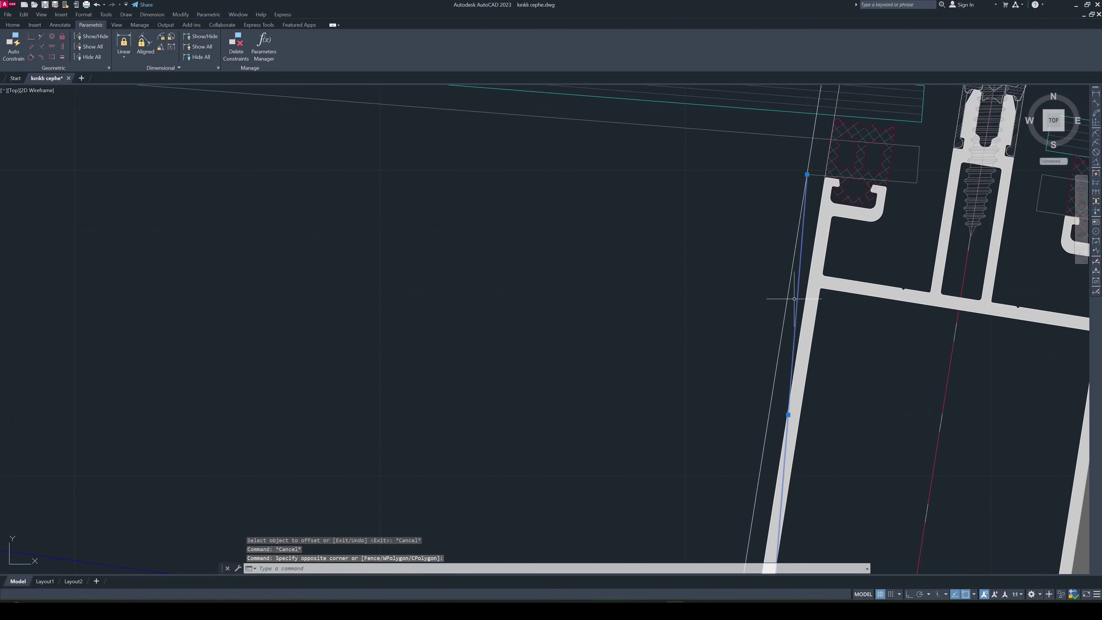
pyautogui.press('Delete')
pyautogui.scroll(-5, 825, 216)
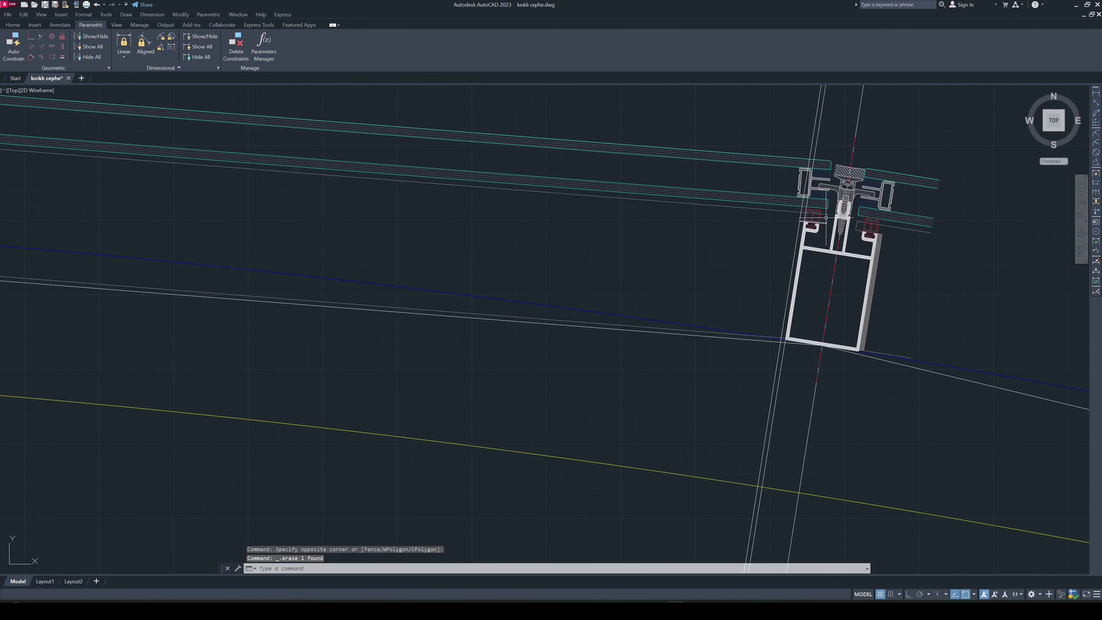
pyautogui.click(816, 137)
pyautogui.write('e')
pyautogui.press('Return')
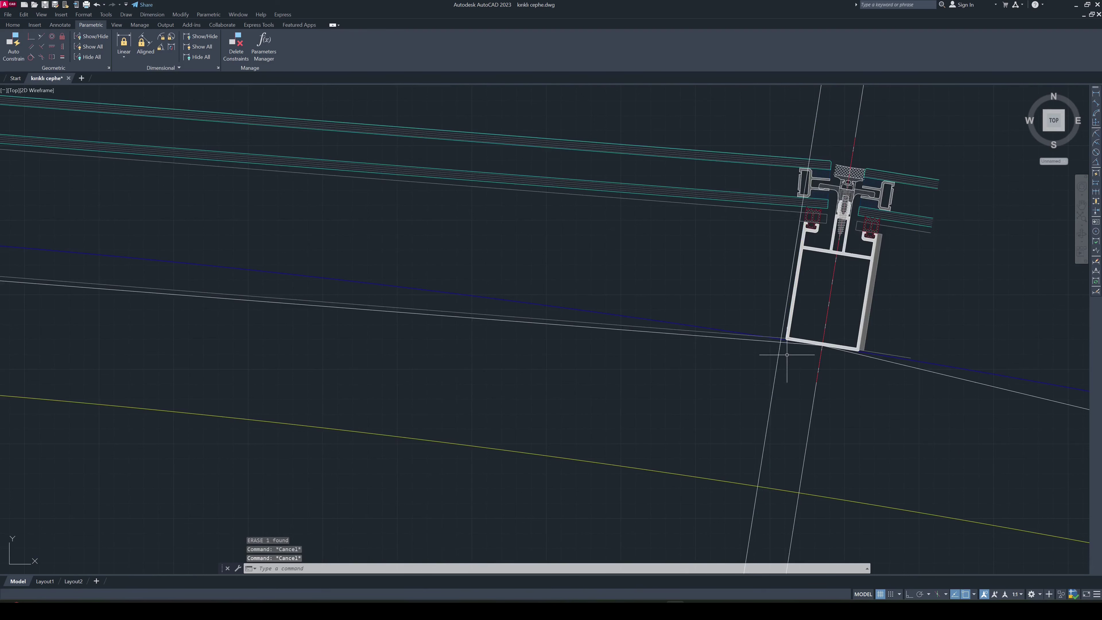
# Trim the line running past the mullion corner, using a crossing window of cutting edges
pyautogui.write('tr')
pyautogui.press('Return')
pyautogui.click(1002, 442)
pyautogui.click(721, 143)
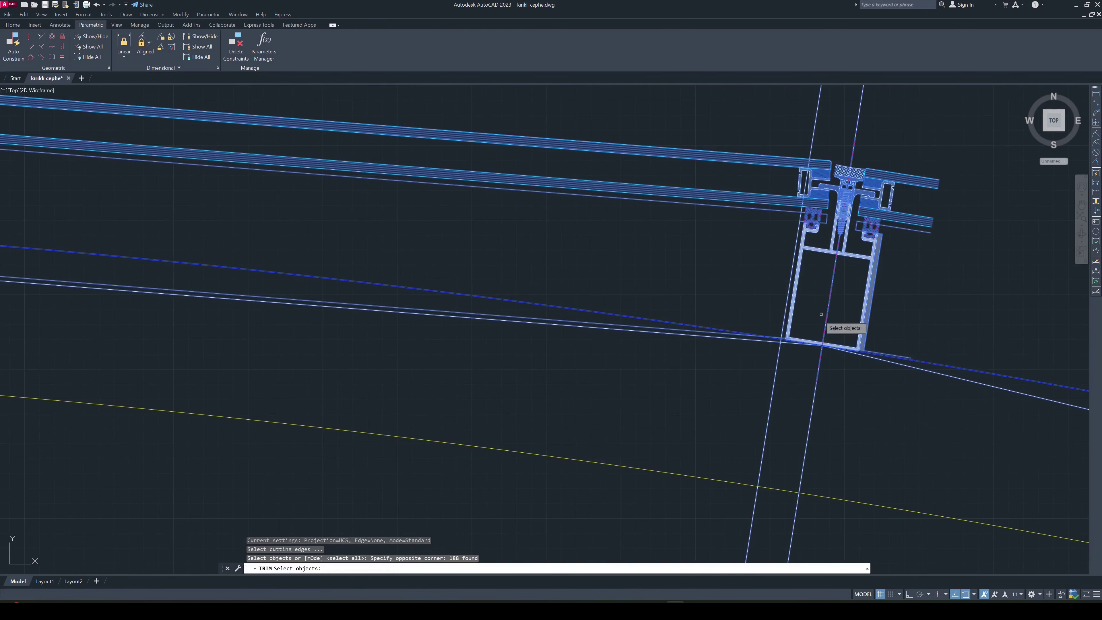
pyautogui.press('Return')
pyautogui.scroll(5, 788, 327)
pyautogui.click(787, 328)
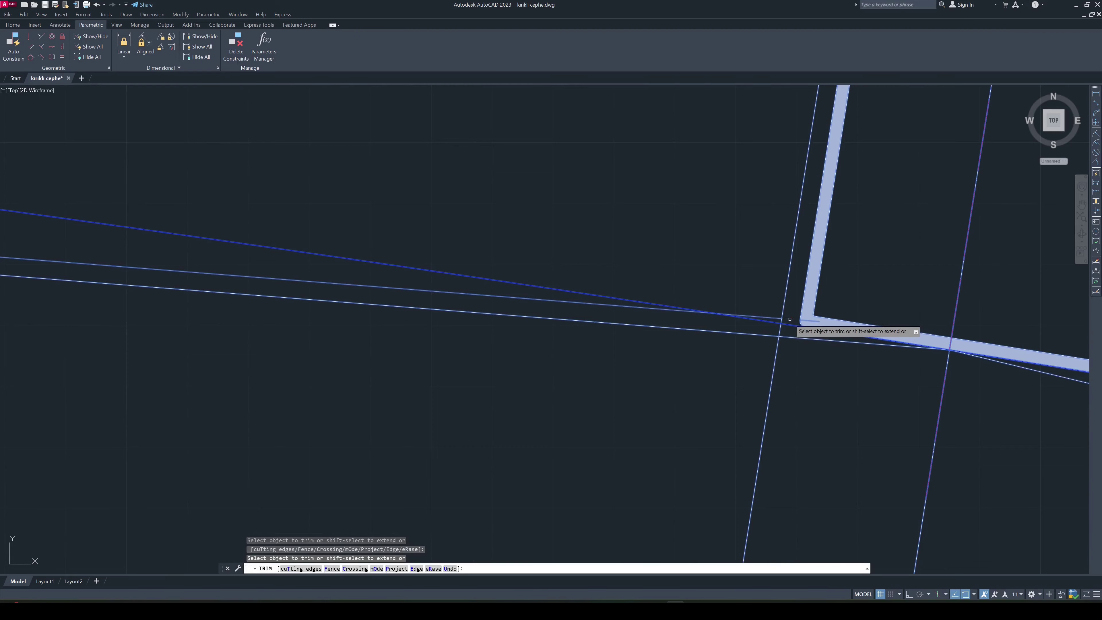
pyautogui.scroll(3, 787, 344)
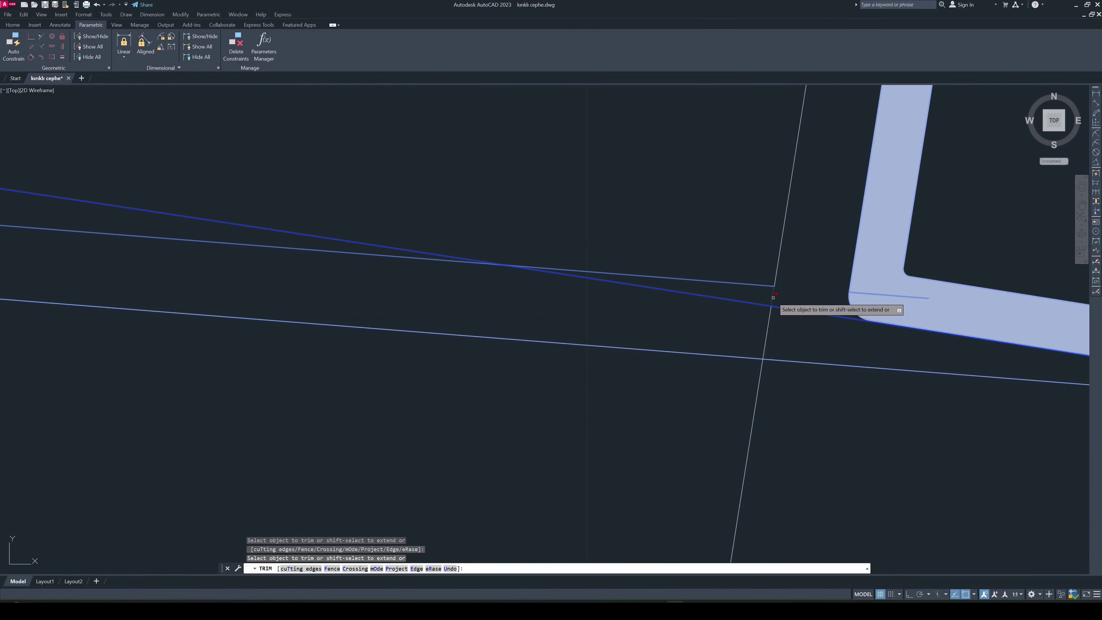
pyautogui.scroll(-2, 778, 308)
pyautogui.scroll(-3, 781, 317)
pyautogui.scroll(-2, 784, 325)
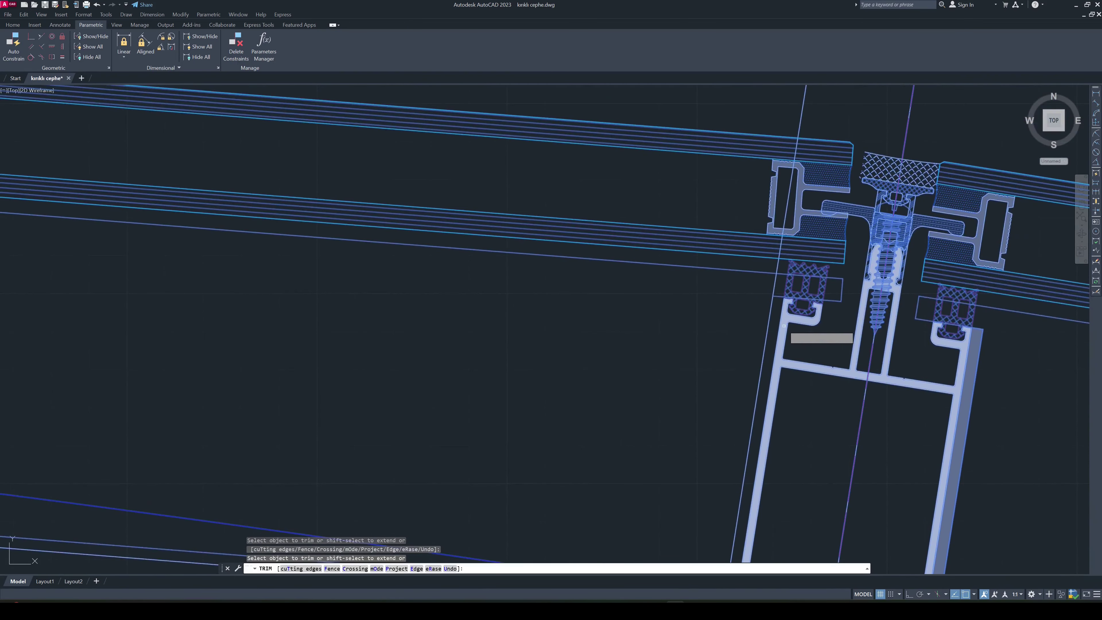
pyautogui.scroll(4, 769, 284)
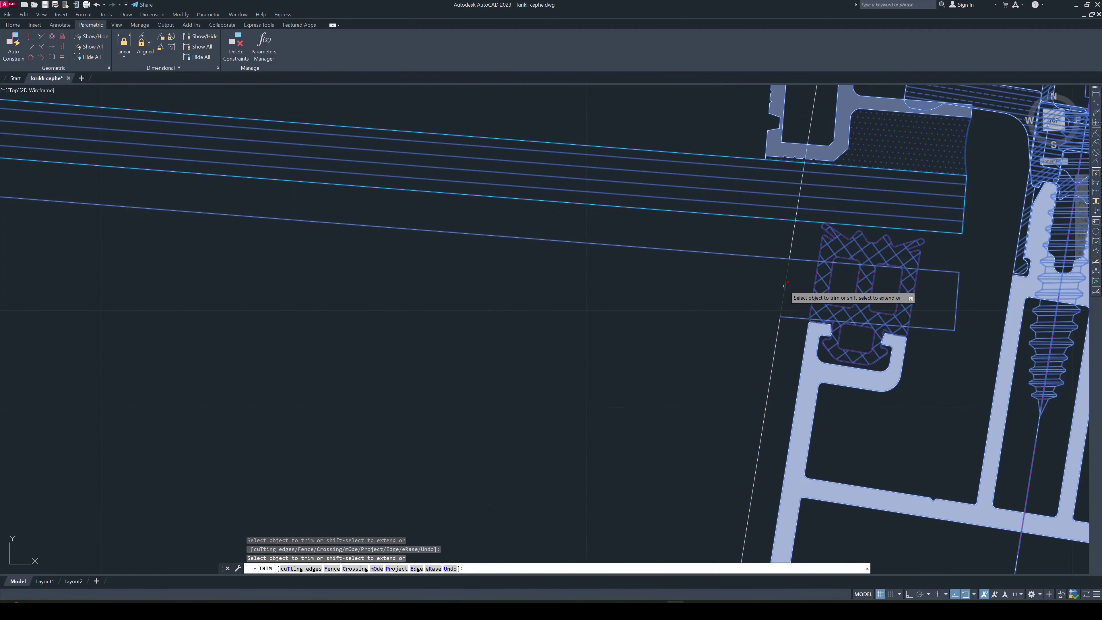
pyautogui.press('Escape')
# Erase the stray line beside the gasket and the leftover lines at the mullion's bottom-left corner
pyautogui.write('e')
pyautogui.press('Return')
pyautogui.click(774, 246)
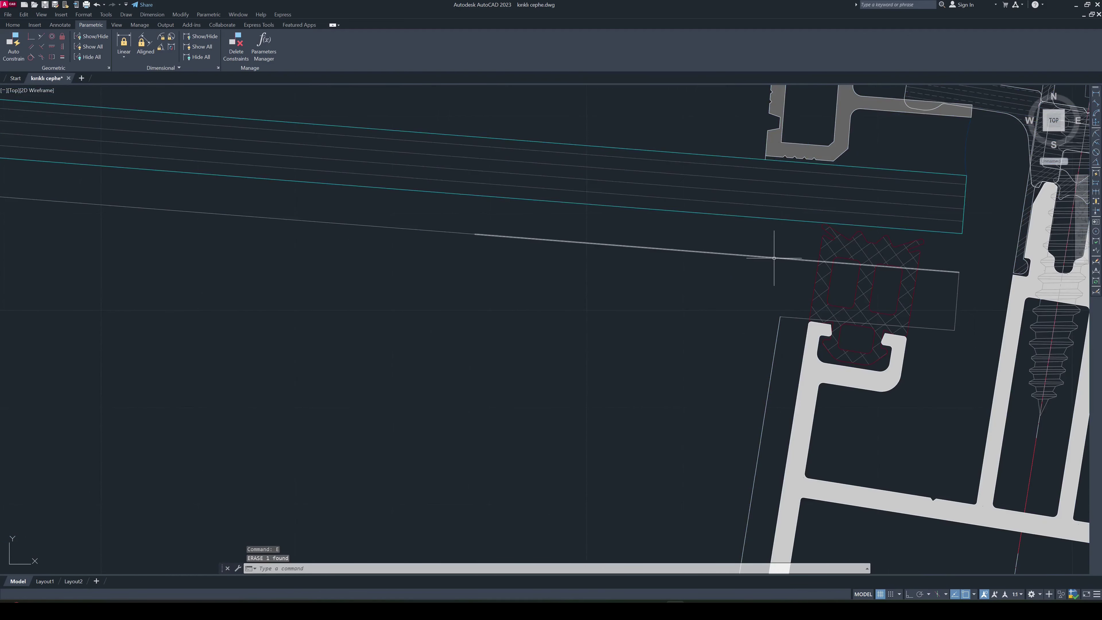
pyautogui.press('Return')
pyautogui.scroll(-3, 776, 258)
pyautogui.scroll(5, 774, 360)
pyautogui.click(775, 357)
pyautogui.click(703, 334)
pyautogui.press('Delete')
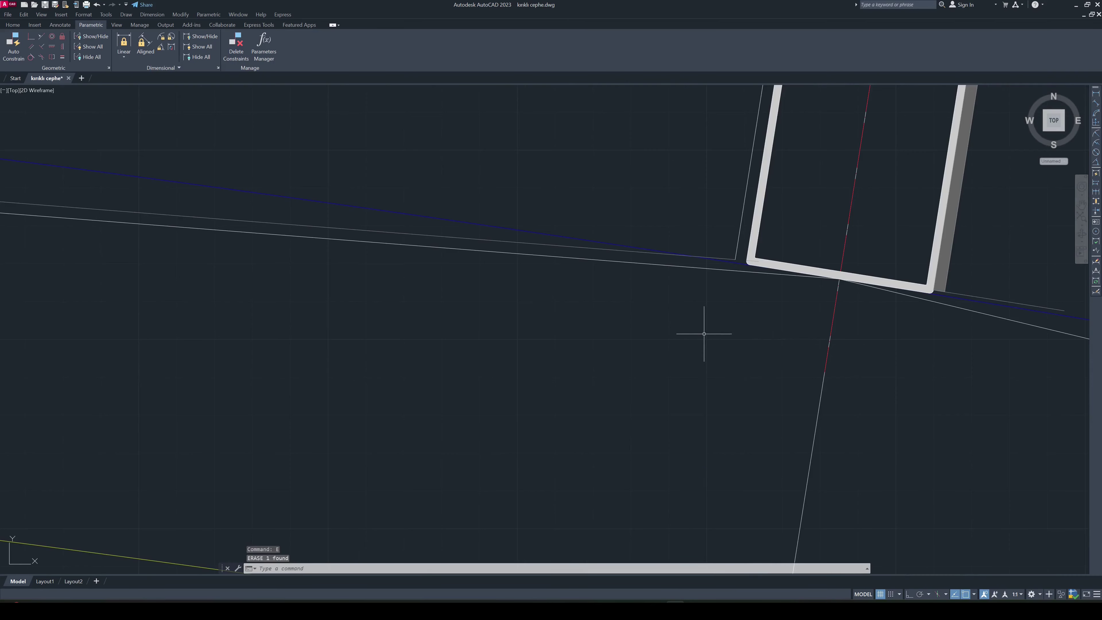
pyautogui.click(694, 362)
pyautogui.click(832, 215)
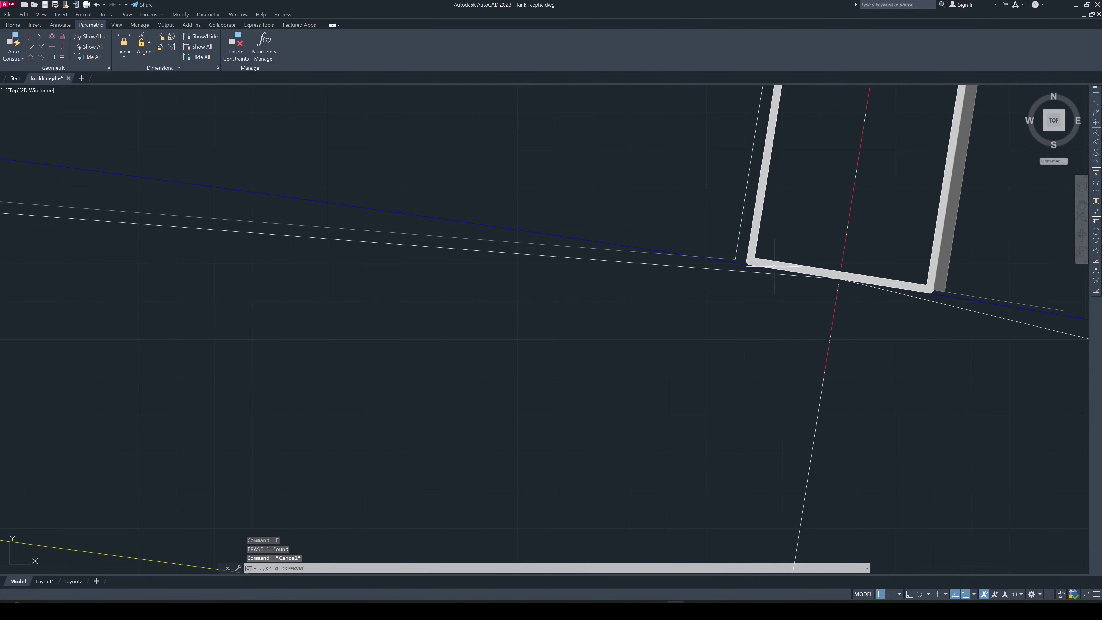
pyautogui.press('Escape')
pyautogui.press('Escape')
# Draw a construction line along the frame bottom and set its colour to Red
pyautogui.write('l')
pyautogui.press('Return')
pyautogui.scroll(3, 773, 268)
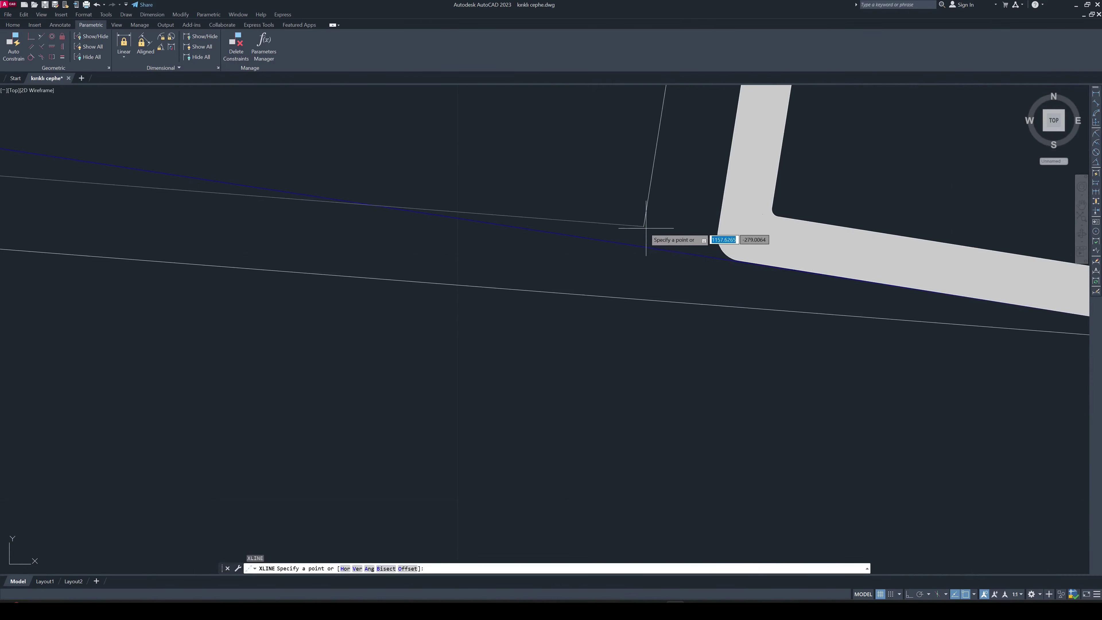
pyautogui.click(644, 226)
pyautogui.press('Escape')
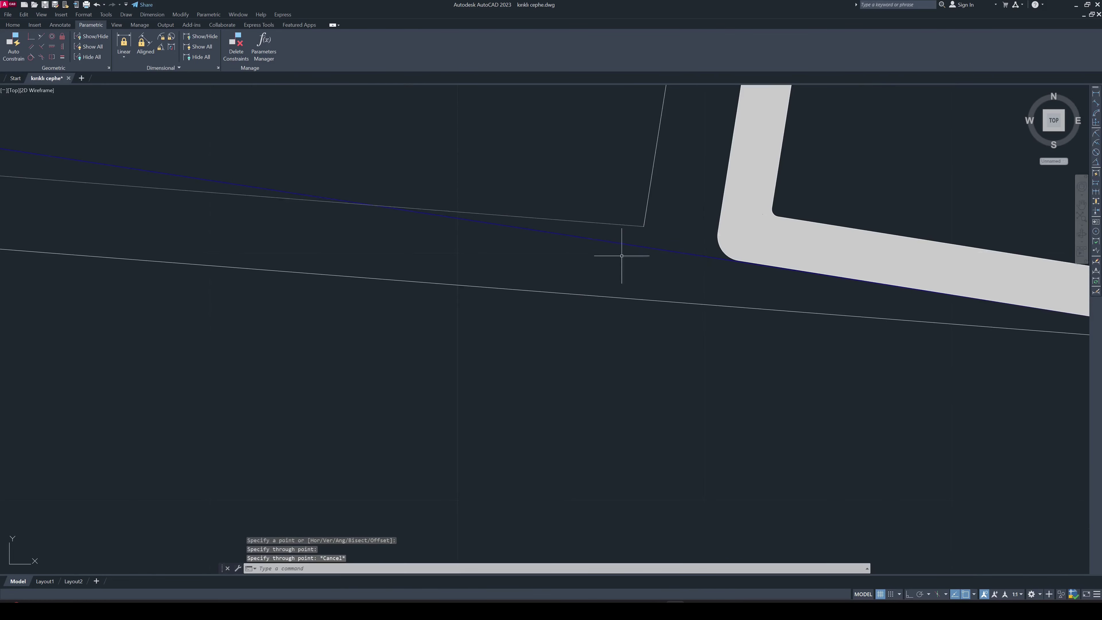
pyautogui.scroll(-3, 645, 286)
pyautogui.scroll(-3, 644, 291)
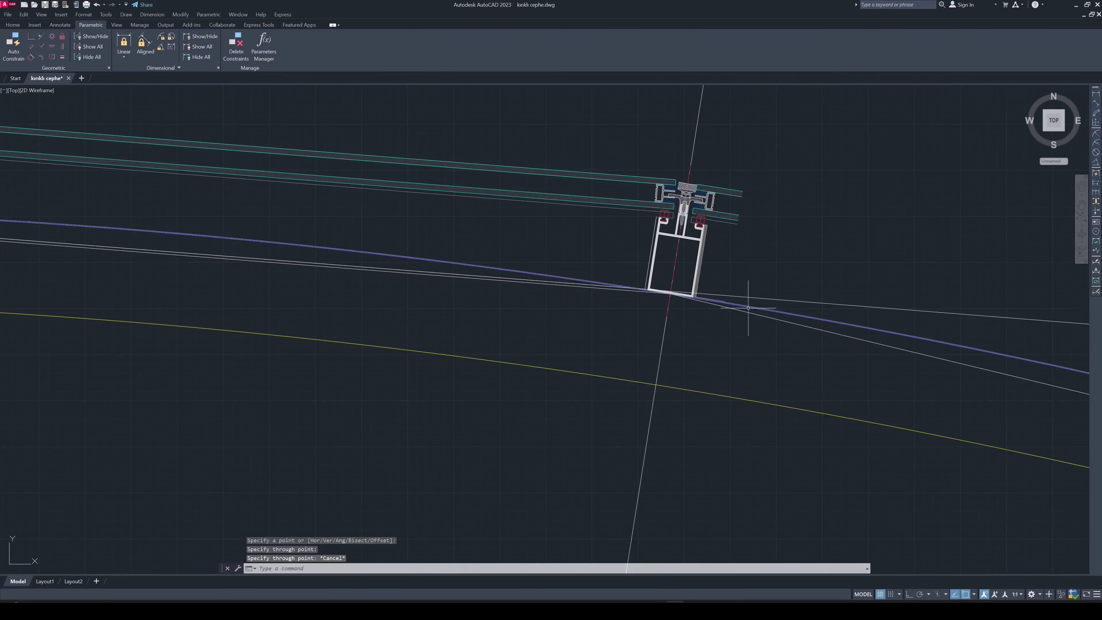
pyautogui.click(774, 297)
pyautogui.write('r')
pyautogui.press('Return')
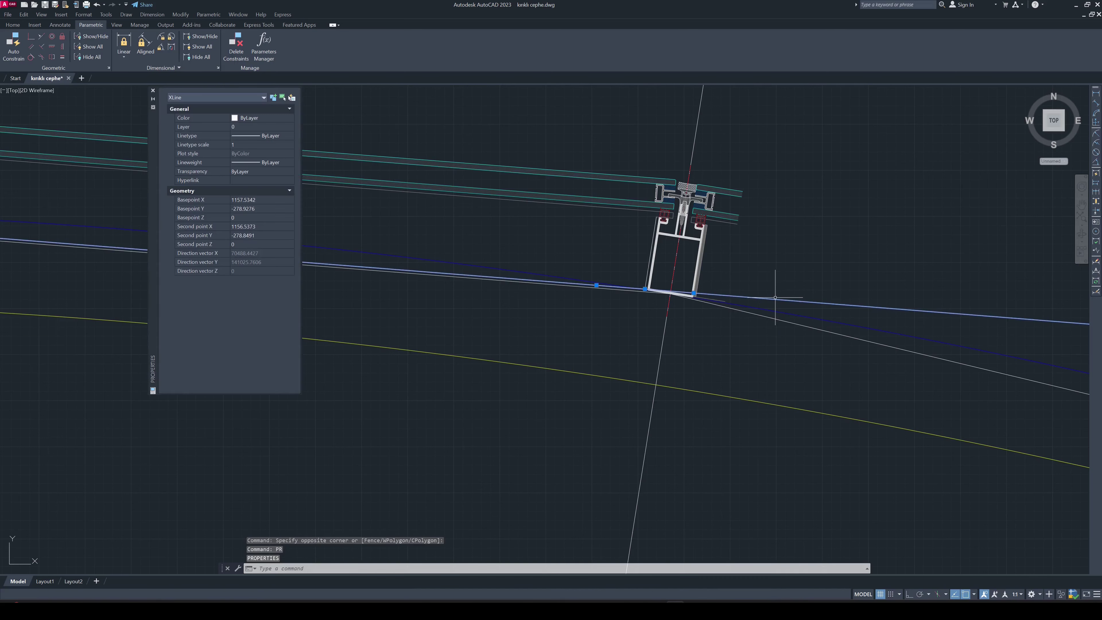
pyautogui.click(260, 118)
pyautogui.click(251, 144)
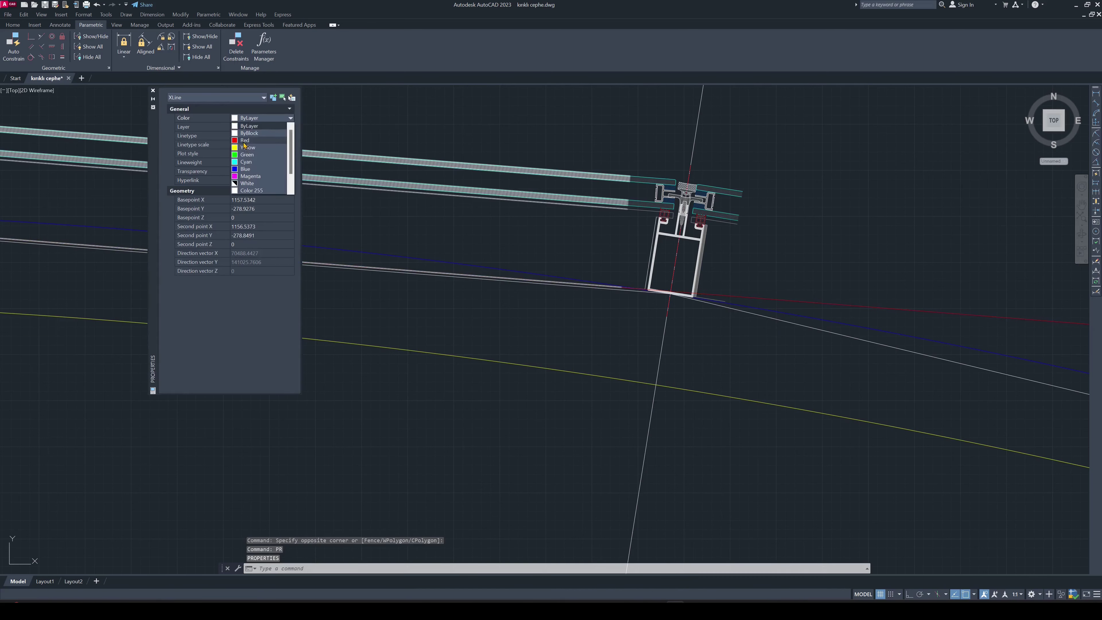
pyautogui.press('Escape')
pyautogui.press('Escape')
# Create a BOUNDARY polyline inside the thin strip beside the profile, then erase the red guide line
pyautogui.scroll(2, 617, 306)
pyautogui.moveTo(640, 239); pyautogui.dragTo(641, 261, button='middle')
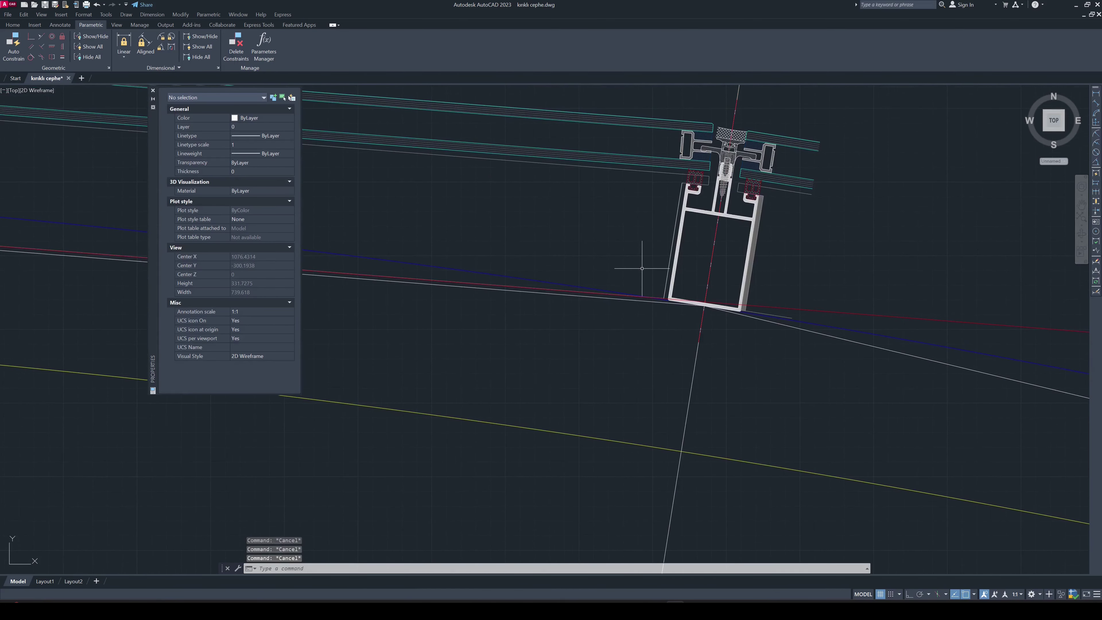
pyautogui.scroll(2, 711, 269)
pyautogui.write('bo')
pyautogui.press('Return')
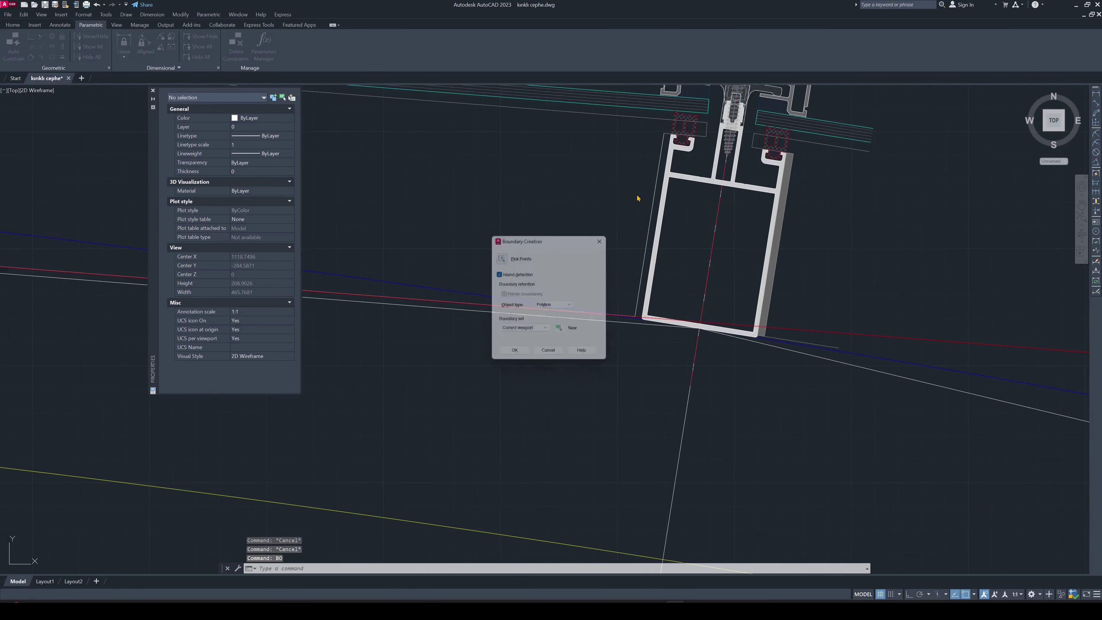
pyautogui.click(500, 257)
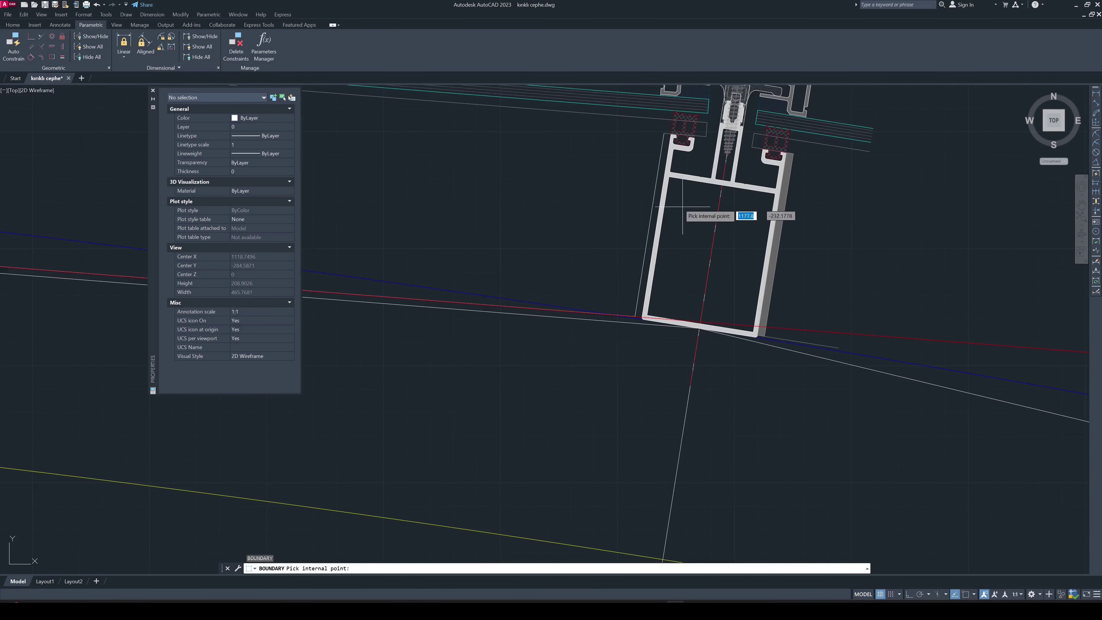
pyautogui.click(656, 196)
pyautogui.press('Return')
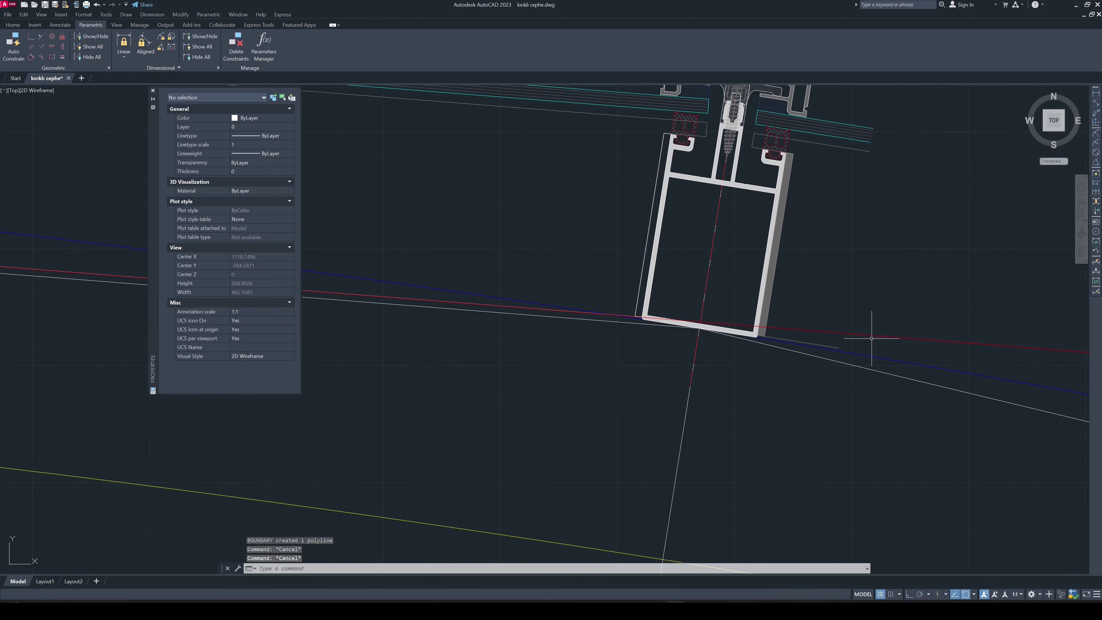
pyautogui.click(871, 337)
pyautogui.write('e')
pyautogui.press('Return')
# Explode the tilted filler block beside the mullion and erase its grey hatch, keeping the slanted edge
pyautogui.scroll(-8, 687, 301)
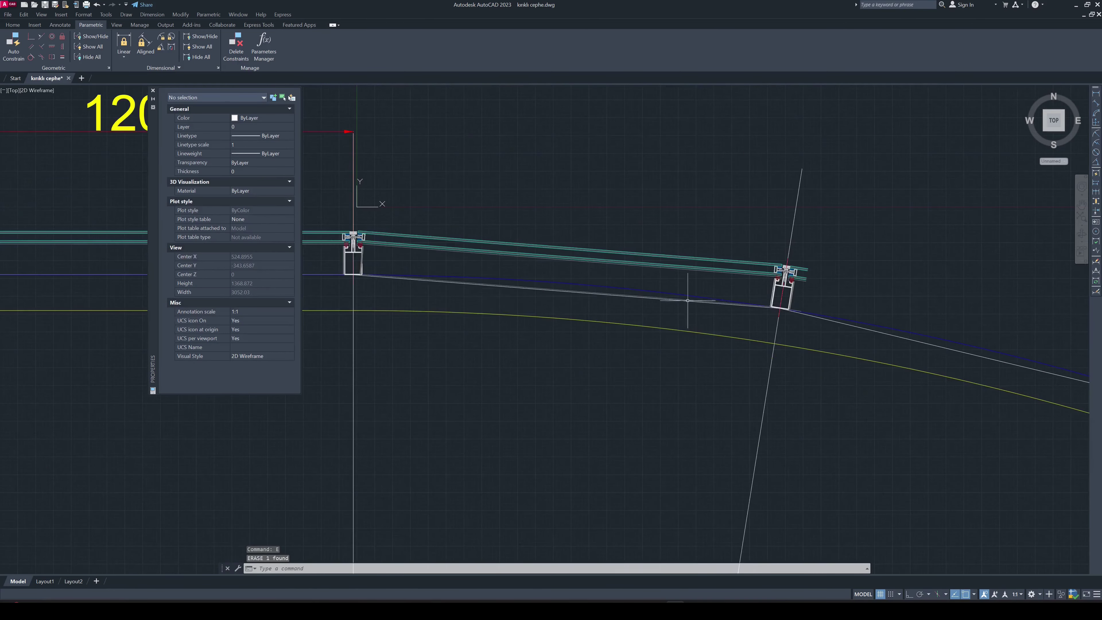
pyautogui.moveTo(688, 300); pyautogui.dragTo(820, 300, button='middle')
pyautogui.scroll(8, 598, 299)
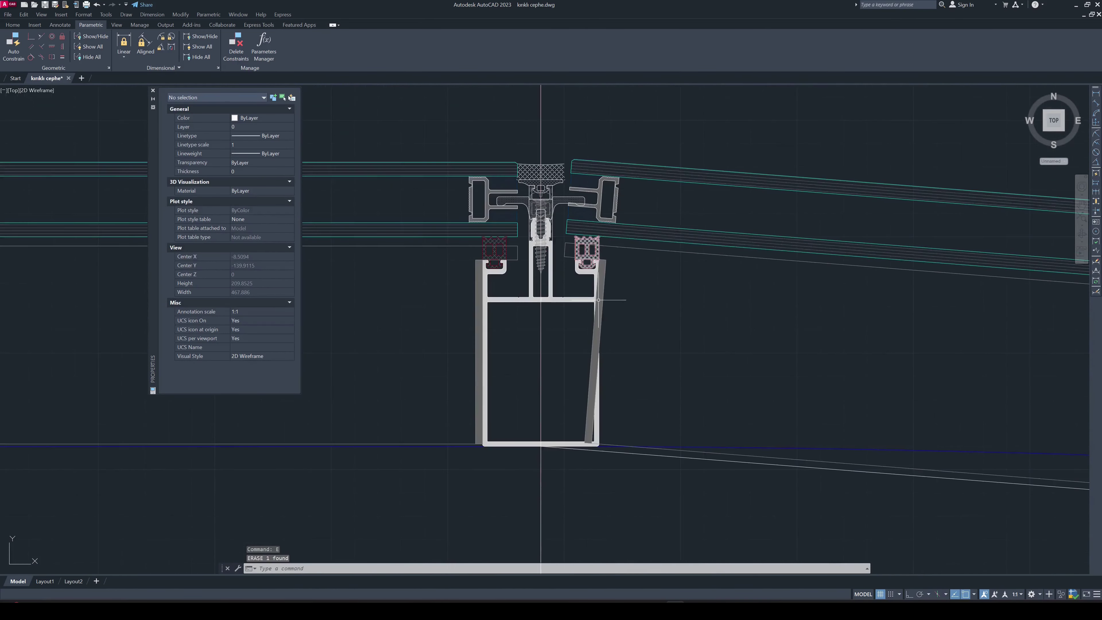
pyautogui.scroll(4, 590, 436)
pyautogui.click(589, 418)
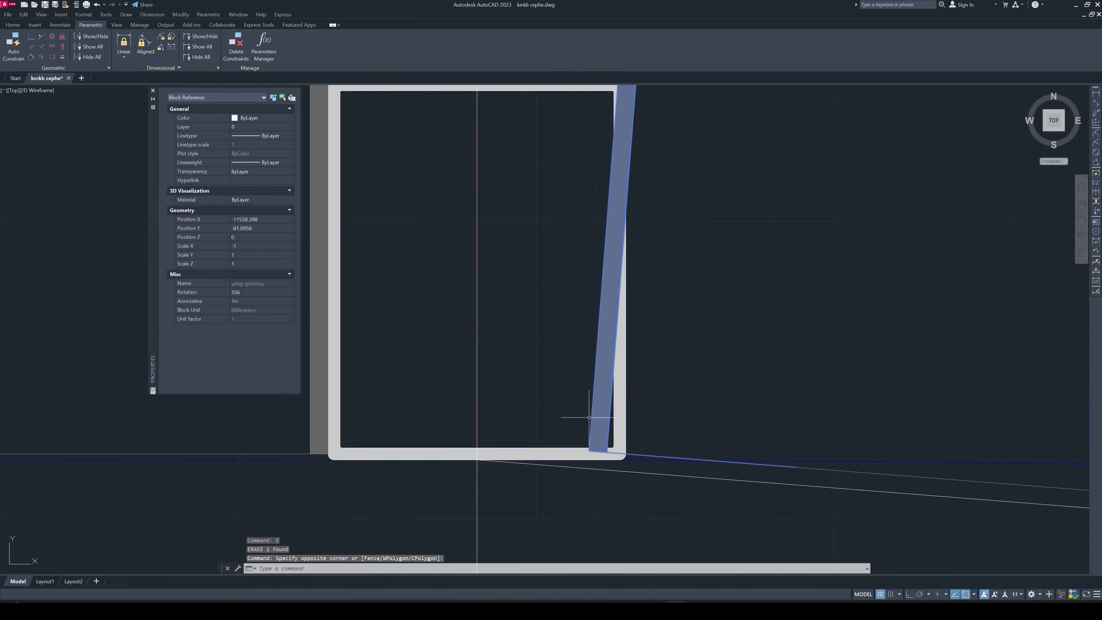
pyautogui.scroll(-2, 589, 416)
pyautogui.press('Escape')
pyautogui.write('X')
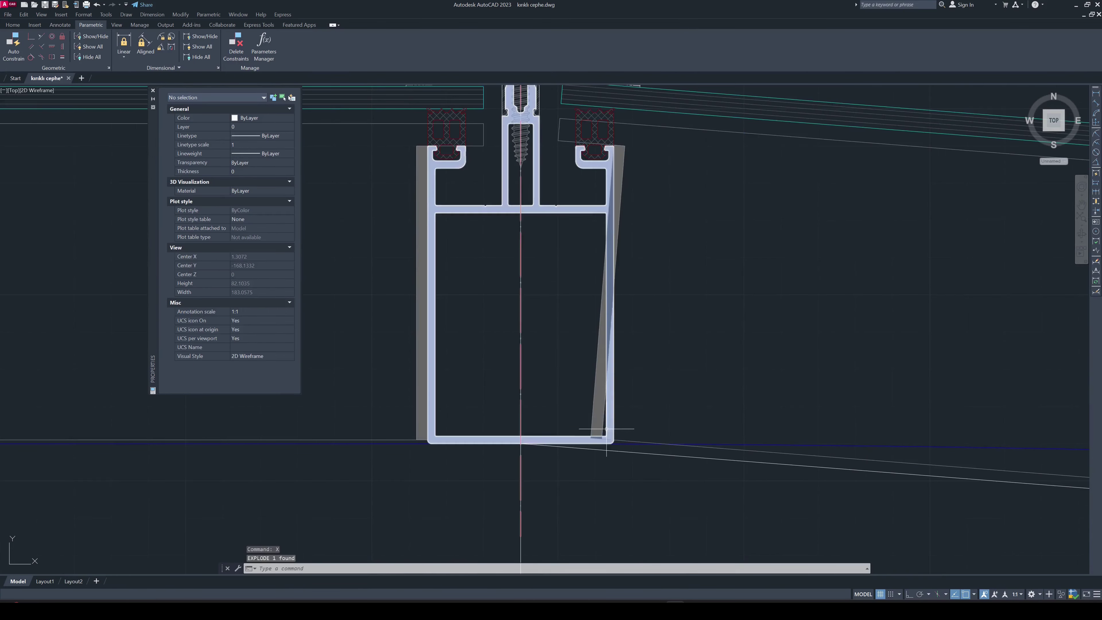
pyautogui.click(599, 418)
pyautogui.write('E')
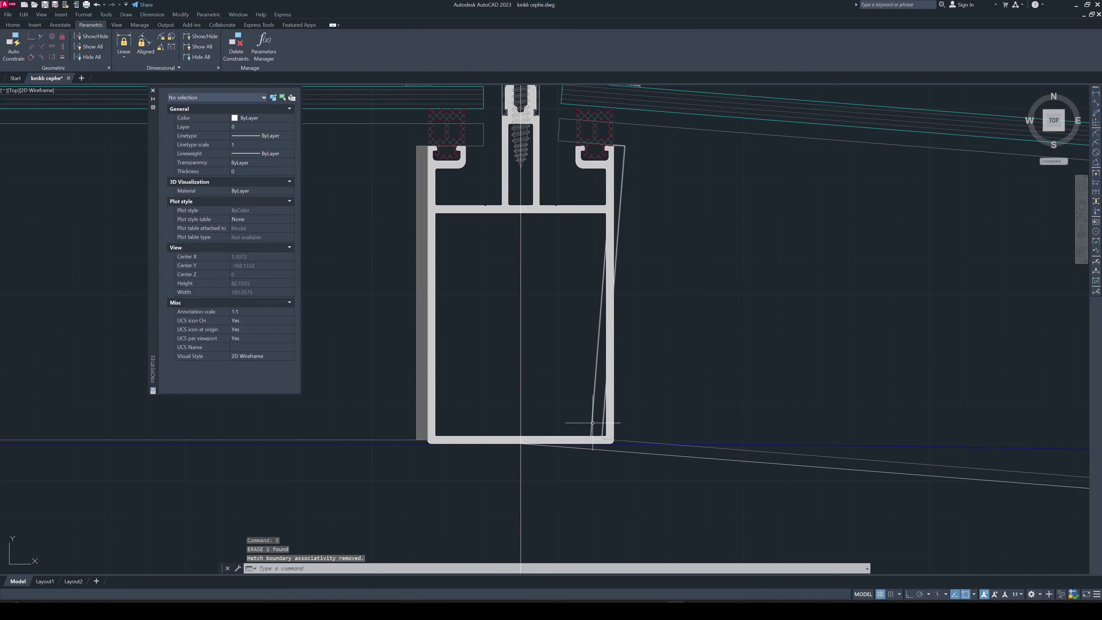
pyautogui.press('Return')
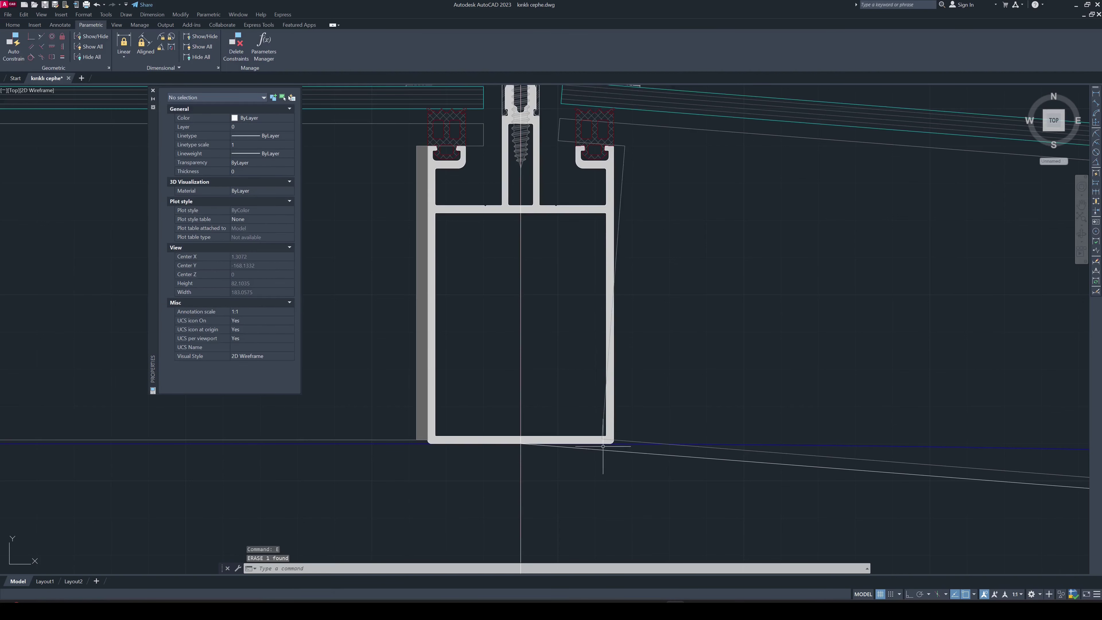
pyautogui.click(617, 177)
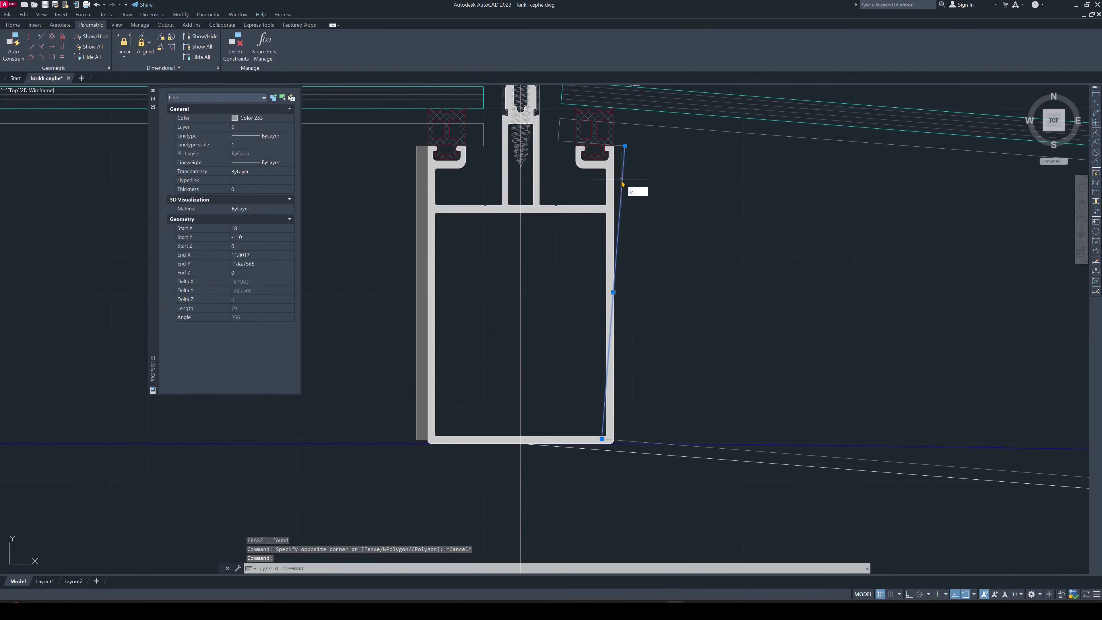
pyautogui.press('Escape')
# Draw a vertical construction line at the mullion's right side
pyautogui.write('l')
pyautogui.press('Return')
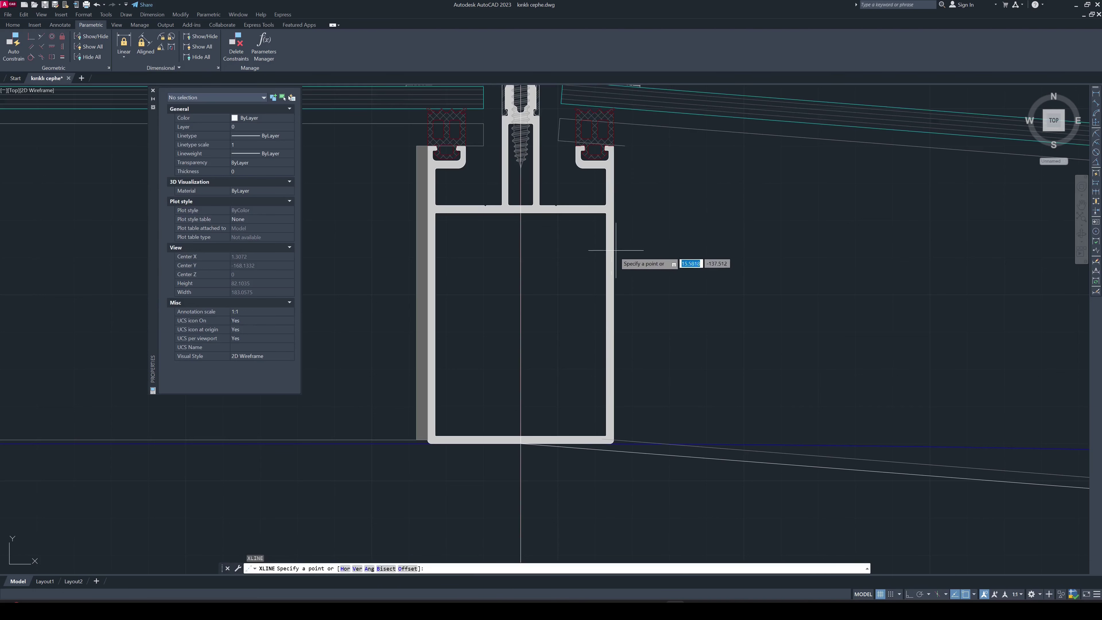
pyautogui.click(613, 257)
pyautogui.click(613, 228)
pyautogui.press('Escape')
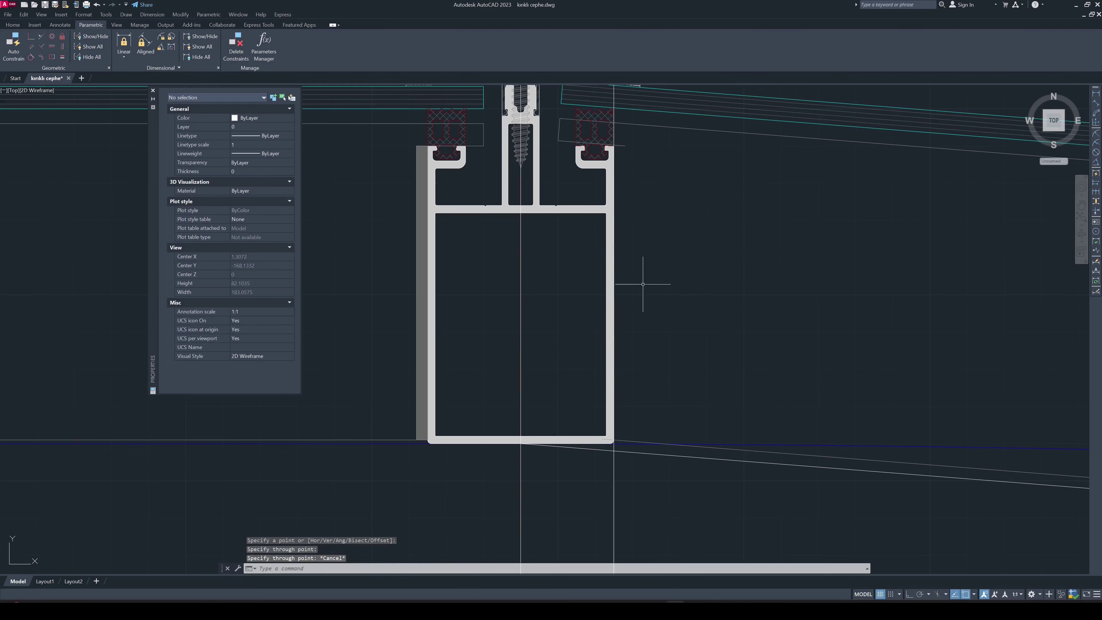
# Offset the vertical construction line by 3 and erase the original
pyautogui.write('o')
pyautogui.press('Return')
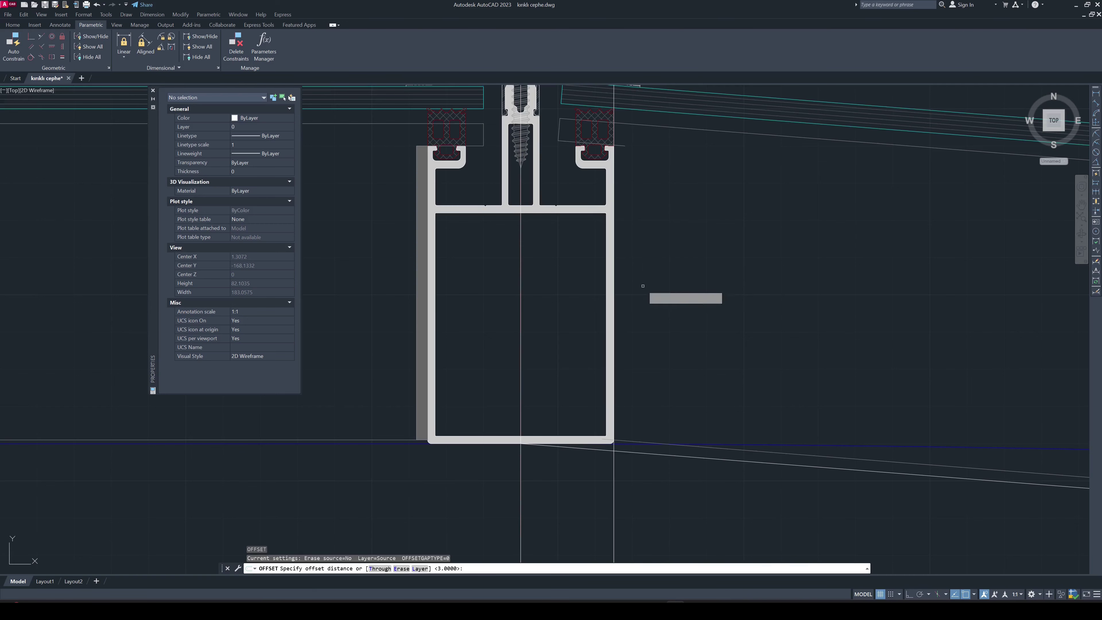
pyautogui.write('3')
pyautogui.press('Return')
pyautogui.scroll(-2, 642, 285)
pyautogui.scroll(-4, 642, 285)
pyautogui.click(633, 365)
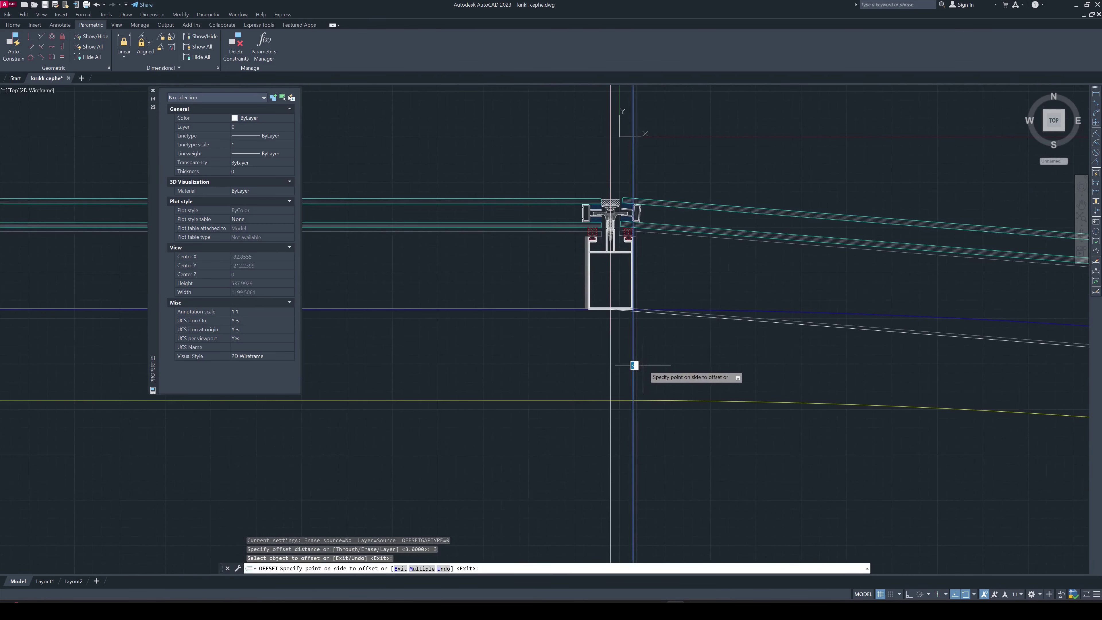
pyautogui.press('Escape')
pyautogui.press('Escape')
pyautogui.scroll(4, 638, 242)
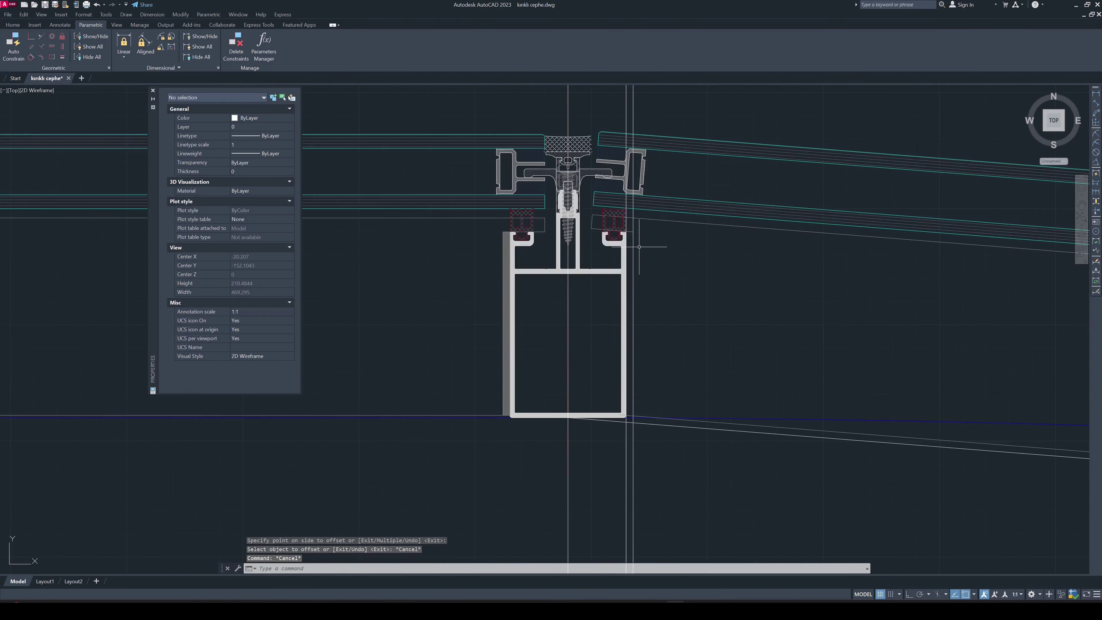
pyautogui.click(625, 126)
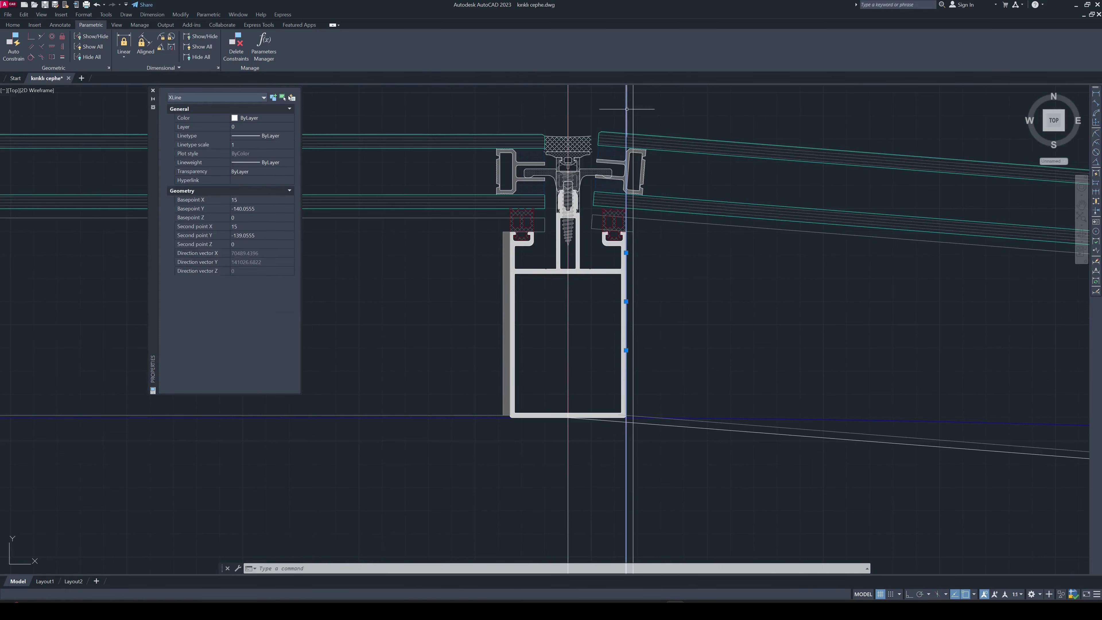
pyautogui.write('E')
pyautogui.press('Return')
# Trim the new line past the gasket and below the mullion base
pyautogui.write('TR')
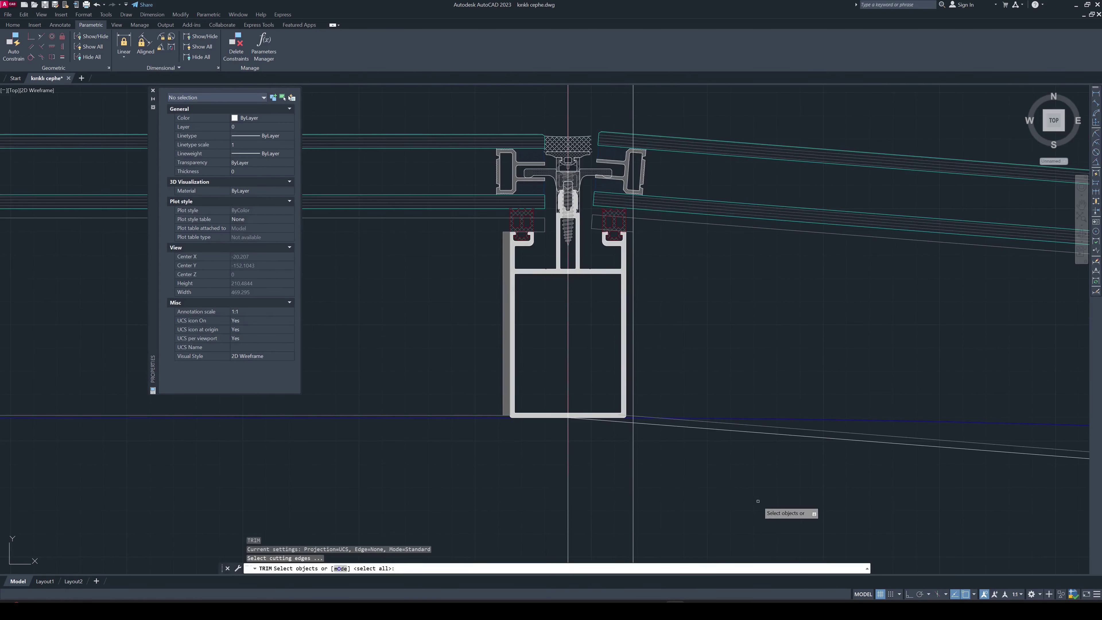
pyautogui.press('Return')
pyautogui.click(757, 501)
pyautogui.click(598, 177)
pyautogui.press('Return')
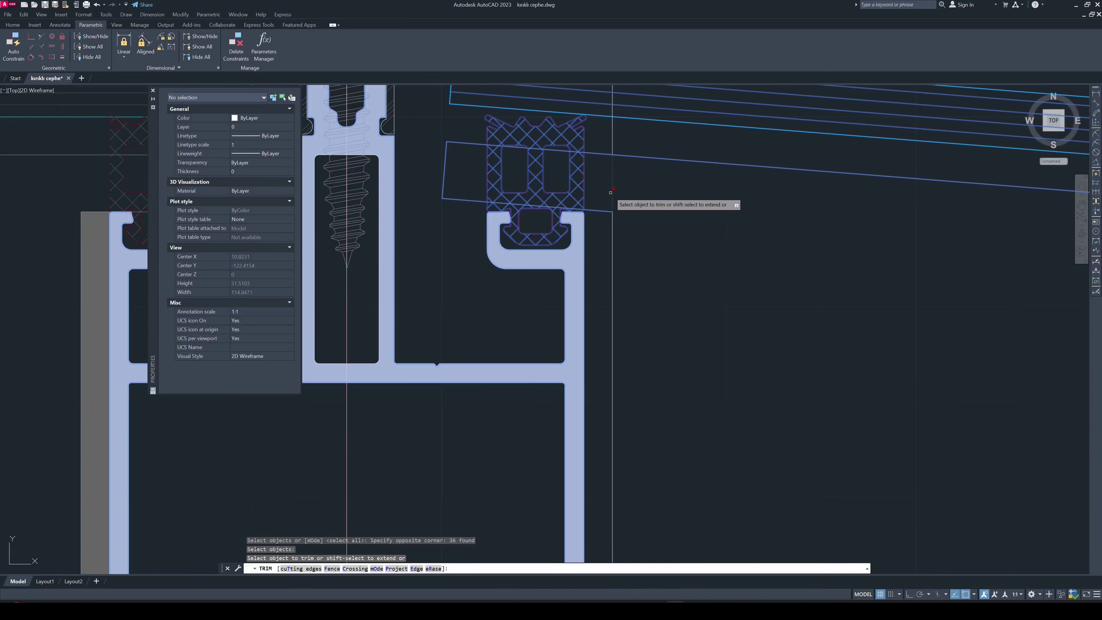
pyautogui.moveTo(610, 192); pyautogui.dragTo(618, 199)
pyautogui.scroll(-4, 616, 195)
pyautogui.scroll(4, 655, 386)
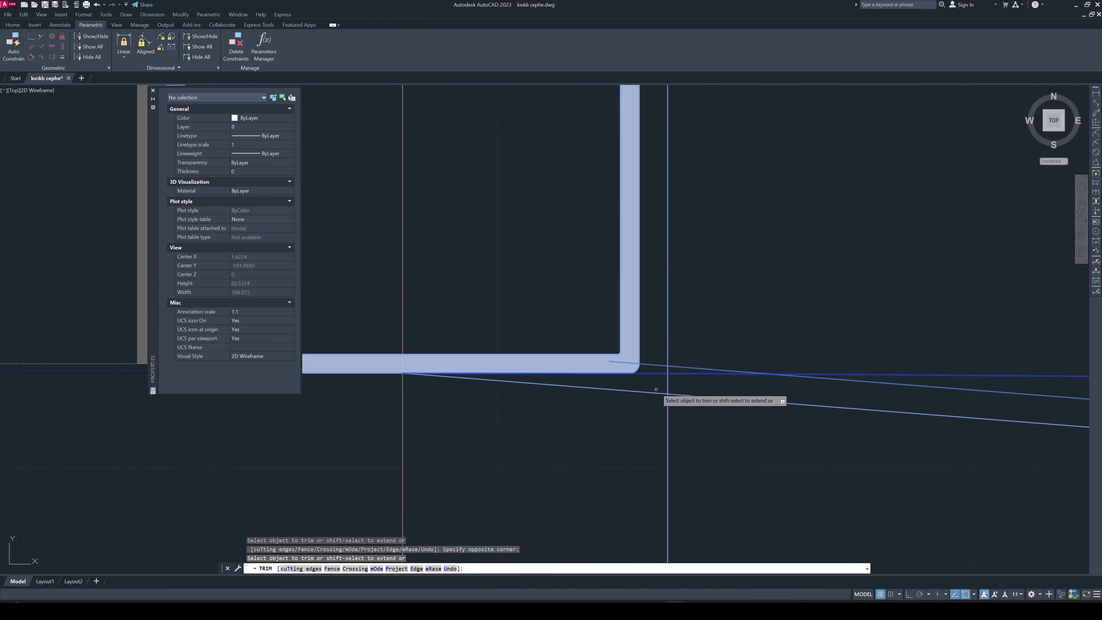
pyautogui.click(657, 369)
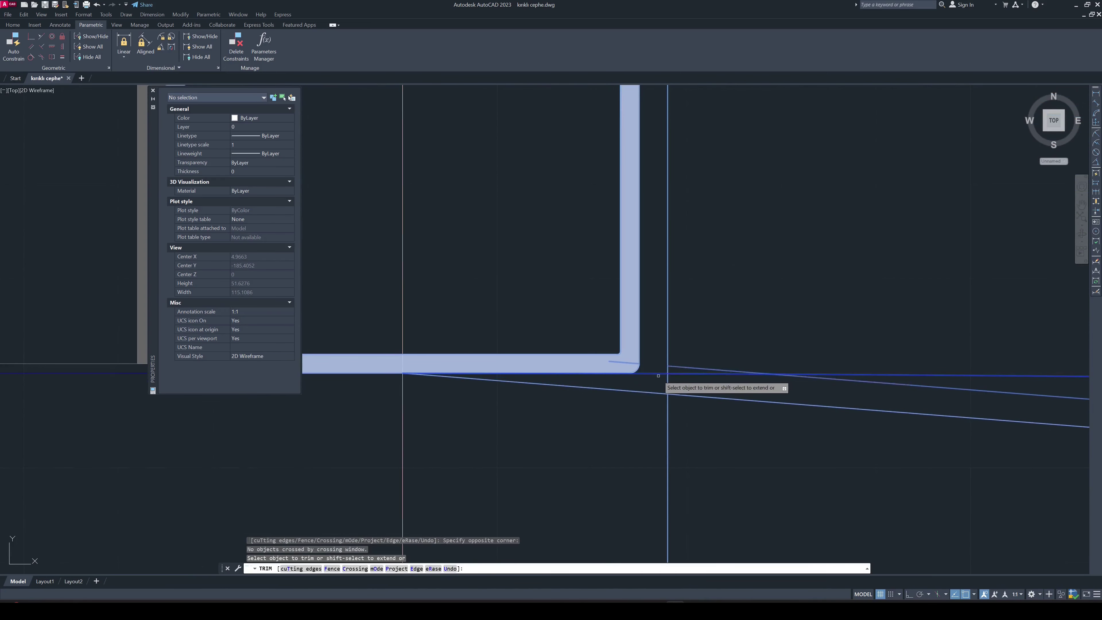
pyautogui.scroll(5, 676, 356)
pyautogui.scroll(-7, 674, 346)
pyautogui.scroll(2, 673, 347)
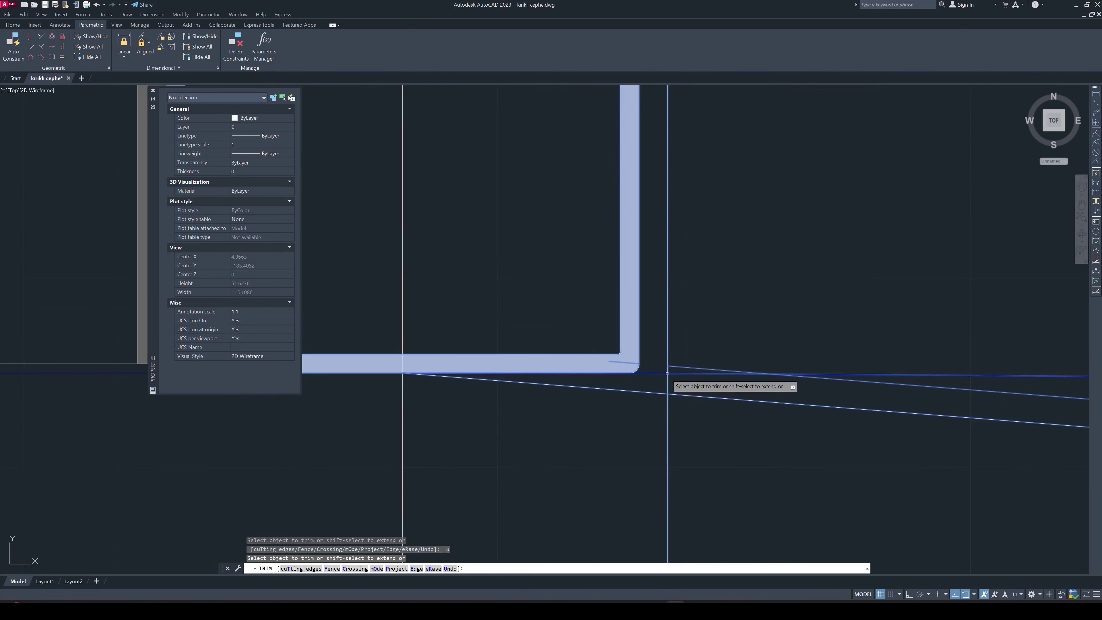
pyautogui.press('Escape')
# Trim again using four cutting edges picked at the mullion's lower corner
pyautogui.press('Return')
pyautogui.click(741, 443)
pyautogui.click(680, 372)
pyautogui.press('Return')
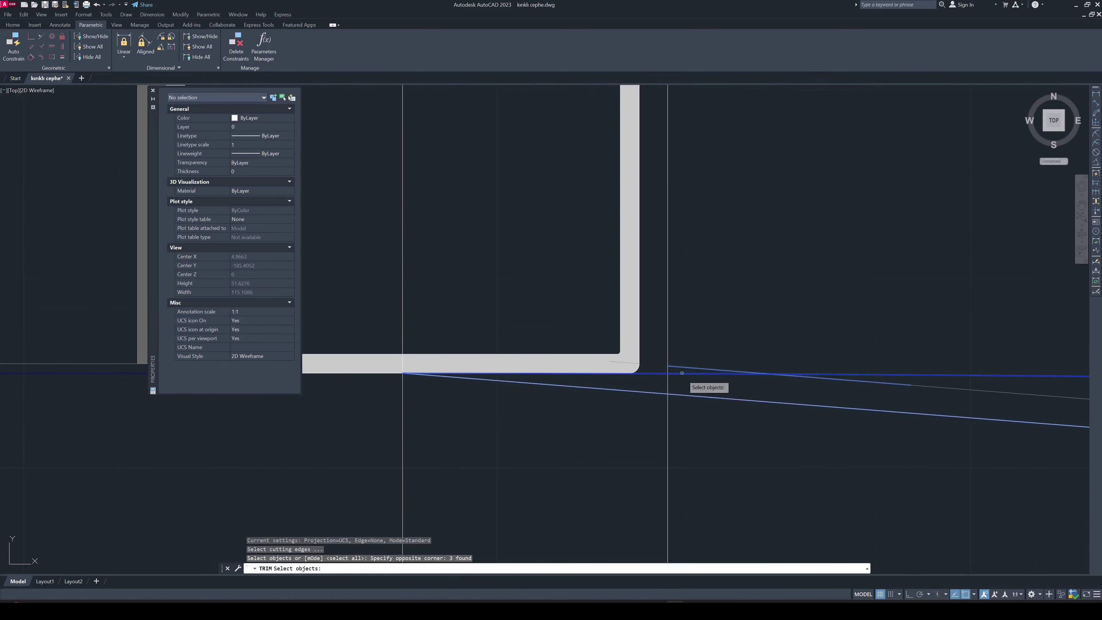
pyautogui.scroll(5, 675, 390)
pyautogui.scroll(-8, 652, 292)
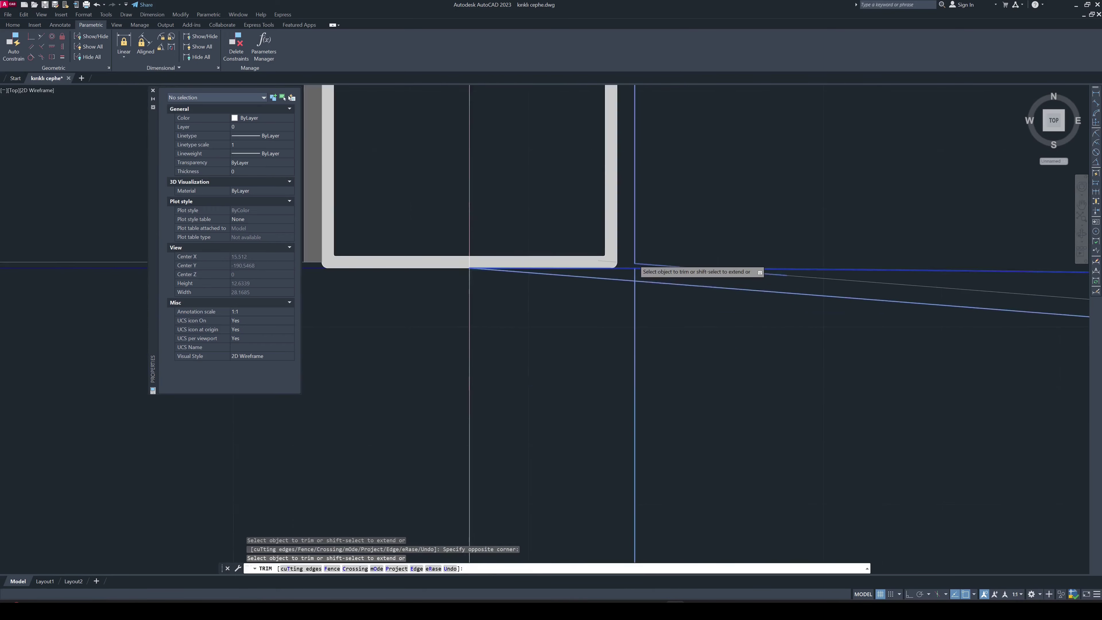
pyautogui.press('Escape')
# Erase the stray line piece left below the mullion
pyautogui.write('e')
pyautogui.press('Return')
pyautogui.click(542, 339)
pyautogui.click(604, 253)
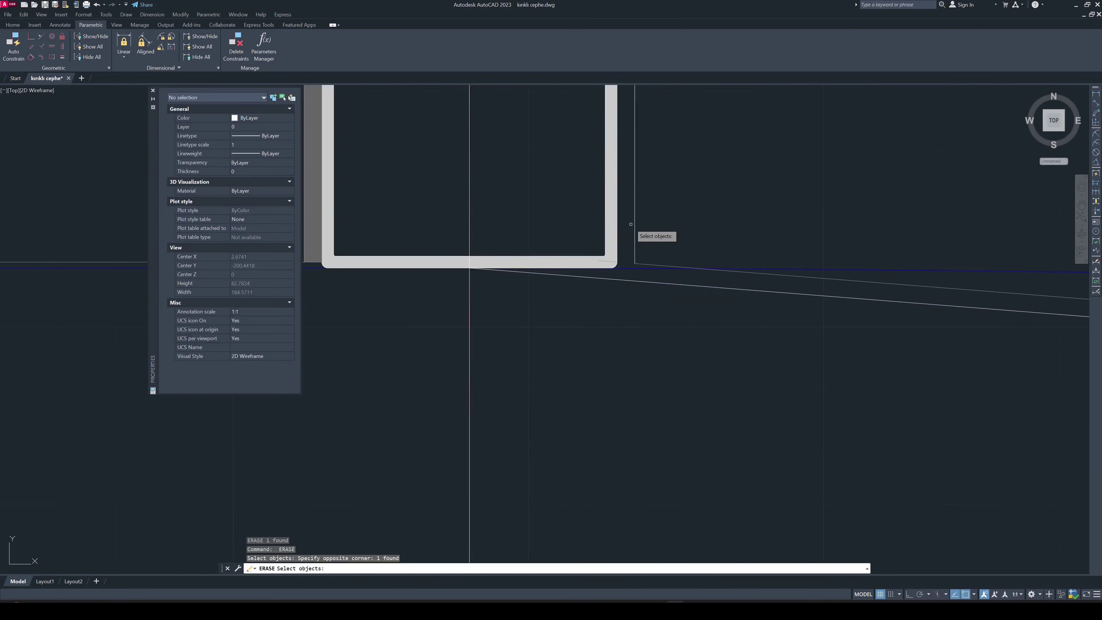
pyautogui.press('Return')
pyautogui.scroll(-4, 640, 249)
pyautogui.scroll(4, 640, 249)
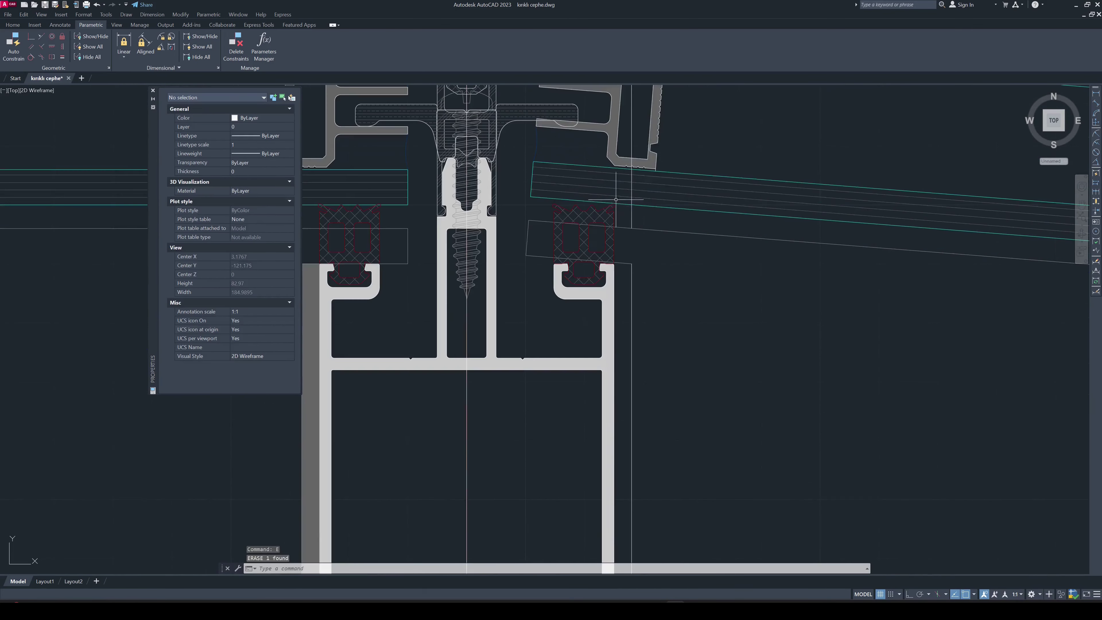
pyautogui.click(630, 221)
pyautogui.press('Escape')
pyautogui.scroll(-3, 655, 356)
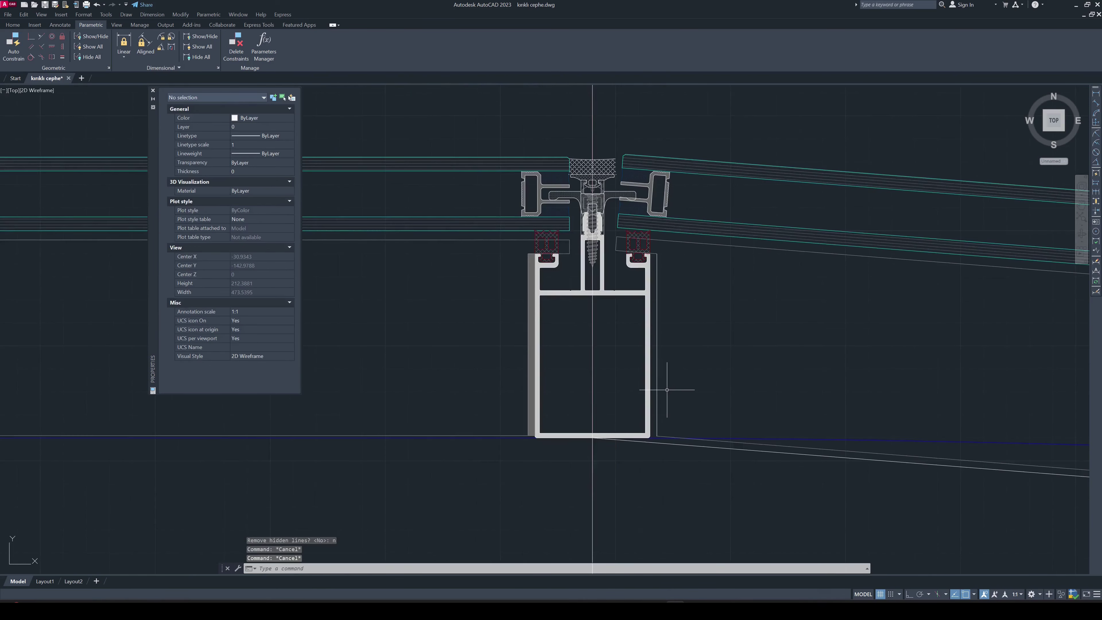
pyautogui.scroll(8, 660, 369)
# Draw a temporary horizontal construction line through the mullion profile corner, then delete it
pyautogui.write('xl')
pyautogui.press('Return')
pyautogui.click(637, 357)
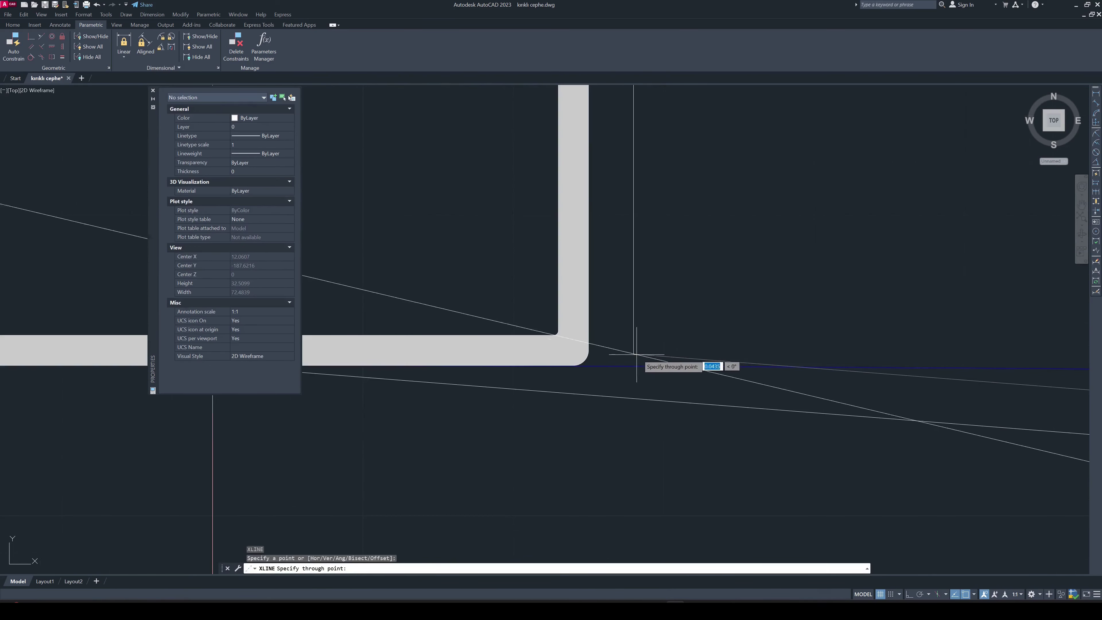
pyautogui.click(666, 356)
pyautogui.press('Escape')
pyautogui.scroll(-4, 643, 373)
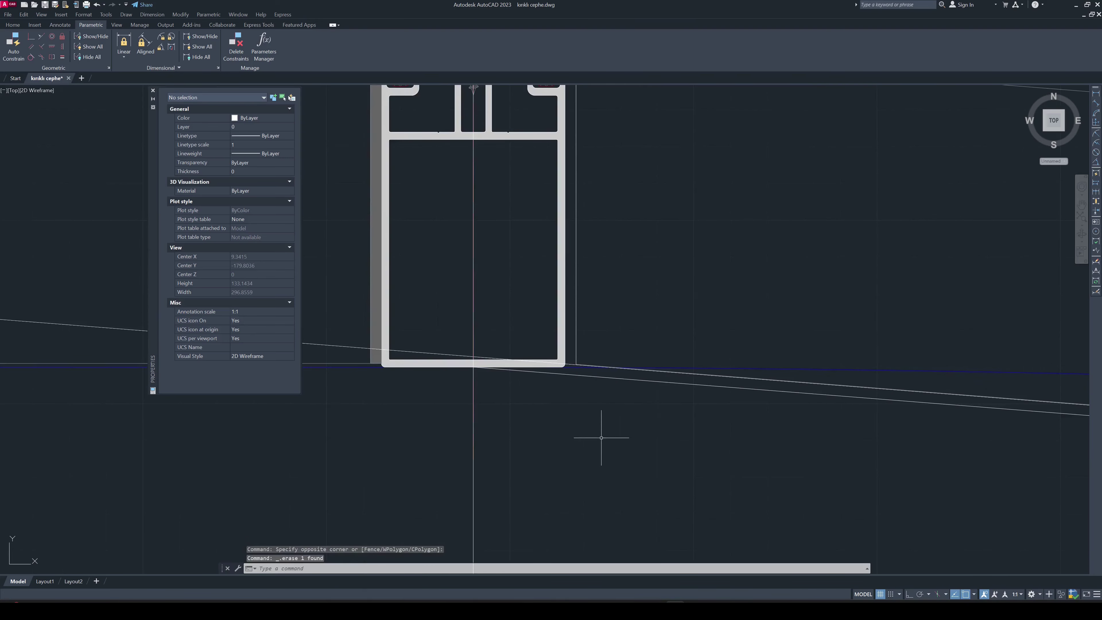
pyautogui.press('Delete')
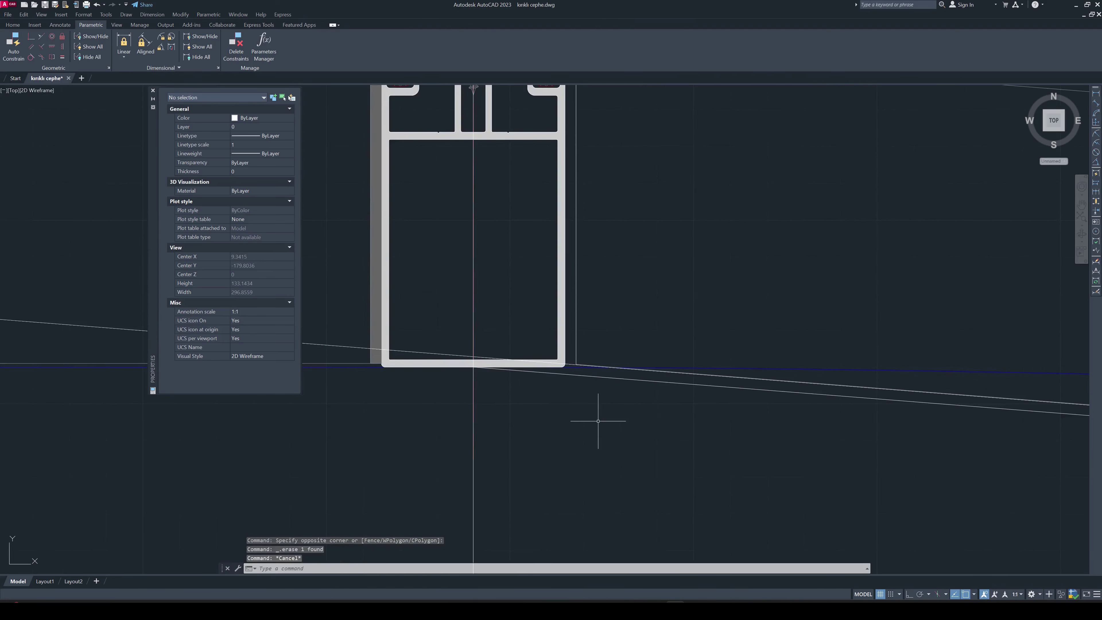
pyautogui.moveTo(602, 280); pyautogui.dragTo(600, 359, button='middle')
pyautogui.press('Escape')
pyautogui.press('Escape')
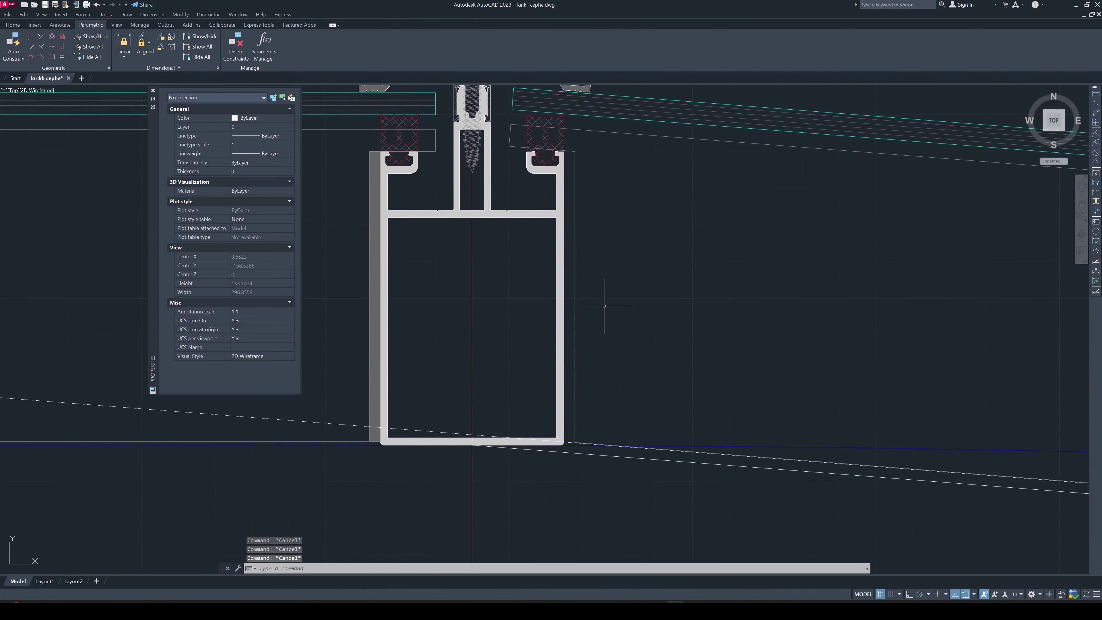
# Create a boundary polyline in the strip beside the mullion's right edge, erase one object, and zoom out
pyautogui.write('bo')
pyautogui.press('Return')
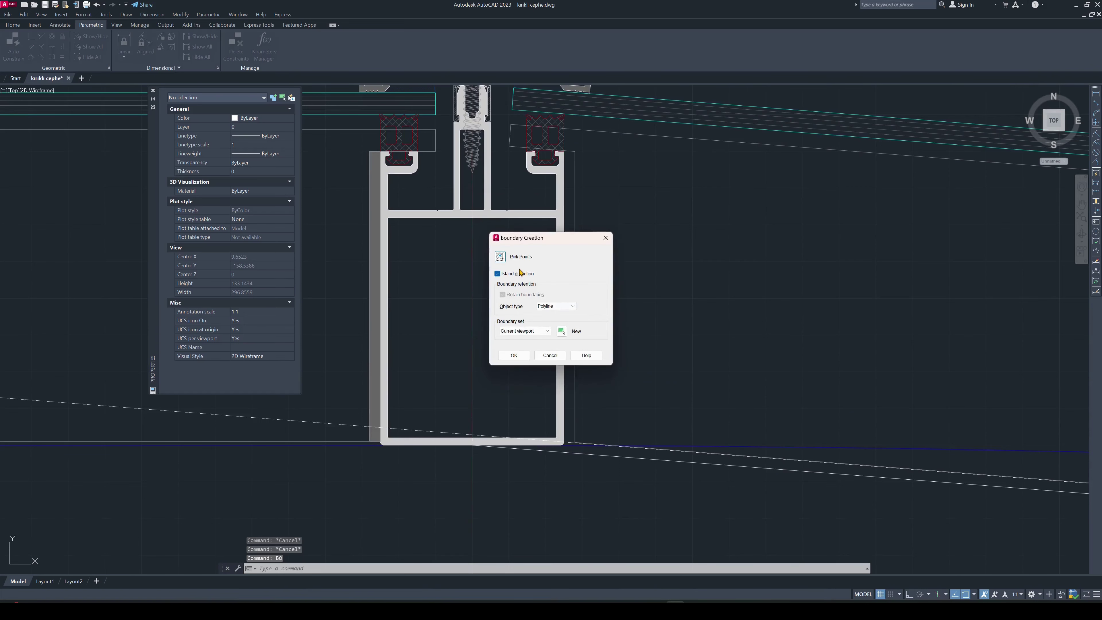
pyautogui.click(572, 221)
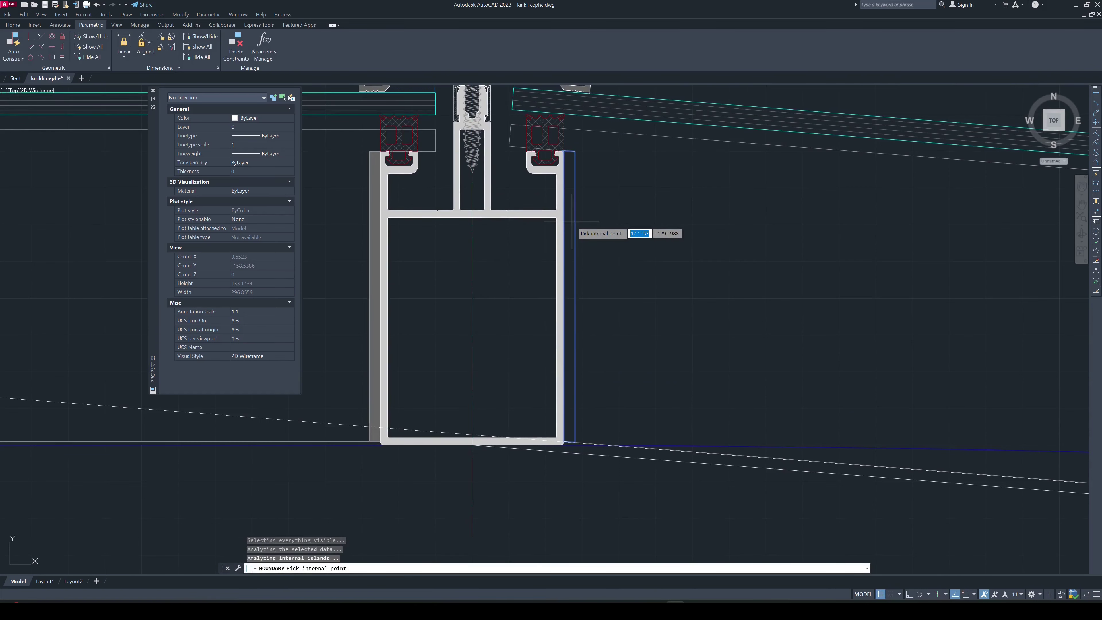
pyautogui.press('Return')
pyautogui.scroll(-6, 574, 239)
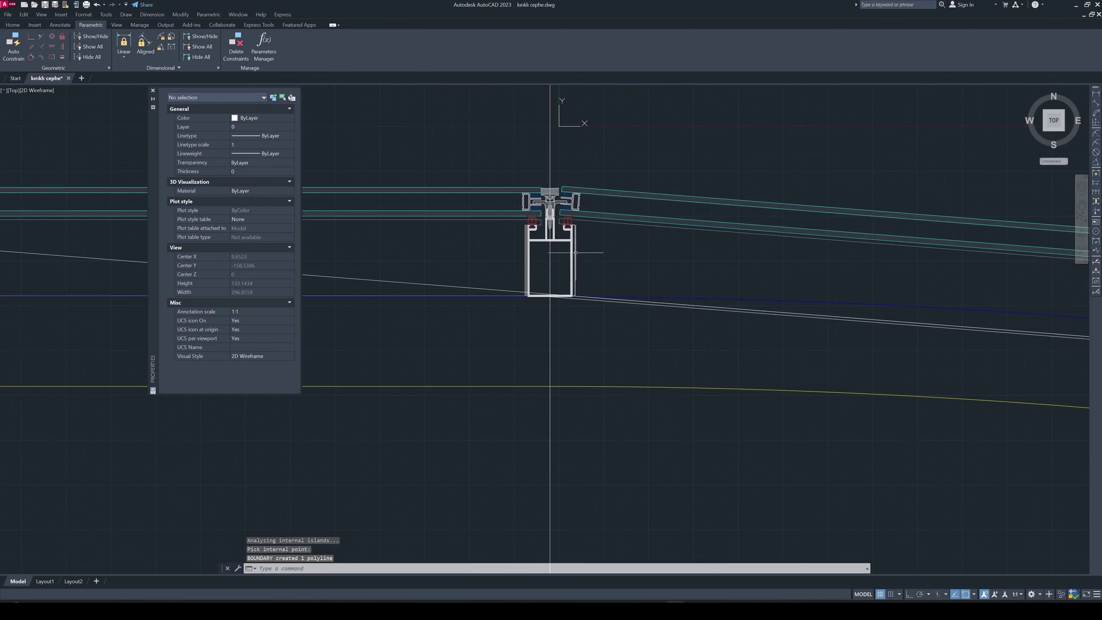
pyautogui.click(515, 295)
pyautogui.write('e')
pyautogui.press('Return')
pyautogui.scroll(-5, 589, 290)
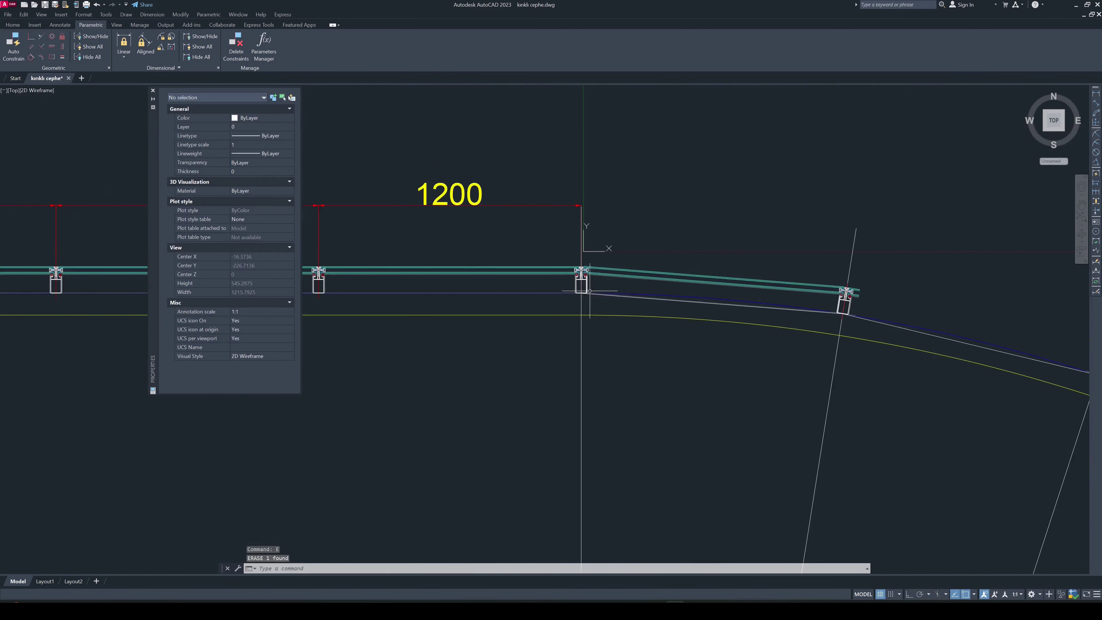
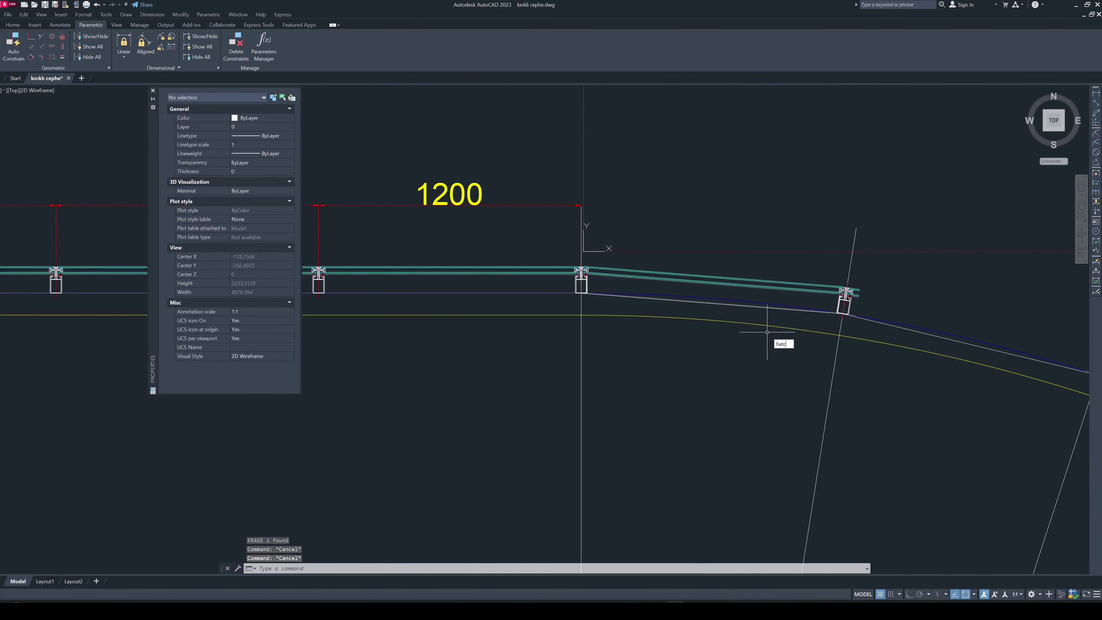
# Hatch the narrow strip along the mullion profile's right edge
pyautogui.write('h')
pyautogui.press('Return')
pyautogui.scroll(10, 853, 310)
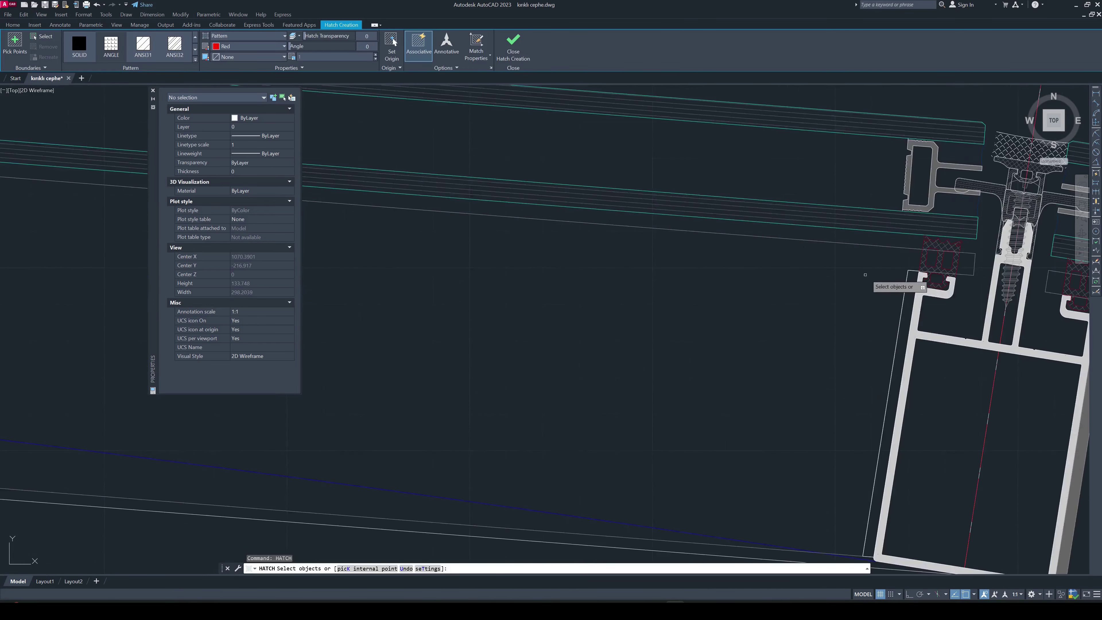
pyautogui.click(902, 281)
pyautogui.scroll(-5, 902, 281)
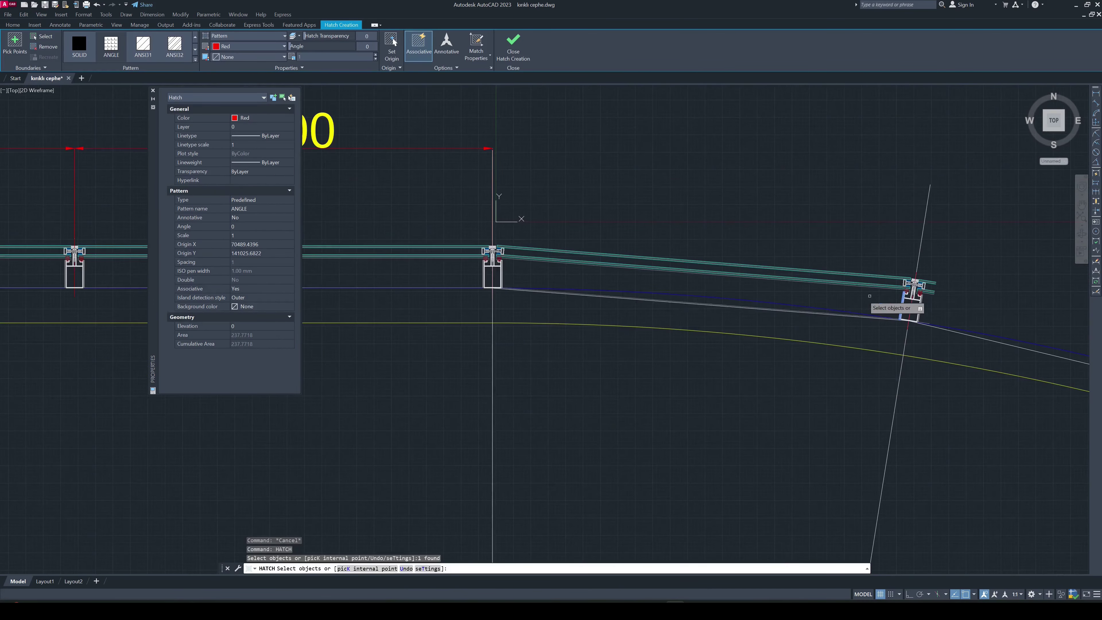
pyautogui.scroll(2, 475, 246)
pyautogui.scroll(3, 449, 242)
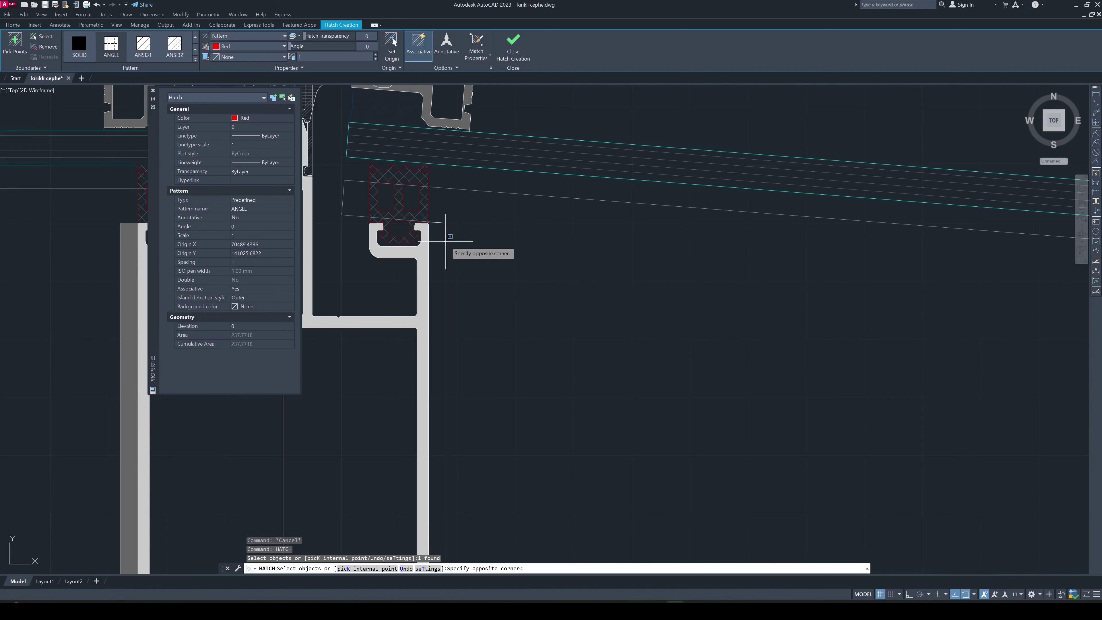
pyautogui.click(446, 241)
pyautogui.press('Escape')
pyautogui.press('Escape')
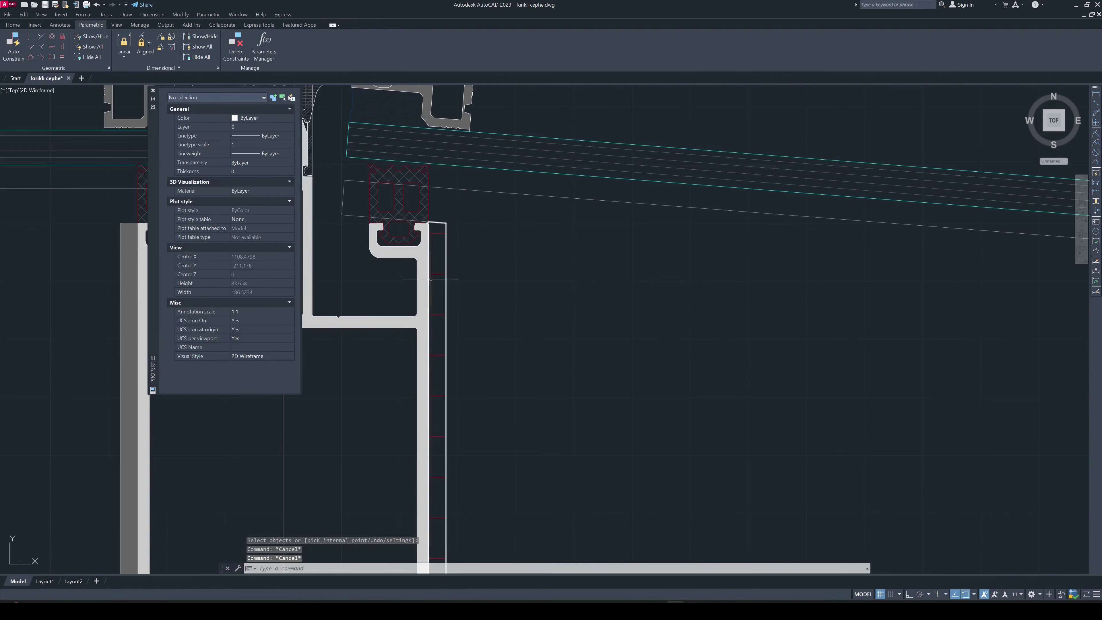
# Switch the new hatch to a SOLID pattern with a grey colour
pyautogui.click(430, 279)
pyautogui.click(305, 184)
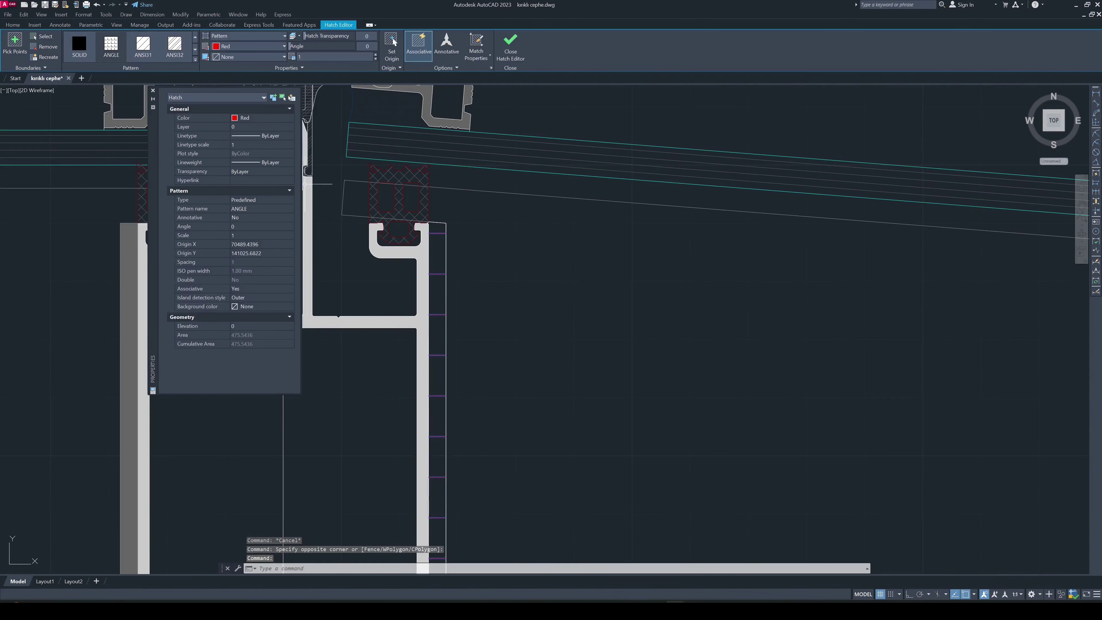
pyautogui.click(86, 57)
pyautogui.click(254, 118)
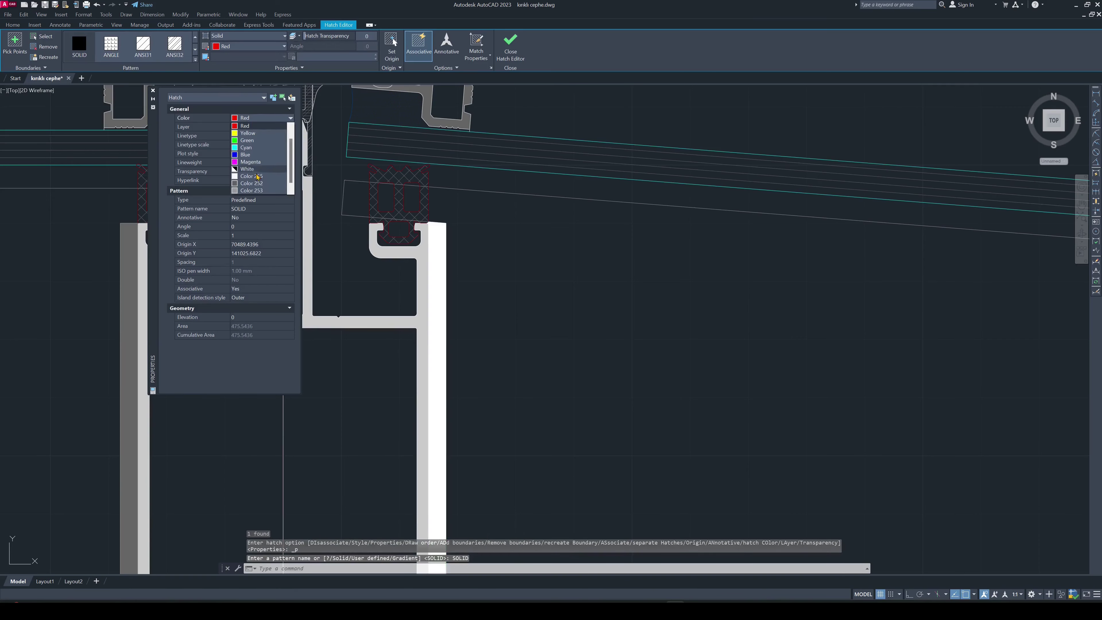
pyautogui.click(256, 191)
pyautogui.press('Escape')
pyautogui.press('Escape')
# Pan along the curved run to the angled mullions near the 1200 dimension
pyautogui.scroll(-3, 543, 262)
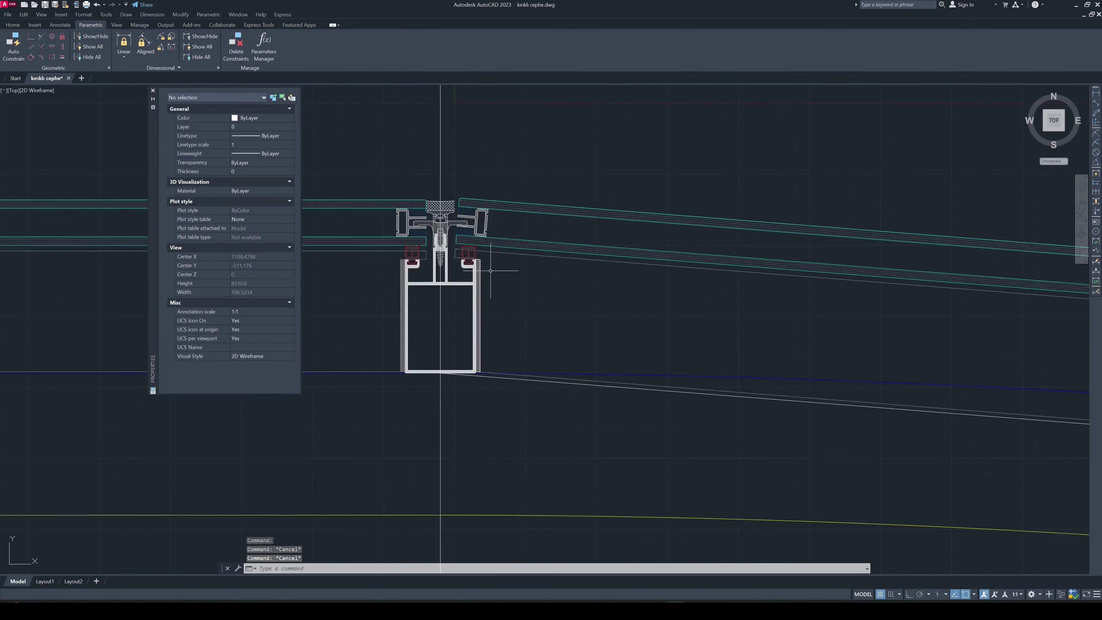
pyautogui.moveTo(806, 301); pyautogui.dragTo(699, 297, button='middle')
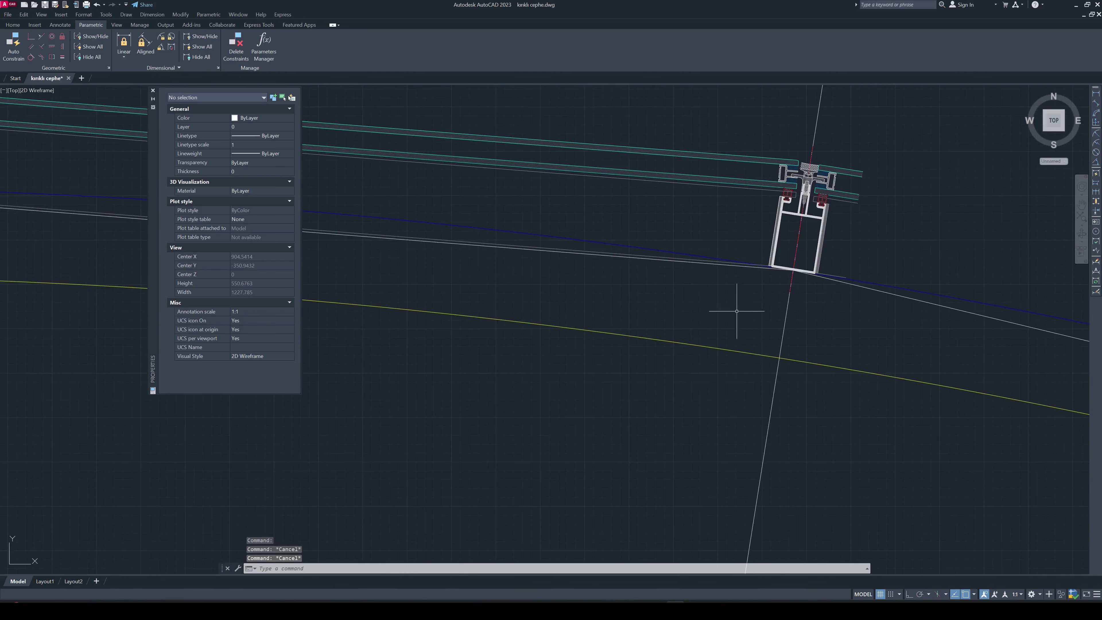
pyautogui.scroll(-3, 784, 306)
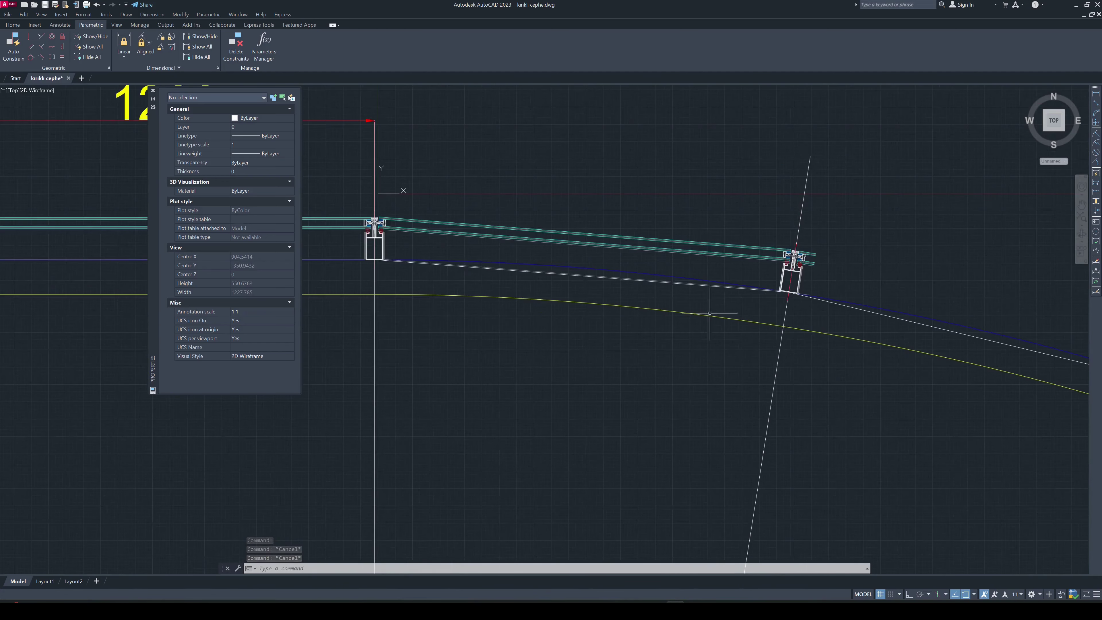
pyautogui.moveTo(477, 301); pyautogui.dragTo(664, 325, button='middle')
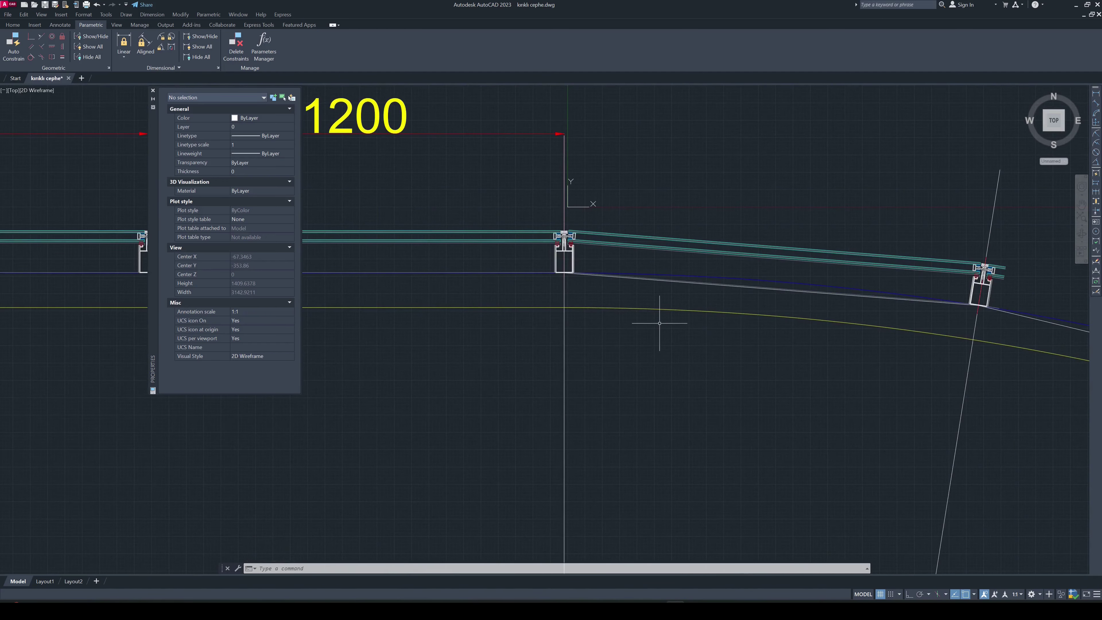
pyautogui.scroll(2, 659, 323)
pyautogui.scroll(-4, 659, 317)
pyautogui.moveTo(816, 351); pyautogui.dragTo(624, 315, button='middle')
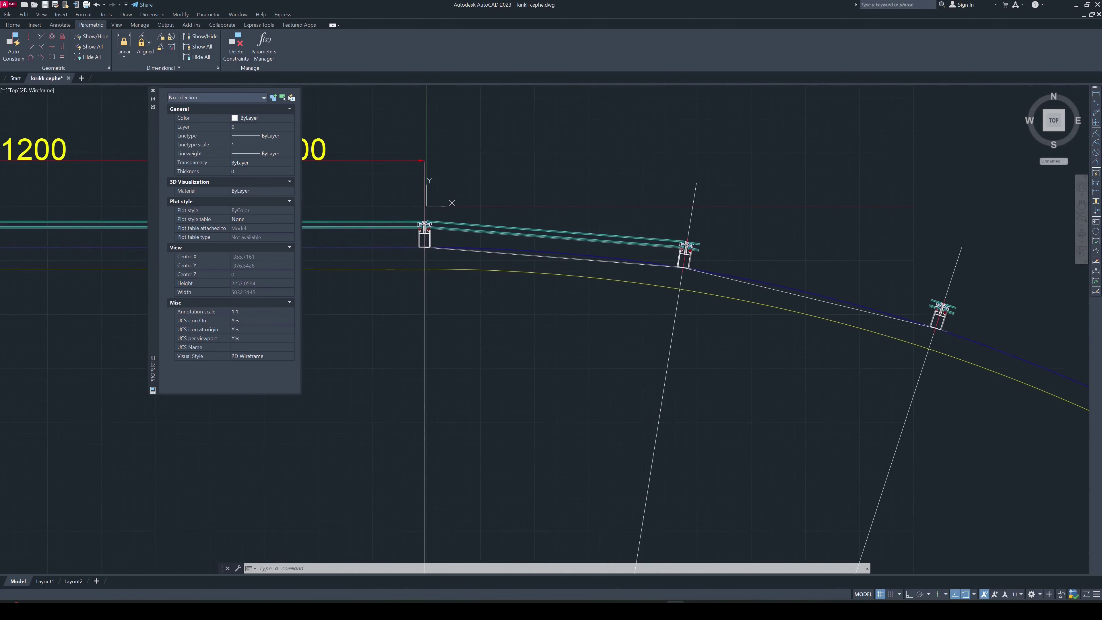
pyautogui.scroll(3, 696, 250)
pyautogui.click(690, 248)
pyautogui.press('Escape')
pyautogui.scroll(-3, 697, 250)
pyautogui.scroll(3, 856, 300)
# Explode the right angled mullion block with X
pyautogui.click(926, 309)
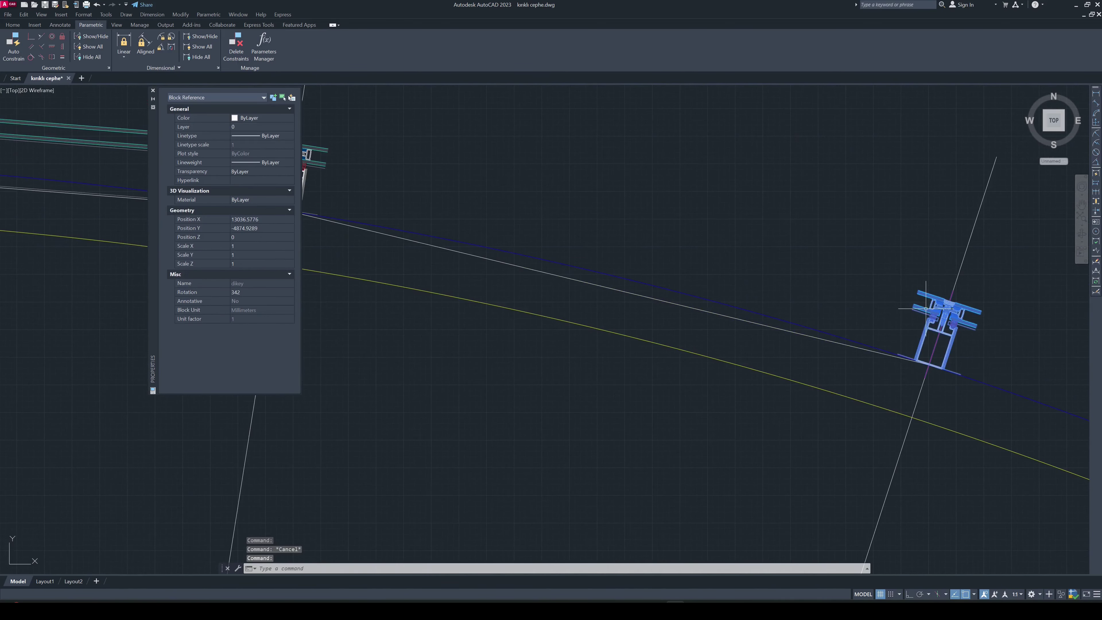
pyautogui.write('x')
pyautogui.press('Return')
pyautogui.moveTo(531, 281); pyautogui.dragTo(865, 339, button='middle')
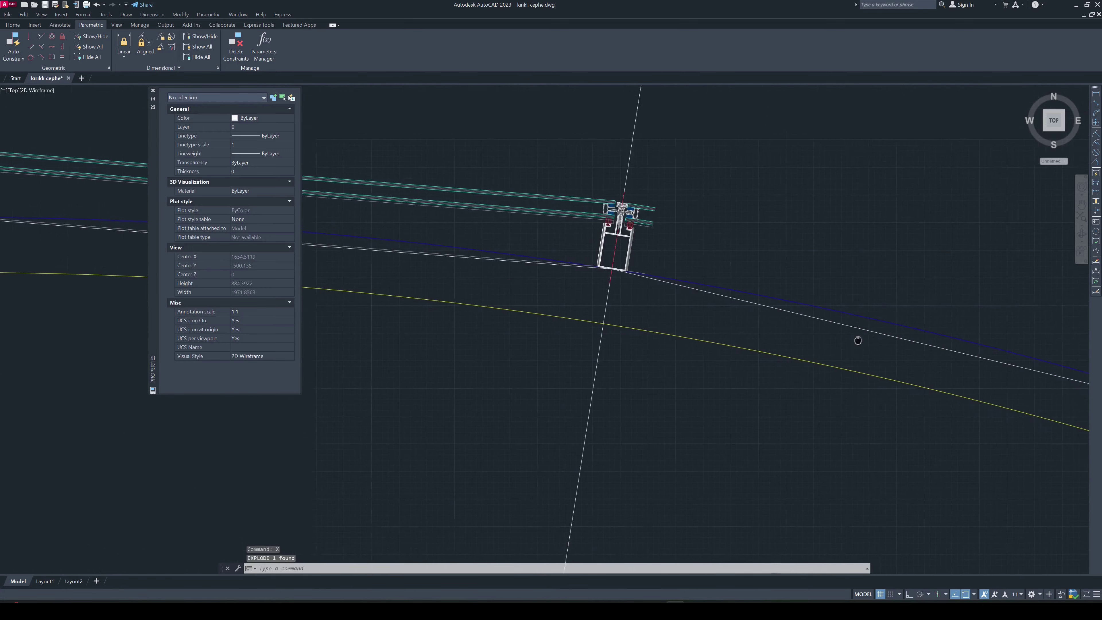
pyautogui.scroll(3, 661, 234)
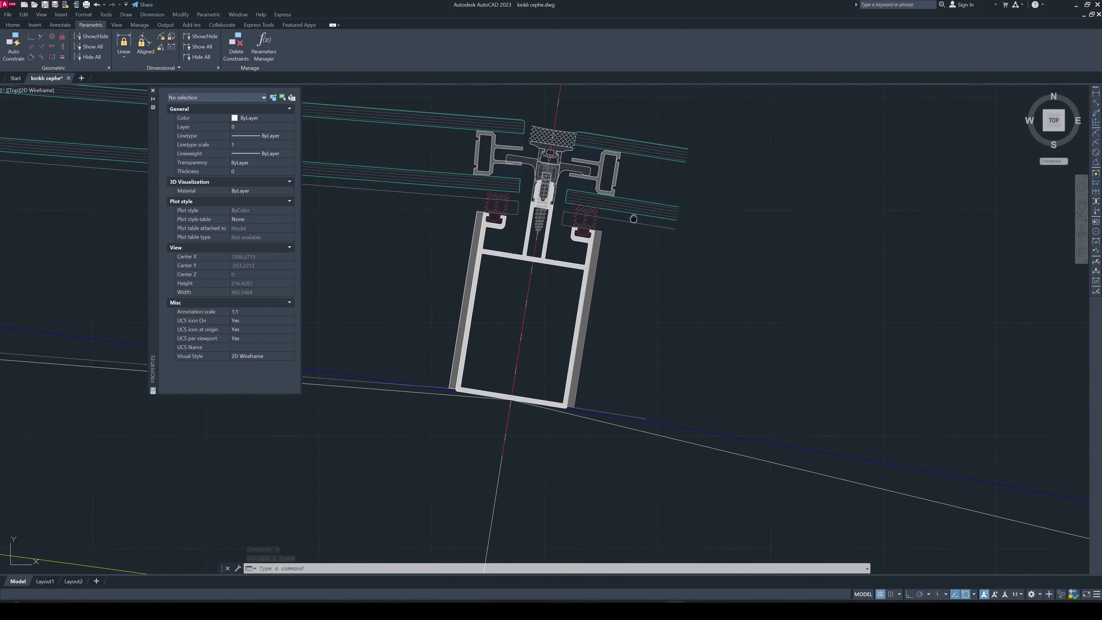
pyautogui.scroll(1, 660, 269)
# Start rotating the two glazing lines about a base point at the mullion
pyautogui.press('Escape')
pyautogui.press('Escape')
pyautogui.write('Ro')
pyautogui.press('Return')
pyautogui.click(768, 316)
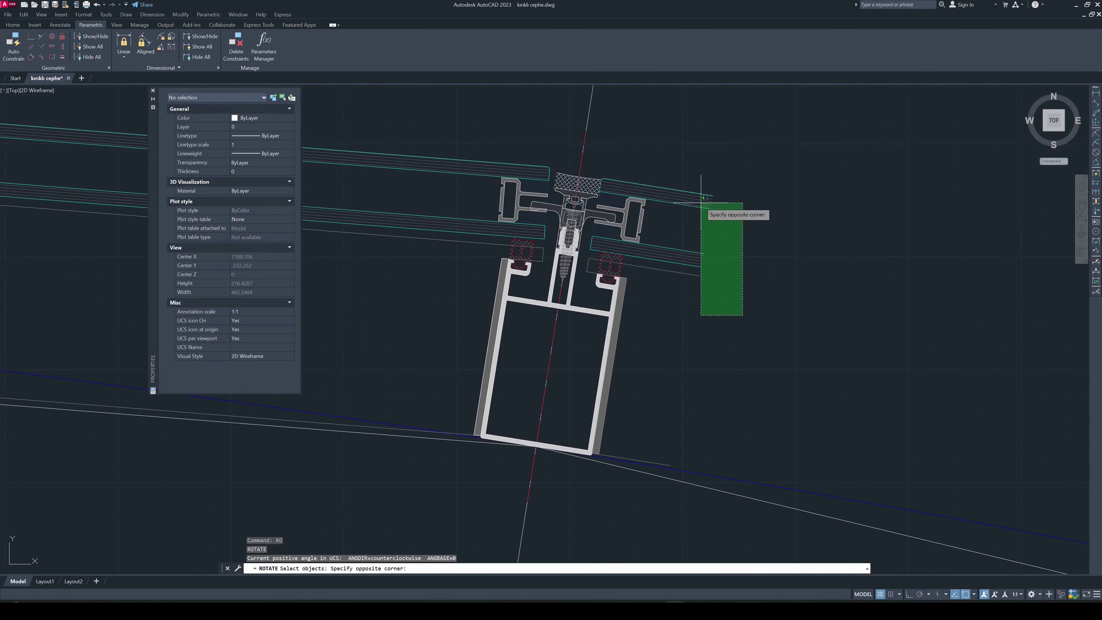
pyautogui.click(587, 163)
pyautogui.press('Return')
pyautogui.scroll(5, 651, 257)
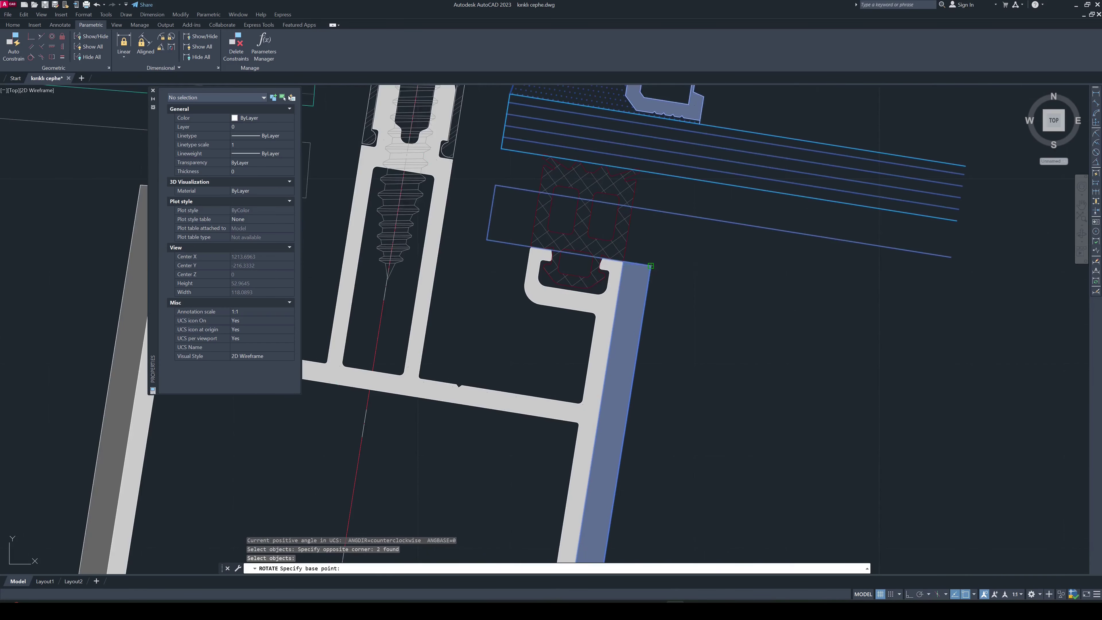
pyautogui.click(650, 264)
# Align the glazing lines to the facade line using a reference angle from the glass edge
pyautogui.write('r')
pyautogui.press('Return')
pyautogui.click(650, 265)
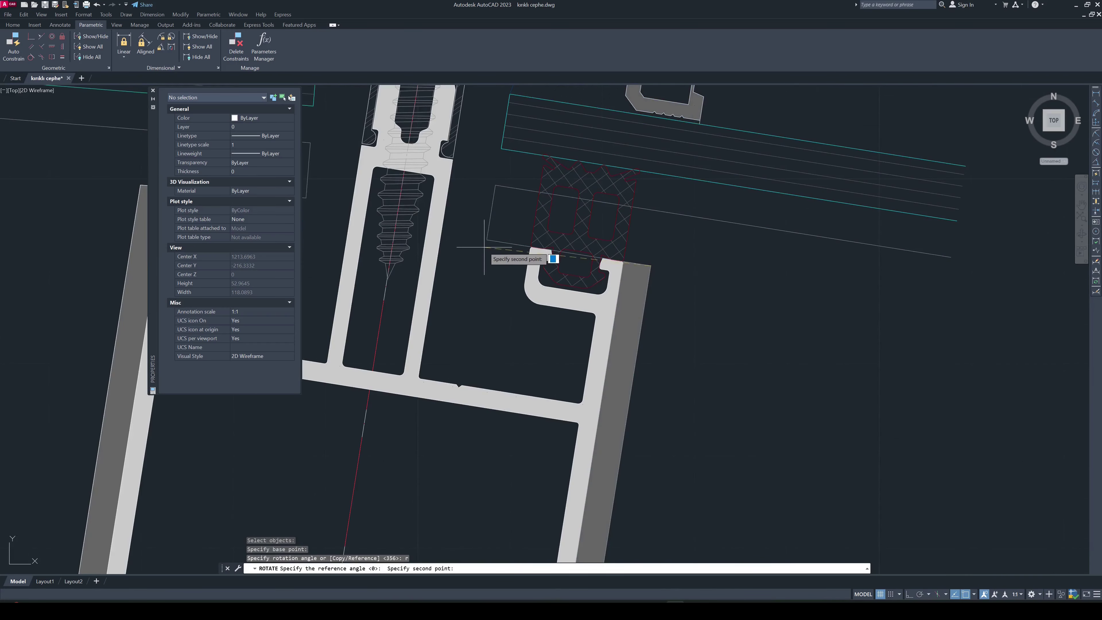
pyautogui.click(486, 240)
pyautogui.write('p')
pyautogui.press('Return')
pyautogui.scroll(-3, 487, 240)
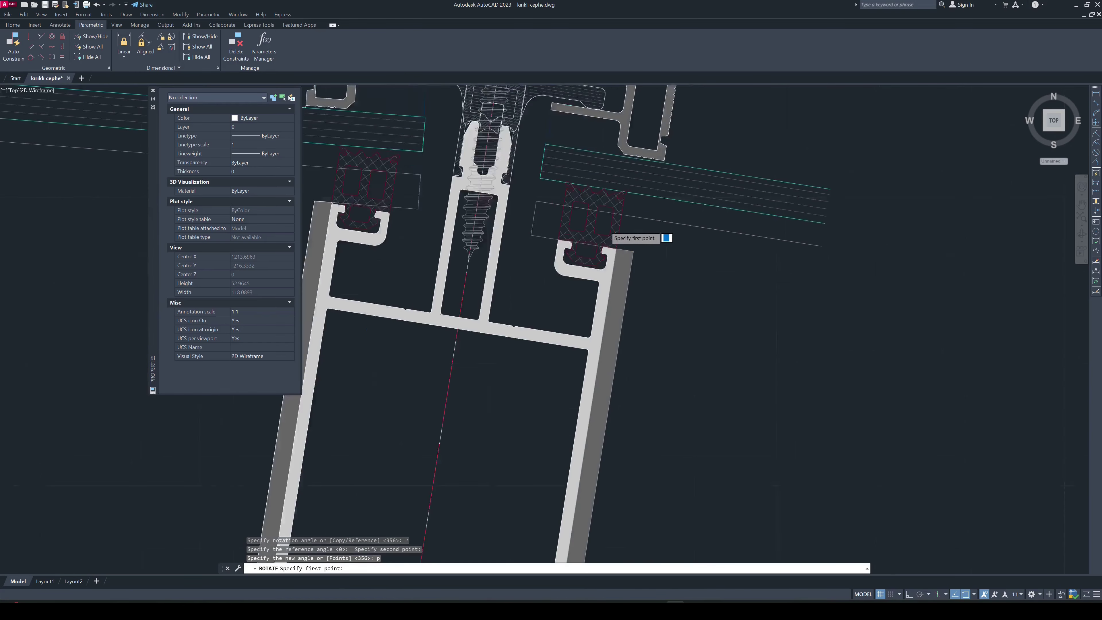
pyautogui.scroll(-2, 578, 239)
pyautogui.click(822, 480)
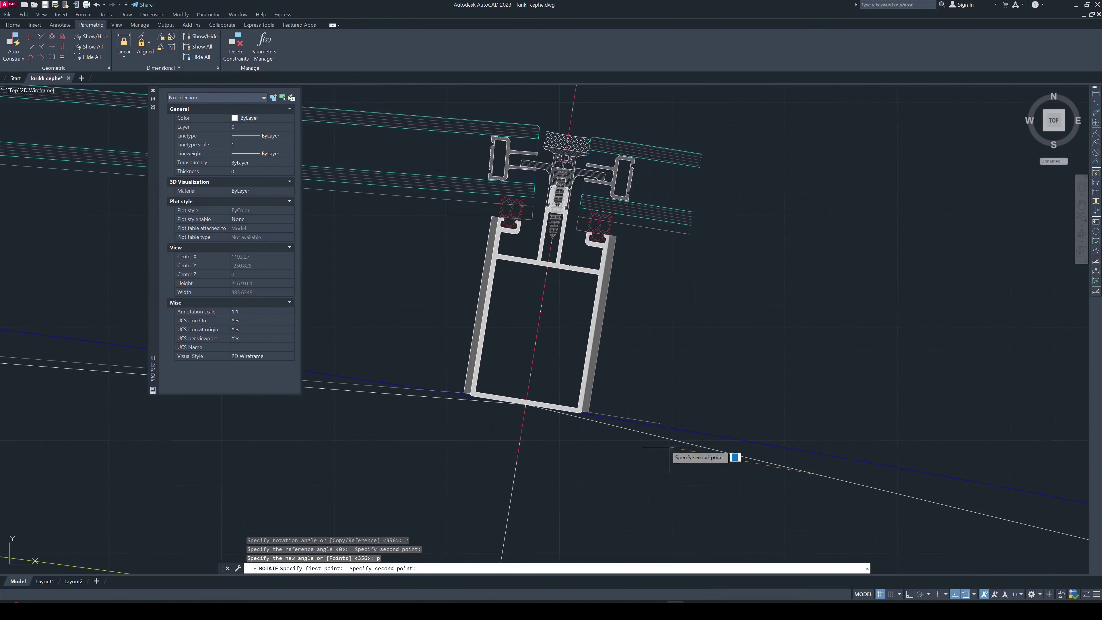
pyautogui.click(630, 430)
# Select the two glazing blocks at the next angled mullion and start rotating them
pyautogui.scroll(-8, 621, 355)
pyautogui.moveTo(870, 420); pyautogui.dragTo(642, 333, button='middle')
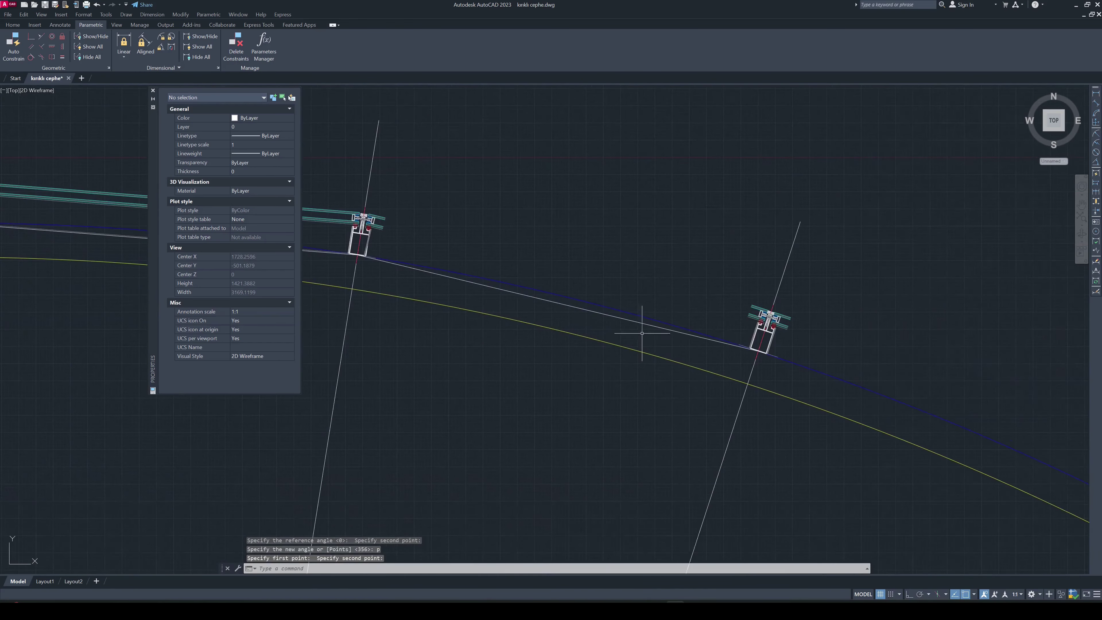
pyautogui.scroll(4, 759, 305)
pyautogui.click(734, 329)
pyautogui.click(698, 304)
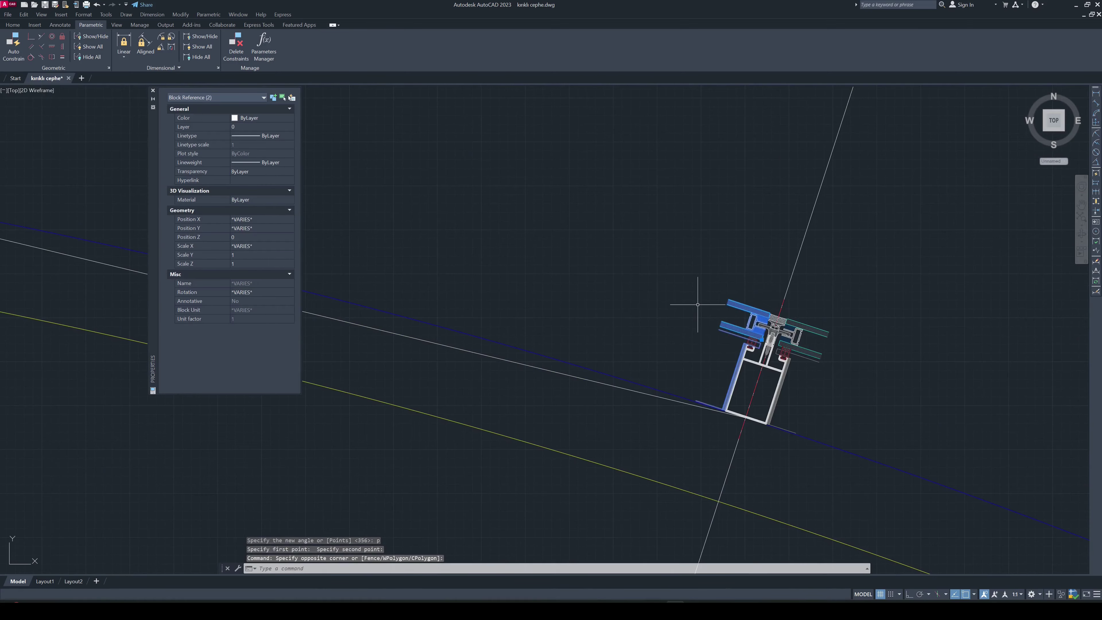
pyautogui.write('ro')
pyautogui.press('Return')
pyautogui.scroll(1, 696, 306)
pyautogui.scroll(4, 693, 303)
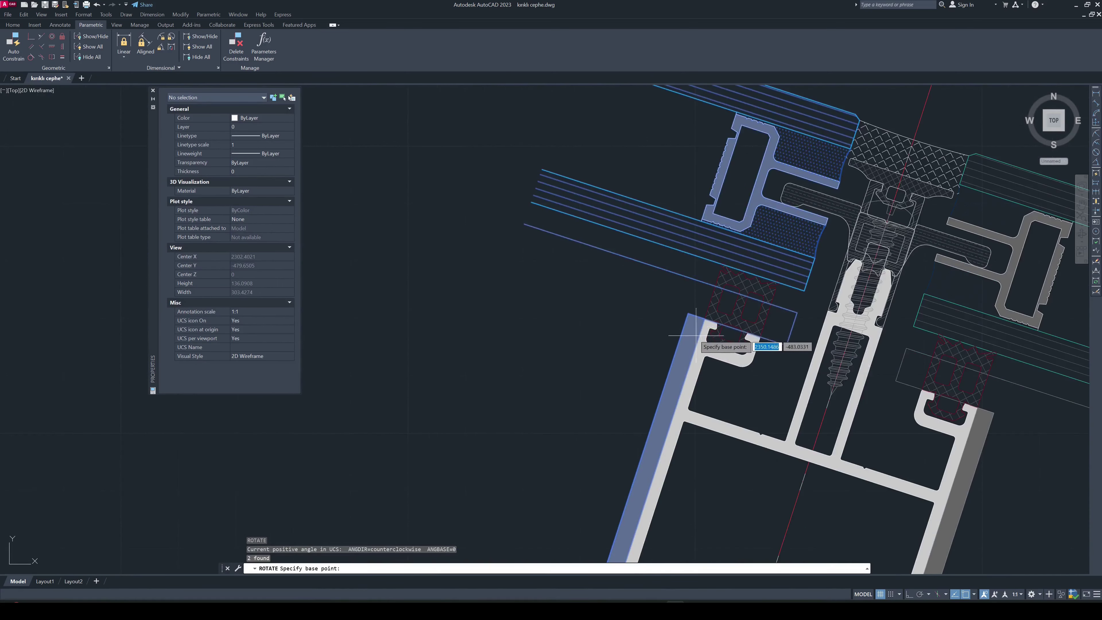
pyautogui.scroll(2, 690, 300)
# Rotate those glazing blocks by reference so they follow the curve segment
pyautogui.click(689, 299)
pyautogui.write('r')
pyautogui.press('Return')
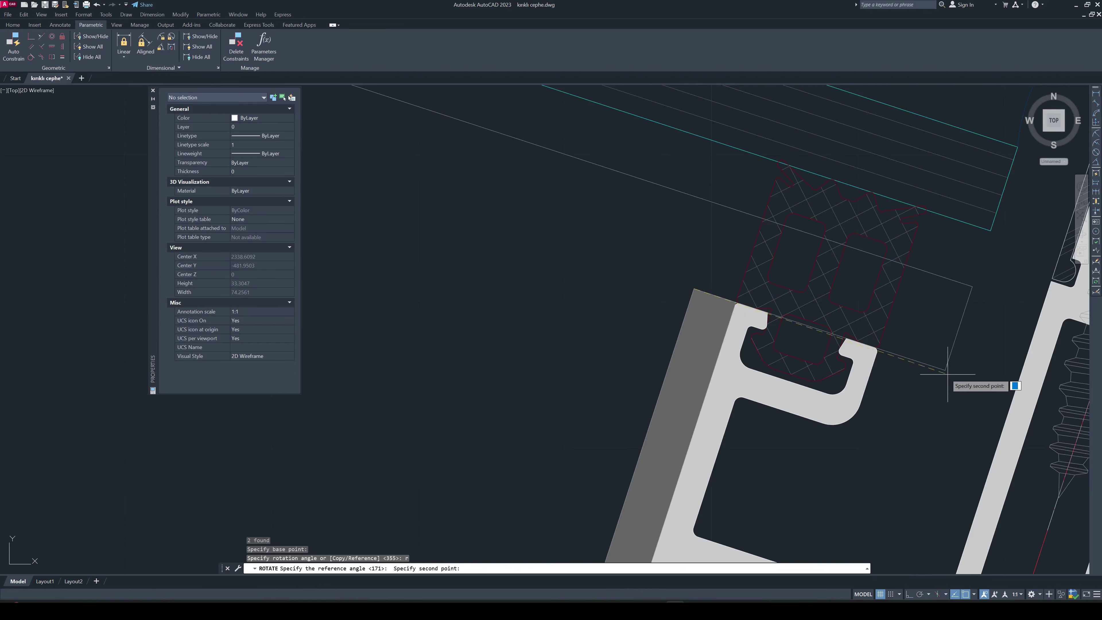
pyautogui.click(944, 370)
pyautogui.write('p')
pyautogui.press('Return')
pyautogui.scroll(-10, 932, 373)
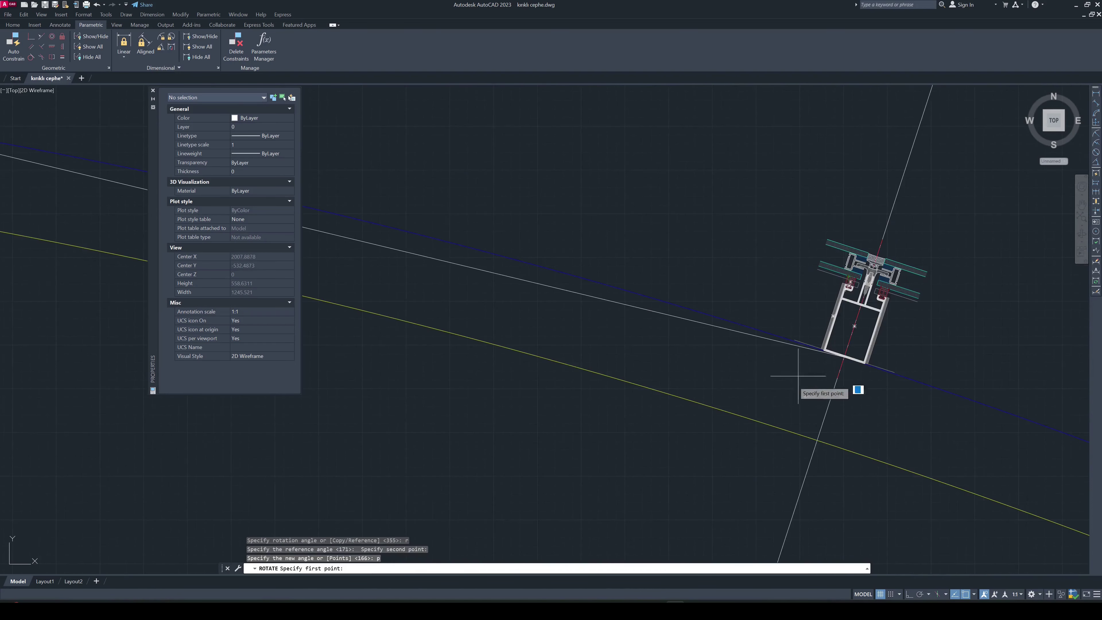
pyautogui.click(628, 308)
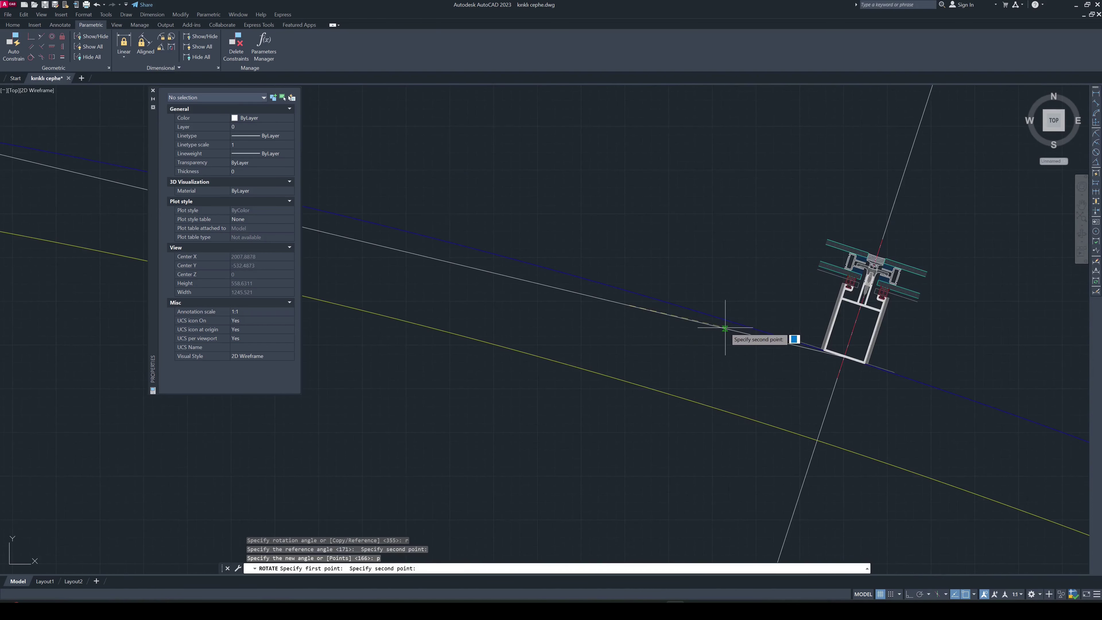
pyautogui.click(724, 327)
pyautogui.press('Escape')
pyautogui.press('Escape')
pyautogui.scroll(-5, 804, 386)
pyautogui.scroll(3, 703, 365)
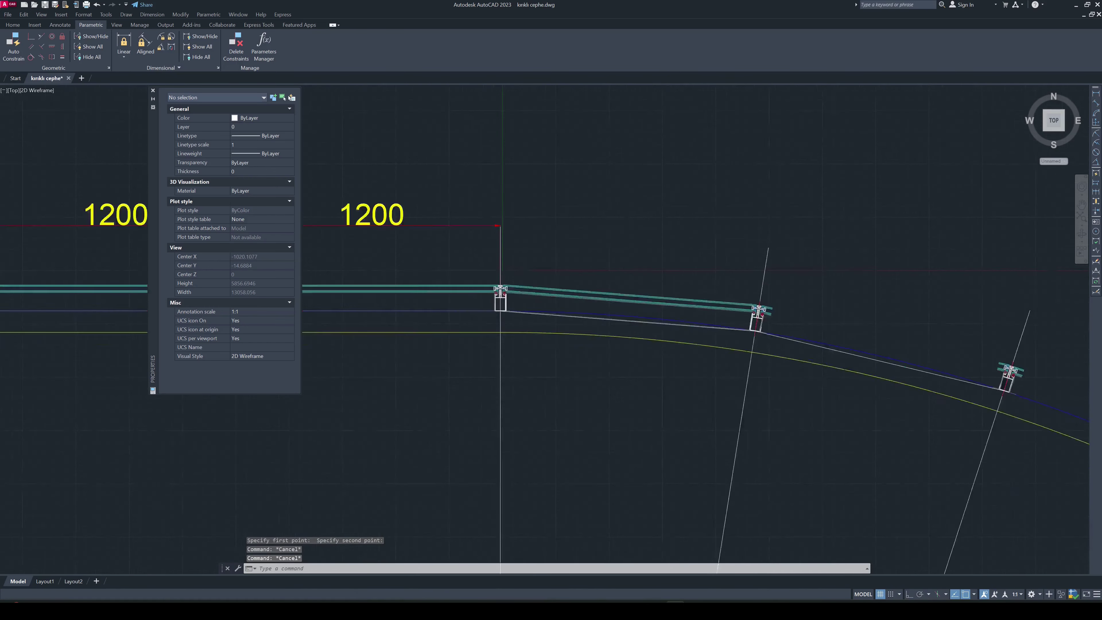
pyautogui.scroll(3, 703, 365)
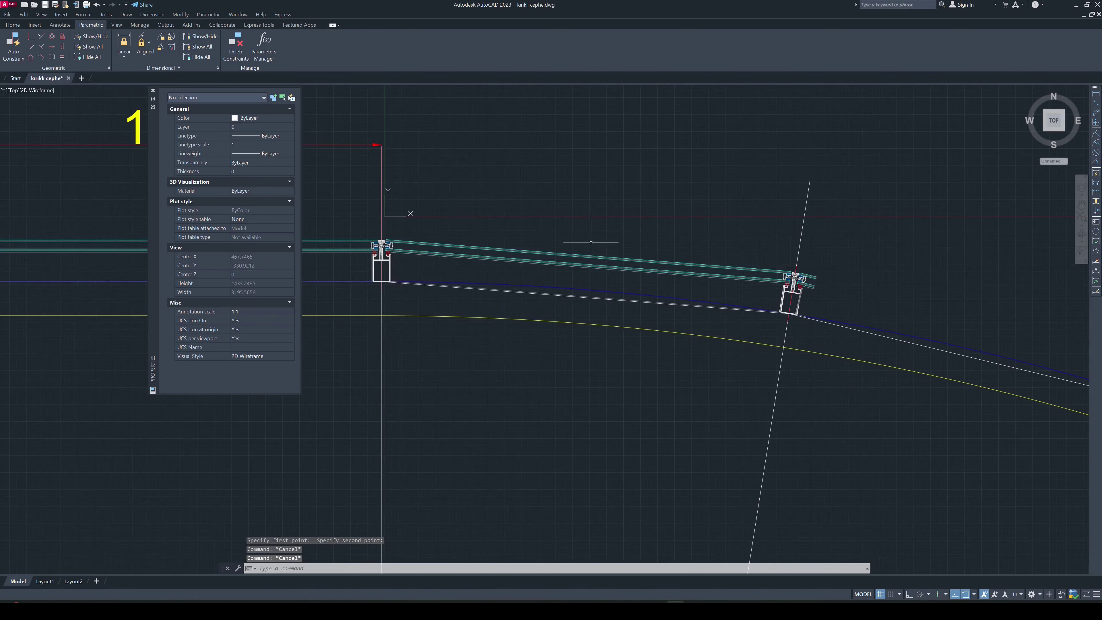
# Copy the glass panel block to a spot above the run
pyautogui.click(562, 259)
pyautogui.rightClick(557, 251)
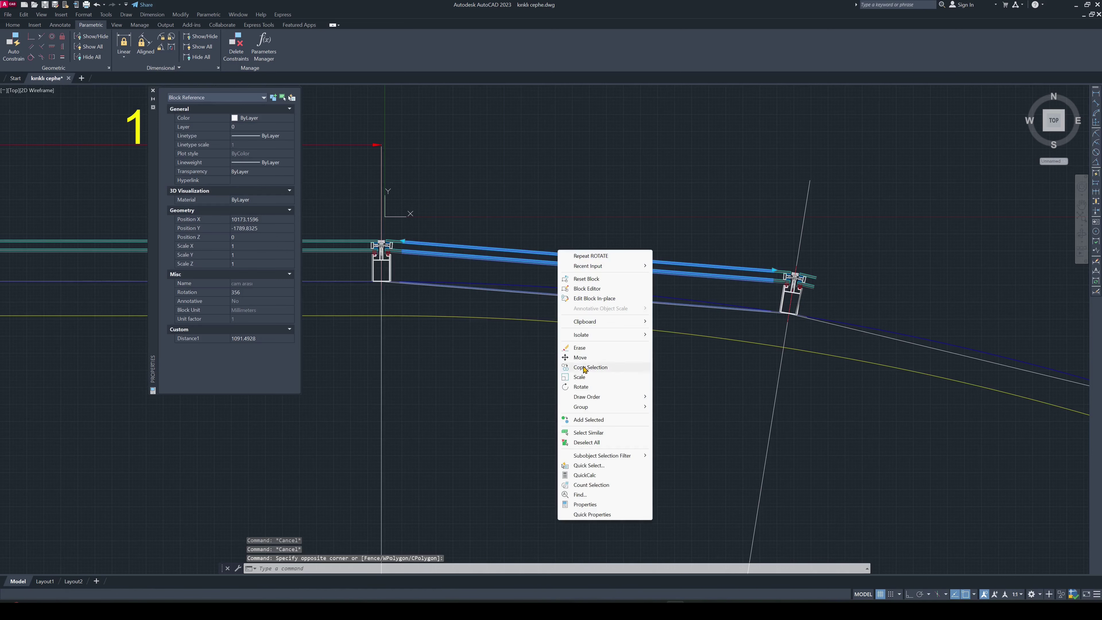
pyautogui.click(583, 368)
pyautogui.scroll(-3, 566, 337)
pyautogui.scroll(3, 635, 315)
pyautogui.click(583, 300)
pyautogui.press('Escape')
pyautogui.moveTo(517, 344); pyautogui.dragTo(631, 318, button='middle')
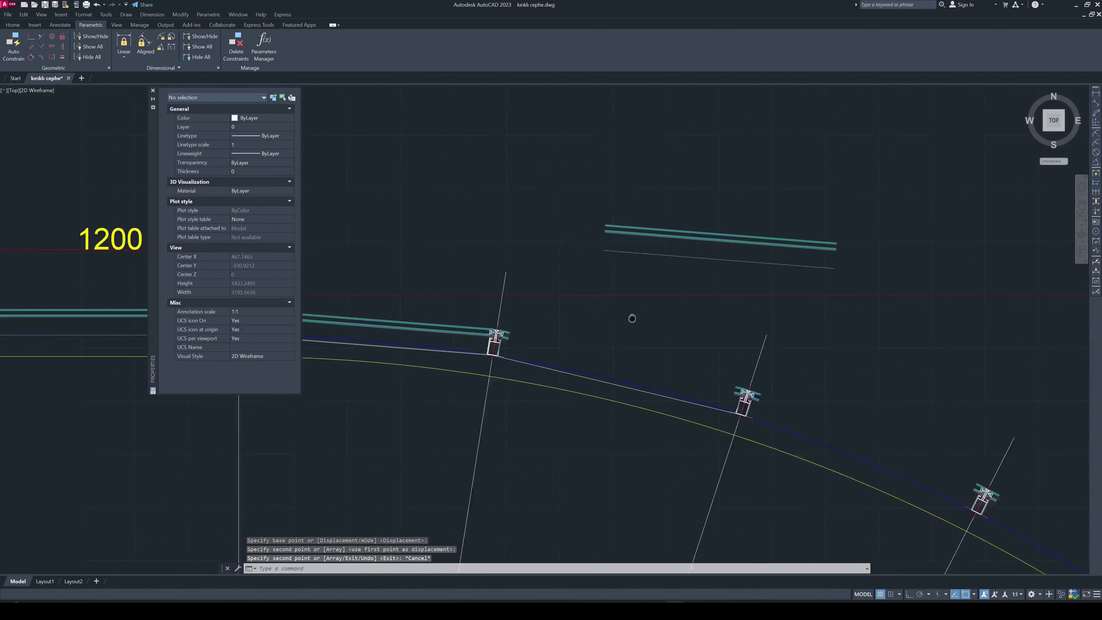
pyautogui.scroll(5, 542, 347)
pyautogui.scroll(2, 546, 347)
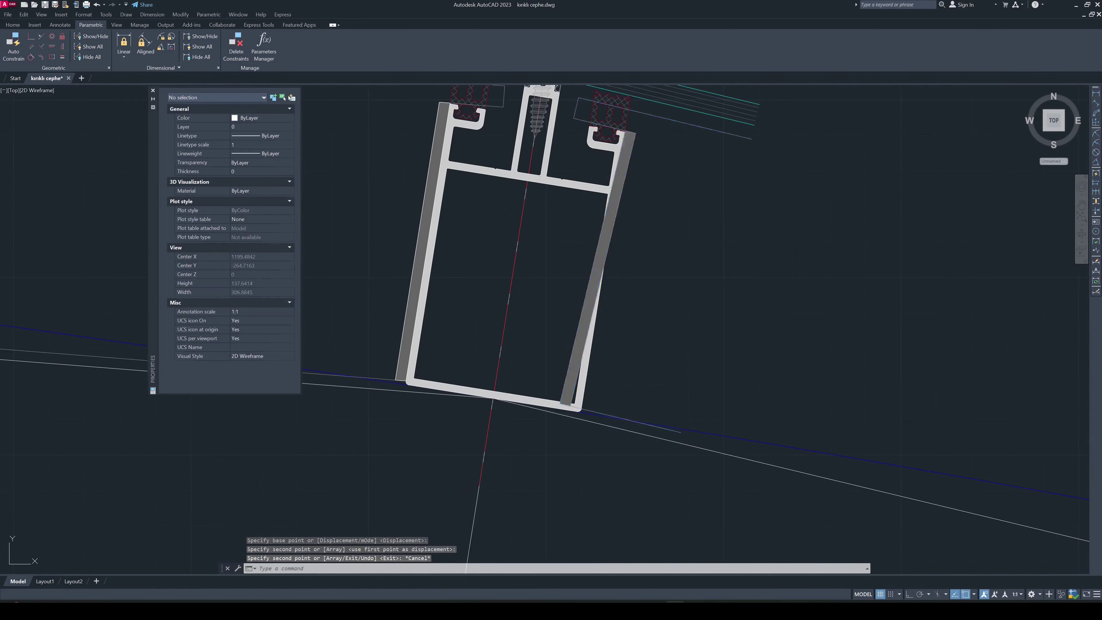
# Explode the mullion profile, then erase the grey right strip and the right-edge line
pyautogui.click(584, 386)
pyautogui.press('x')
pyautogui.press('Return')
pyautogui.scroll(5, 572, 347)
pyautogui.moveTo(703, 403); pyautogui.dragTo(557, 387)
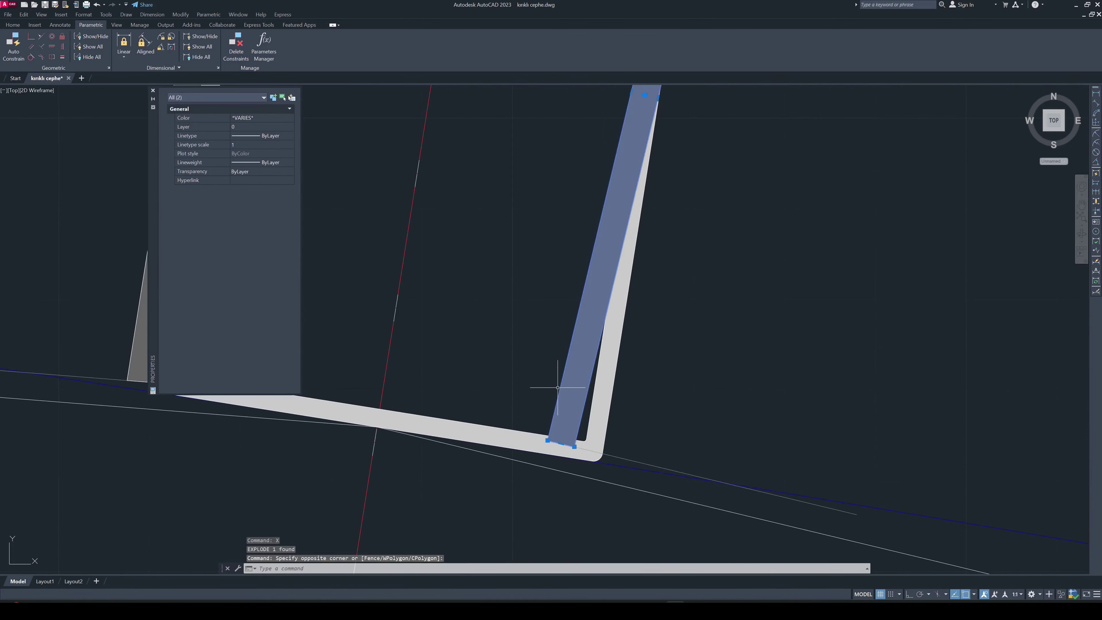
pyautogui.press('e')
pyautogui.press('Return')
pyautogui.scroll(-4, 570, 382)
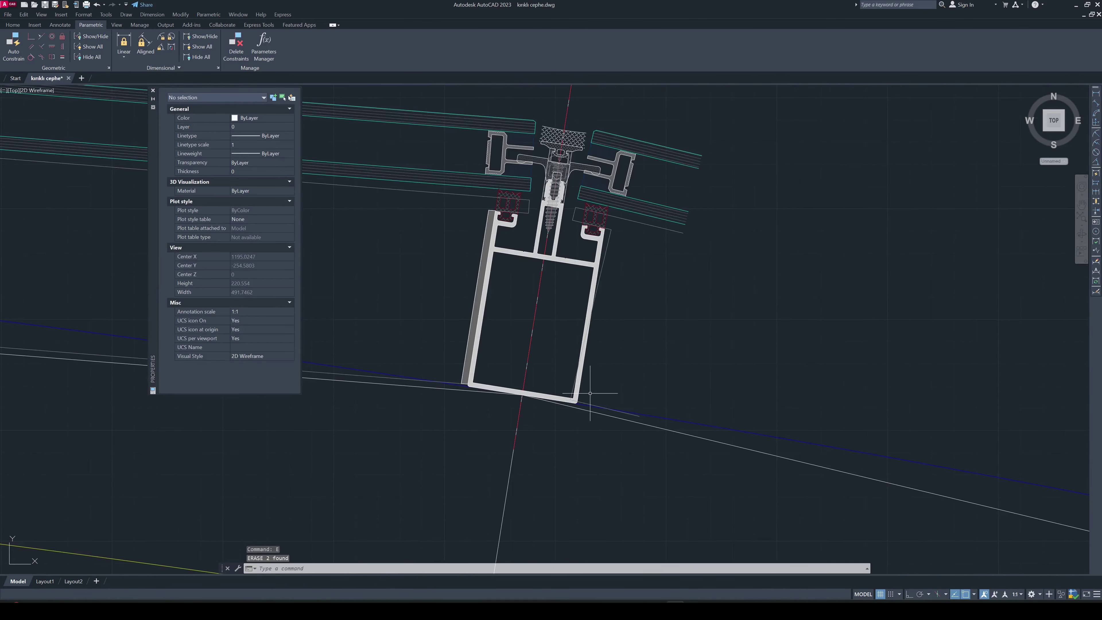
pyautogui.press('e')
pyautogui.press('Return')
# Begin a construction line near the mullion, then cancel it
pyautogui.write('l')
pyautogui.press('Return')
pyautogui.scroll(2, 590, 285)
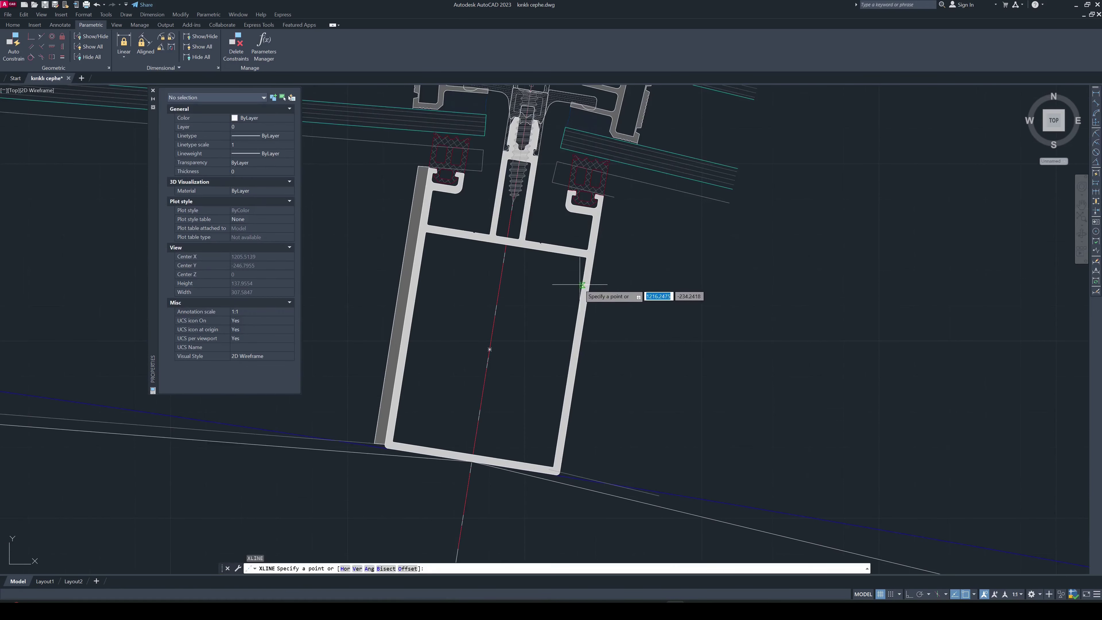
pyautogui.scroll(4, 587, 286)
pyautogui.click(587, 260)
pyautogui.press('Escape')
pyautogui.press('Escape')
pyautogui.press('Escape')
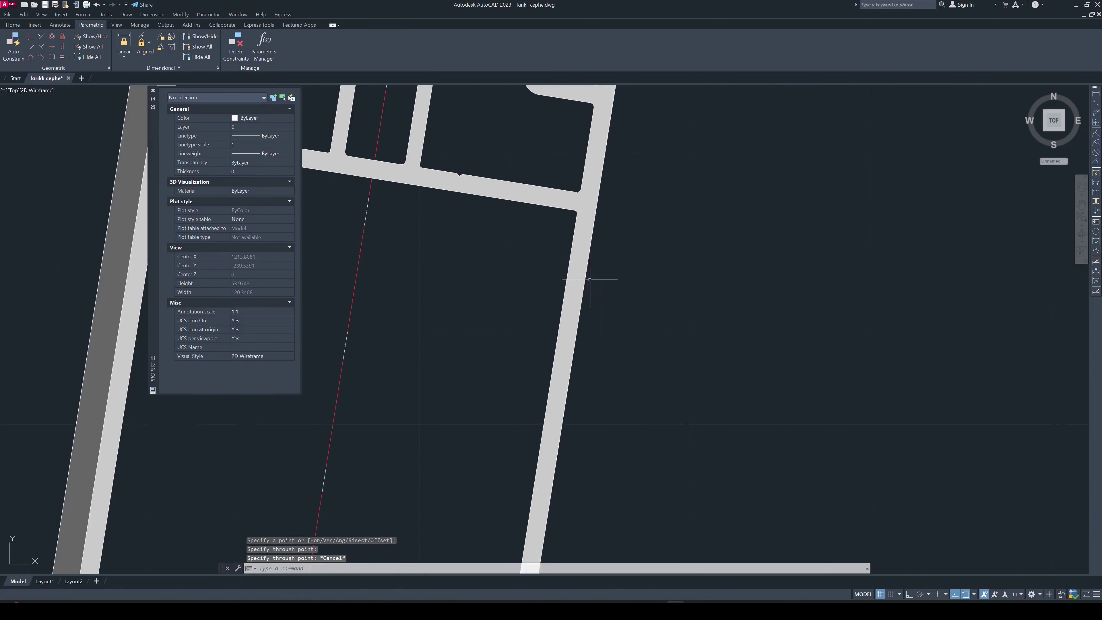
pyautogui.scroll(-8, 592, 287)
# Offset the construction line by 3 and delete the extra construction line
pyautogui.write('o')
pyautogui.press('Return')
pyautogui.write('3')
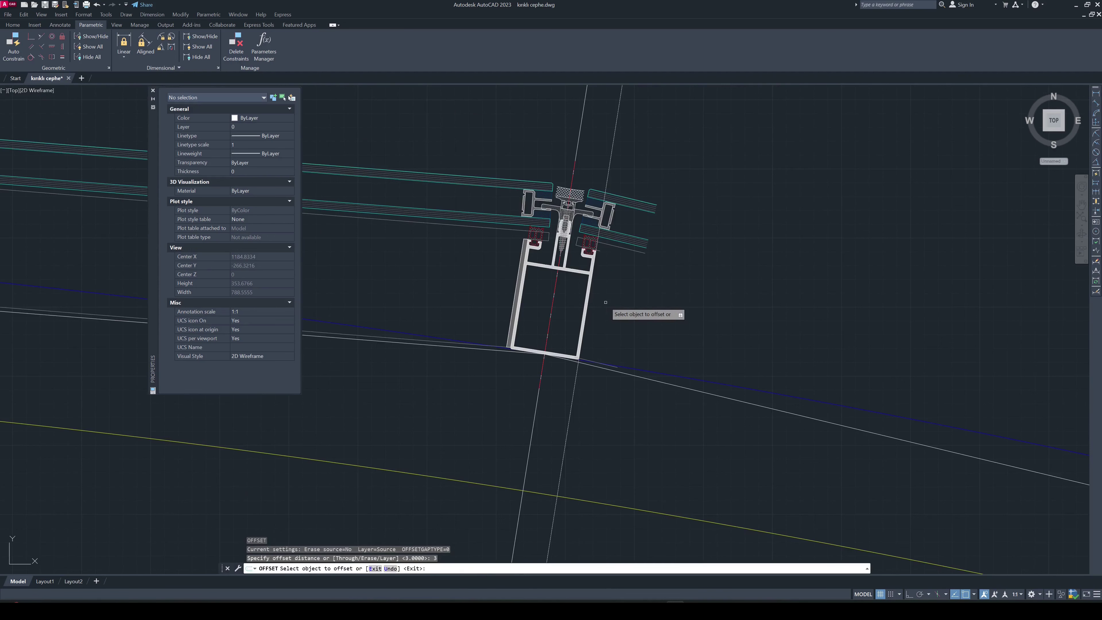
pyautogui.press('Return')
pyautogui.scroll(-2, 646, 301)
pyautogui.click(625, 213)
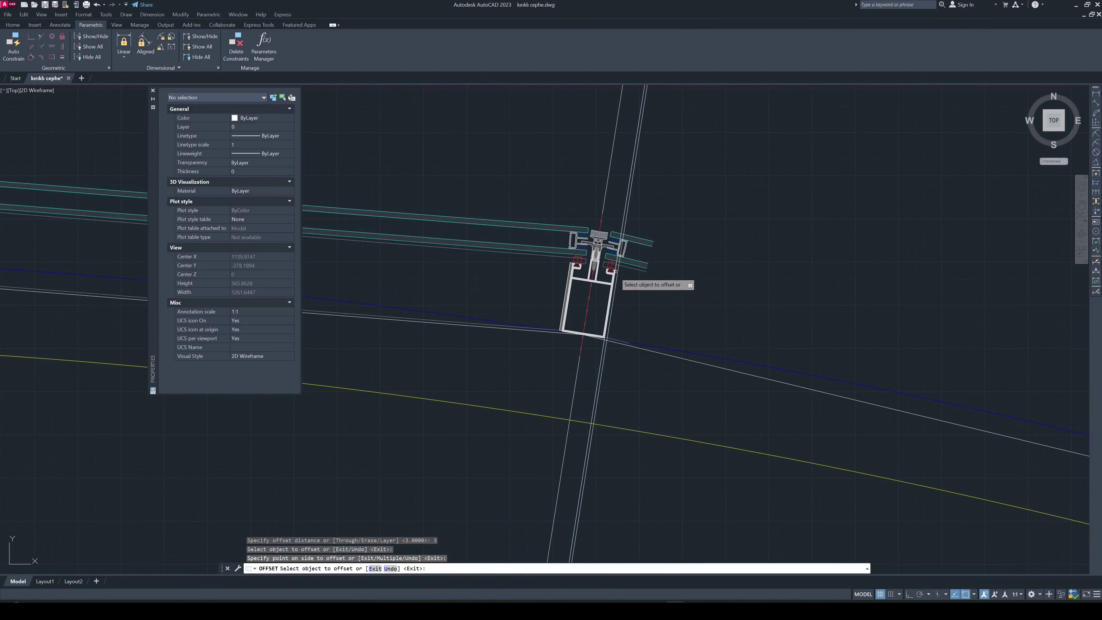
pyautogui.press('Escape')
pyautogui.click(625, 208)
pyautogui.press('Delete')
pyautogui.press('Escape')
pyautogui.press('Escape')
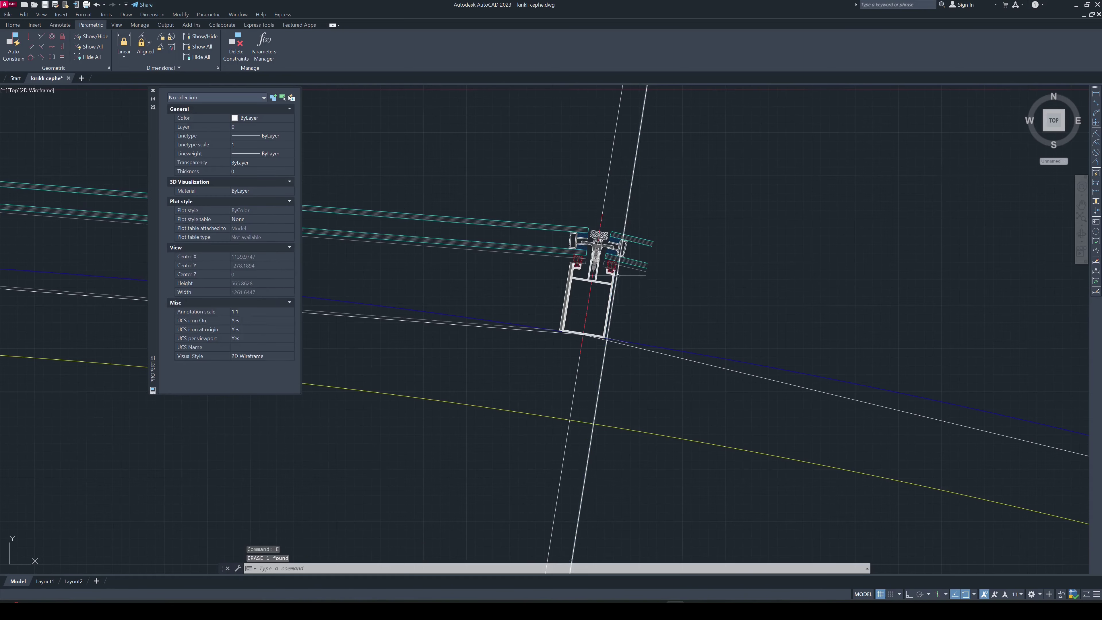
pyautogui.scroll(10, 614, 281)
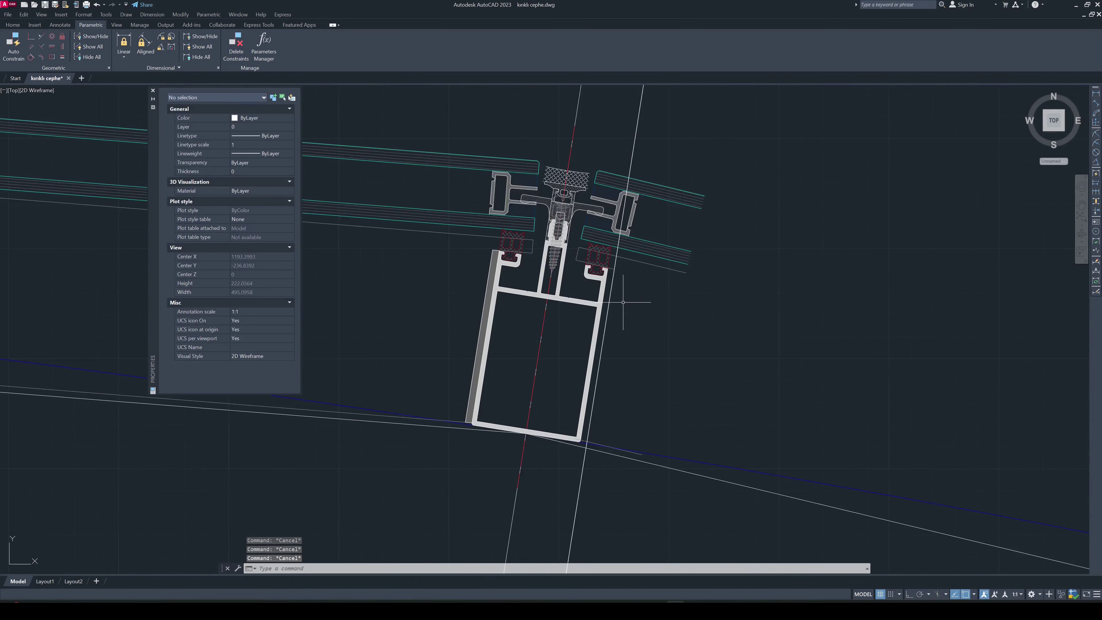
# Trim the short segment at the mullion corner against the mullion edges
pyautogui.write('tr')
pyautogui.press('Return')
pyautogui.click(651, 509)
pyautogui.click(561, 253)
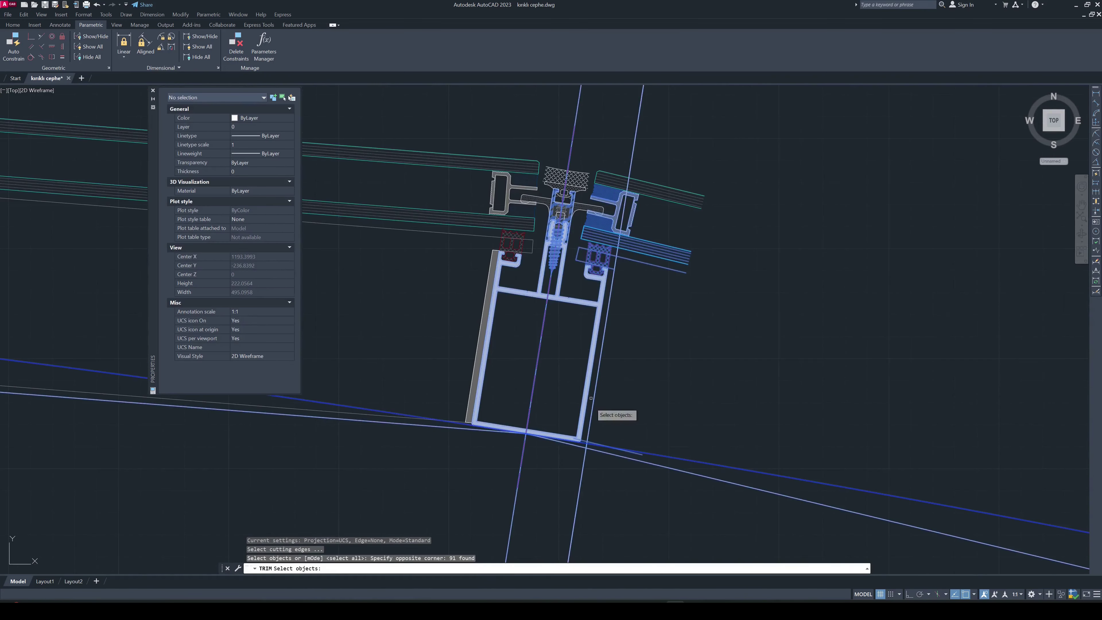
pyautogui.press('Return')
pyautogui.scroll(5, 589, 445)
pyautogui.click(571, 388)
pyautogui.scroll(6, 575, 389)
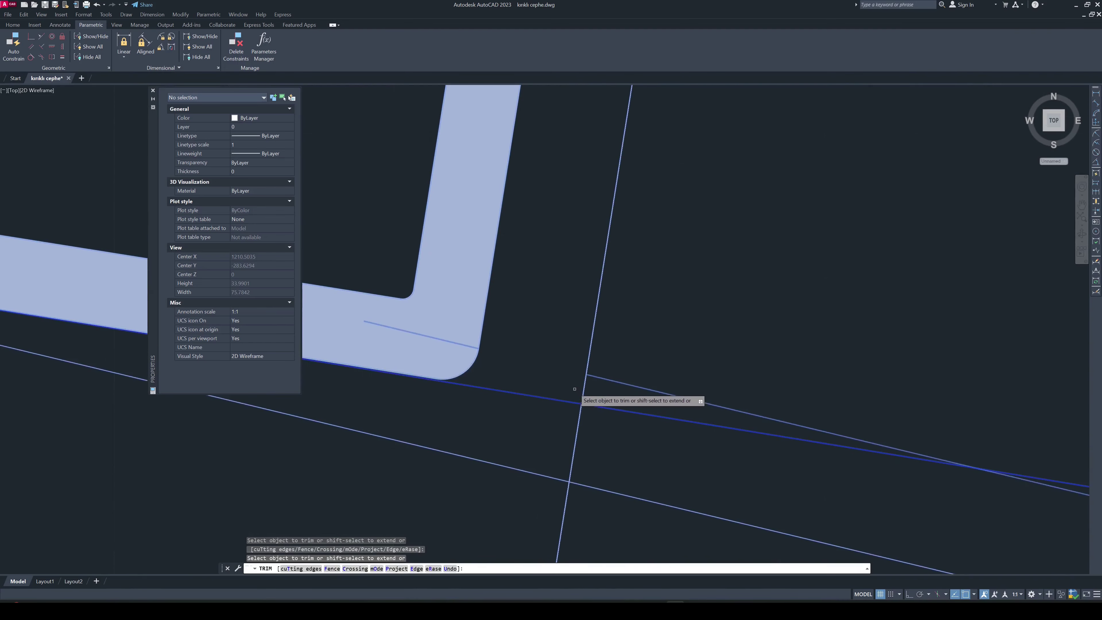
pyautogui.scroll(-4, 584, 384)
pyautogui.scroll(-4, 607, 373)
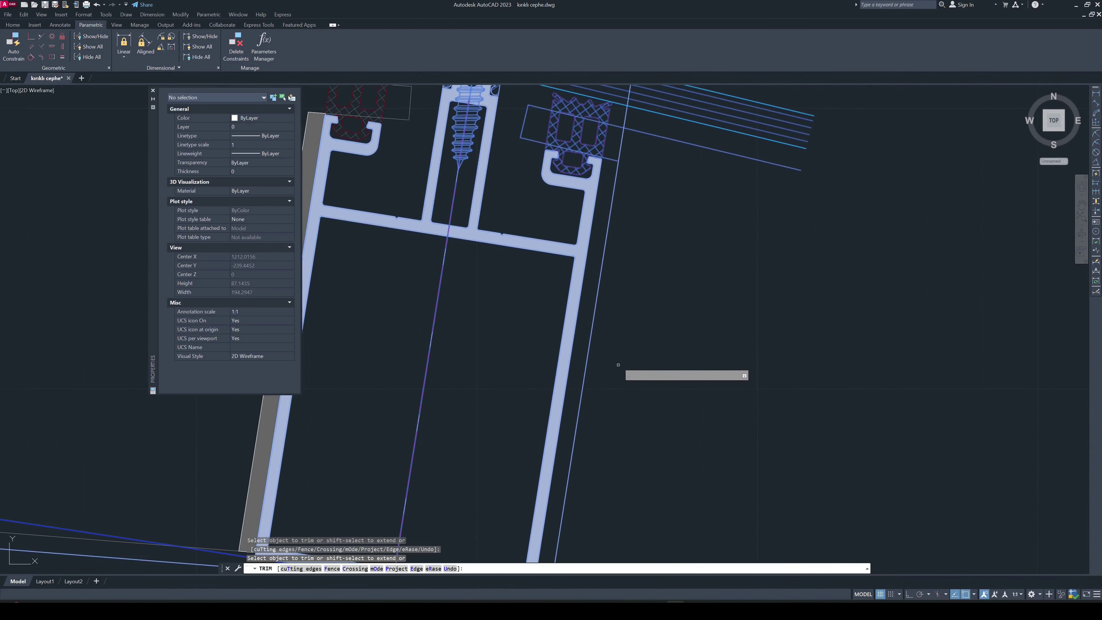
pyautogui.press('Escape')
pyautogui.press('Escape')
# Erase the stray ray below the mullion
pyautogui.scroll(-6, 613, 161)
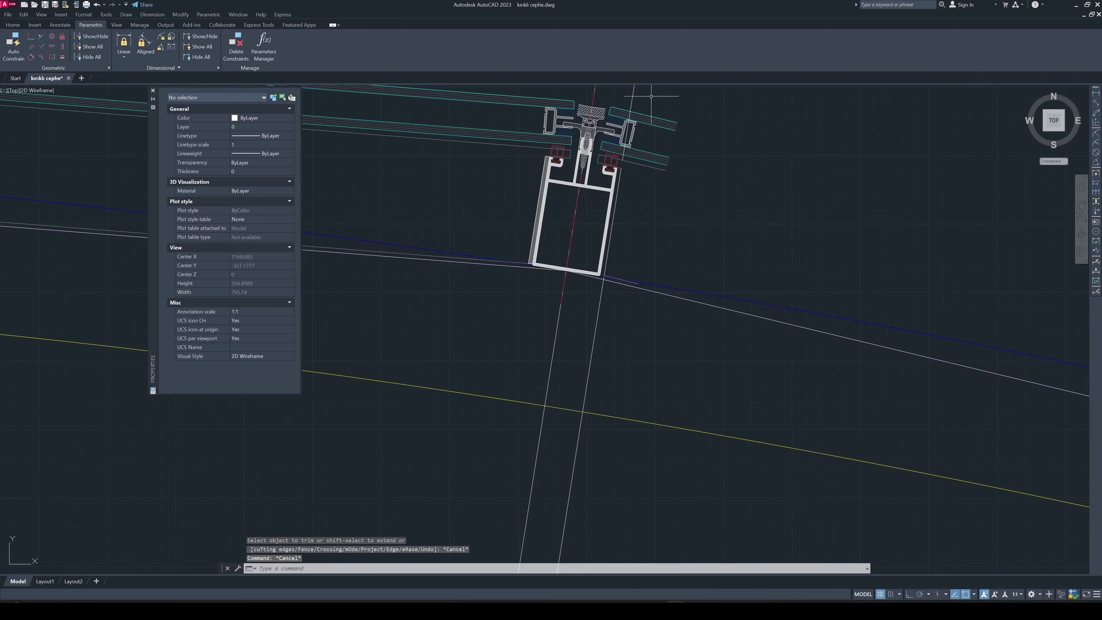
pyautogui.click(628, 90)
pyautogui.click(603, 332)
pyautogui.write('e')
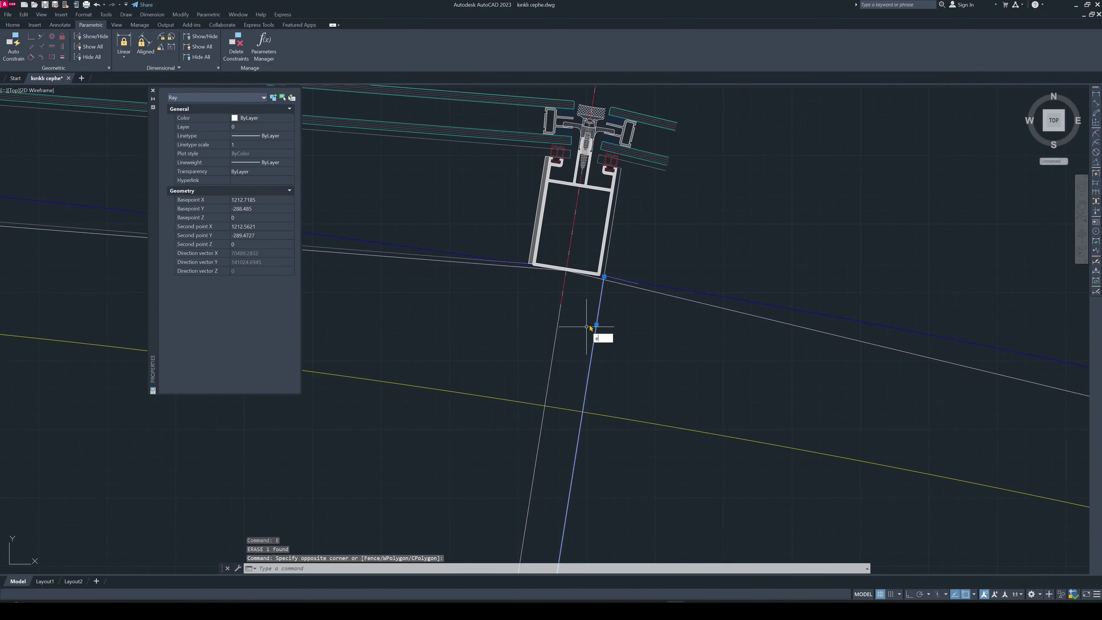
pyautogui.press('Return')
pyautogui.scroll(5, 609, 271)
pyautogui.scroll(-2, 564, 286)
pyautogui.scroll(2, 581, 305)
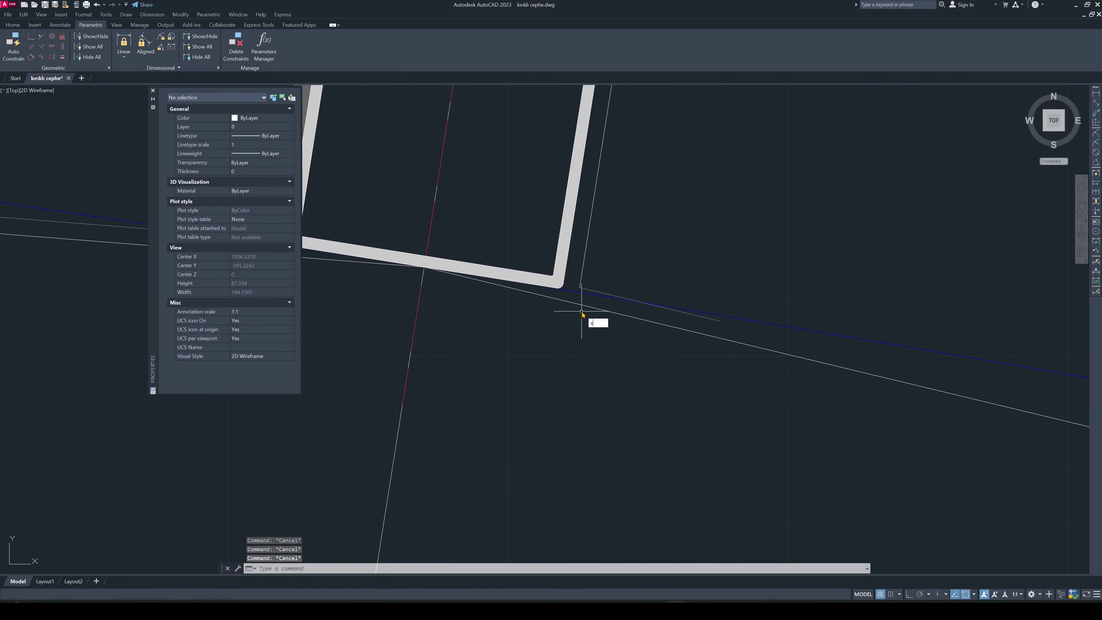
# Start a construction line at the mullion corner, cancel it, and pan back to the mullion
pyautogui.write('l')
pyautogui.press('Return')
pyautogui.scroll(4, 563, 299)
pyautogui.click(599, 280)
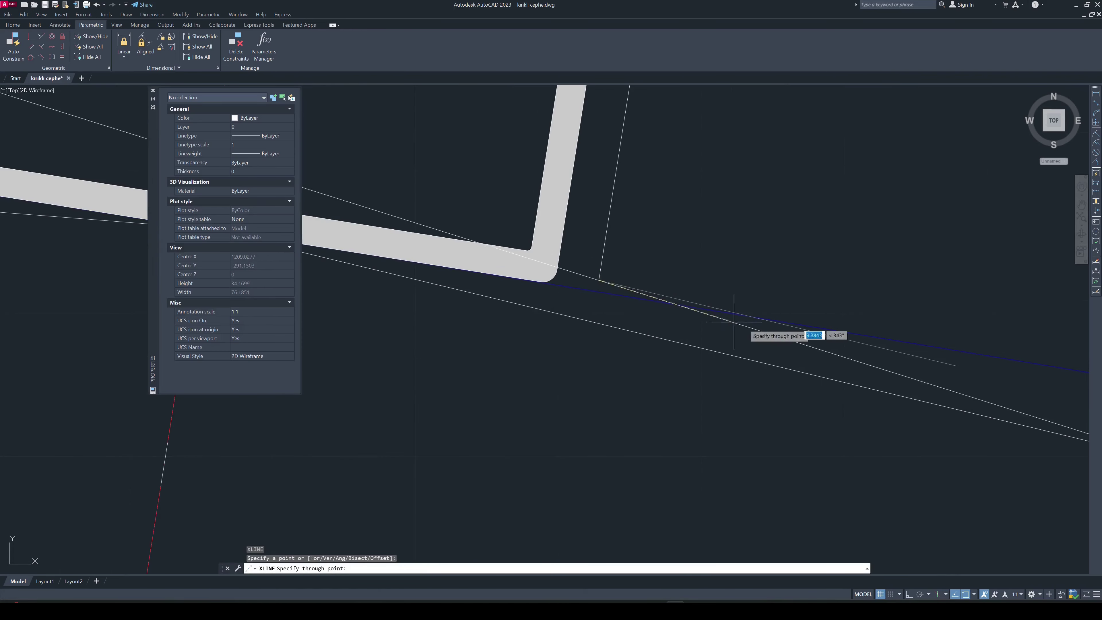
pyautogui.press('Escape')
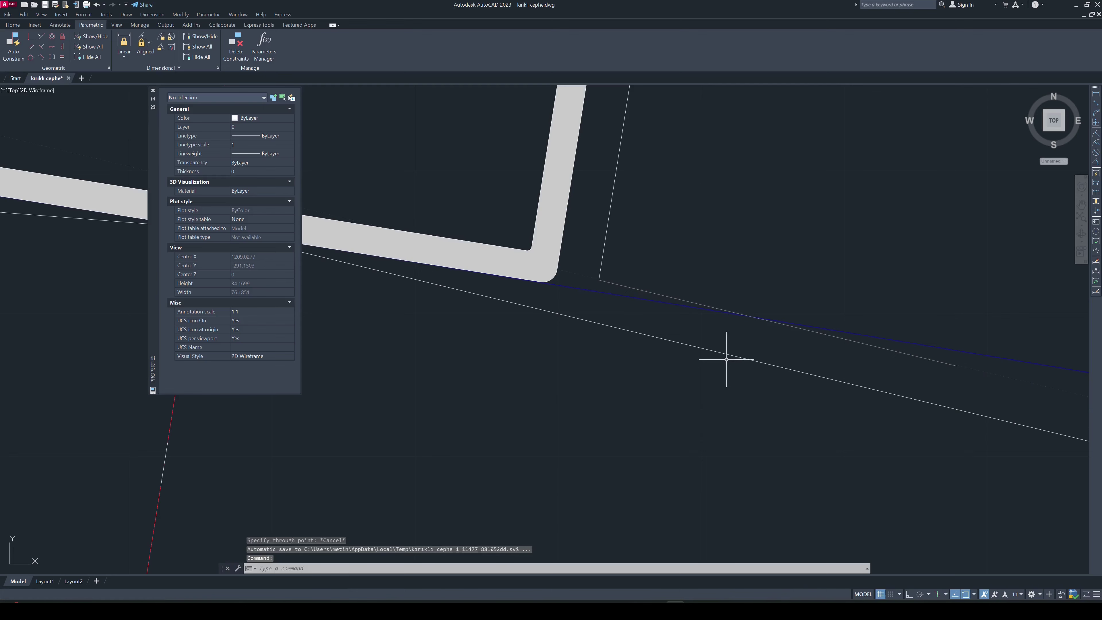
pyautogui.press('Escape')
pyautogui.scroll(-3, 639, 343)
pyautogui.scroll(-3, 639, 335)
pyautogui.moveTo(639, 334)
pyautogui.mouseDown(button='middle')
pyautogui.moveTo(677, 283)
pyautogui.moveTo(652, 316)
pyautogui.mouseUp(button='middle')
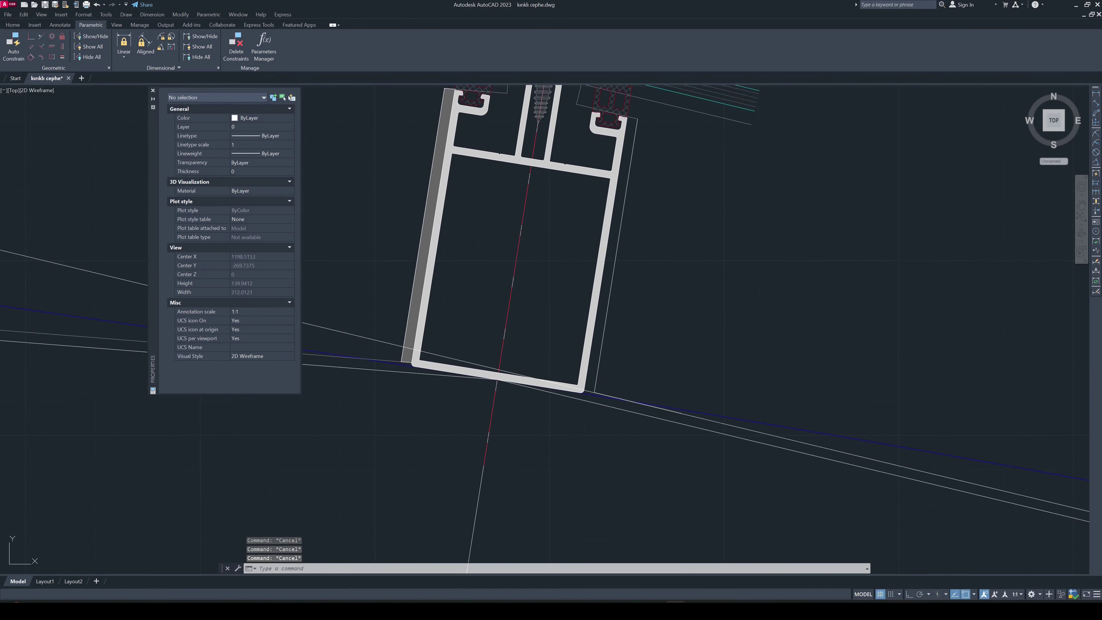
# Create a boundary polyline in the gap beside the mullion's right edge and erase the leftover line
pyautogui.write('bo')
pyautogui.press('Return')
pyautogui.click(500, 257)
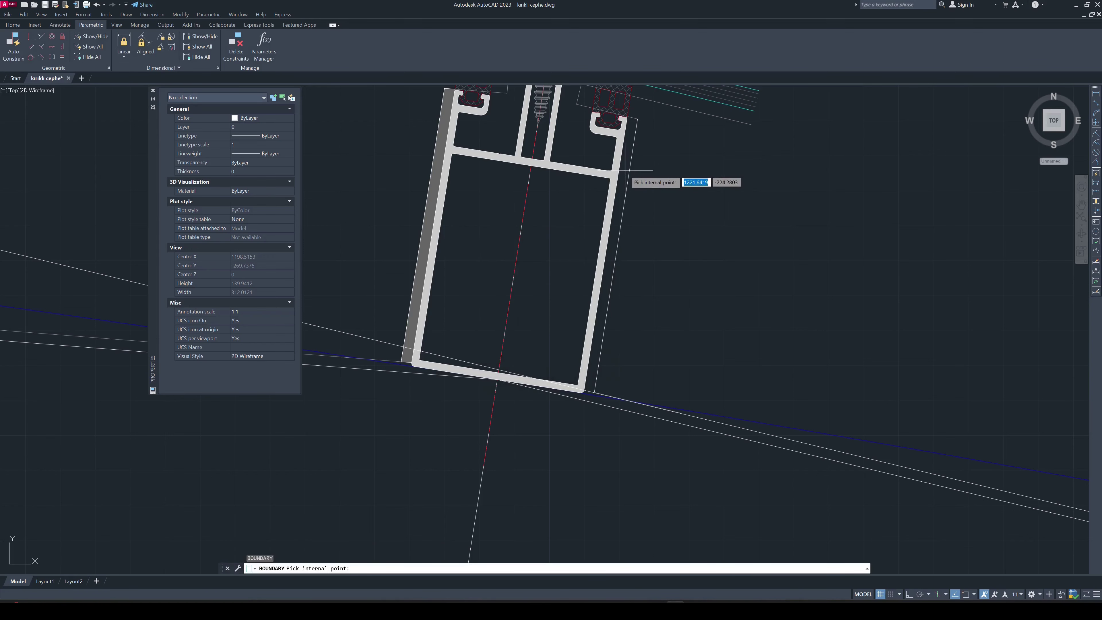
pyautogui.click(626, 171)
pyautogui.press('Return')
pyautogui.click(361, 335)
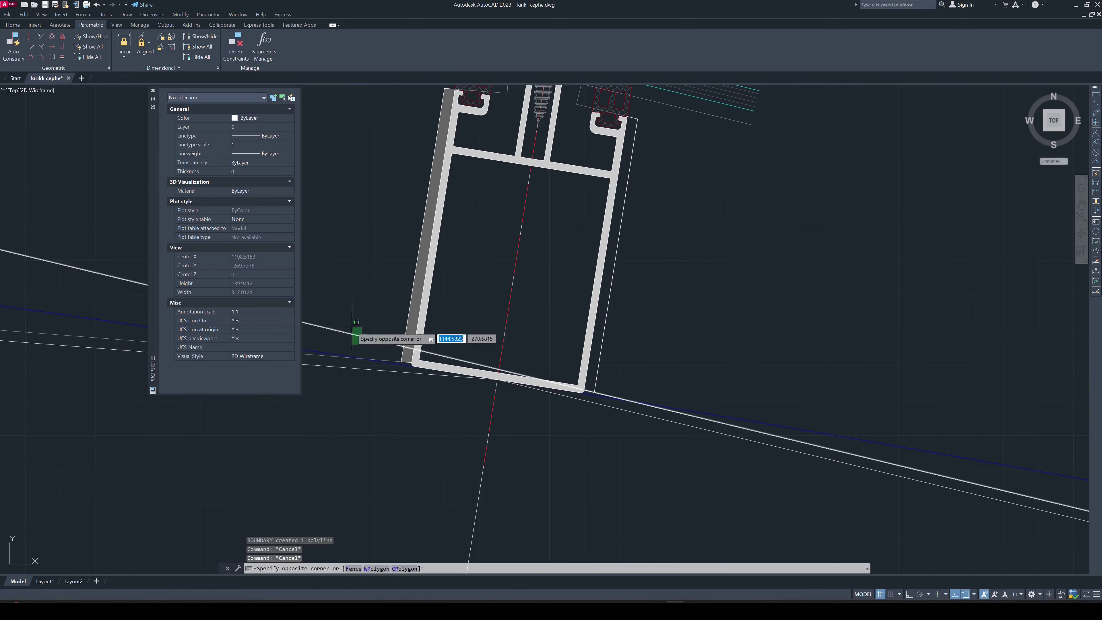
pyautogui.write('e')
pyautogui.press('Return')
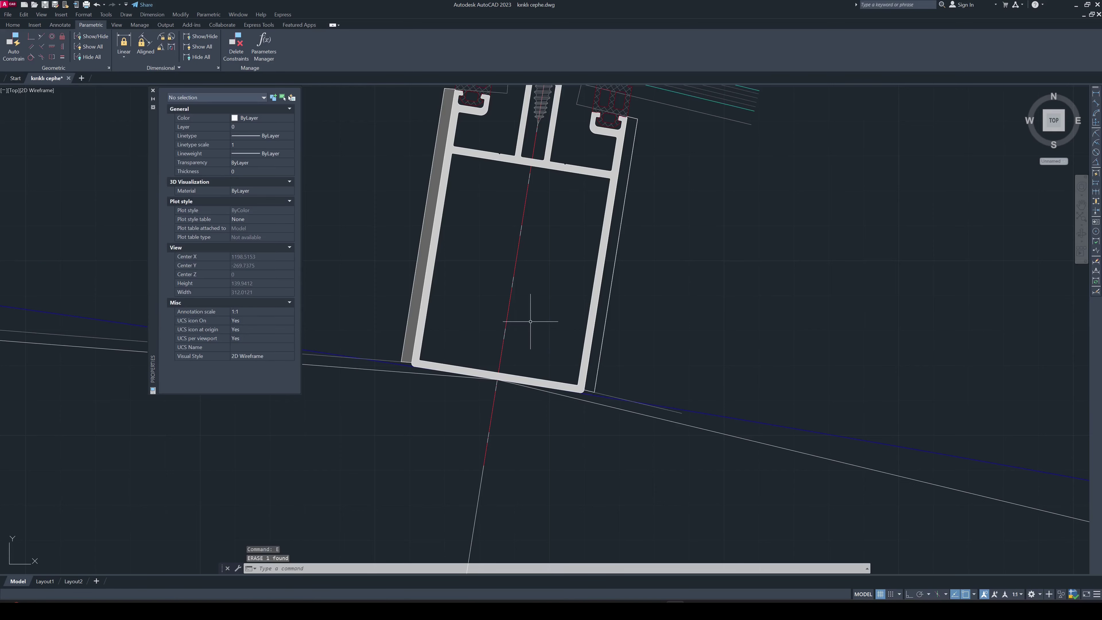
# Explode the grey strip at the next mullion's corner into separate pieces
pyautogui.scroll(-5, 529, 319)
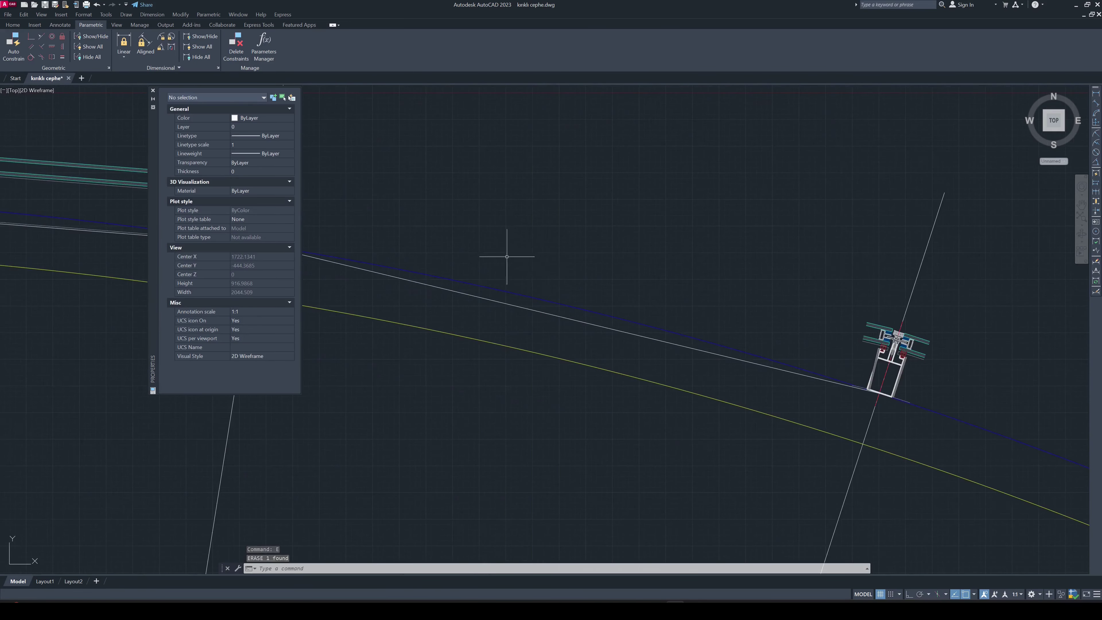
pyautogui.scroll(3, 880, 364)
pyautogui.scroll(3, 849, 437)
pyautogui.scroll(5, 849, 438)
pyautogui.scroll(3, 837, 416)
pyautogui.click(835, 413)
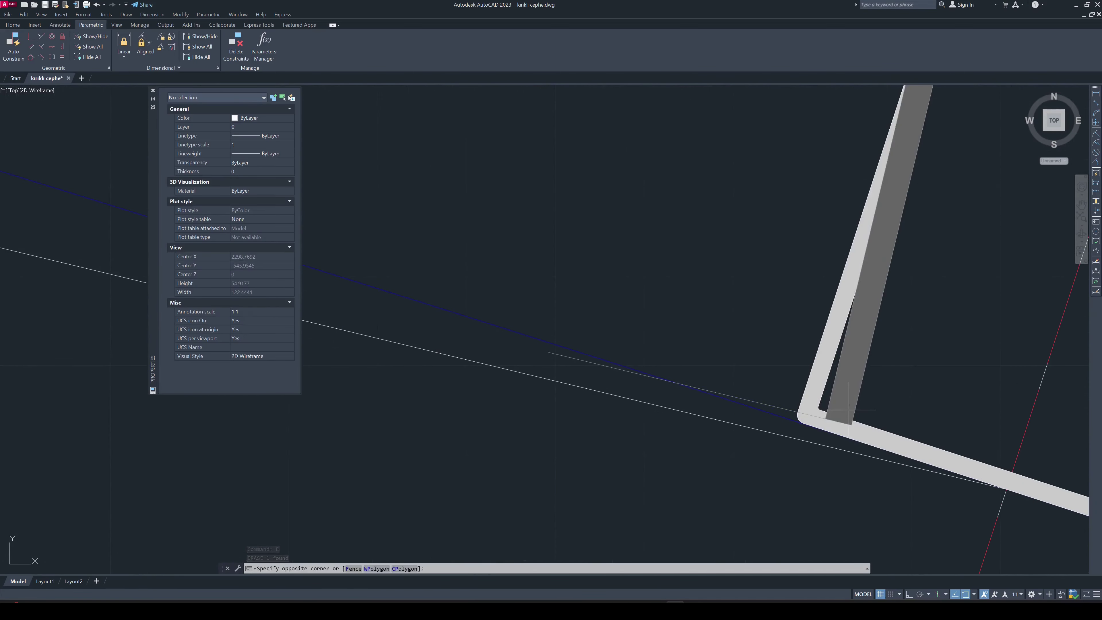
pyautogui.click(864, 401)
pyautogui.press('Escape')
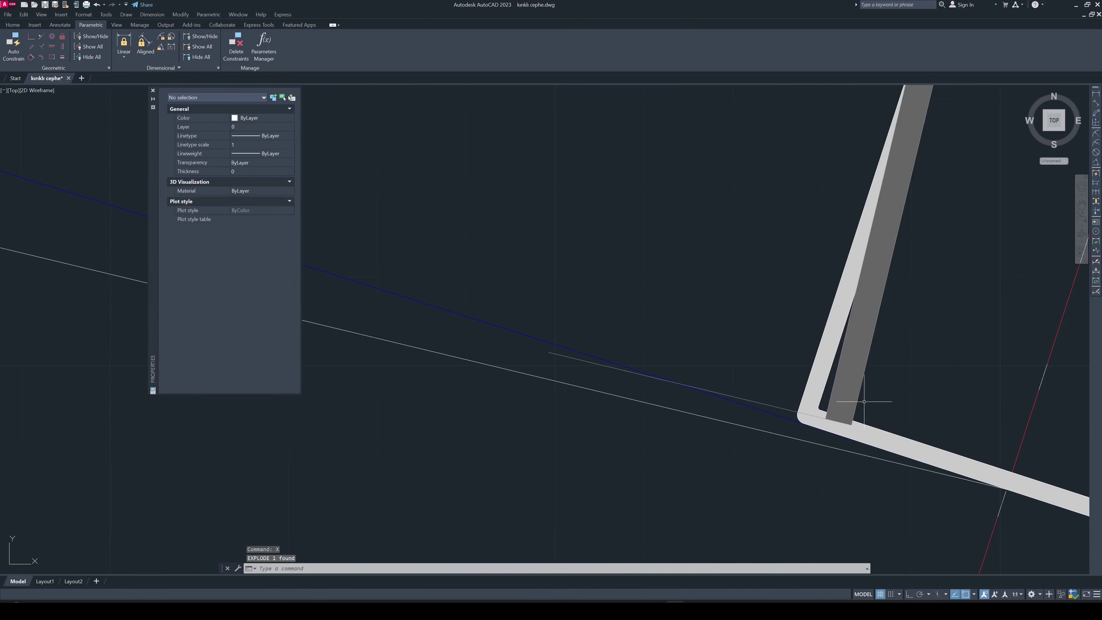
# Erase the exploded grey strip pieces and the remaining stray piece
pyautogui.click(1000, 368)
pyautogui.click(828, 426)
pyautogui.write('e')
pyautogui.press('Return')
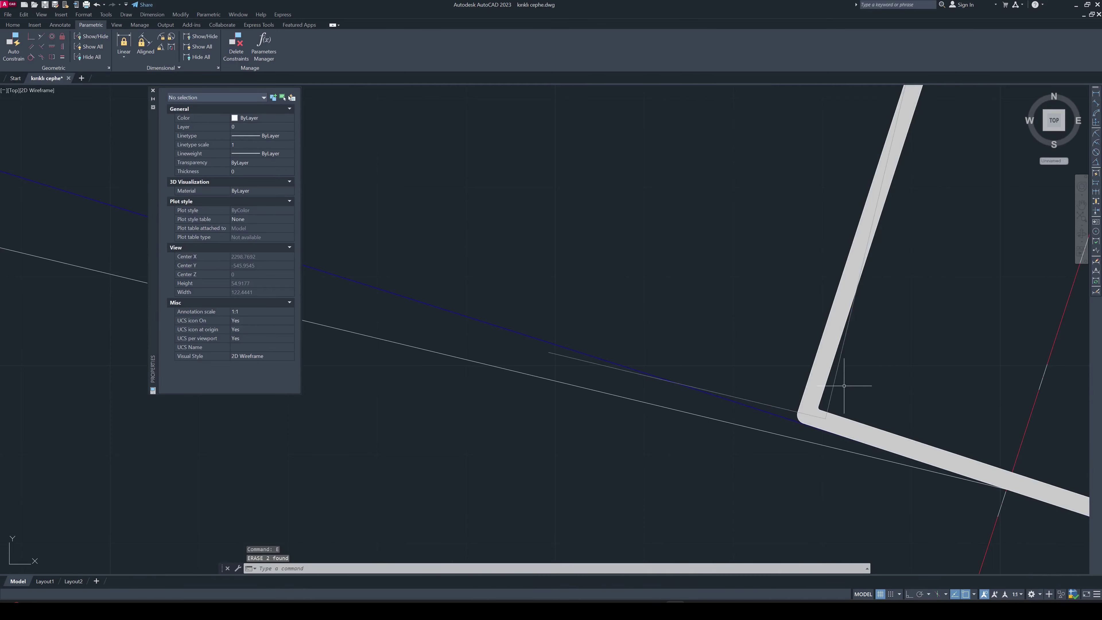
pyautogui.click(836, 381)
pyautogui.press('Return')
pyautogui.scroll(-5, 835, 382)
pyautogui.scroll(3, 828, 261)
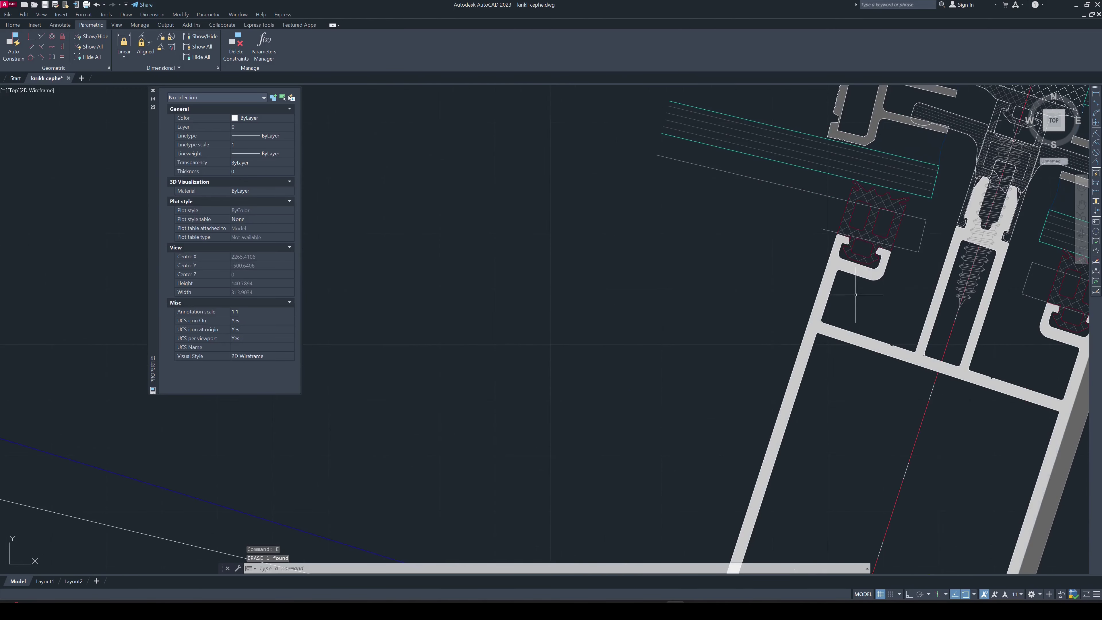
pyautogui.scroll(1, 829, 245)
pyautogui.scroll(-5, 828, 245)
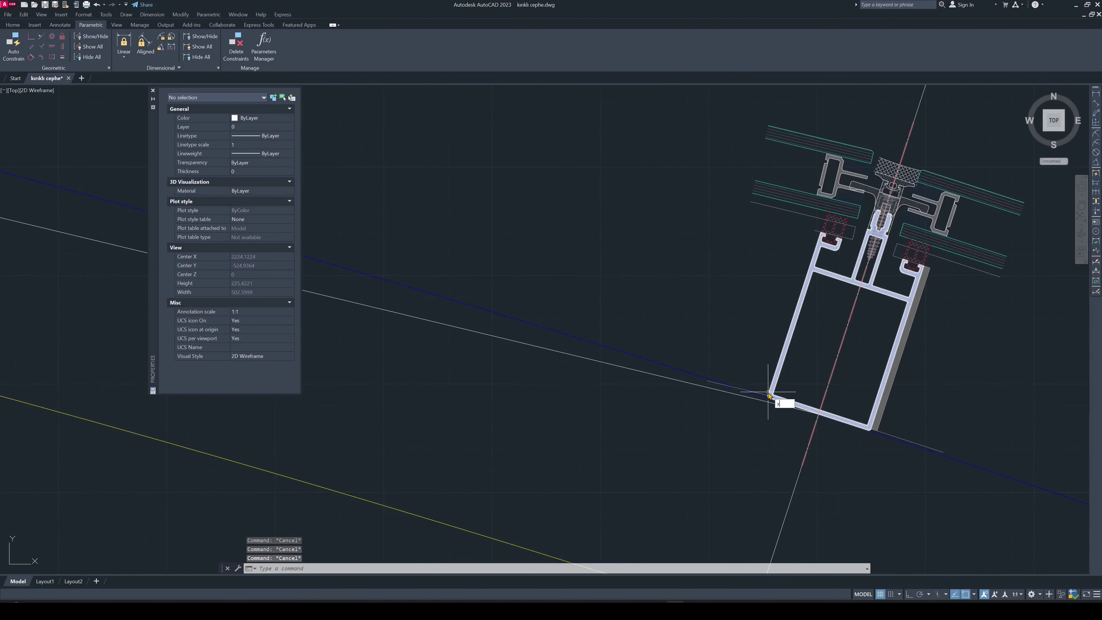
# Start a construction line at the mullion corner, then cancel it
pyautogui.write('xl')
pyautogui.press('Return')
pyautogui.scroll(6, 774, 393)
pyautogui.click(794, 395)
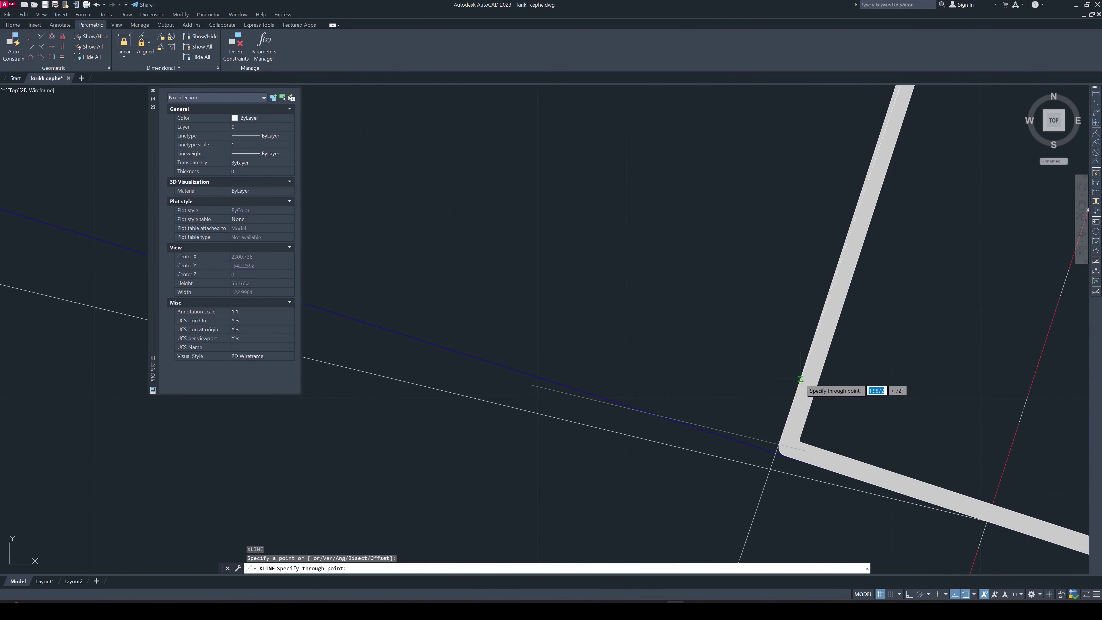
pyautogui.press('Escape')
pyautogui.scroll(-8, 803, 393)
# Offset the construction line by 3 to the outer side
pyautogui.write('o')
pyautogui.press('Return')
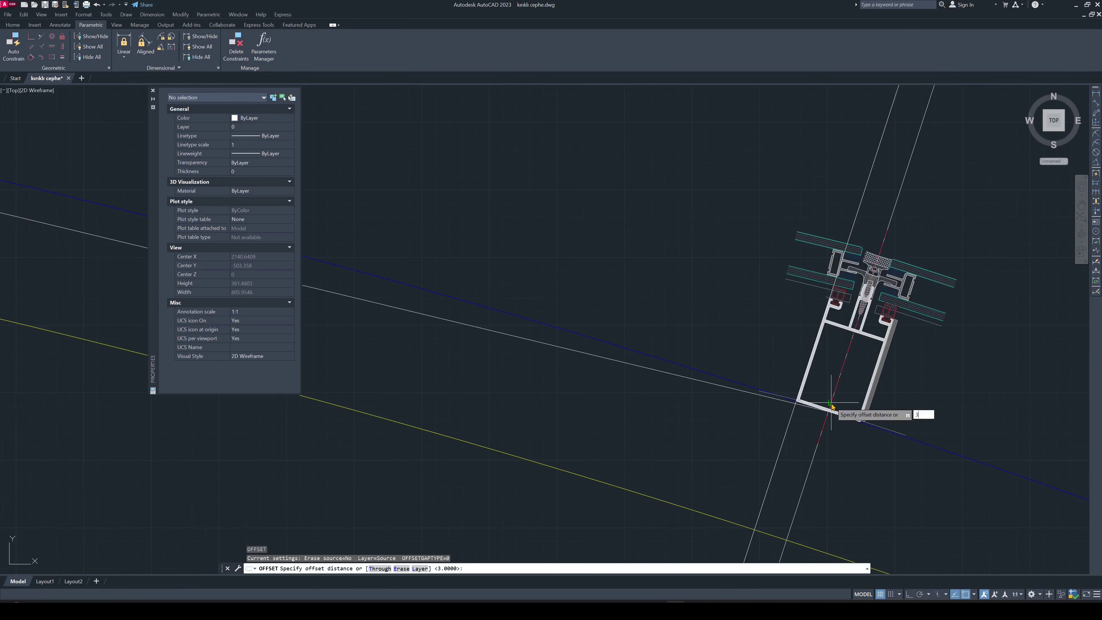
pyautogui.write('3')
pyautogui.press('Return')
pyautogui.click(853, 216)
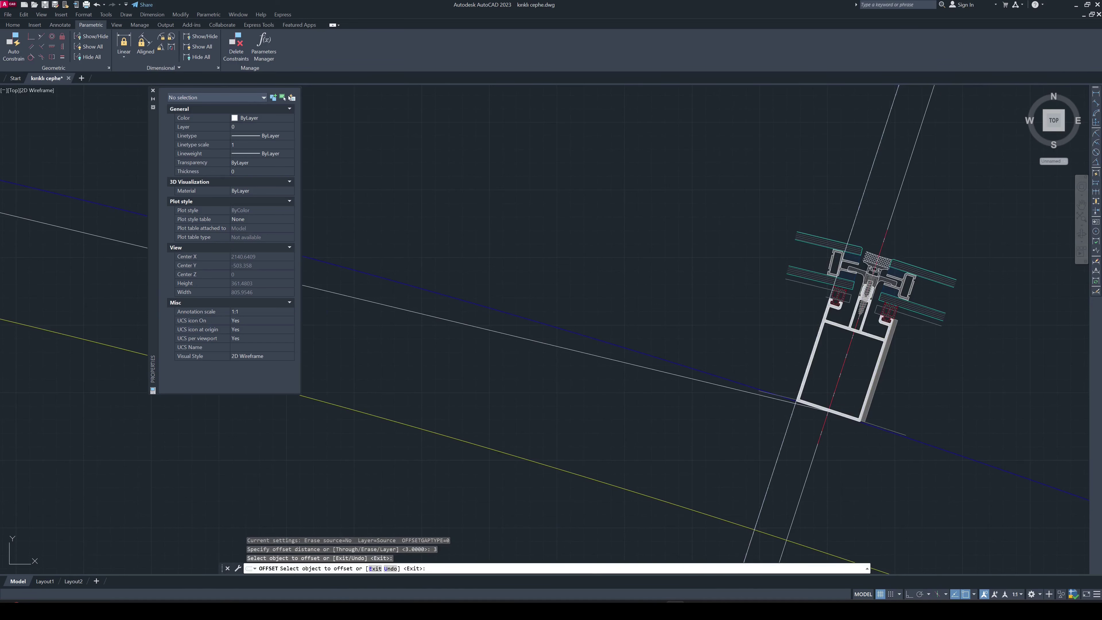
pyautogui.click(843, 306)
pyautogui.press('Escape')
# Erase the unwanted offset construction line
pyautogui.scroll(10, 758, 416)
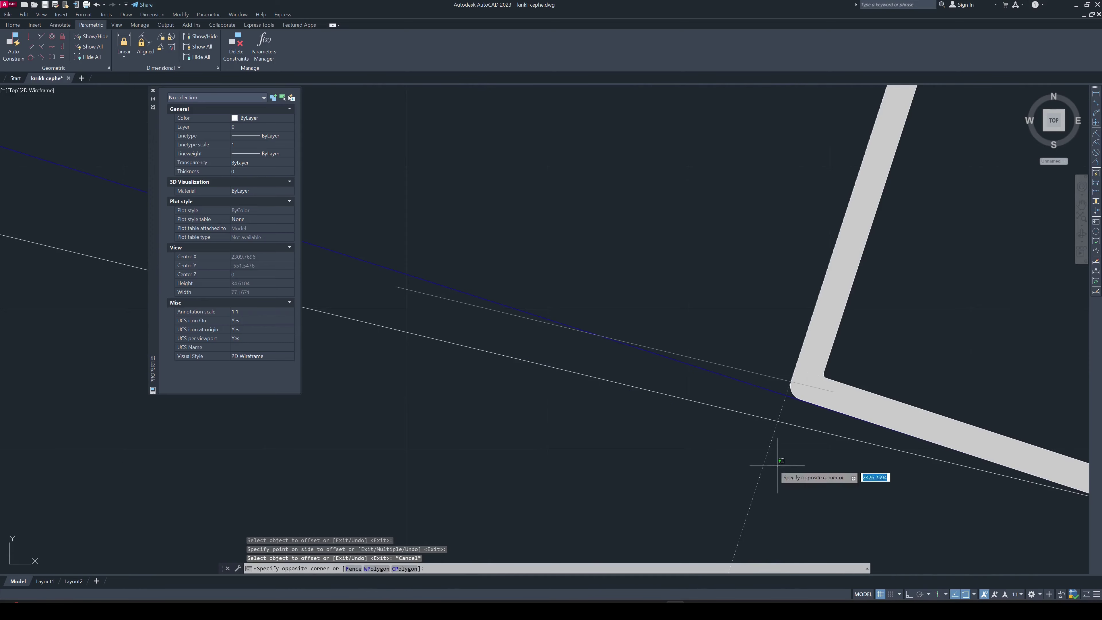
pyautogui.click(763, 463)
pyautogui.write('e')
pyautogui.press('Return')
pyautogui.scroll(-4, 754, 463)
pyautogui.press('Escape')
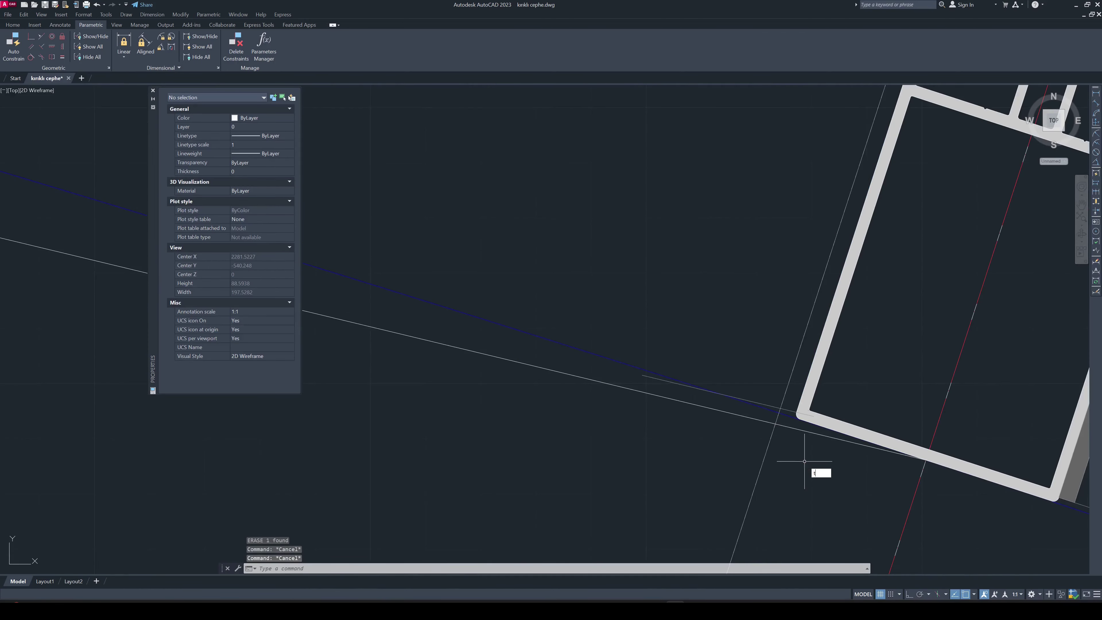
# Trim the line overhanging the mullion corner and erase the small leftover segment
pyautogui.write('r')
pyautogui.press('Return')
pyautogui.scroll(-4, 832, 478)
pyautogui.click(928, 521)
pyautogui.click(748, 135)
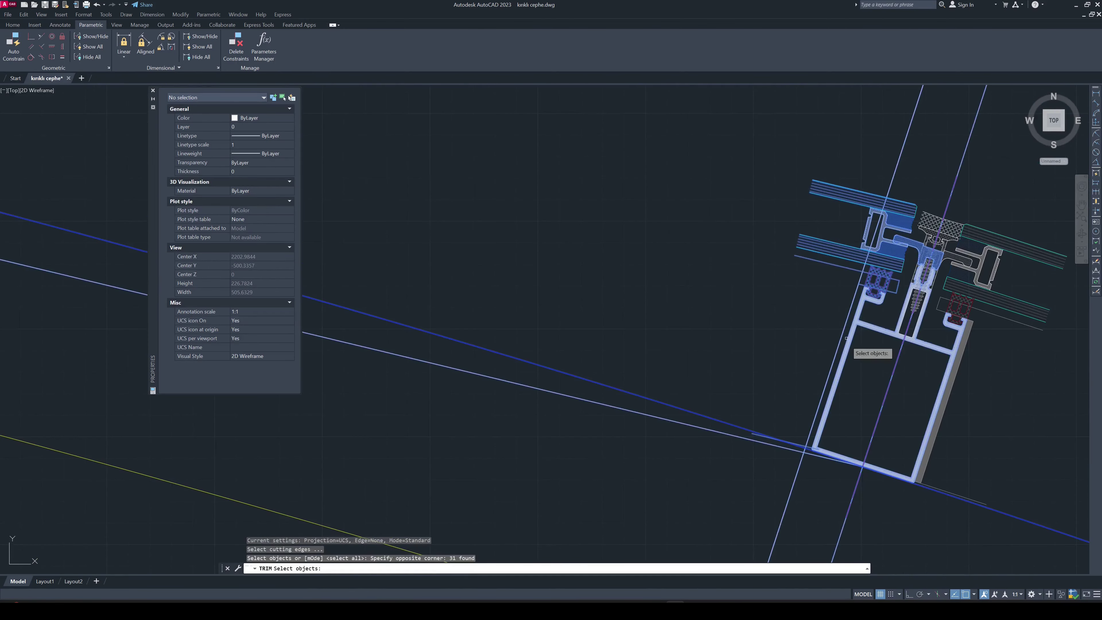
pyautogui.press('Return')
pyautogui.scroll(5, 816, 432)
pyautogui.click(817, 432)
pyautogui.press('Escape')
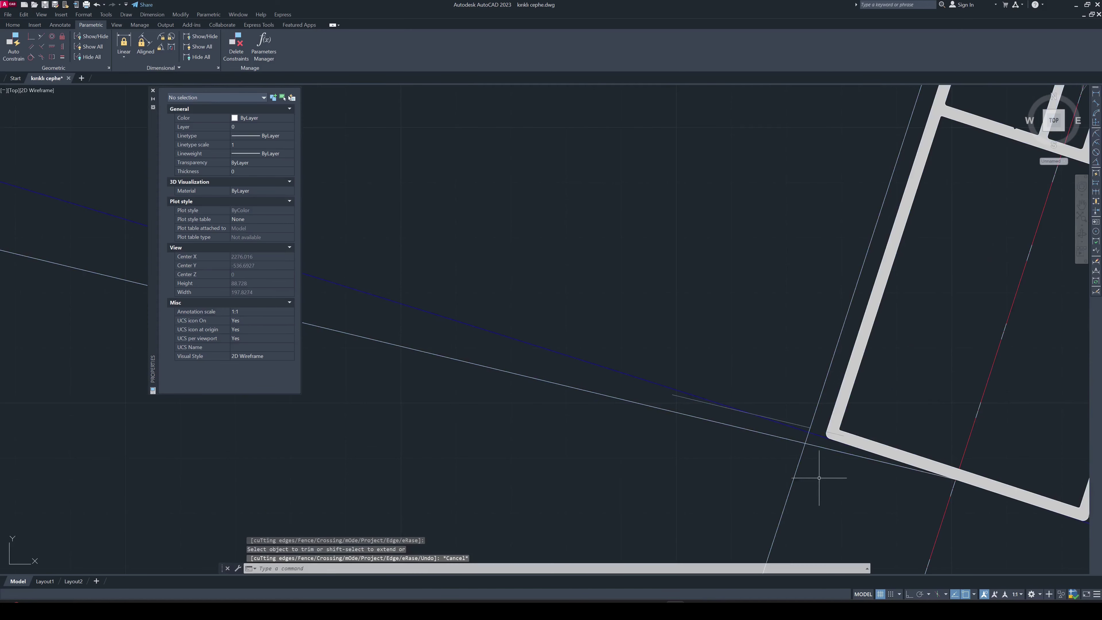
pyautogui.click(835, 435)
pyautogui.write('e')
pyautogui.press('Return')
# Trim the thin line left of the mullion against the mullion edges
pyautogui.write('tr')
pyautogui.press('Return')
pyautogui.scroll(-4, 815, 473)
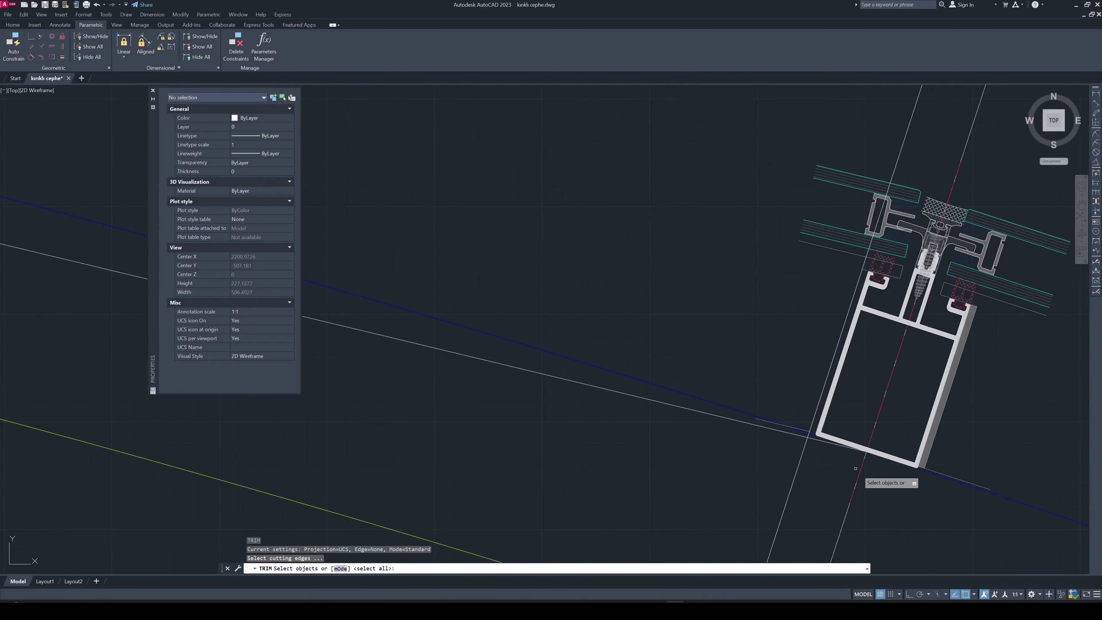
pyautogui.click(956, 523)
pyautogui.click(844, 245)
pyautogui.press('Return')
pyautogui.click(858, 268)
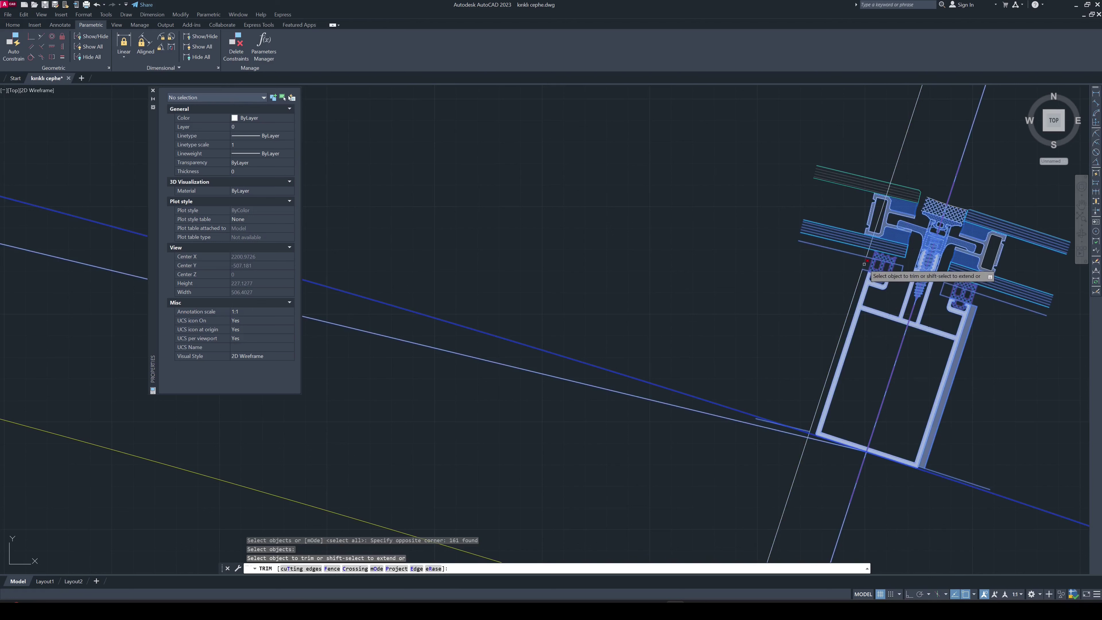
pyautogui.scroll(4, 799, 469)
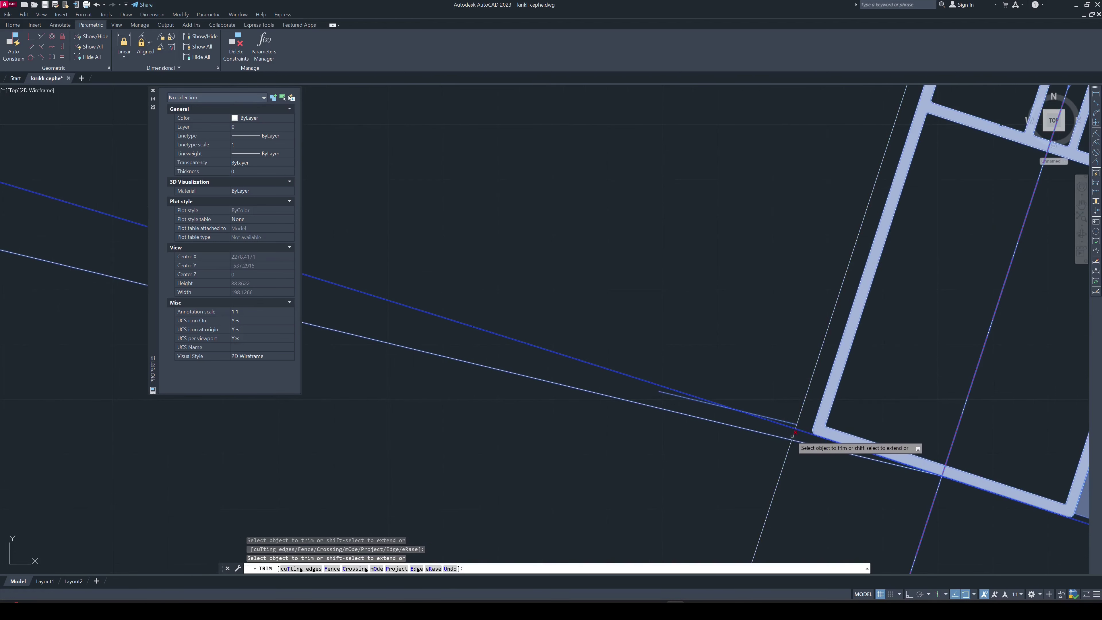
pyautogui.scroll(2, 796, 436)
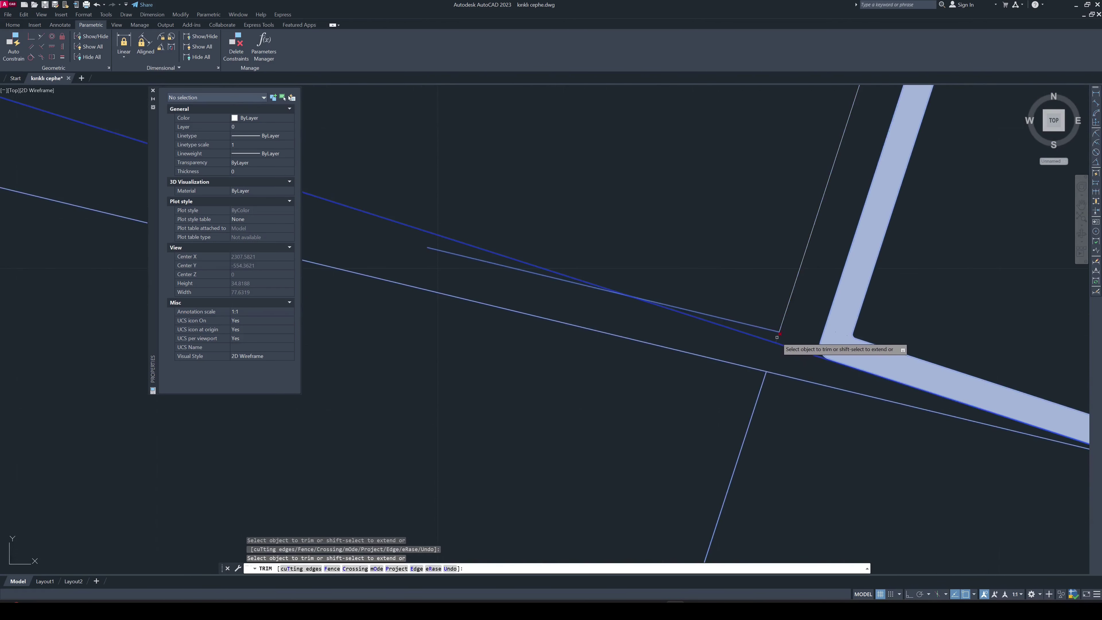
pyautogui.scroll(-5, 778, 338)
pyautogui.press('Escape')
# Erase the stray line near the corner and bring the full mullion detail into view
pyautogui.click(774, 418)
pyautogui.write('E')
pyautogui.press('Return')
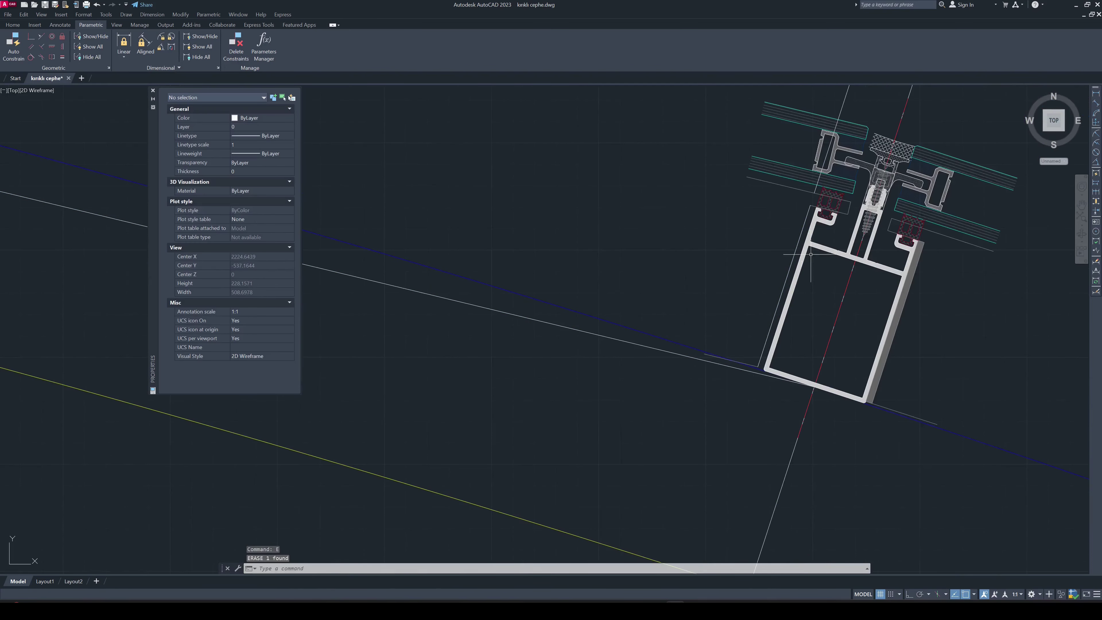
pyautogui.moveTo(810, 254); pyautogui.dragTo(791, 357, button='middle')
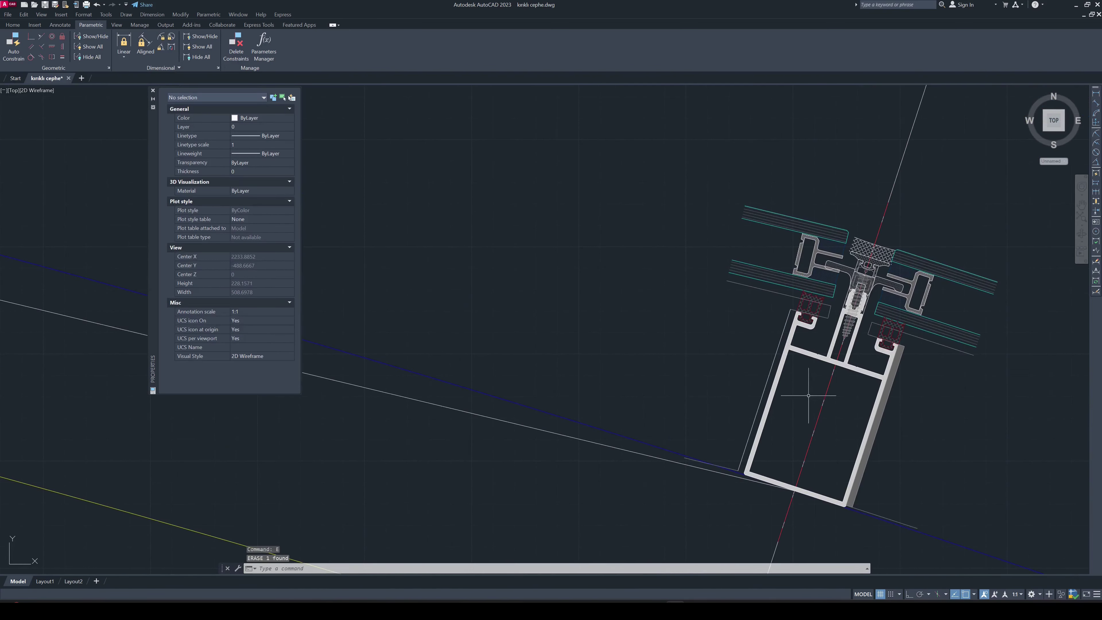
pyautogui.press('Escape')
pyautogui.press('Escape')
# Start a construction line at the mullion corner, then cancel it
pyautogui.write('l')
pyautogui.press('Return')
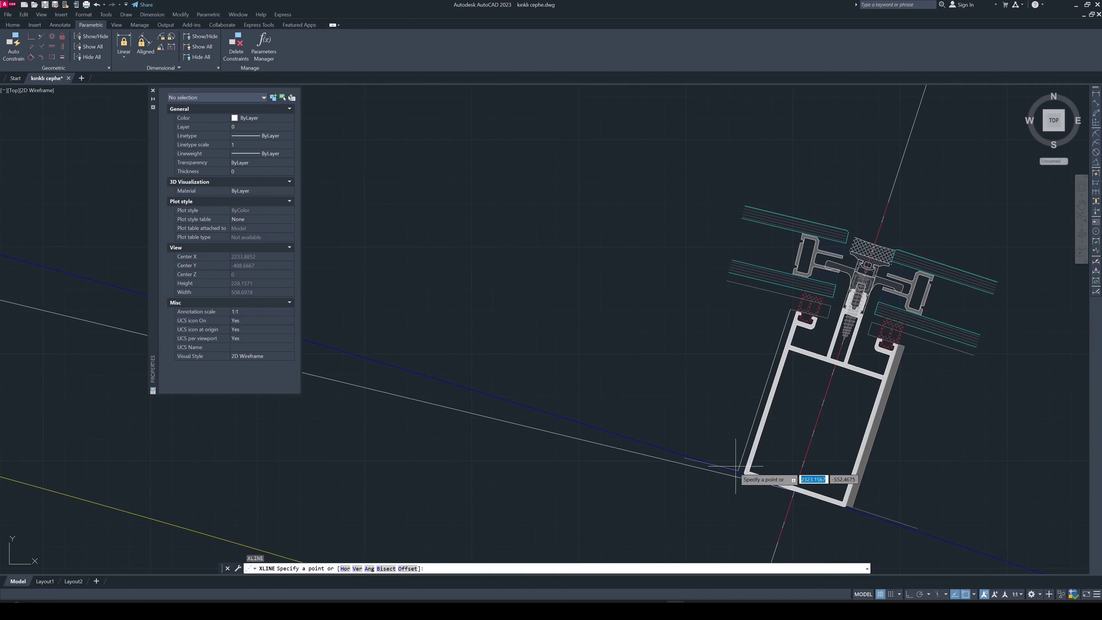
pyautogui.scroll(8, 742, 468)
pyautogui.click(700, 471)
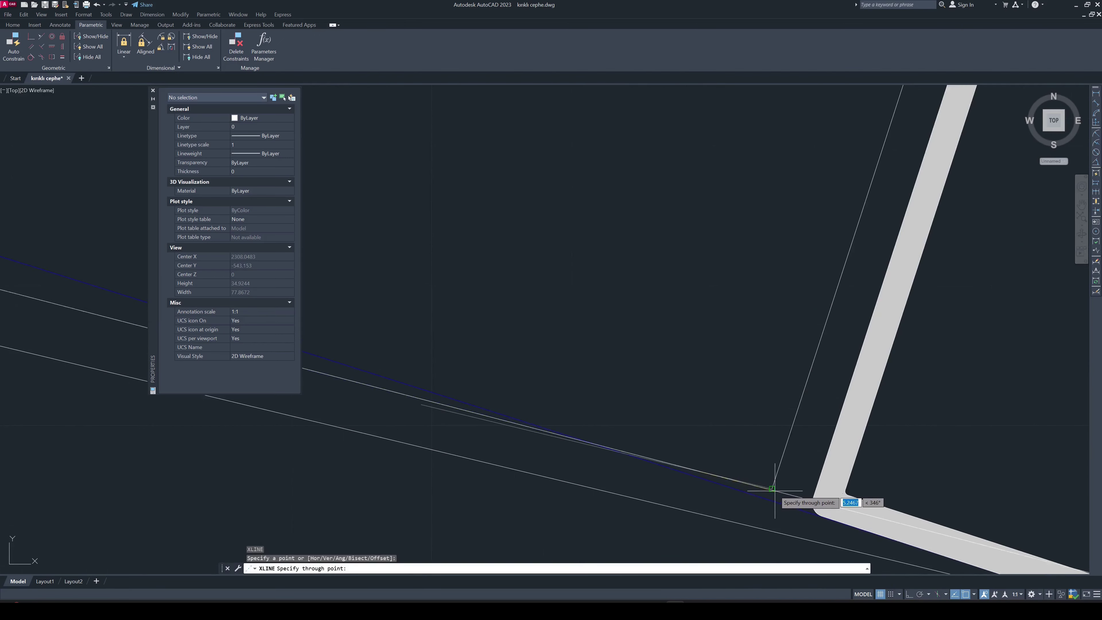
pyautogui.press('Escape')
pyautogui.scroll(-3, 843, 509)
pyautogui.scroll(-3, 843, 509)
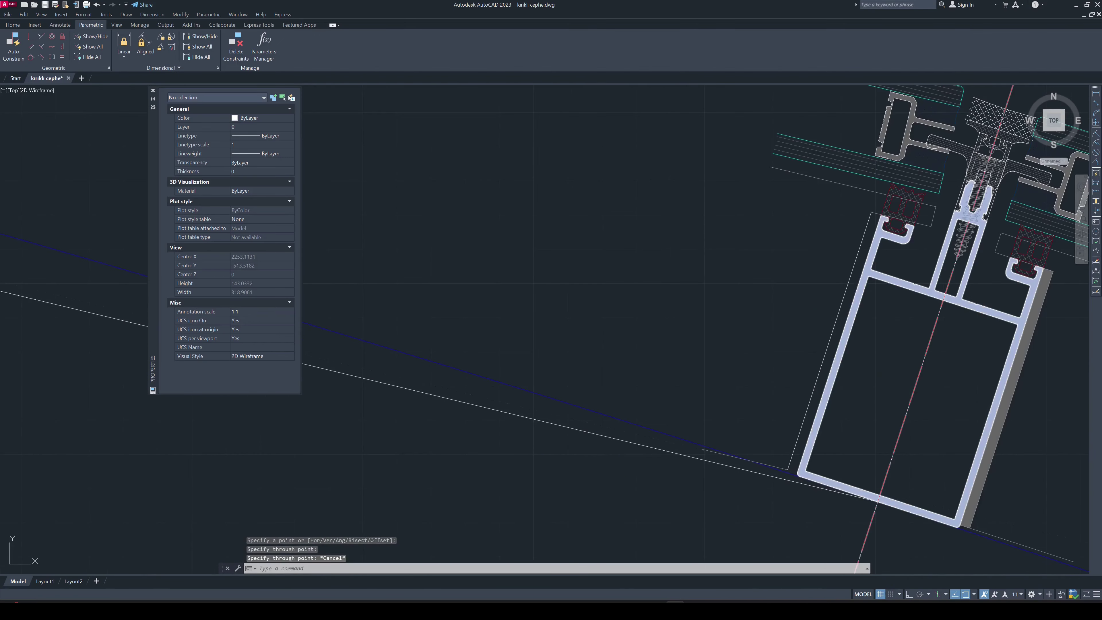
pyautogui.write('Bo')
# Create a boundary polyline inside the thin strip beside the mullion
pyautogui.press('Return')
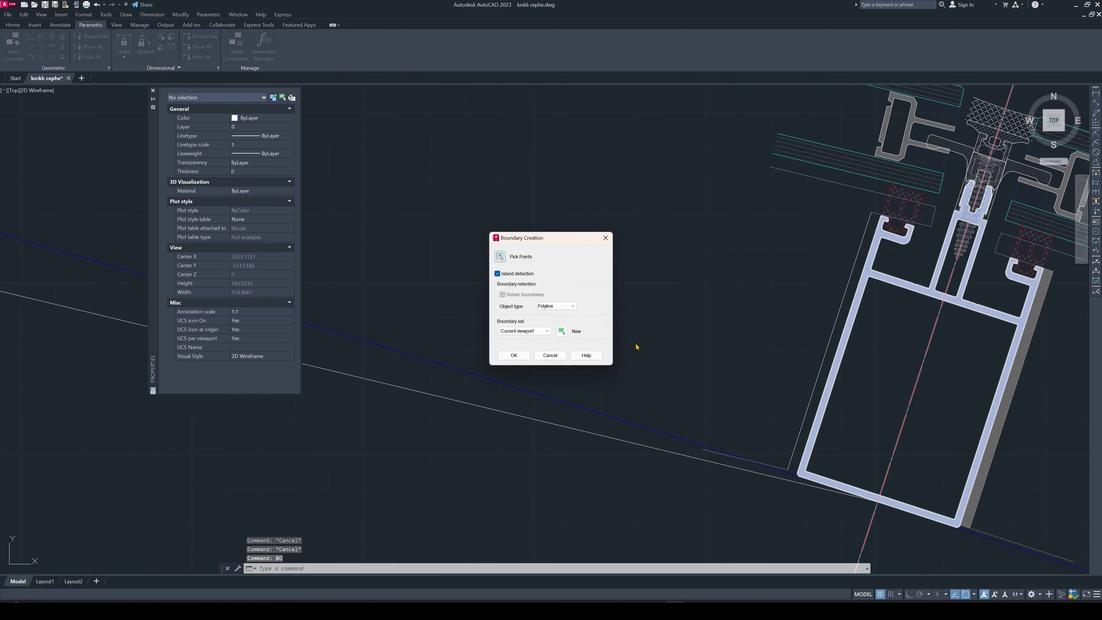
pyautogui.click(500, 257)
pyautogui.click(857, 274)
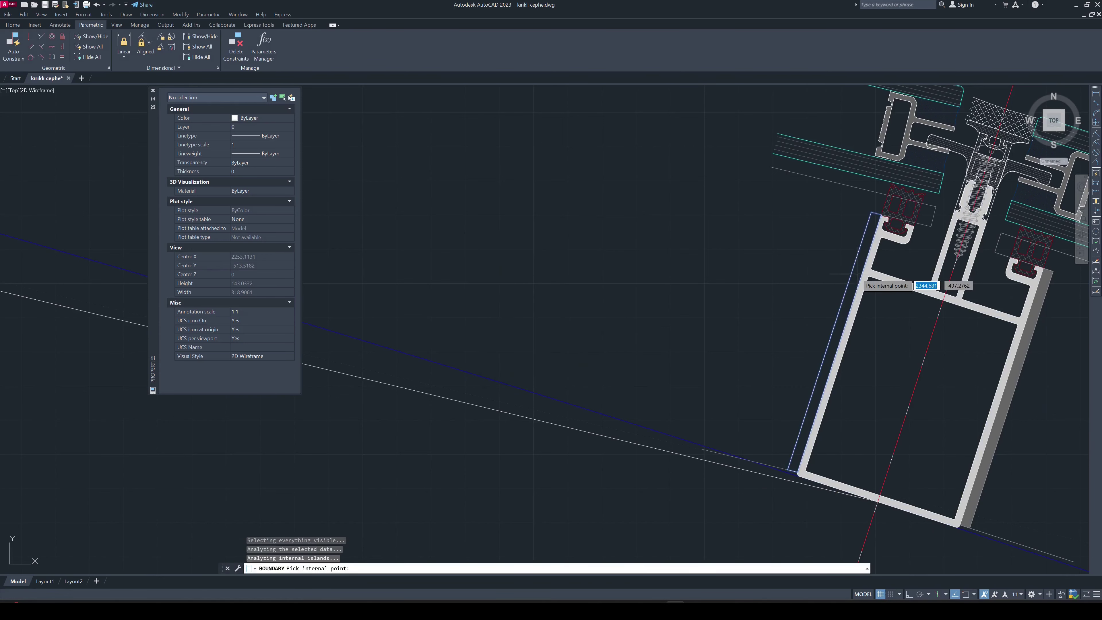
pyautogui.press('Return')
pyautogui.scroll(-4, 819, 312)
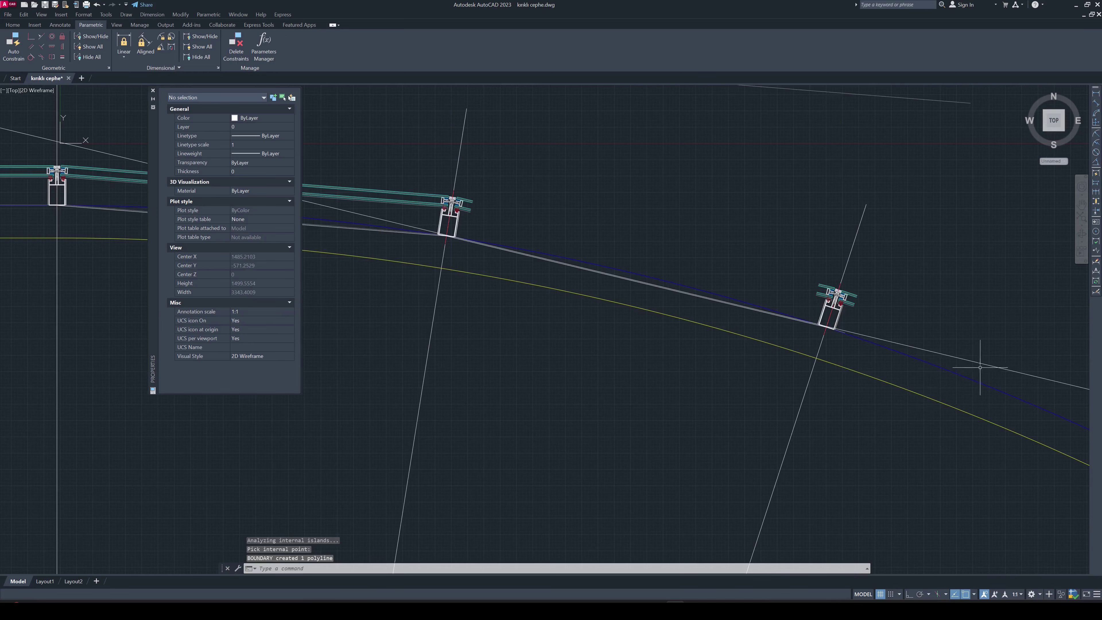
# Erase the leftover construction line on the arc
pyautogui.moveTo(979, 368); pyautogui.dragTo(970, 351)
pyautogui.write('e')
pyautogui.press('Return')
pyautogui.scroll(-5, 922, 369)
pyautogui.scroll(3, 786, 295)
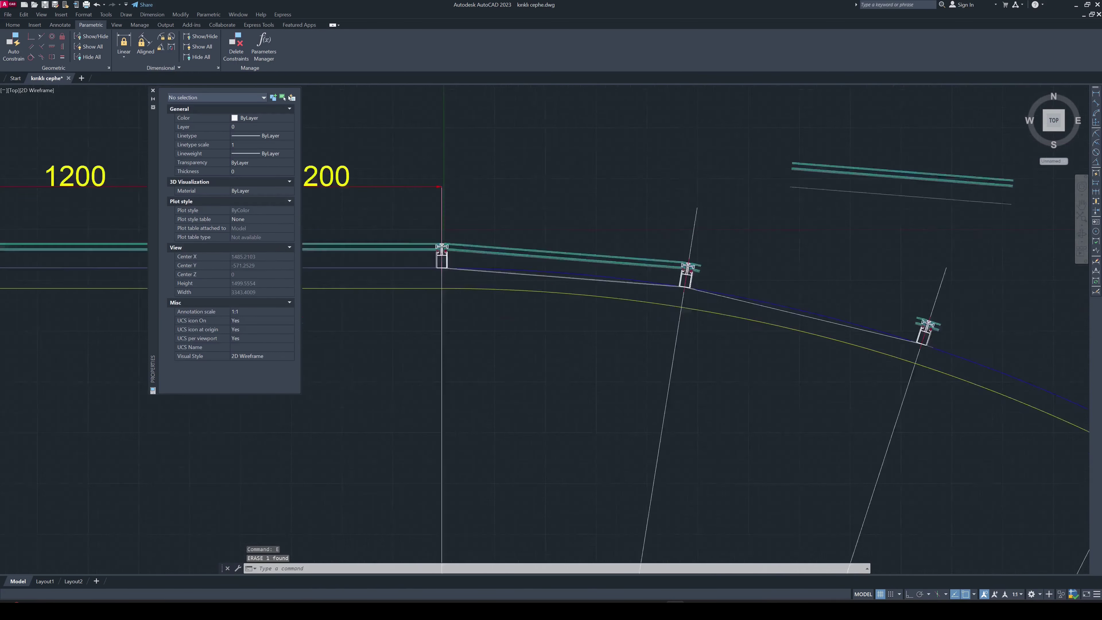
pyautogui.scroll(2, 786, 295)
pyautogui.scroll(8, 591, 221)
pyautogui.press('Escape')
pyautogui.press('Escape')
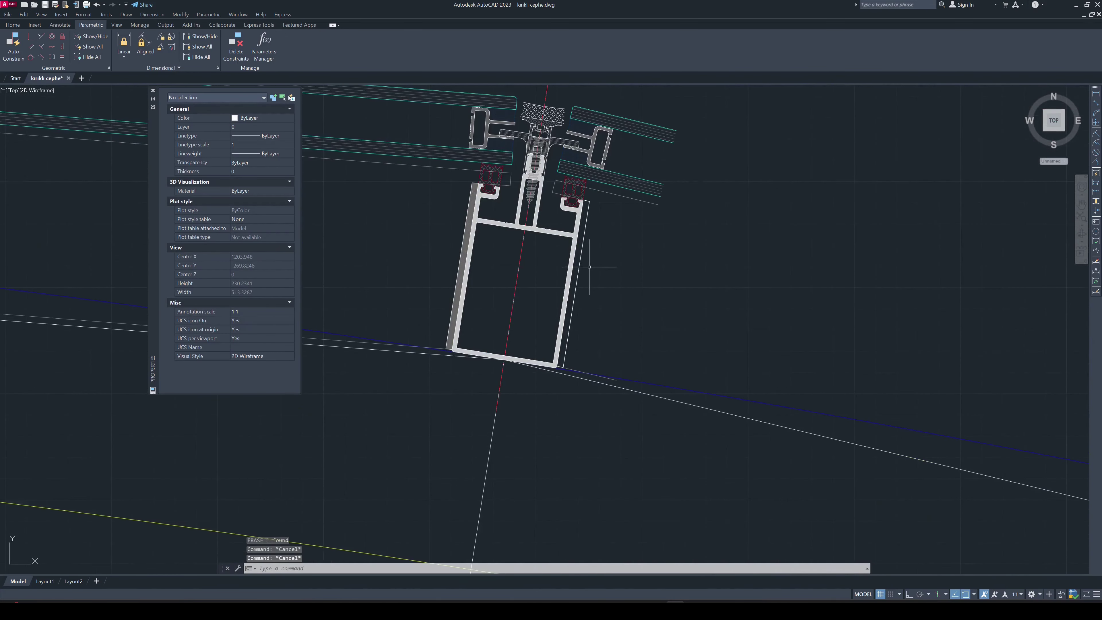
pyautogui.write('hatc')
pyautogui.press('Return')
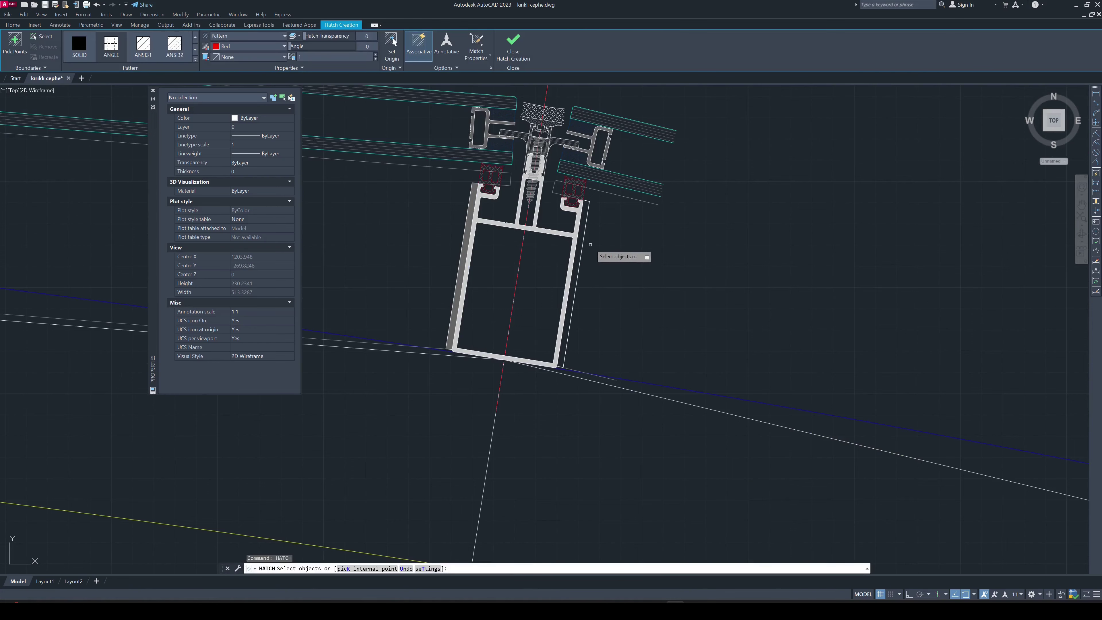
# Hatch the boundary strip beside the mullion with a red ANGLE pattern
pyautogui.click(583, 240)
pyautogui.scroll(-5, 728, 307)
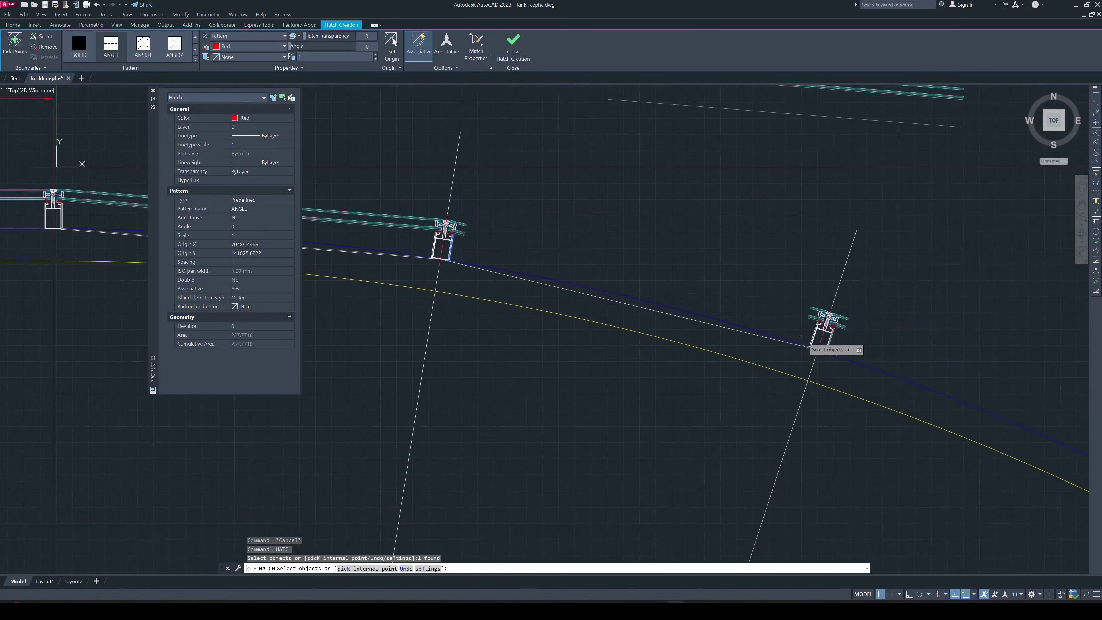
pyautogui.scroll(4, 836, 347)
pyautogui.press('Return')
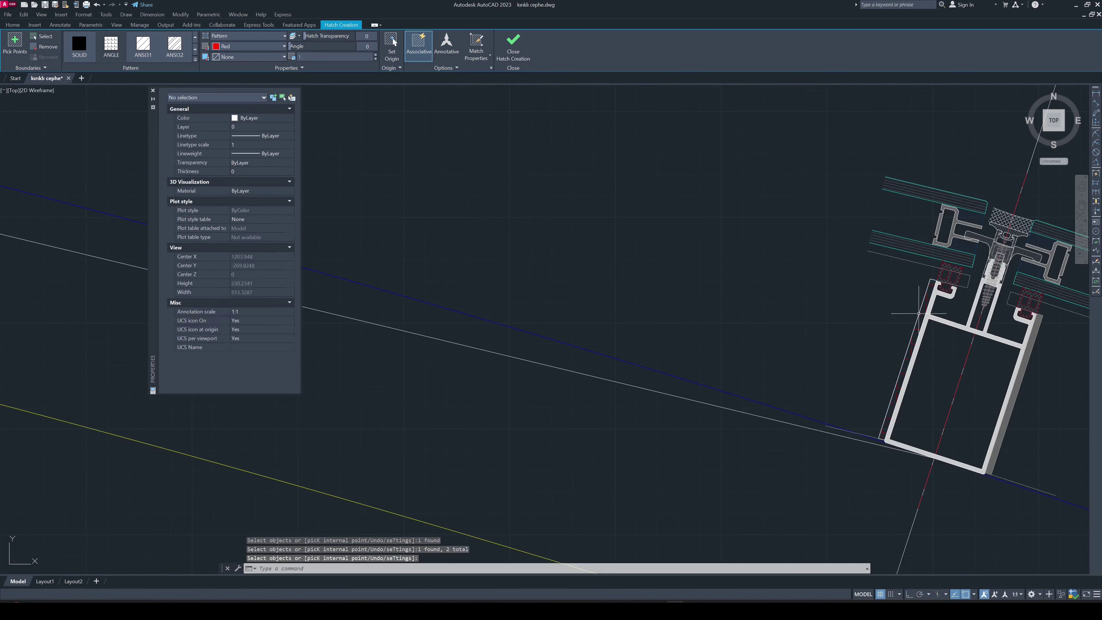
pyautogui.scroll(-3, 919, 312)
pyautogui.moveTo(1002, 437); pyautogui.dragTo(560, 290, button='middle')
pyautogui.scroll(5, 444, 186)
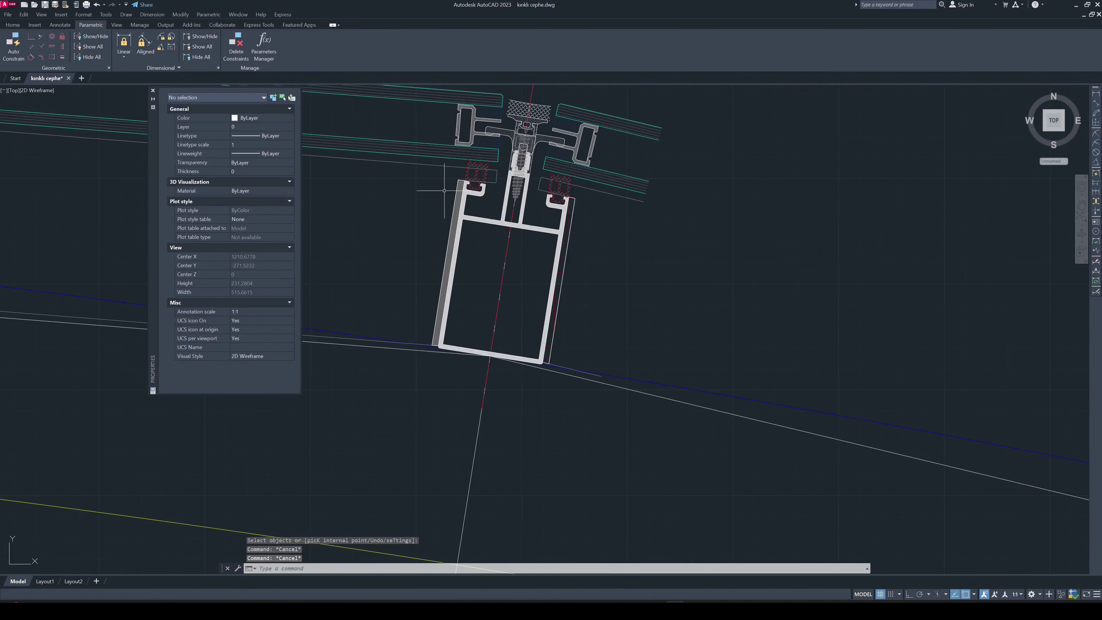
pyautogui.write('mi')
# Try matching properties from a source object, then cancel the match
pyautogui.press('Return')
pyautogui.scroll(2, 445, 191)
pyautogui.scroll(2, 445, 191)
pyautogui.click(449, 202)
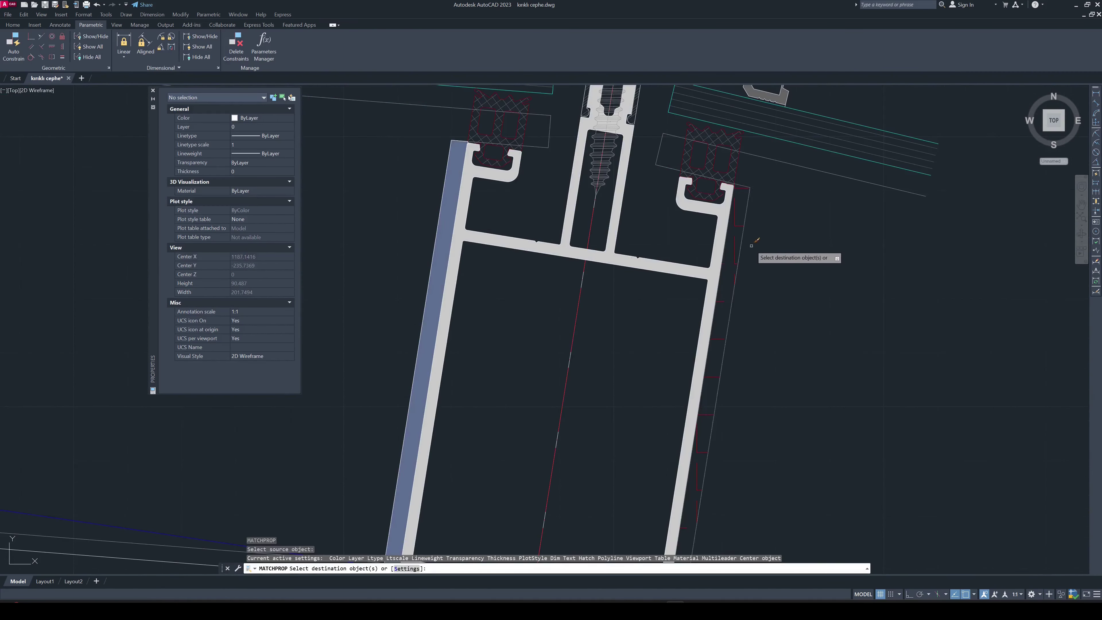
pyautogui.press('Escape')
pyautogui.press('Escape')
pyautogui.scroll(-8, 860, 292)
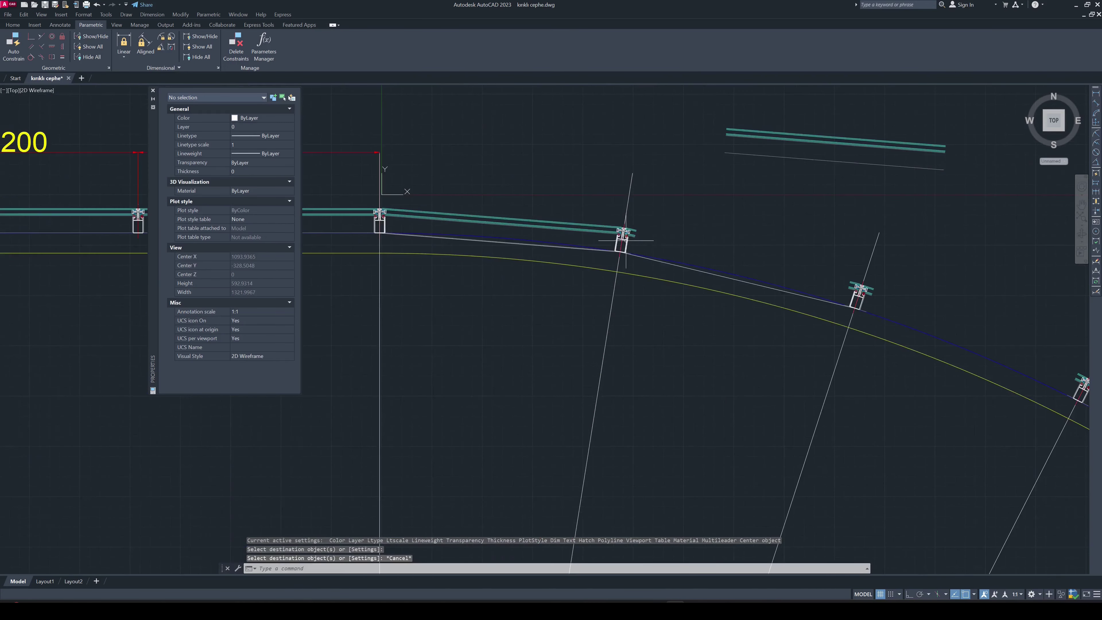
pyautogui.scroll(8, 861, 292)
# Start rotating the upper facade glass lines by reference, tracing the reference along the line
pyautogui.scroll(-8, 761, 353)
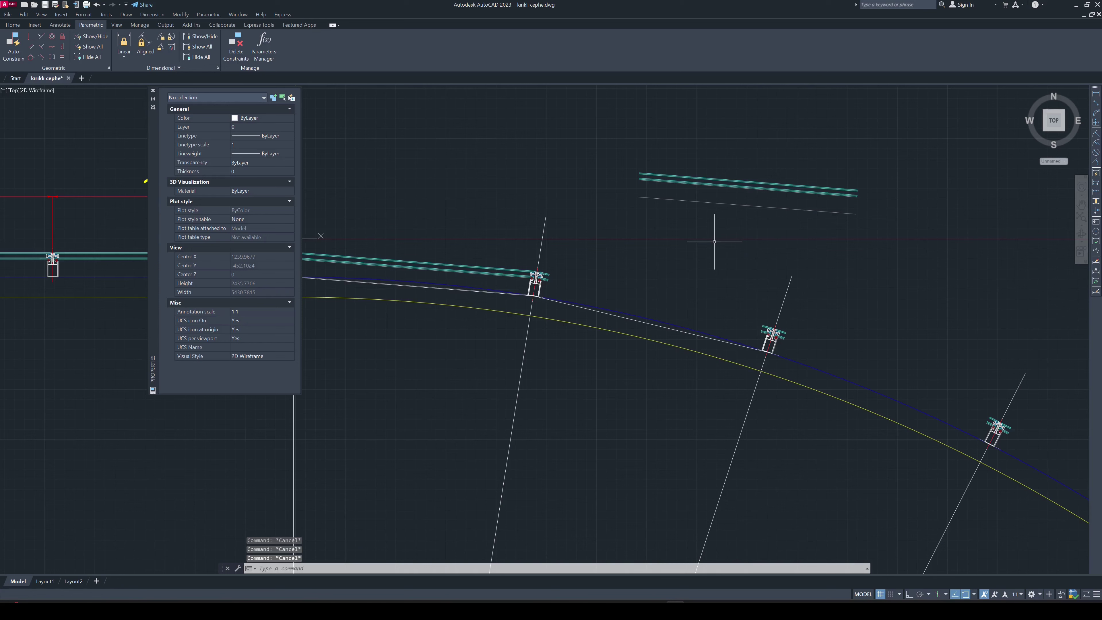
pyautogui.write('ro')
pyautogui.press('Return')
pyautogui.moveTo(711, 220); pyautogui.dragTo(583, 117)
pyautogui.press('Return')
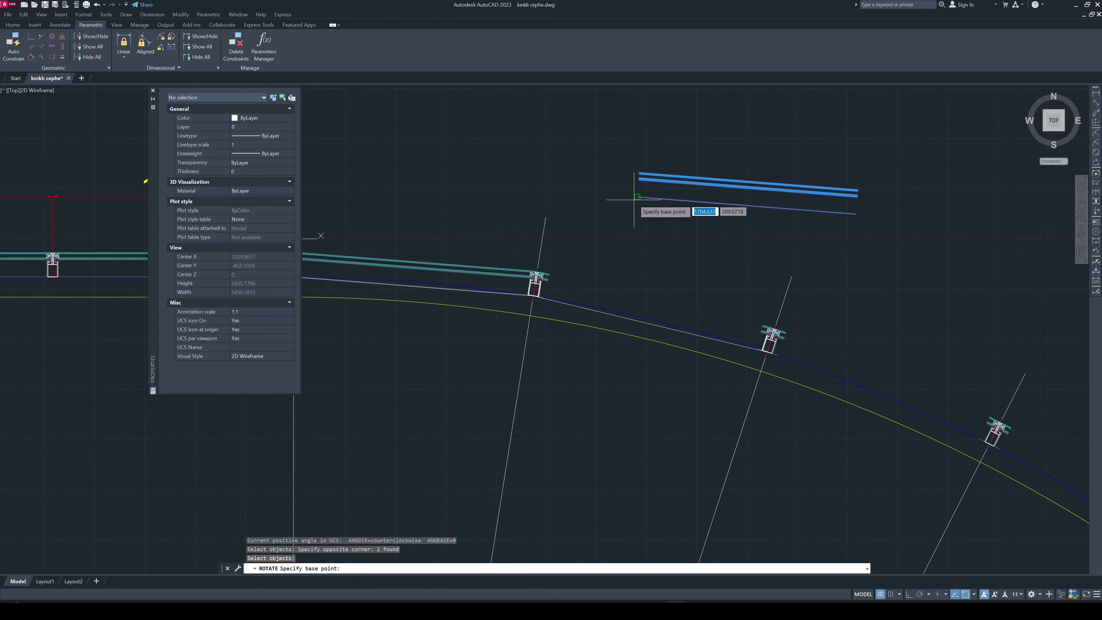
pyautogui.click(636, 196)
pyautogui.write('r')
pyautogui.press('Return')
pyautogui.click(637, 196)
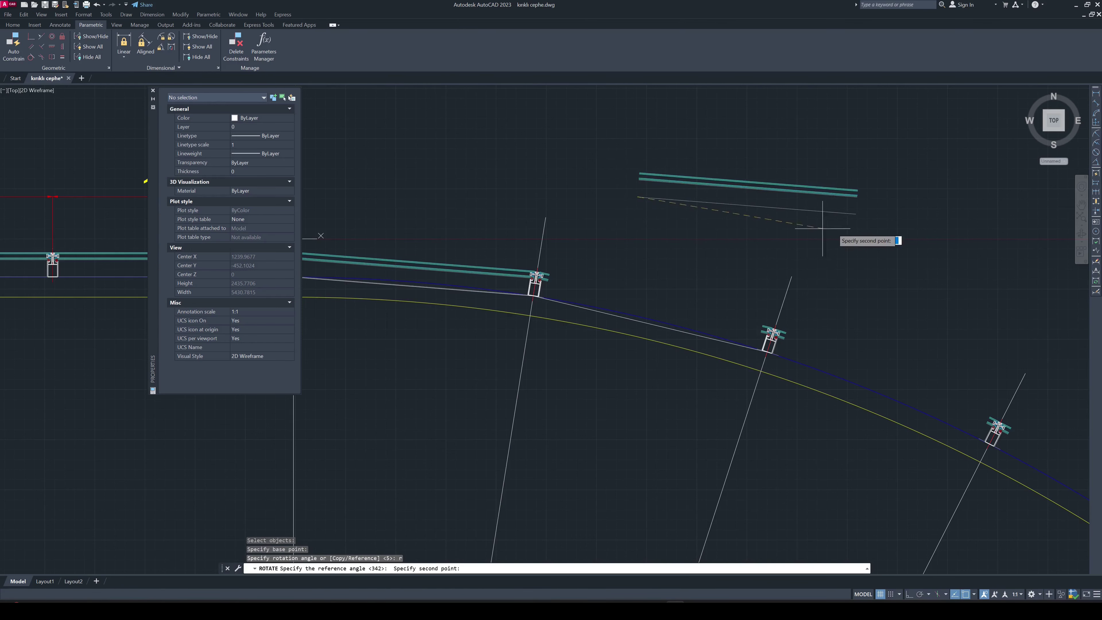
pyautogui.click(851, 214)
# Pick the new angle point at the mullion corner, then cancel the unfinished rotation
pyautogui.write('p')
pyautogui.press('Return')
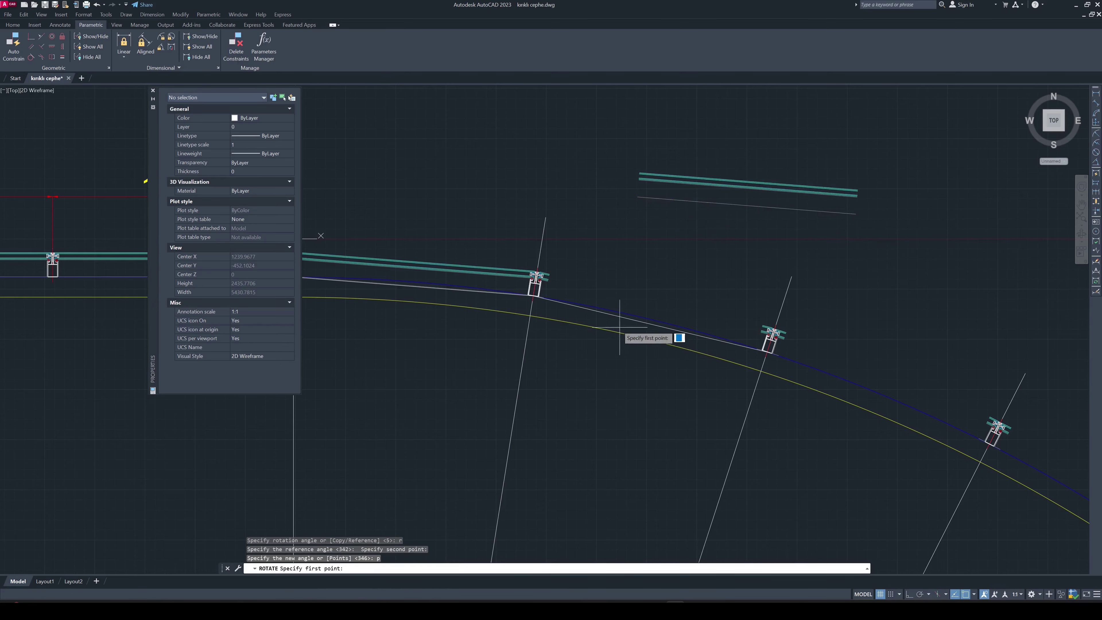
pyautogui.scroll(8, 531, 295)
pyautogui.scroll(8, 557, 323)
pyautogui.click(560, 290)
pyautogui.scroll(-6, 521, 282)
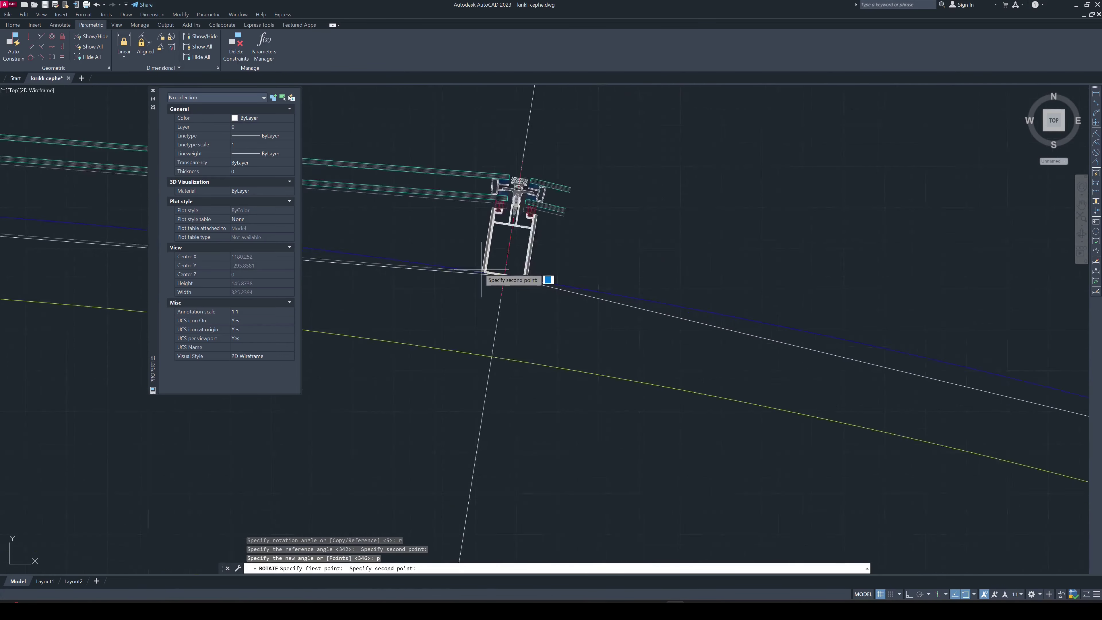
pyautogui.scroll(-3, 595, 305)
pyautogui.scroll(3, 708, 298)
pyautogui.scroll(6, 711, 302)
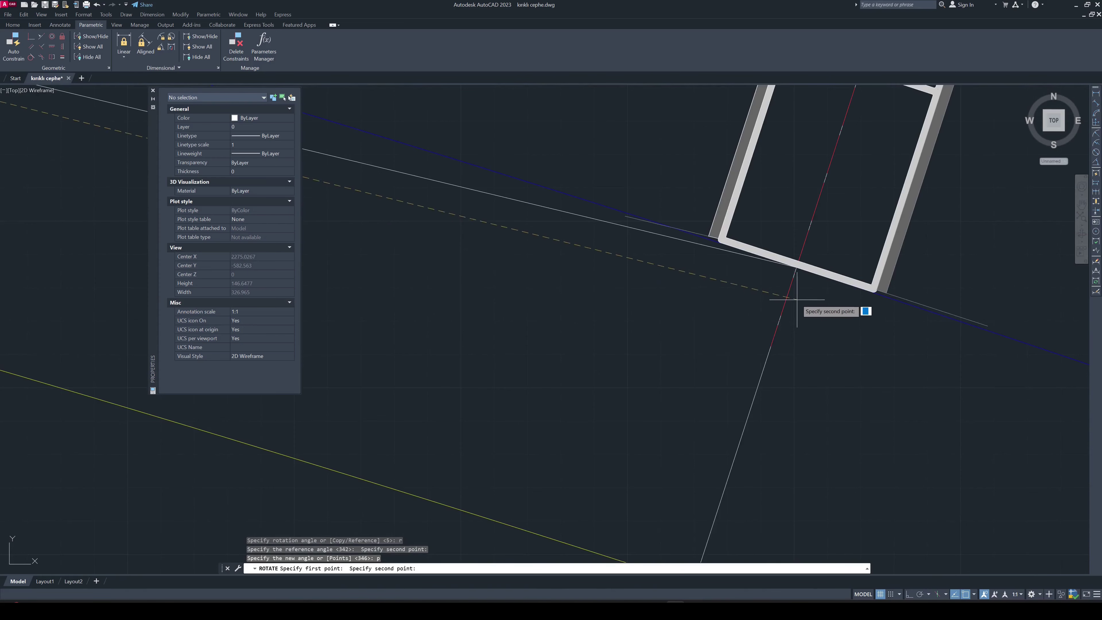
pyautogui.press('Escape')
# Window-select the mullion block and begin moving it, then cancel the move
pyautogui.scroll(-5, 796, 267)
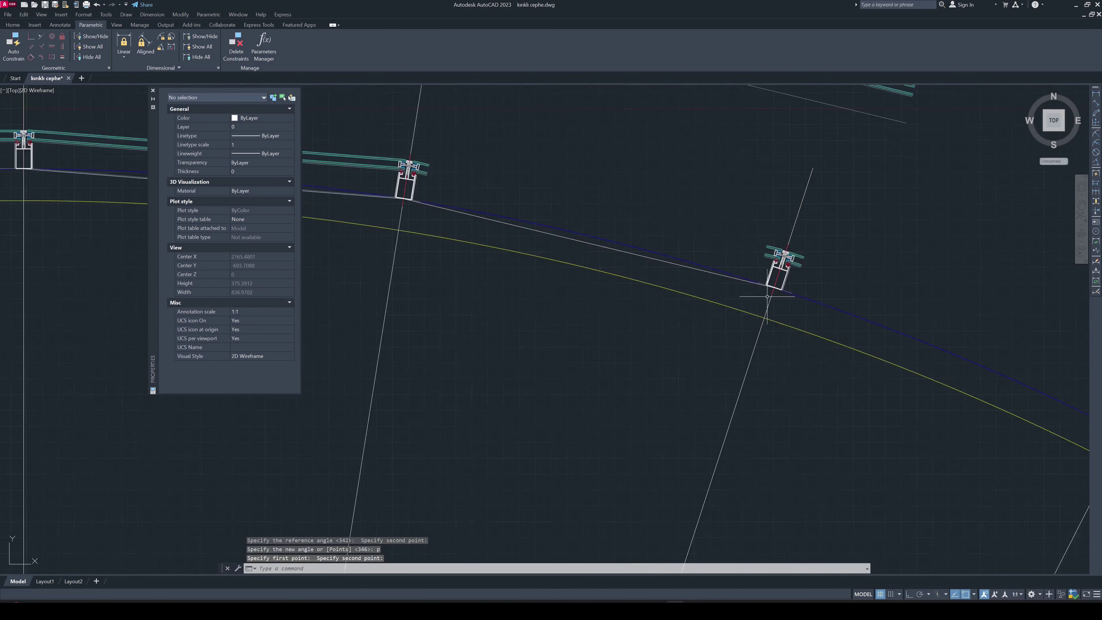
pyautogui.scroll(-3, 738, 243)
pyautogui.click(806, 254)
pyautogui.click(715, 219)
pyautogui.write('m')
pyautogui.press('Return')
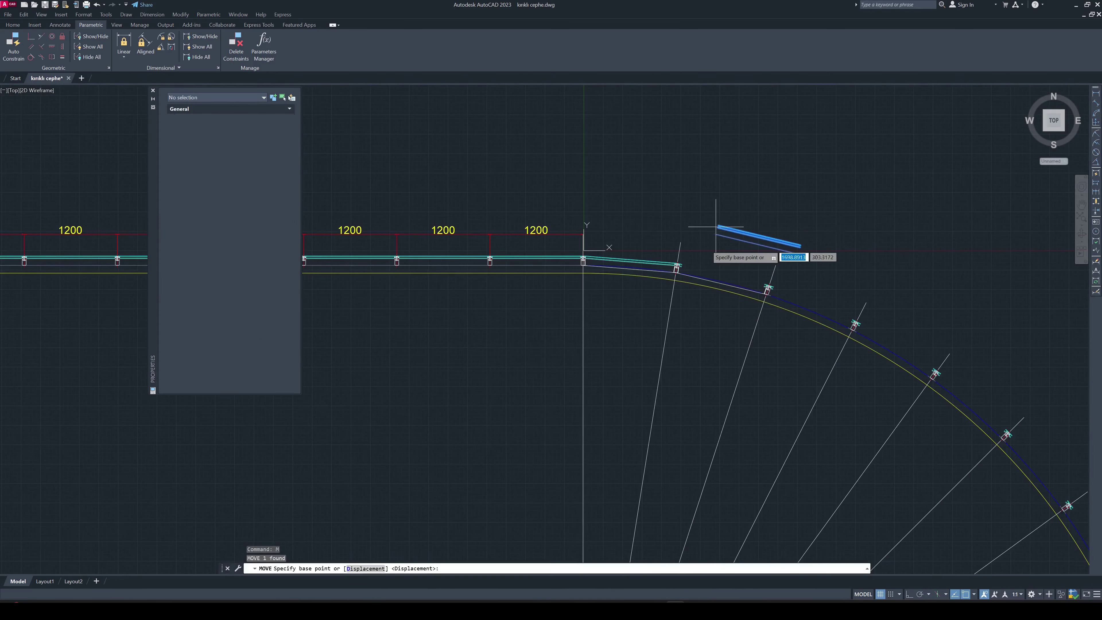
pyautogui.scroll(4, 721, 230)
pyautogui.click(730, 218)
pyautogui.scroll(5, 639, 295)
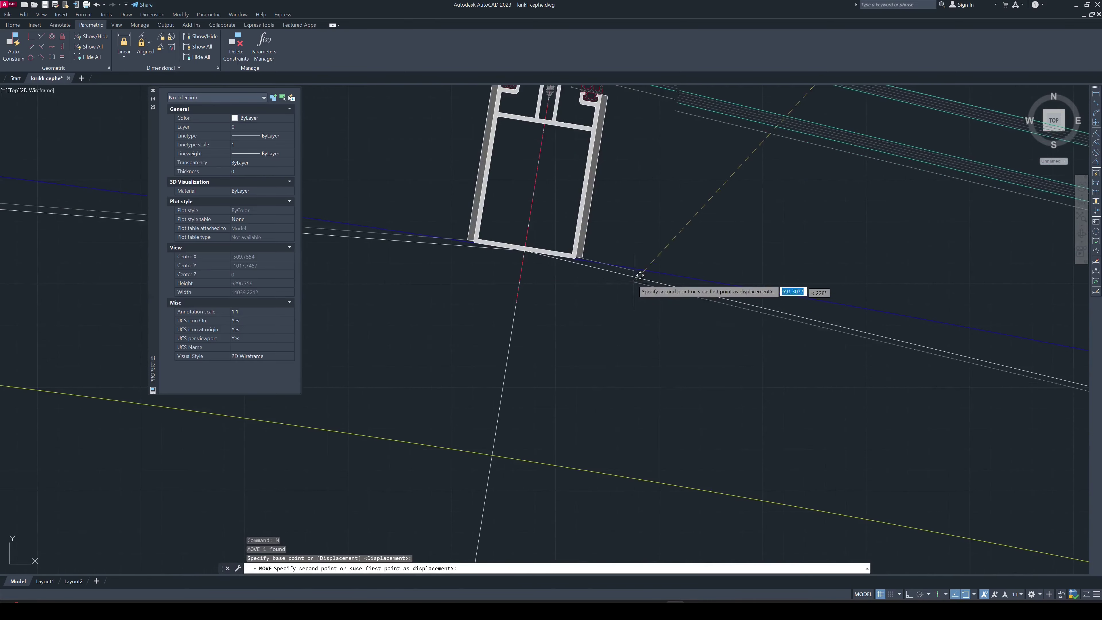
pyautogui.scroll(4, 667, 269)
pyautogui.press('Escape')
# Select a glass panel on the arc
pyautogui.scroll(-4, 655, 270)
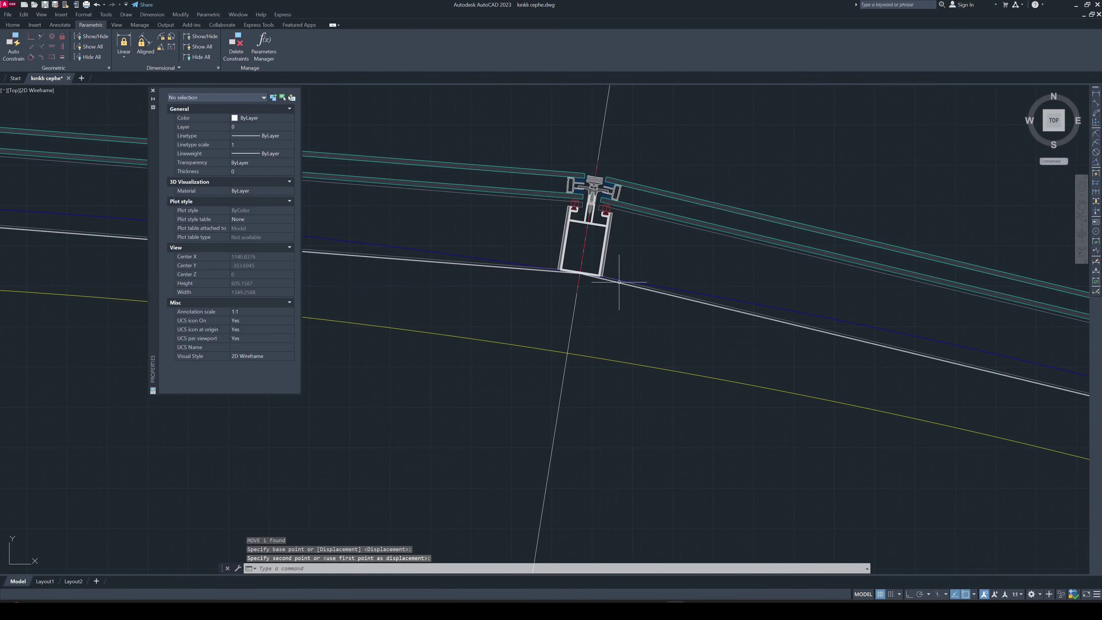
pyautogui.scroll(-3, 668, 271)
pyautogui.click(675, 272)
# Explode the right mullion block on the arc and erase its two glass pieces
pyautogui.press('Escape')
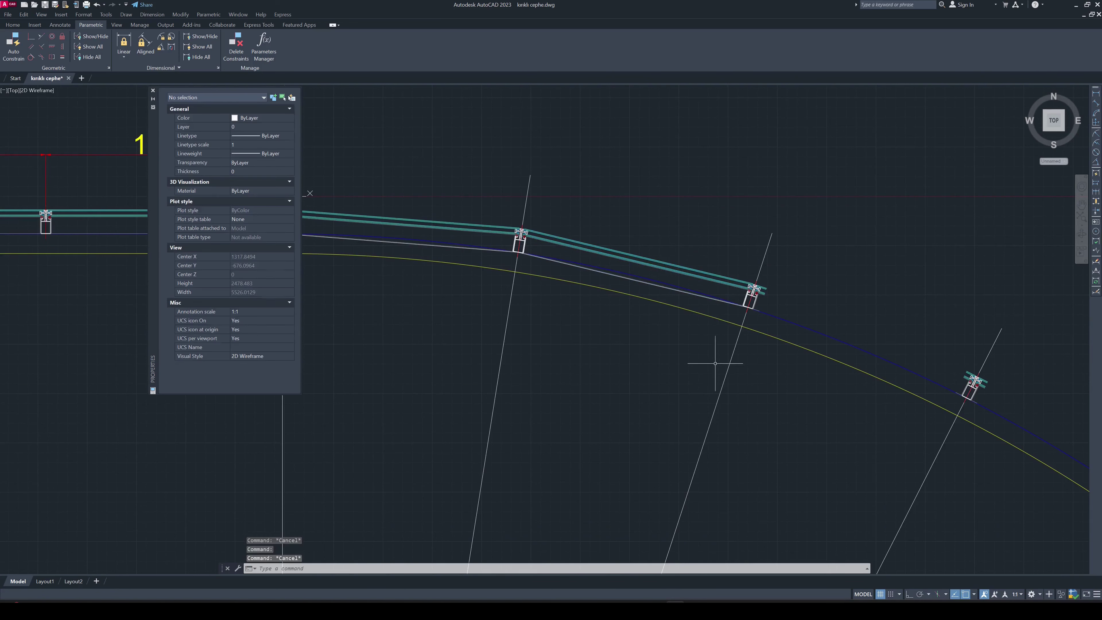
pyautogui.moveTo(791, 391); pyautogui.dragTo(723, 332, button='middle')
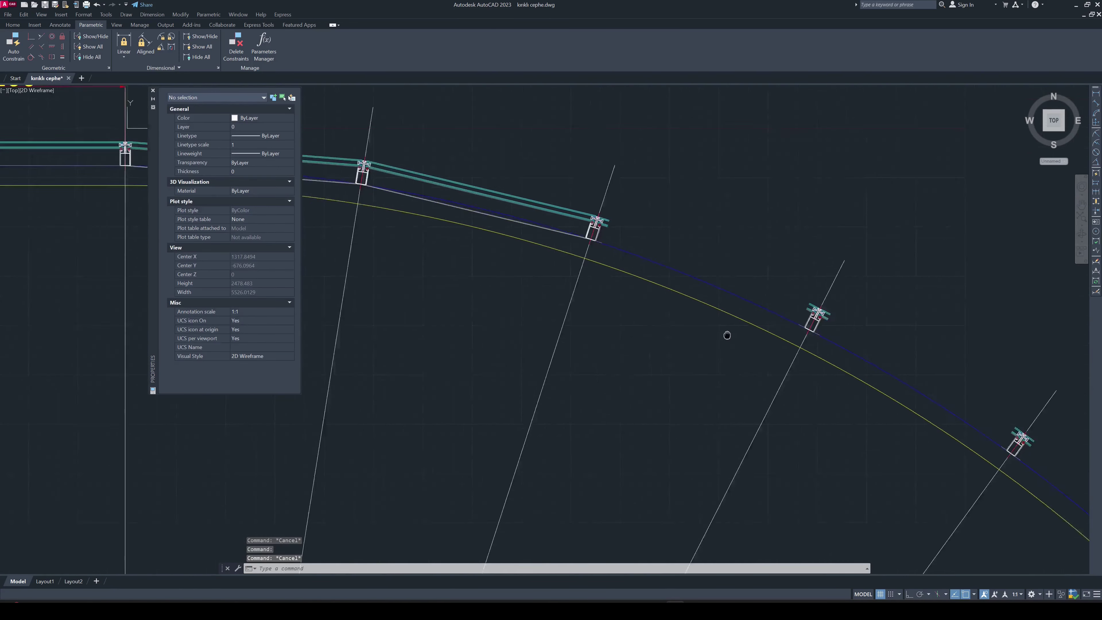
pyautogui.scroll(6, 770, 259)
pyautogui.click(873, 264)
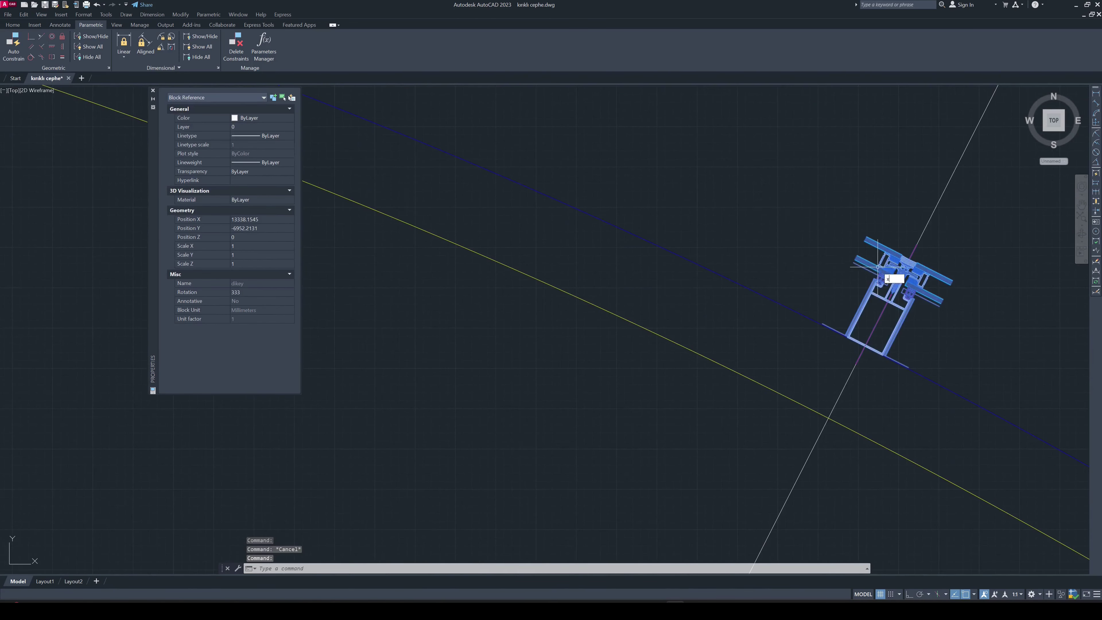
pyautogui.press('Return')
pyautogui.scroll(4, 912, 286)
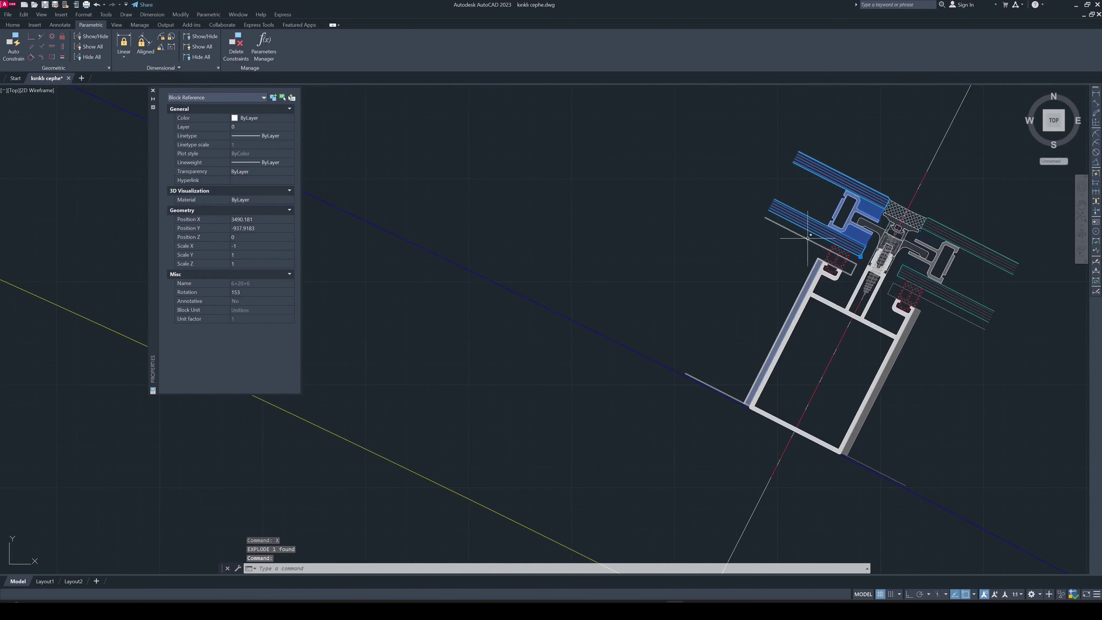
pyautogui.moveTo(800, 246); pyautogui.dragTo(768, 211)
pyautogui.press('Delete')
# Check the neighbouring mullion blocks by selecting and then deselecting them
pyautogui.click(984, 294)
pyautogui.scroll(-8, 984, 294)
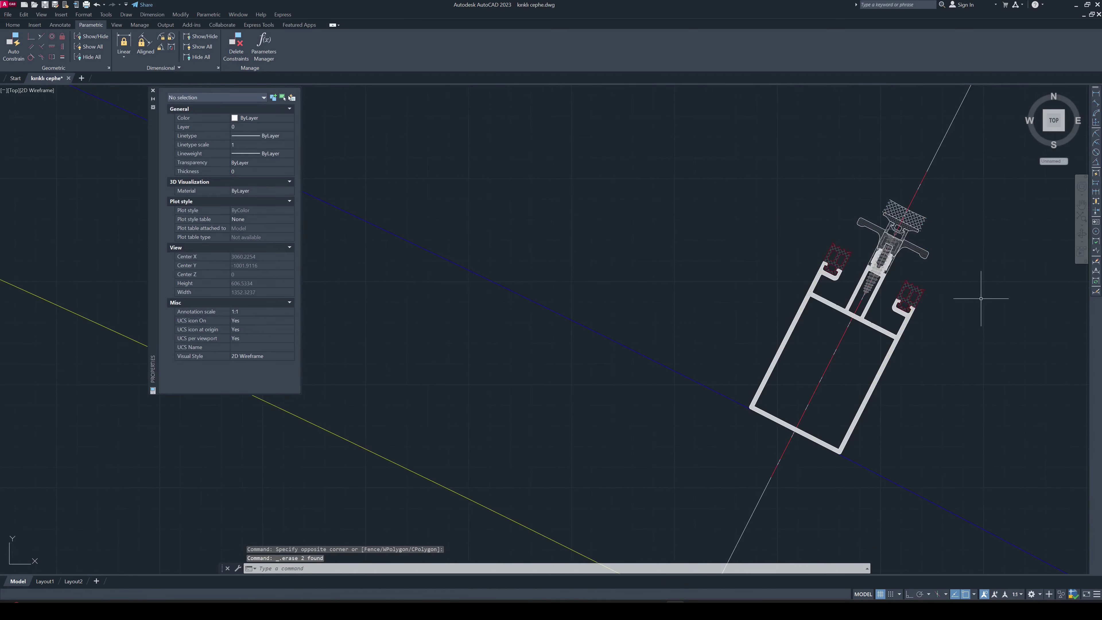
pyautogui.scroll(-4, 915, 320)
pyautogui.click(879, 351)
pyautogui.scroll(8, 879, 352)
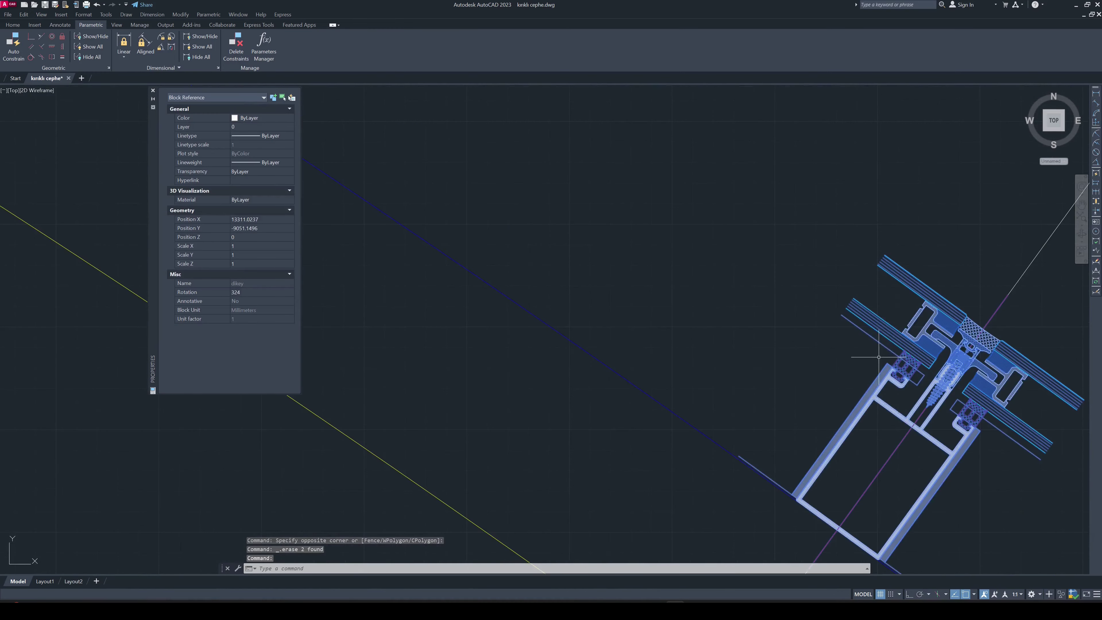
pyautogui.scroll(-3, 874, 349)
pyautogui.scroll(-3, 811, 283)
pyautogui.press('Escape')
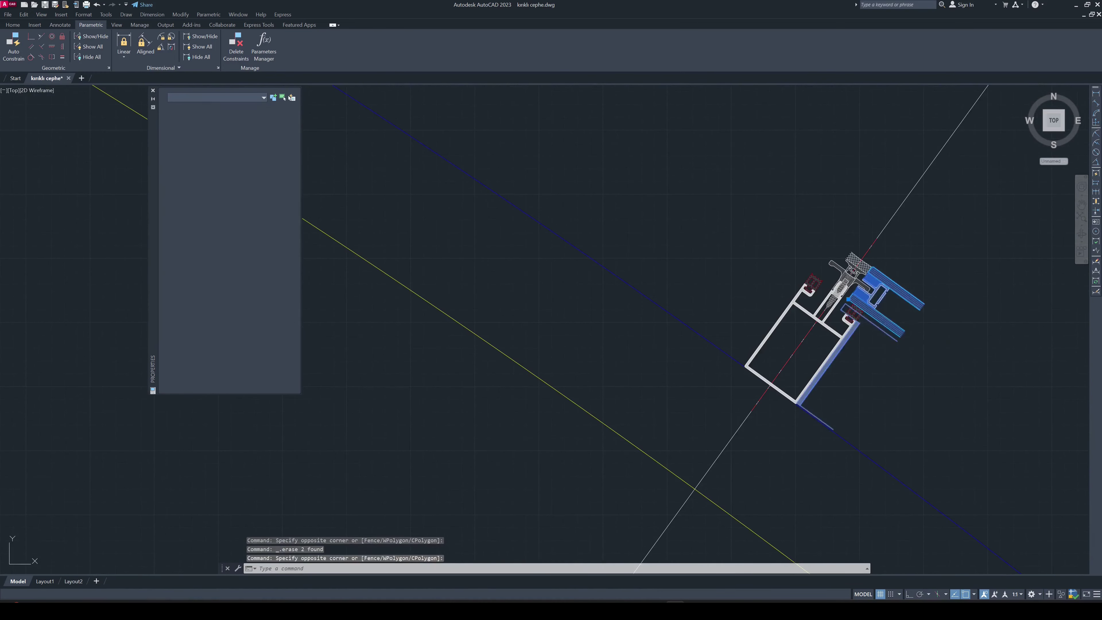
pyautogui.scroll(-4, 839, 338)
pyautogui.scroll(8, 839, 338)
pyautogui.click(815, 356)
pyautogui.press('Escape')
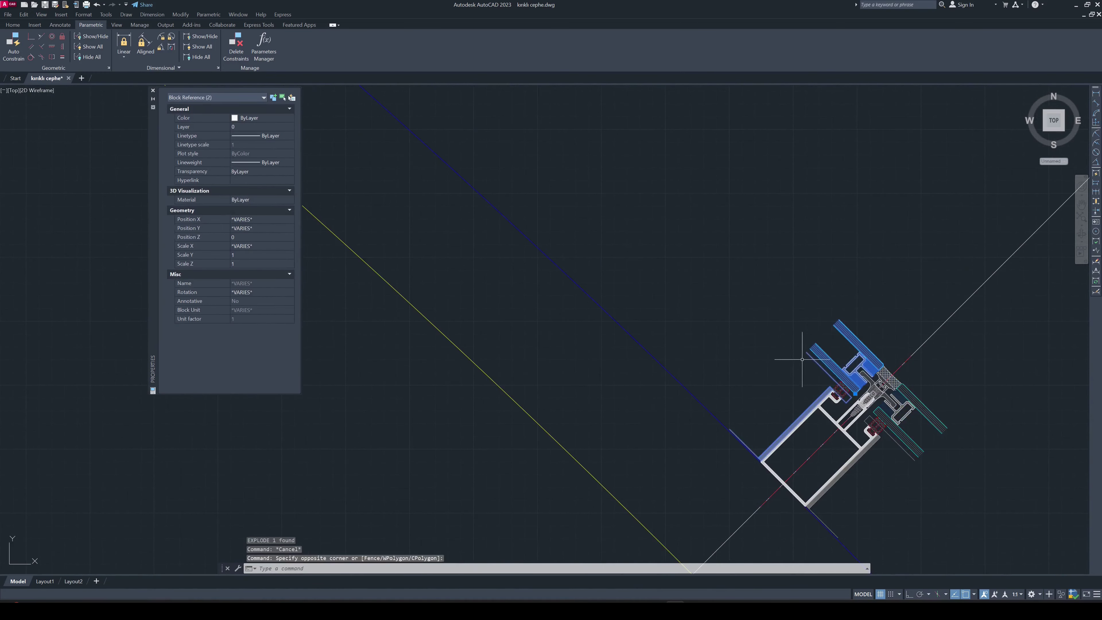
pyautogui.scroll(-1, 972, 504)
pyautogui.scroll(-2, 910, 448)
pyautogui.scroll(-8, 907, 463)
pyautogui.scroll(10, 907, 463)
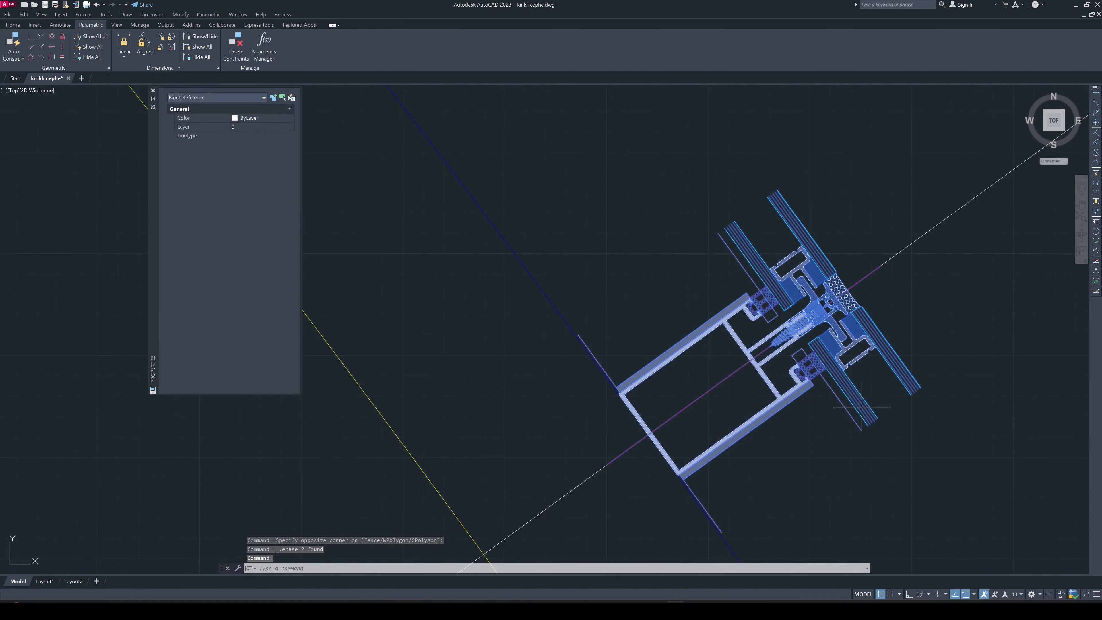
# Erase the two upper glass parts at the mullion
pyautogui.click(748, 240)
pyautogui.moveTo(748, 239); pyautogui.dragTo(772, 260)
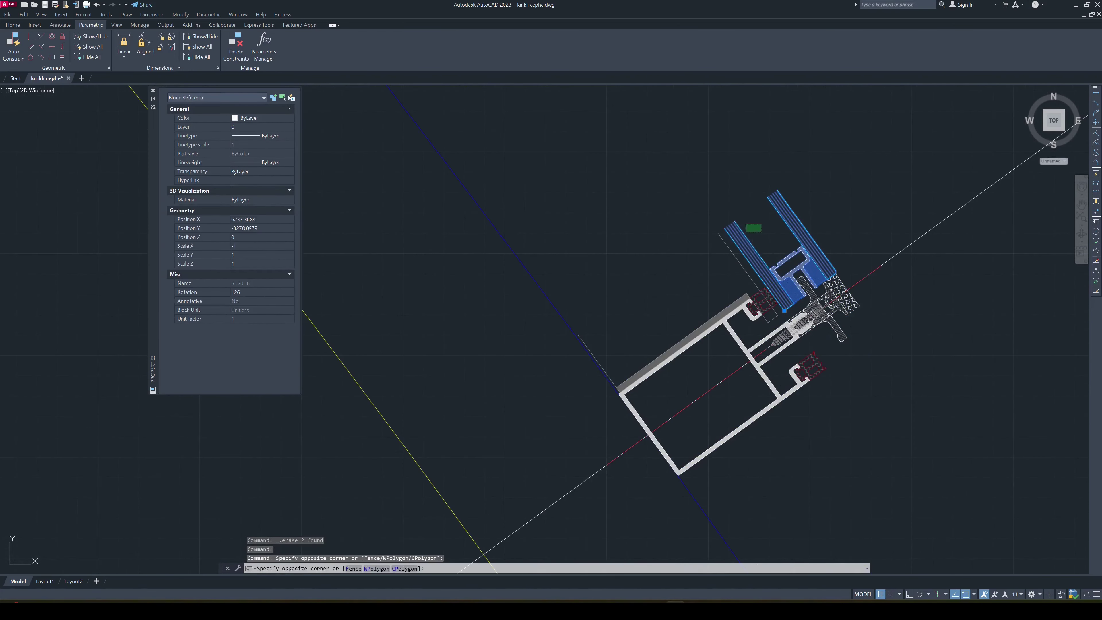
pyautogui.scroll(-5, 703, 255)
pyautogui.scroll(2, 774, 394)
pyautogui.scroll(2, 691, 403)
pyautogui.press('Delete')
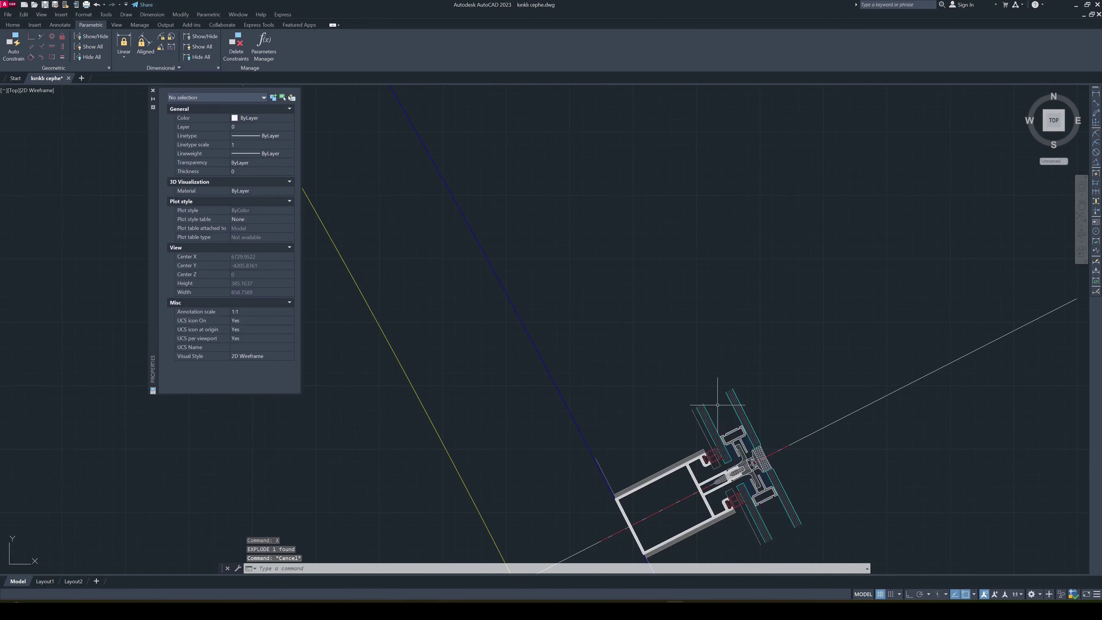
# Explode the next mullion block with X and delete its glass parts
pyautogui.moveTo(737, 543); pyautogui.dragTo(774, 431, button='middle')
pyautogui.click(770, 410)
pyautogui.scroll(-3, 725, 315)
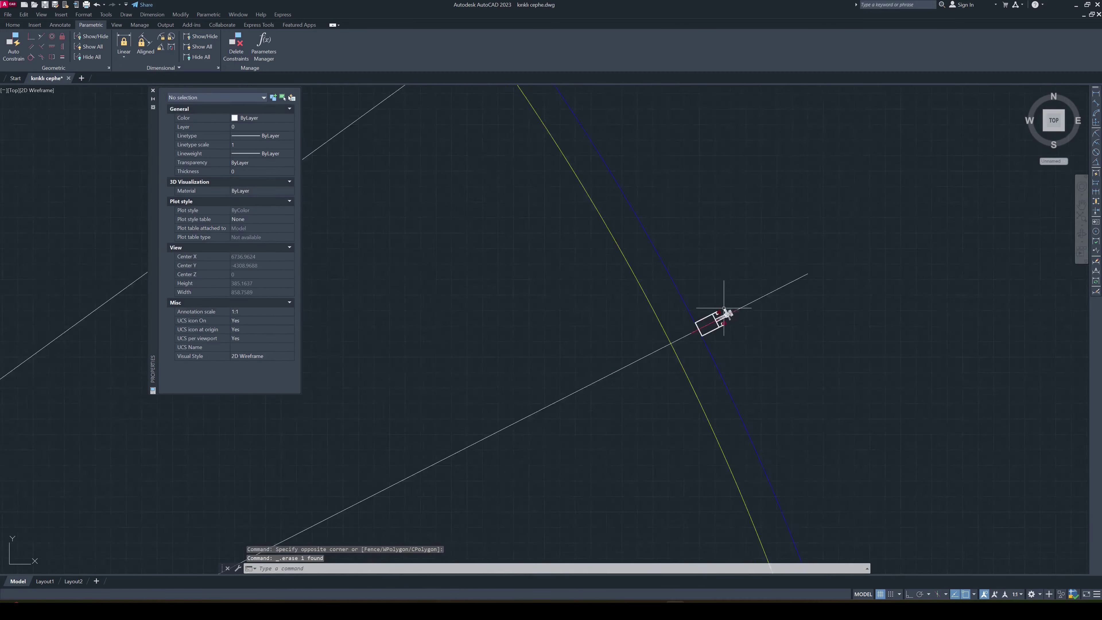
pyautogui.scroll(-3, 737, 329)
pyautogui.scroll(6, 737, 330)
pyautogui.click(725, 320)
pyautogui.write('x')
pyautogui.press('Return')
pyautogui.moveTo(850, 460); pyautogui.dragTo(737, 332)
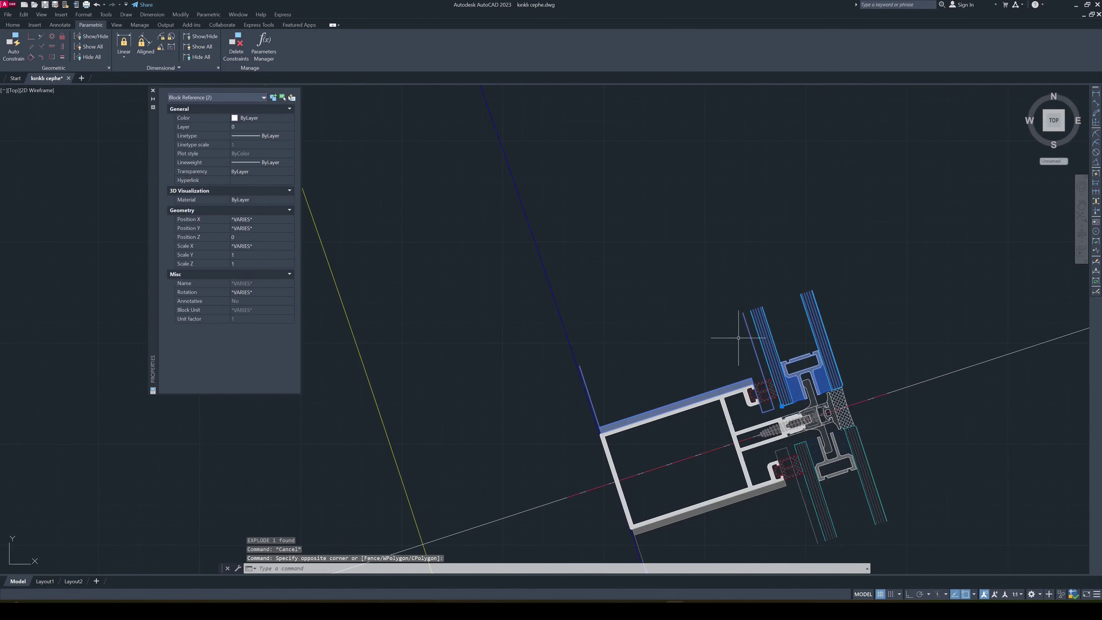
pyautogui.press('Delete')
# Erase the leftover upper glass part and the upper profile pieces
pyautogui.scroll(-4, 781, 261)
pyautogui.scroll(3, 761, 246)
pyautogui.moveTo(997, 236); pyautogui.dragTo(850, 330)
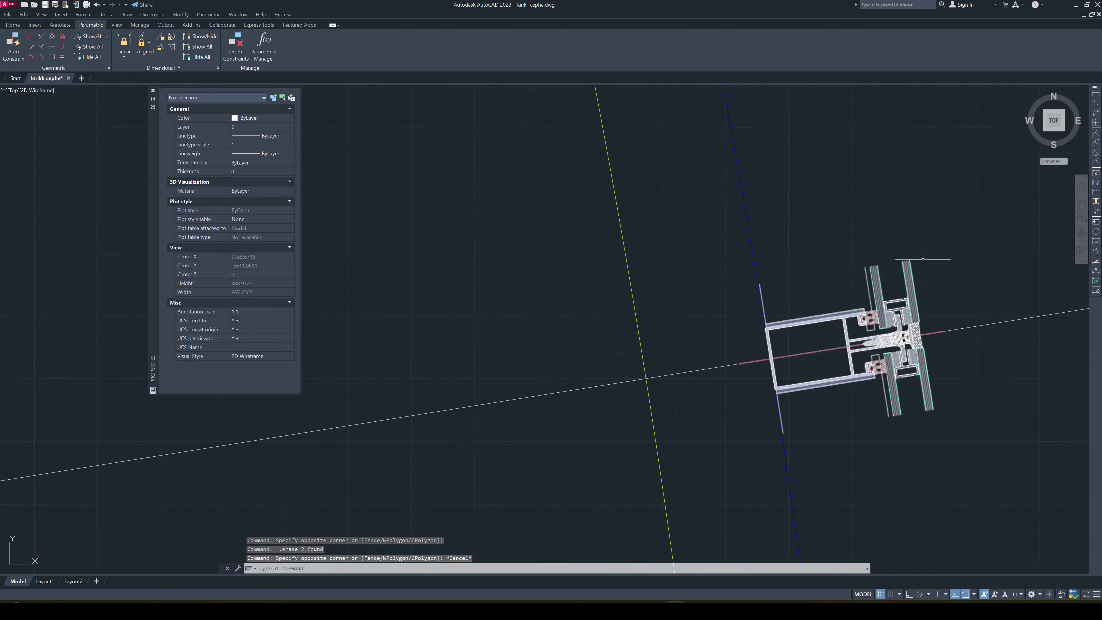
pyautogui.press('Delete')
pyautogui.moveTo(993, 239); pyautogui.dragTo(844, 332)
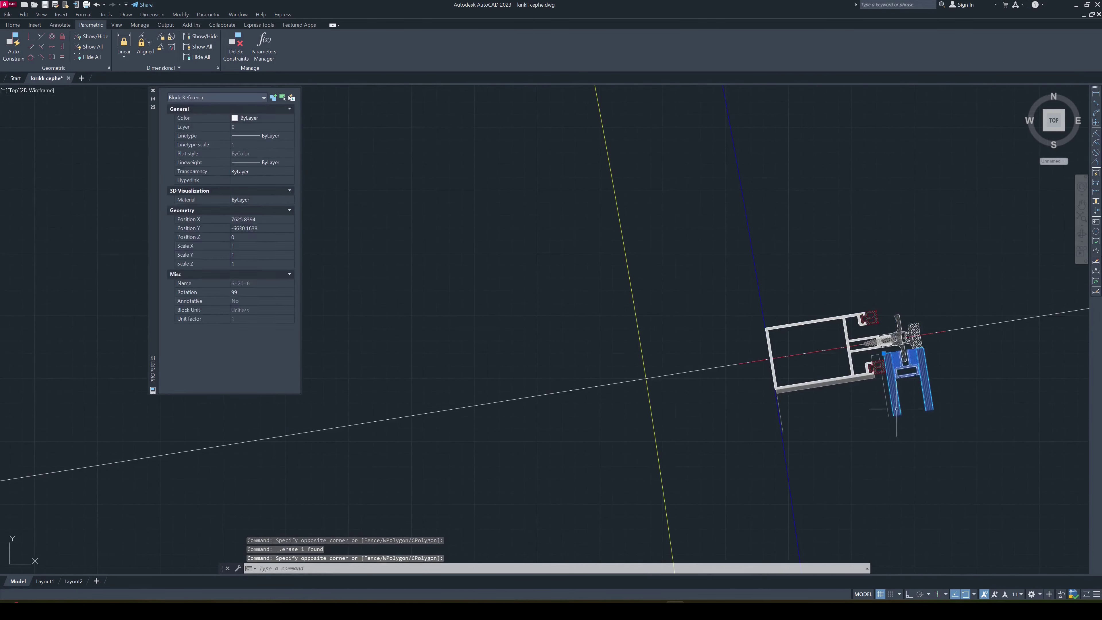
pyautogui.press('Escape')
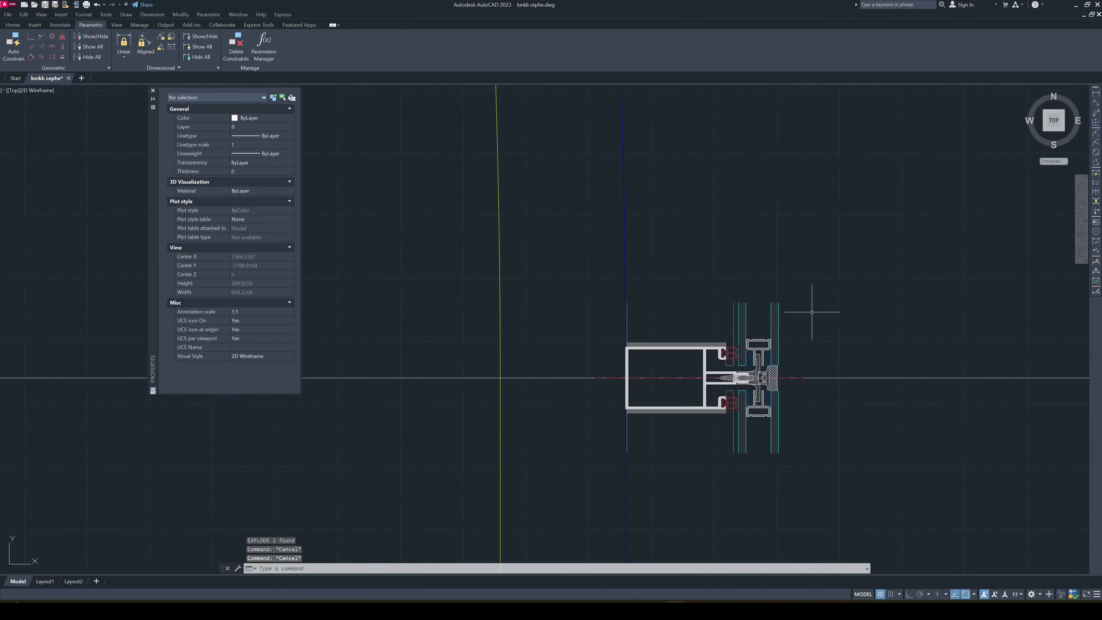
pyautogui.moveTo(812, 307); pyautogui.dragTo(713, 307)
pyautogui.press('Delete')
pyautogui.scroll(-3, 775, 344)
pyautogui.scroll(-3, 796, 363)
pyautogui.scroll(5, 795, 363)
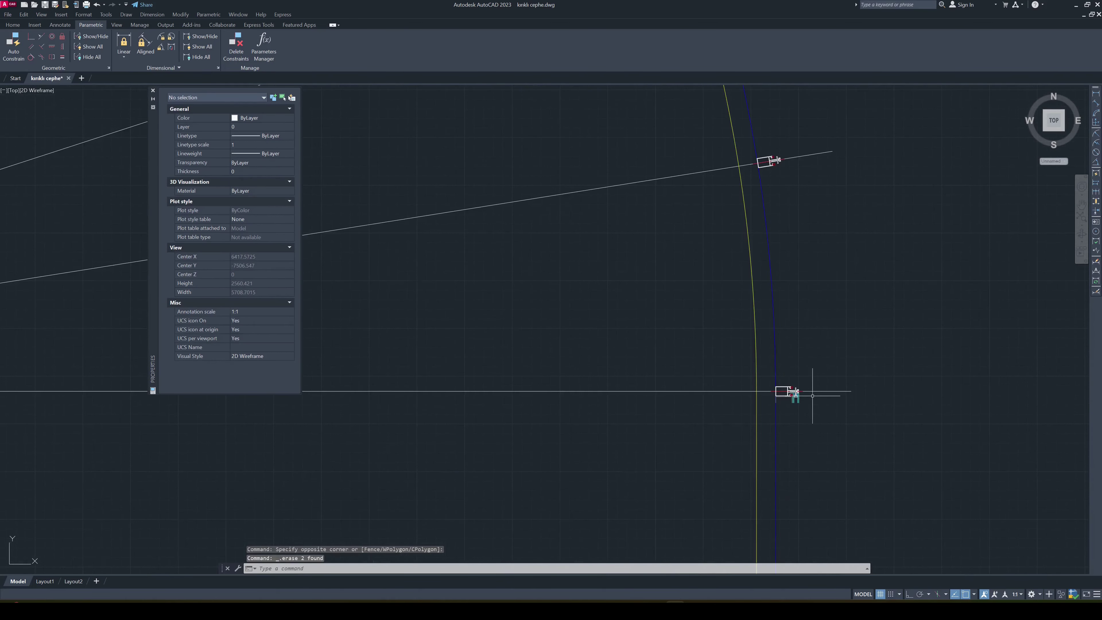
pyautogui.scroll(-5, 635, 237)
pyautogui.moveTo(635, 236); pyautogui.dragTo(713, 320, button='middle')
# Select the lines and hatch at the next angled mullion
pyautogui.scroll(4, 676, 263)
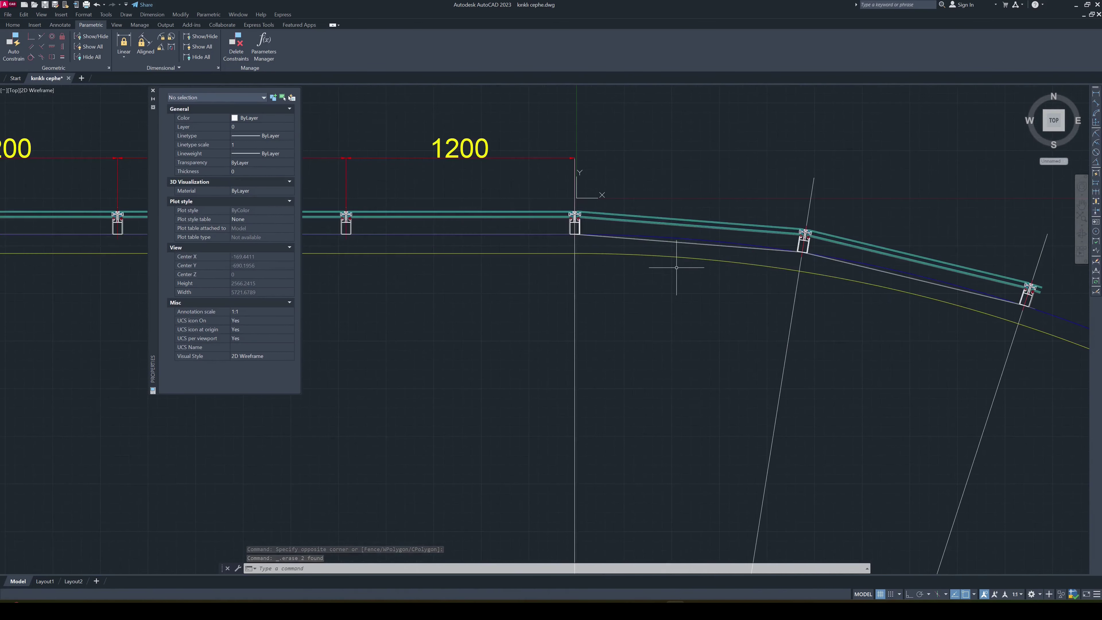
pyautogui.scroll(1, 611, 242)
pyautogui.scroll(-3, 618, 237)
pyautogui.moveTo(967, 282); pyautogui.dragTo(644, 246, button='middle')
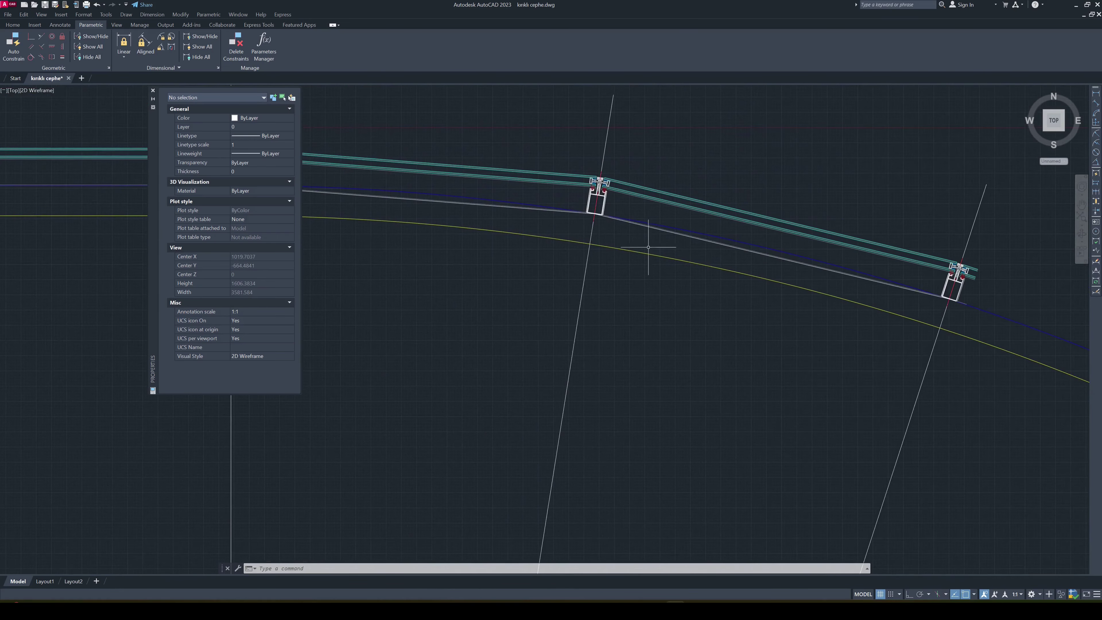
pyautogui.scroll(2, 619, 195)
pyautogui.moveTo(814, 244)
pyautogui.mouseDown()
pyautogui.moveTo(776, 177)
pyautogui.moveTo(649, 205)
pyautogui.moveTo(542, 156)
pyautogui.mouseUp()
pyautogui.scroll(4, 652, 180)
pyautogui.scroll(2, 615, 223)
pyautogui.scroll(2, 616, 223)
pyautogui.scroll(-4, 574, 169)
pyautogui.scroll(3, 612, 442)
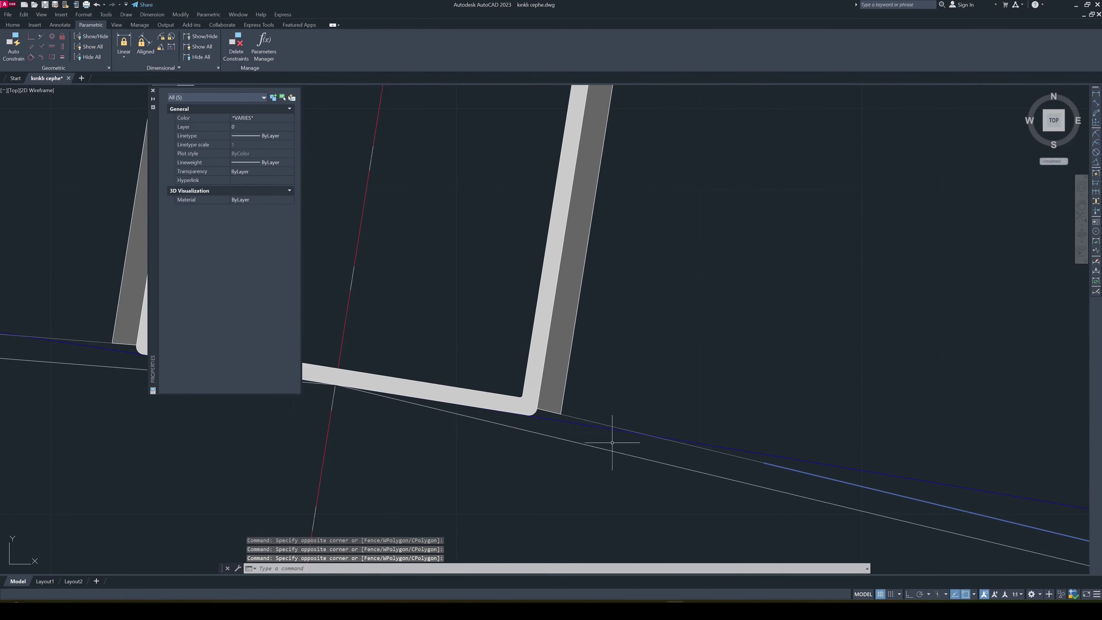
pyautogui.click(562, 348)
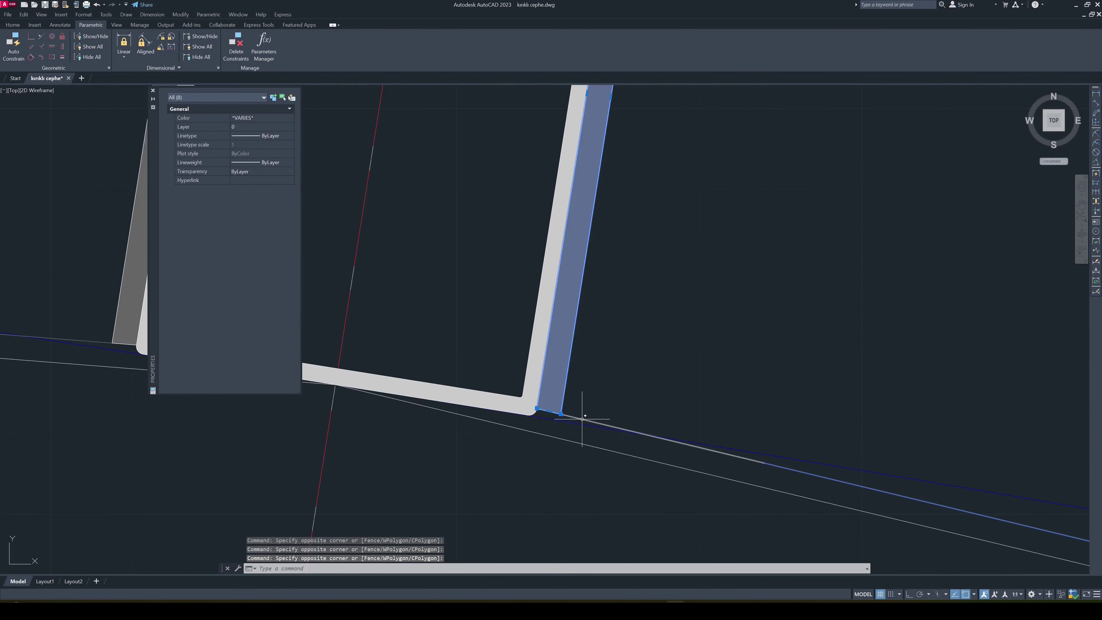
# Add the glazing lines and mullion edge at the right joint to the selection
pyautogui.scroll(-5, 583, 412)
pyautogui.moveTo(924, 511)
pyautogui.mouseDown(button='middle')
pyautogui.moveTo(786, 423)
pyautogui.moveTo(707, 350)
pyautogui.mouseUp(button='middle')
pyautogui.scroll(5, 910, 356)
pyautogui.moveTo(866, 447); pyautogui.dragTo(684, 361, button='middle')
pyautogui.click(705, 381)
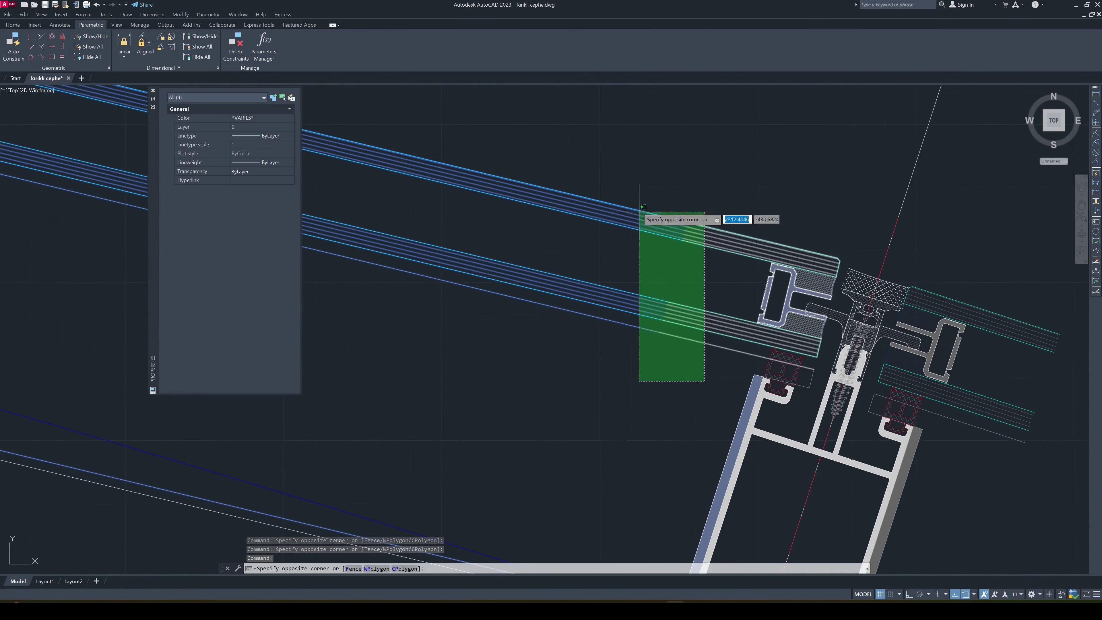
pyautogui.click(639, 214)
pyautogui.scroll(2, 714, 369)
pyautogui.scroll(2, 707, 253)
pyautogui.click(786, 276)
pyautogui.click(737, 312)
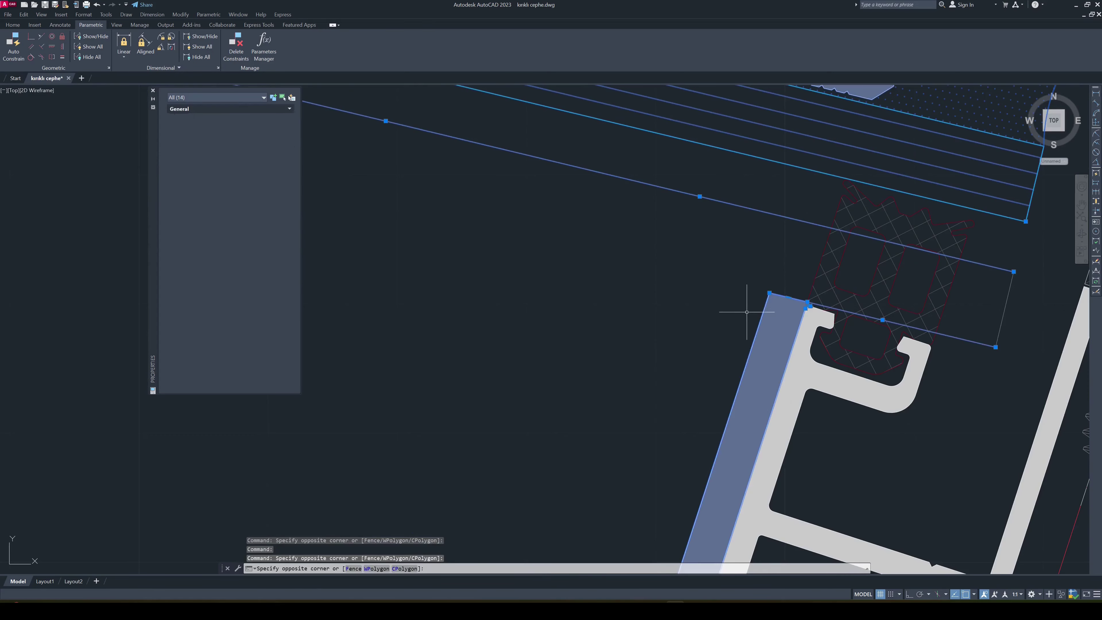
# Add the lower glazing line and the joint parts, completing the 15-object selection
pyautogui.scroll(-3, 742, 260)
pyautogui.scroll(3, 676, 498)
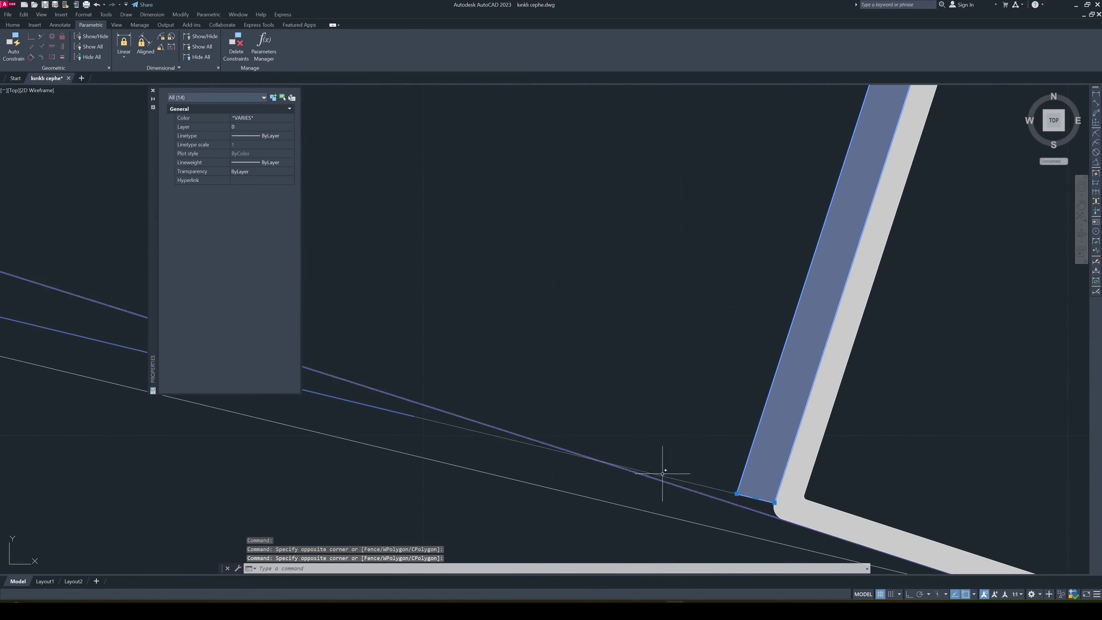
pyautogui.click(693, 483)
pyautogui.scroll(-3, 682, 446)
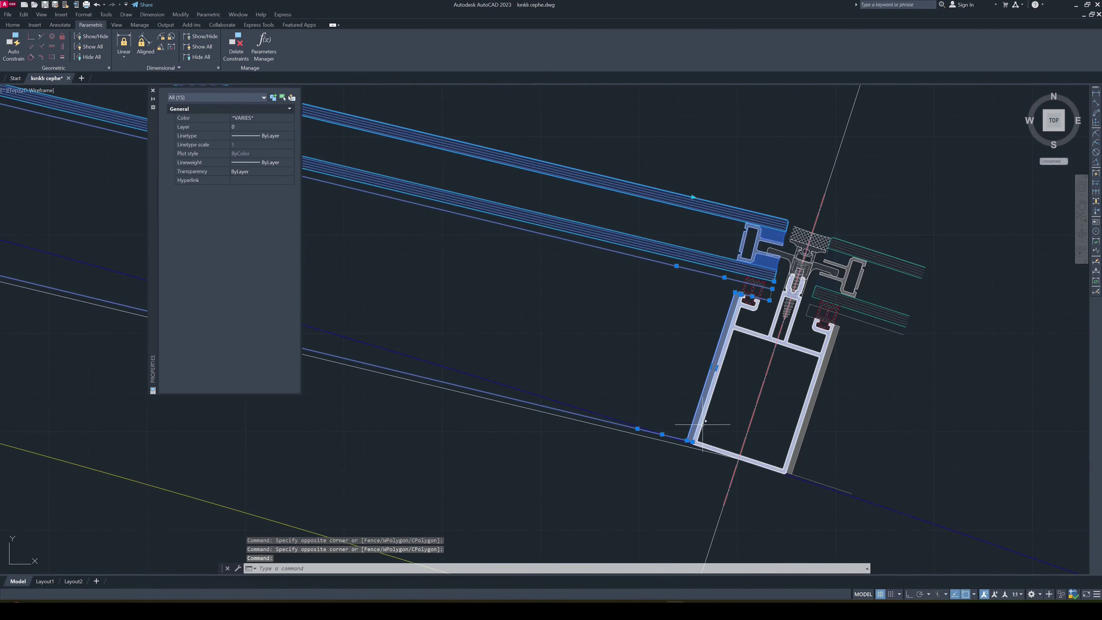
pyautogui.scroll(5, 717, 326)
pyautogui.click(804, 183)
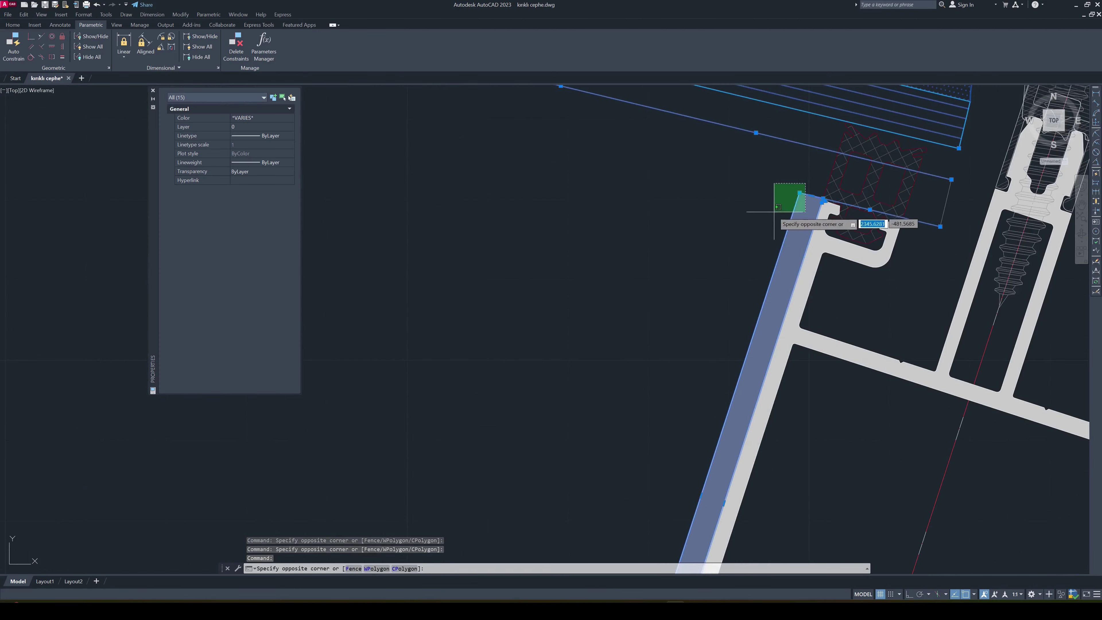
pyautogui.click(774, 216)
pyautogui.scroll(-3, 770, 245)
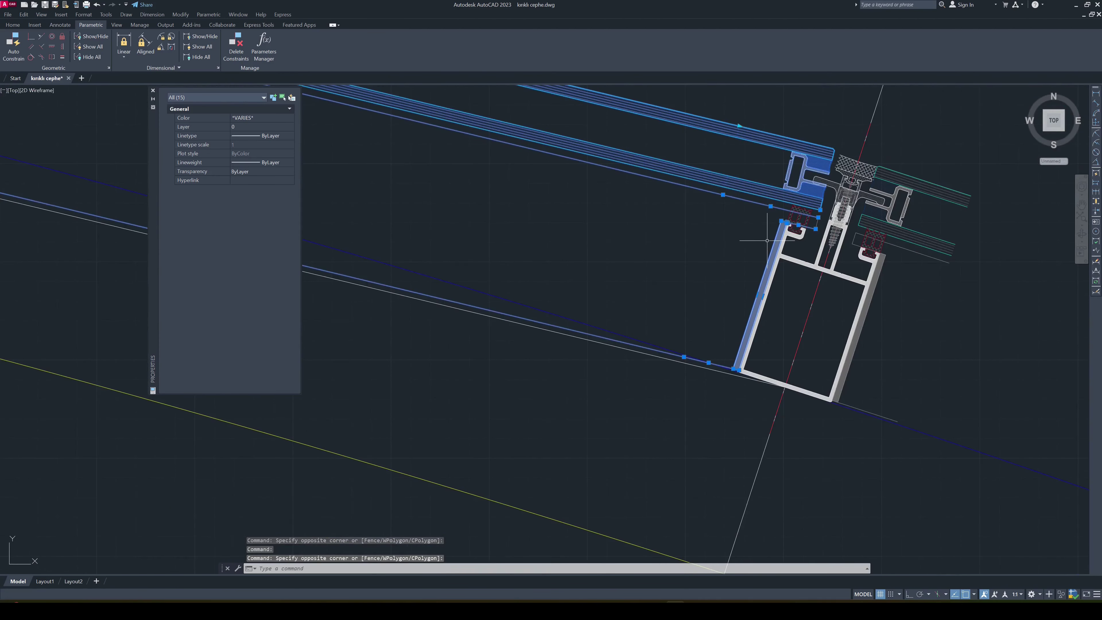
pyautogui.write('BL')
# Convert the selected 15 lines into a block named 'yatay-2'
pyautogui.press('Return')
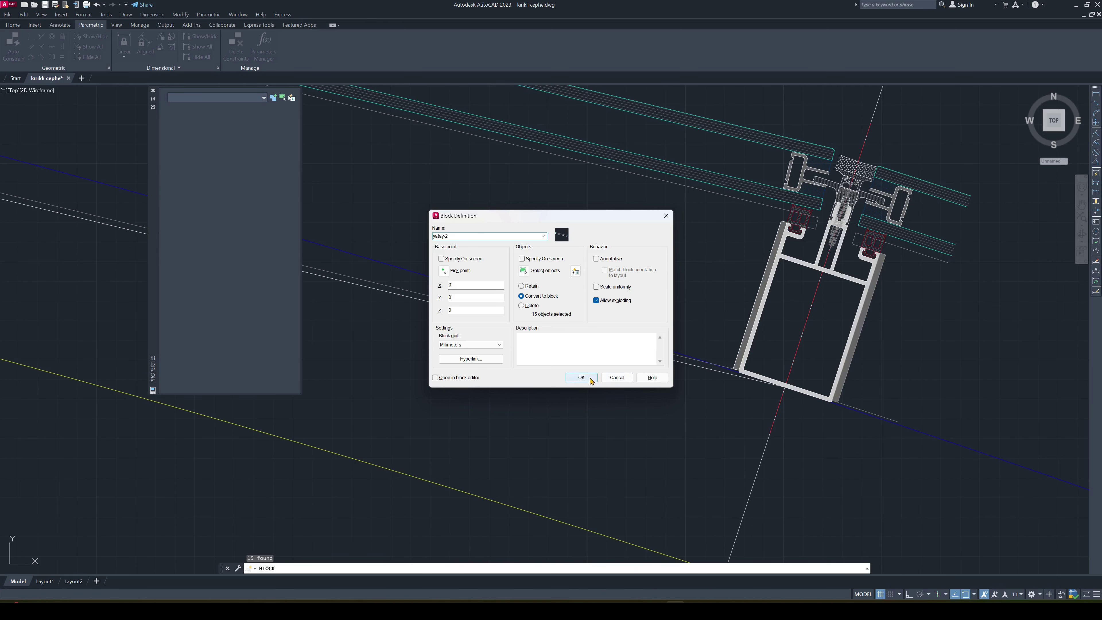
pyautogui.click(581, 377)
pyautogui.scroll(-5, 573, 245)
pyautogui.scroll(-2, 574, 245)
# Cancel the accidental move of the yatay-2 block and undo its displacement
pyautogui.click(574, 245)
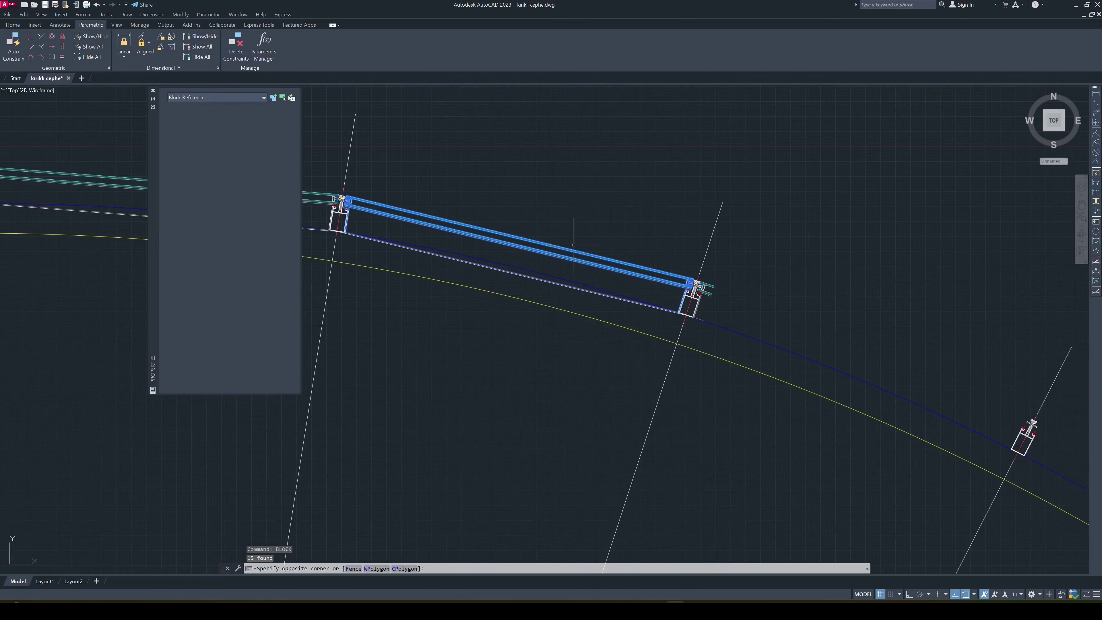
pyautogui.scroll(-4, 573, 245)
pyautogui.press('Return')
pyautogui.click(581, 259)
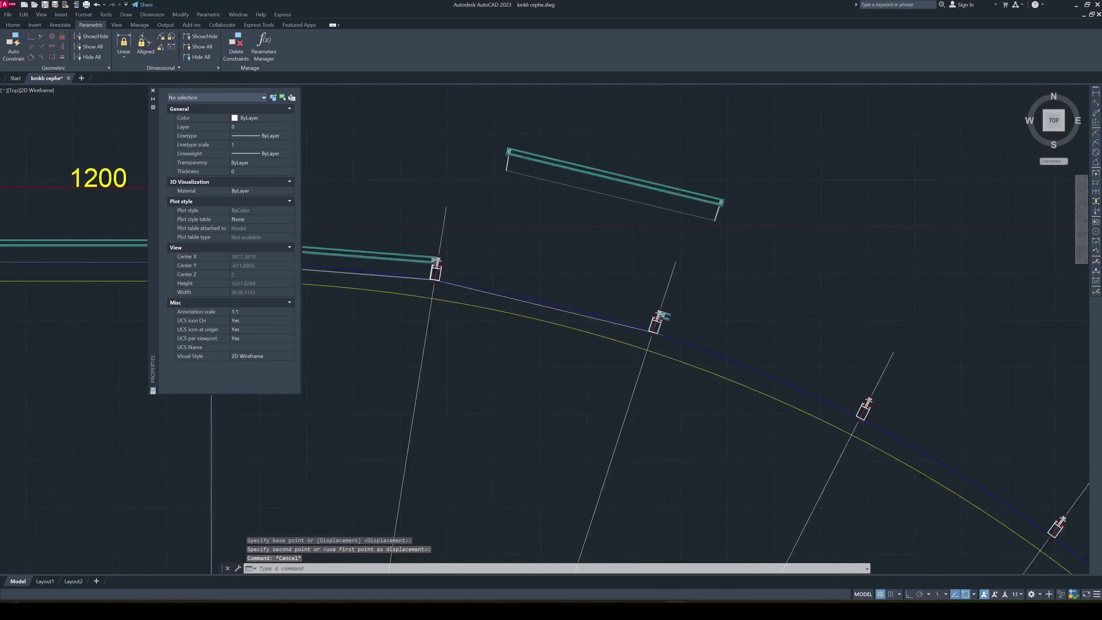
pyautogui.press('Escape')
pyautogui.scroll(5, 498, 226)
pyautogui.scroll(2, 498, 225)
pyautogui.scroll(-4, 503, 234)
pyautogui.scroll(4, 804, 324)
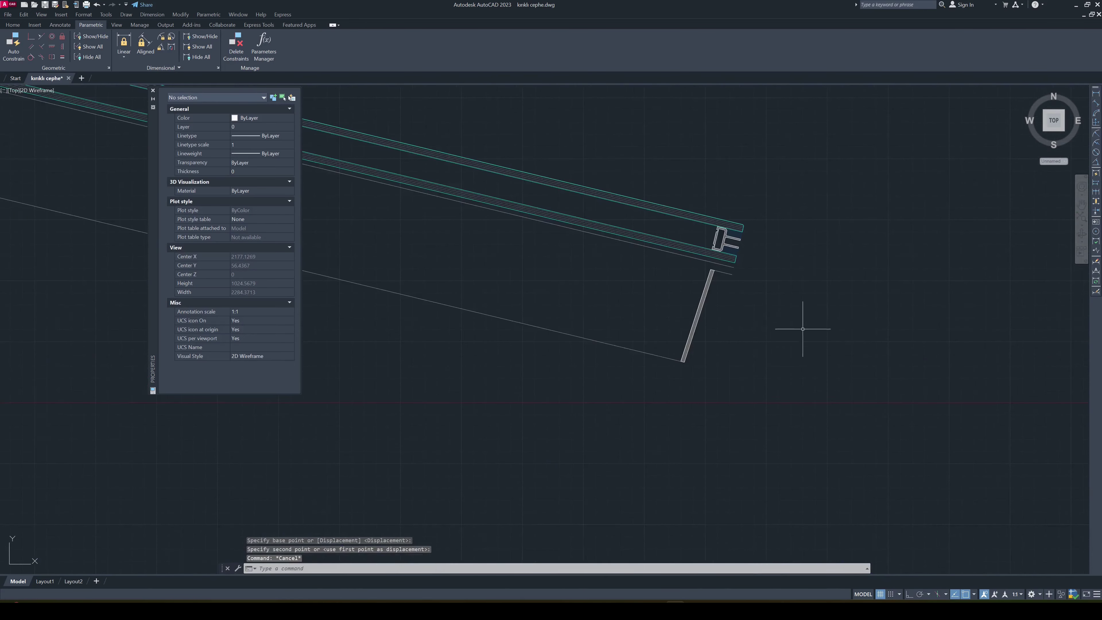
pyautogui.scroll(-3, 716, 308)
pyautogui.scroll(-3, 730, 321)
pyautogui.hotkey('ctrl', 'z')
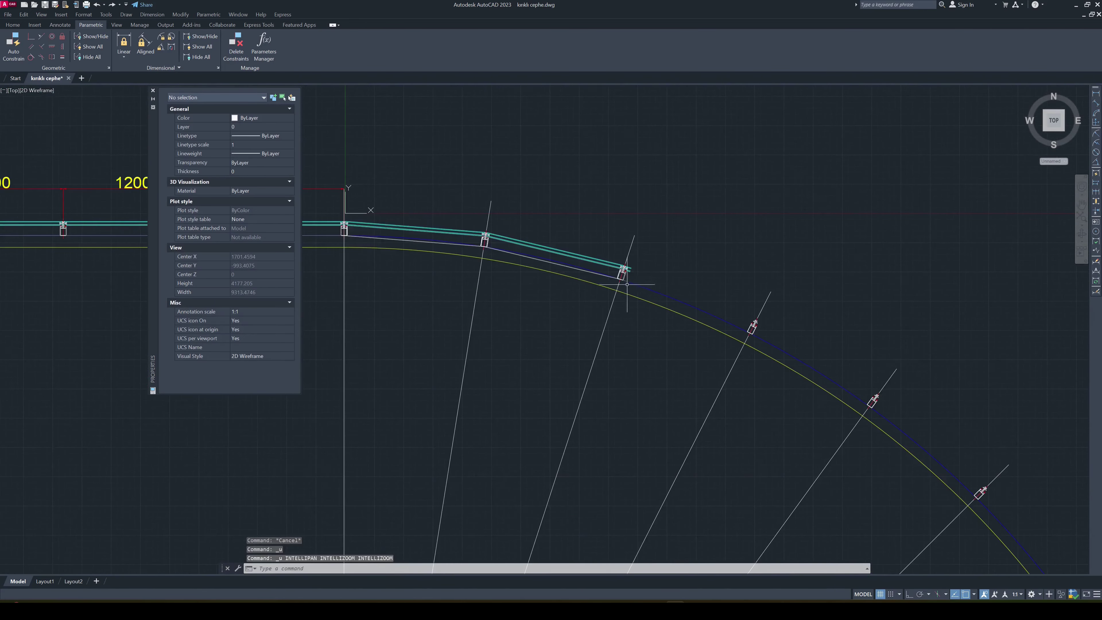
# Delete the two stray objects left near the arc
pyautogui.click(626, 284)
pyautogui.click(890, 382)
pyautogui.press('Delete')
pyautogui.moveTo(890, 382); pyautogui.dragTo(648, 239, button='middle')
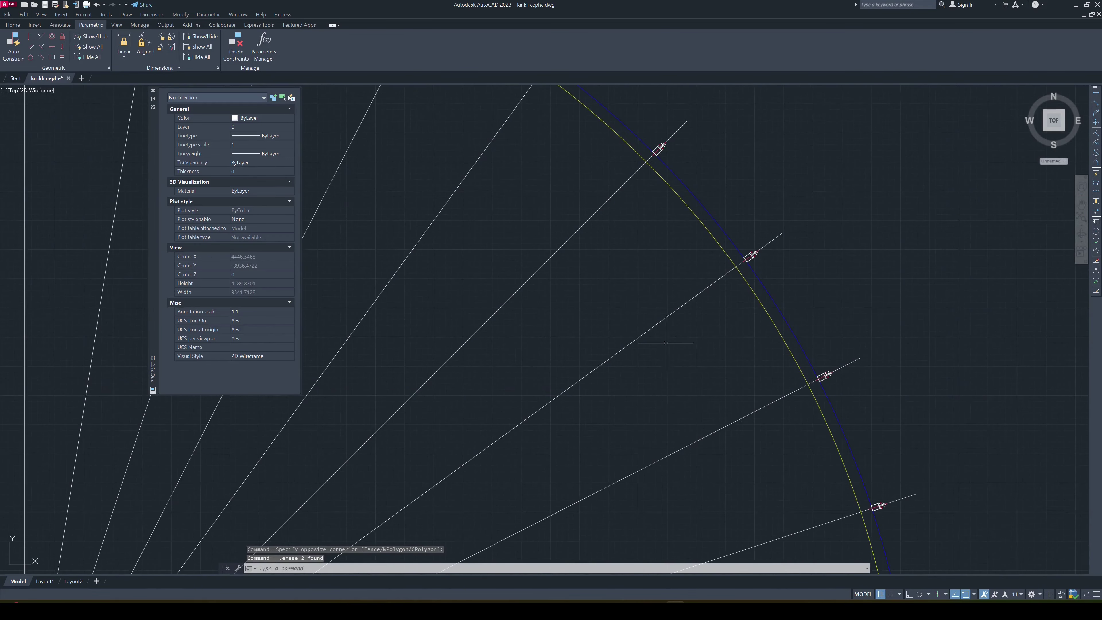
# Mirror the yatay-2 panel on the first arc bay across the radial grid line, keeping the original
pyautogui.moveTo(665, 343); pyautogui.dragTo(997, 564, button='middle')
pyautogui.press('Escape')
pyautogui.press('Escape')
pyautogui.click(595, 236)
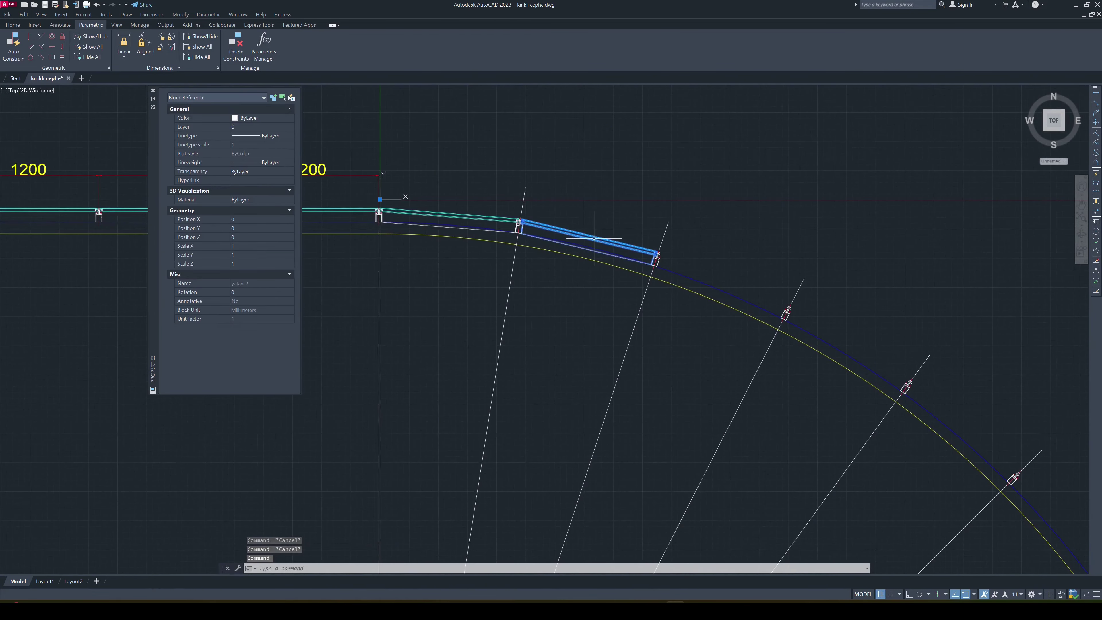
pyautogui.write('mi')
pyautogui.press('Return')
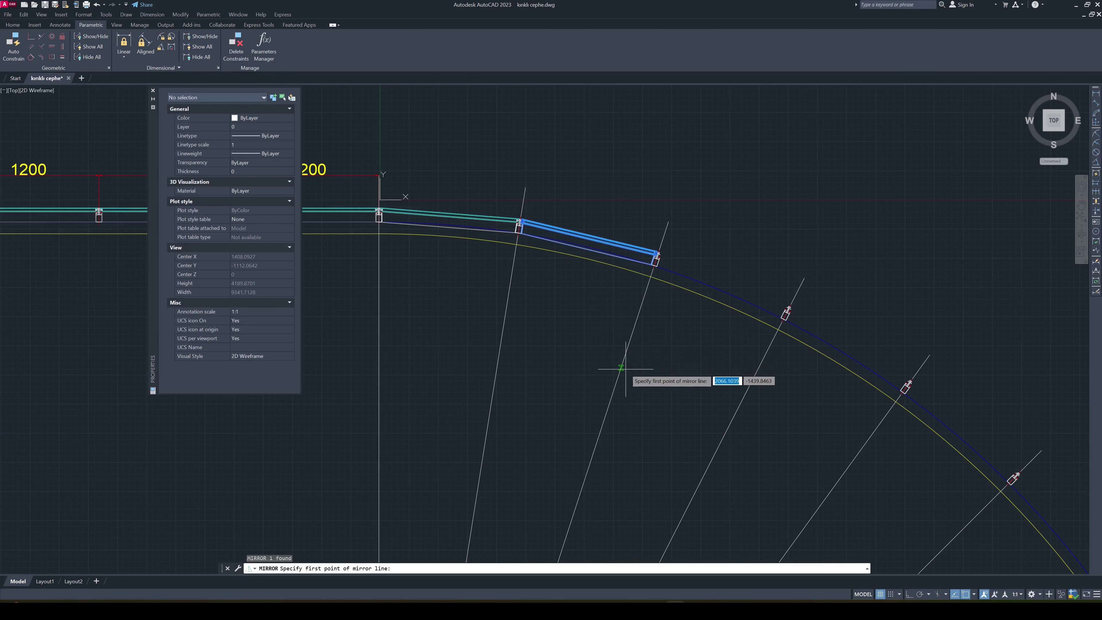
pyautogui.click(656, 255)
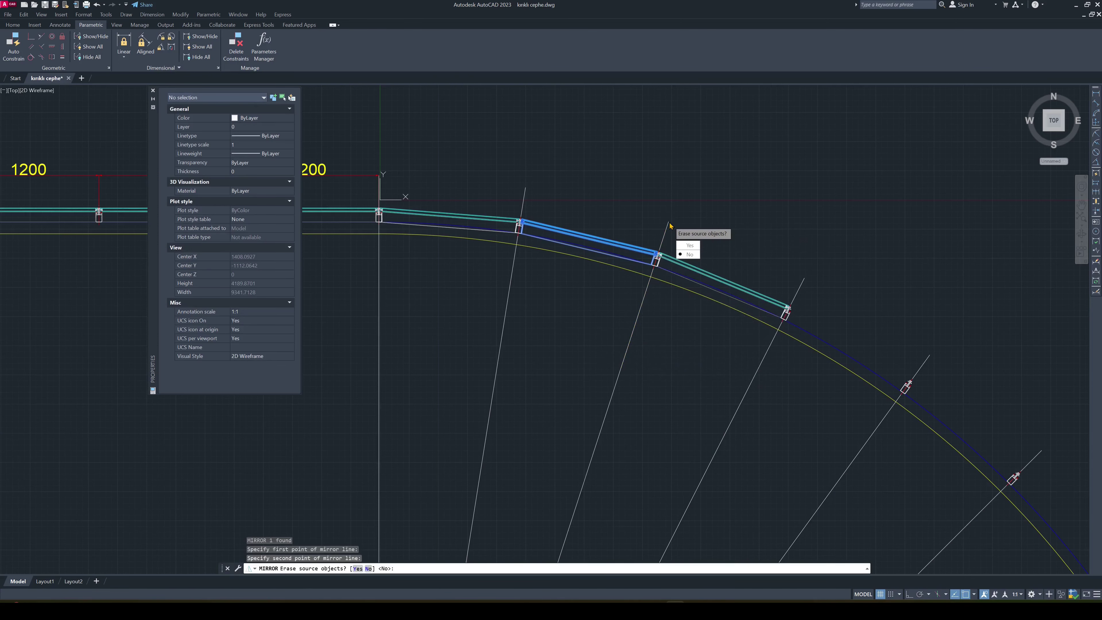
pyautogui.write('n')
pyautogui.press('Return')
pyautogui.press('Escape')
# Mirror that new copy across the next joint's radial line into the following bay
pyautogui.moveTo(738, 285); pyautogui.dragTo(632, 198, button='middle')
pyautogui.click(631, 198)
pyautogui.write('MI')
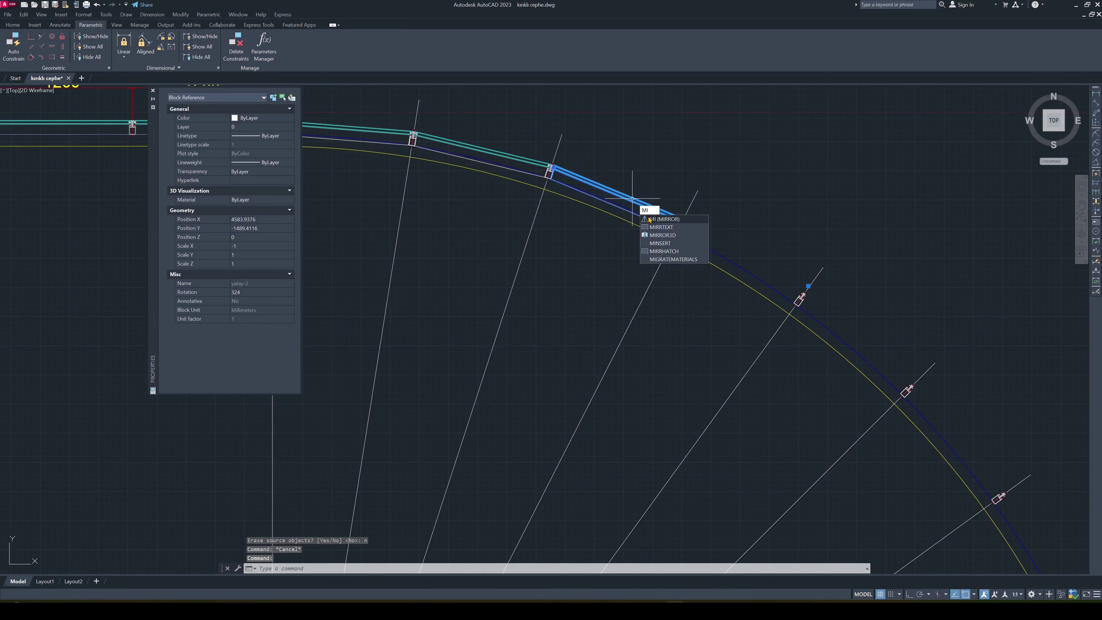
pyautogui.press('Return')
pyautogui.click(679, 225)
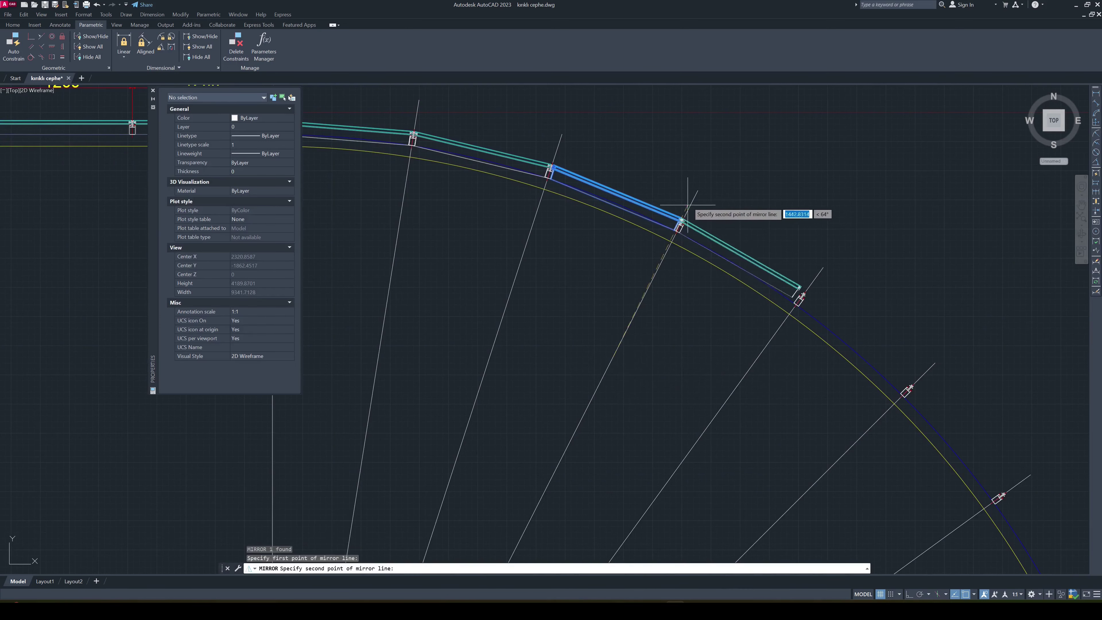
pyautogui.click(697, 190)
pyautogui.write('n')
pyautogui.press('Return')
pyautogui.press('Escape')
# Mirror the latest panel across the next radial line, keeping the source panel
pyautogui.moveTo(740, 302); pyautogui.dragTo(651, 228, button='middle')
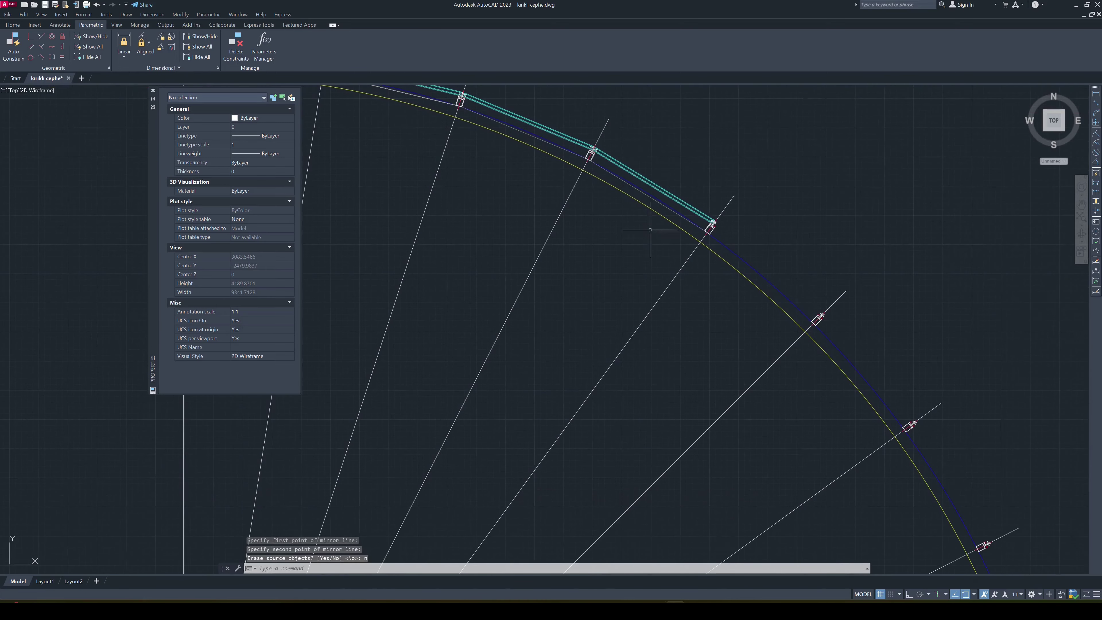
pyautogui.click(650, 183)
pyautogui.write('m')
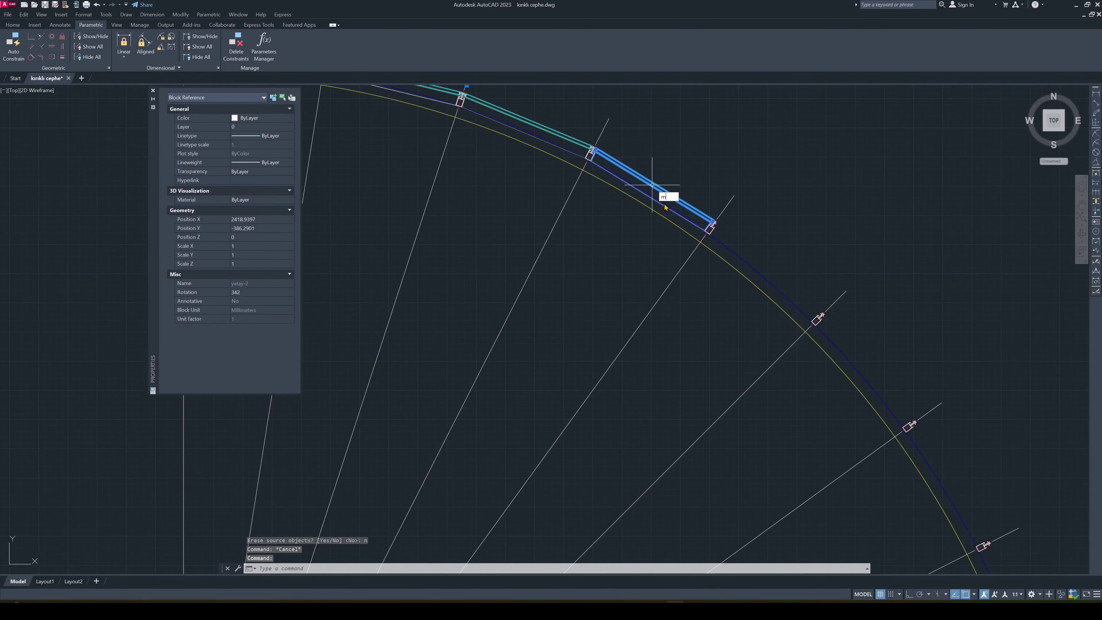
pyautogui.write('i')
pyautogui.press('Return')
pyautogui.scroll(-2, 701, 234)
pyautogui.click(699, 249)
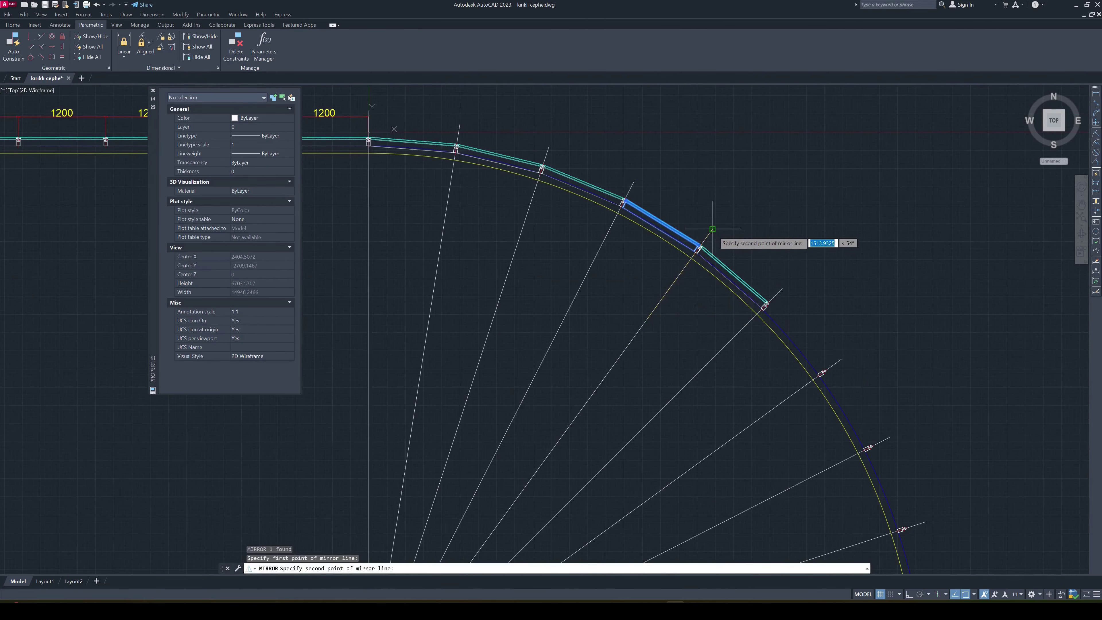
pyautogui.click(712, 228)
pyautogui.write('n')
pyautogui.press('Return')
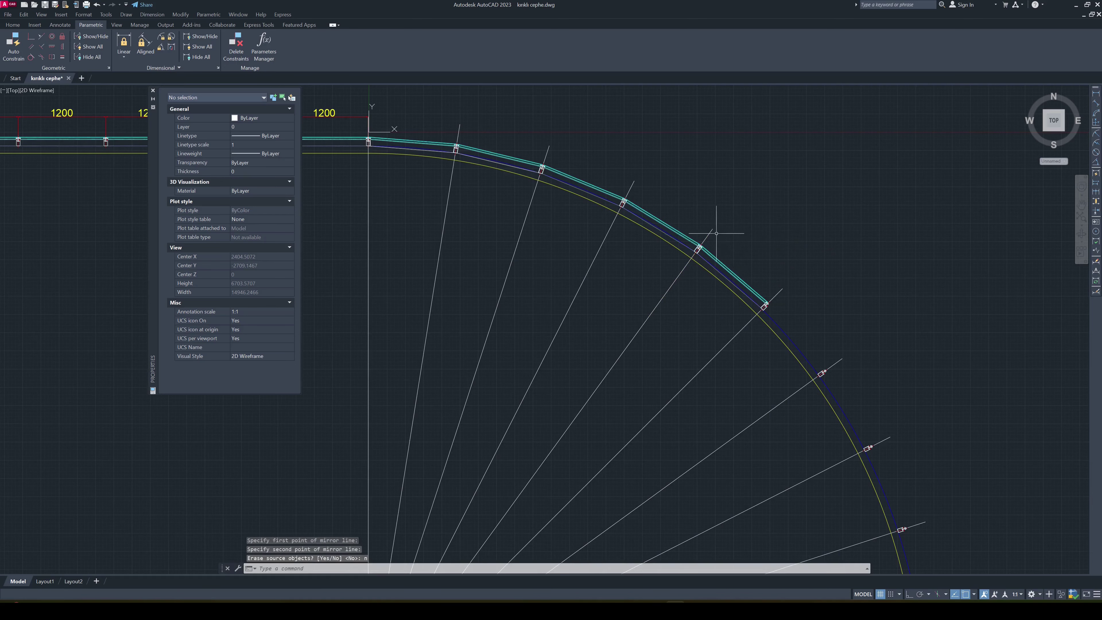
# Begin mirroring the newest arc panel about its end joint further down the curve
pyautogui.moveTo(747, 316); pyautogui.dragTo(666, 254, button='middle')
pyautogui.click(670, 228)
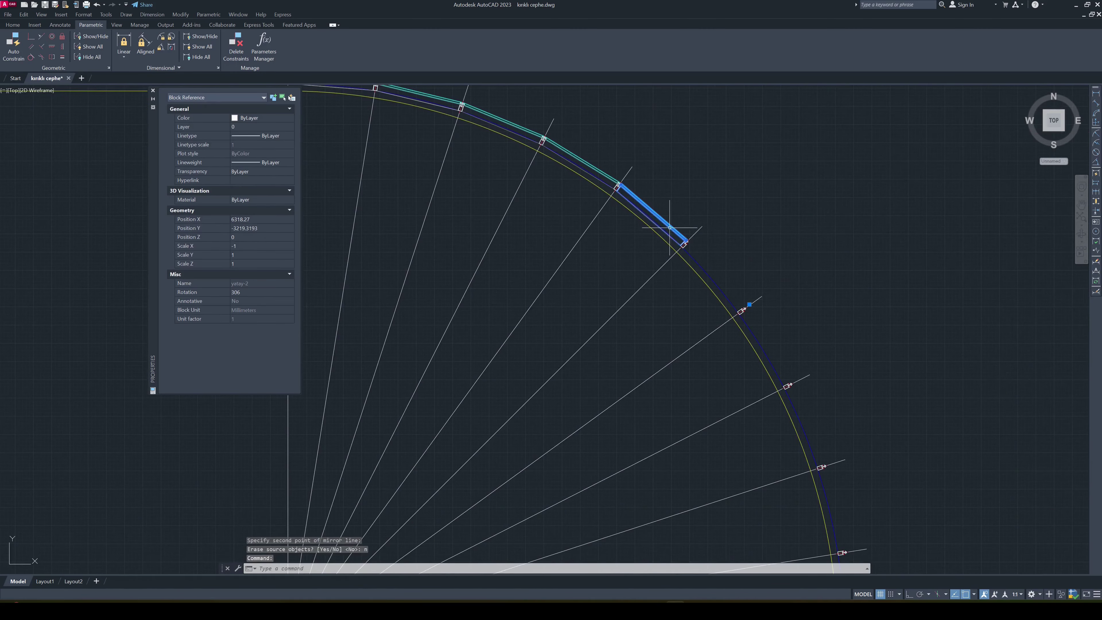
pyautogui.write('mi')
pyautogui.press('Return')
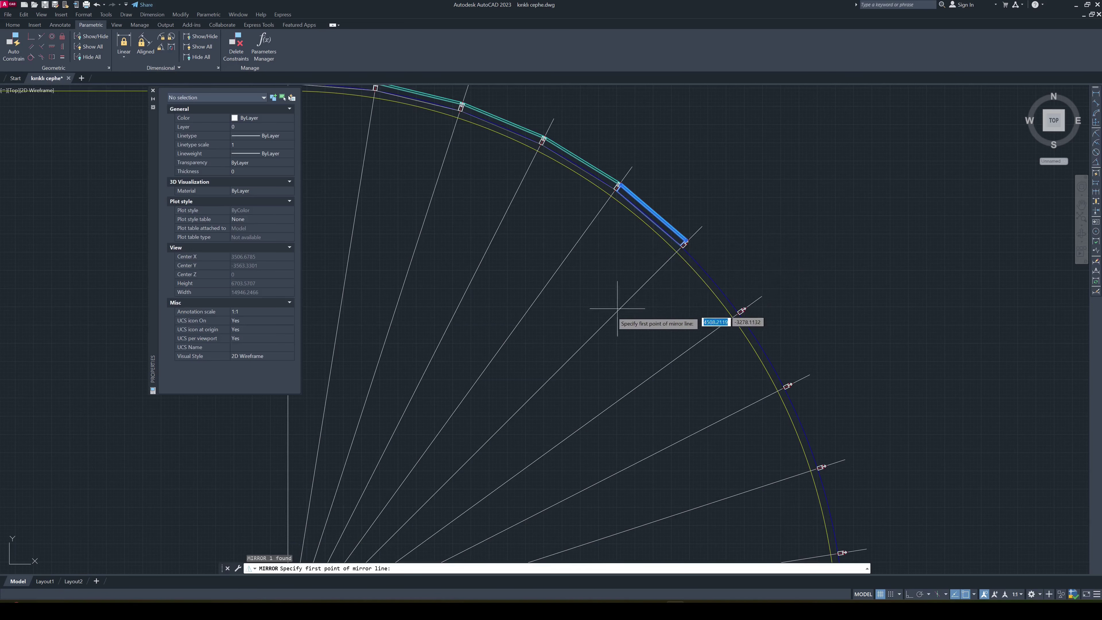
pyautogui.click(616, 313)
# Finish the pending mirror along the radial line, keeping the original panel
pyautogui.click(702, 226)
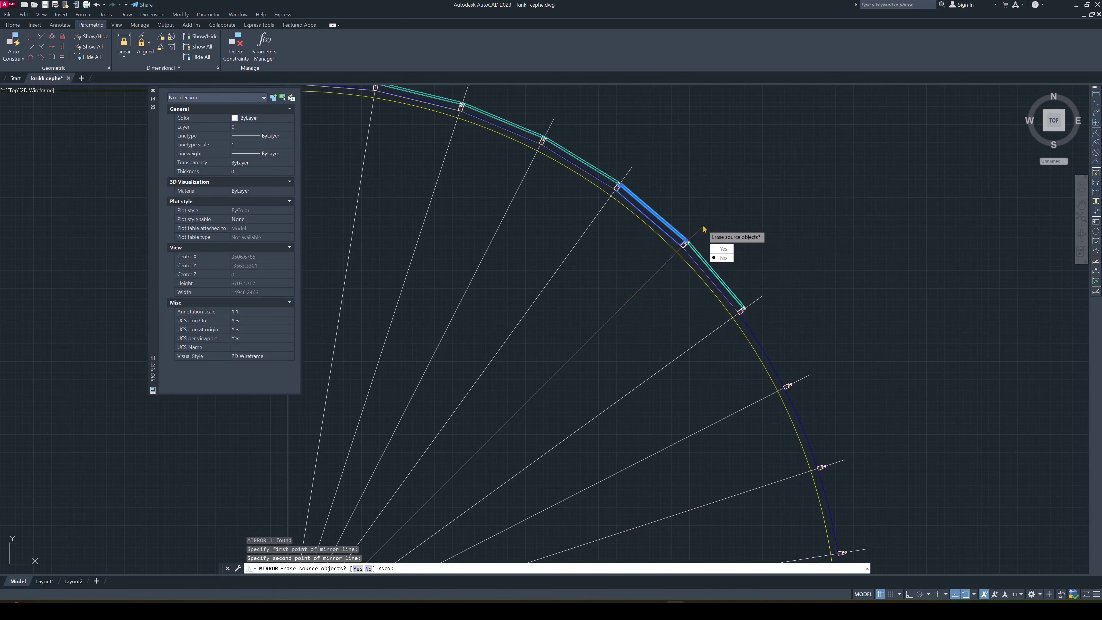
pyautogui.write('n')
pyautogui.press('Return')
pyautogui.press('Escape')
# Mirror the latest panel across the next radial line into the following arc bay
pyautogui.moveTo(720, 243); pyautogui.dragTo(648, 170, button='middle')
pyautogui.click(646, 206)
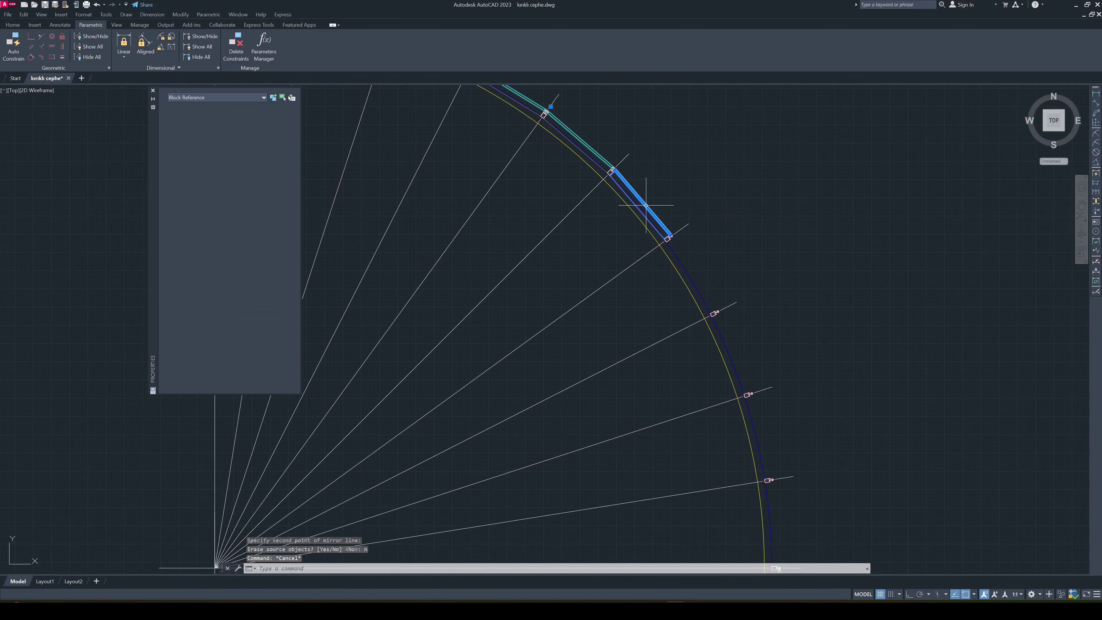
pyautogui.write('mi')
pyautogui.press('Return')
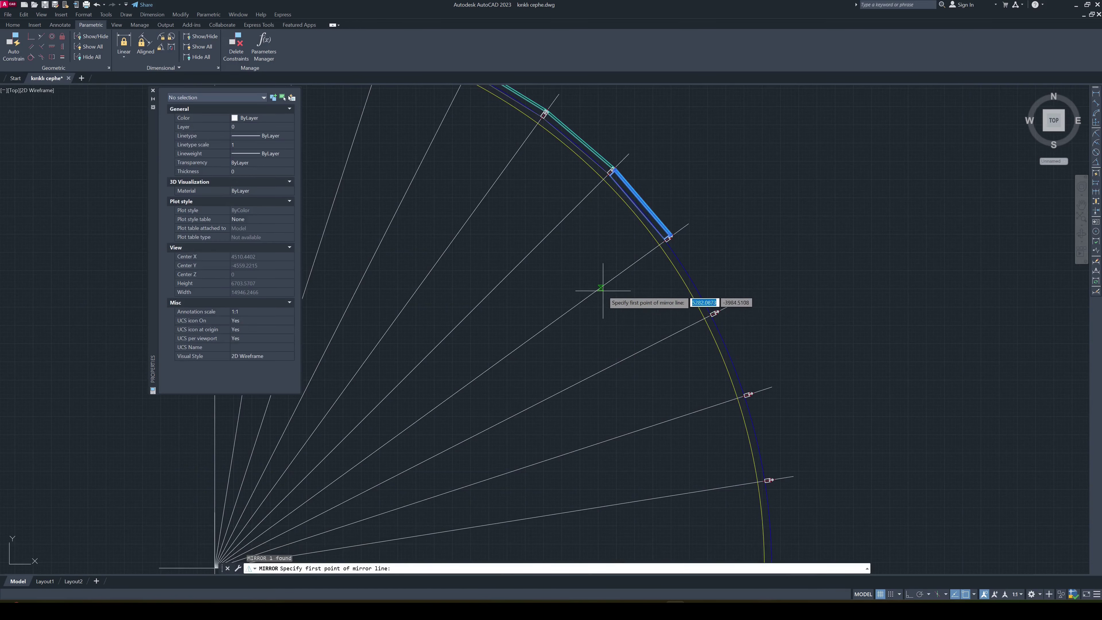
pyautogui.click(668, 238)
pyautogui.click(689, 224)
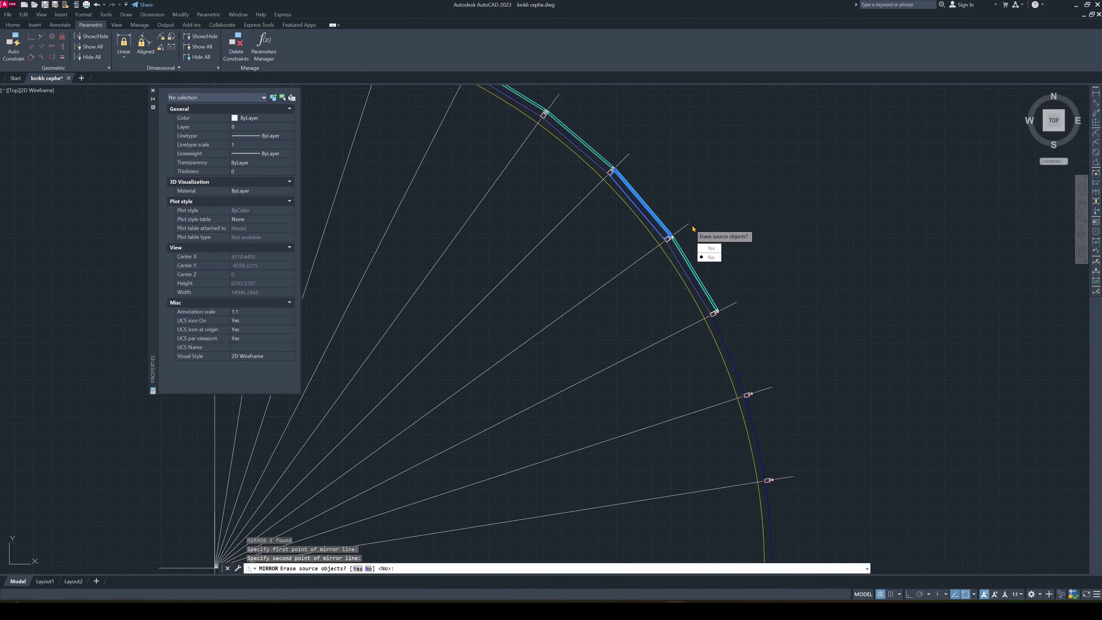
pyautogui.write('n')
pyautogui.press('Return')
# Mirror the two lowest arc panels together across the next joint, keeping the originals
pyautogui.moveTo(707, 342); pyautogui.dragTo(650, 256, button='middle')
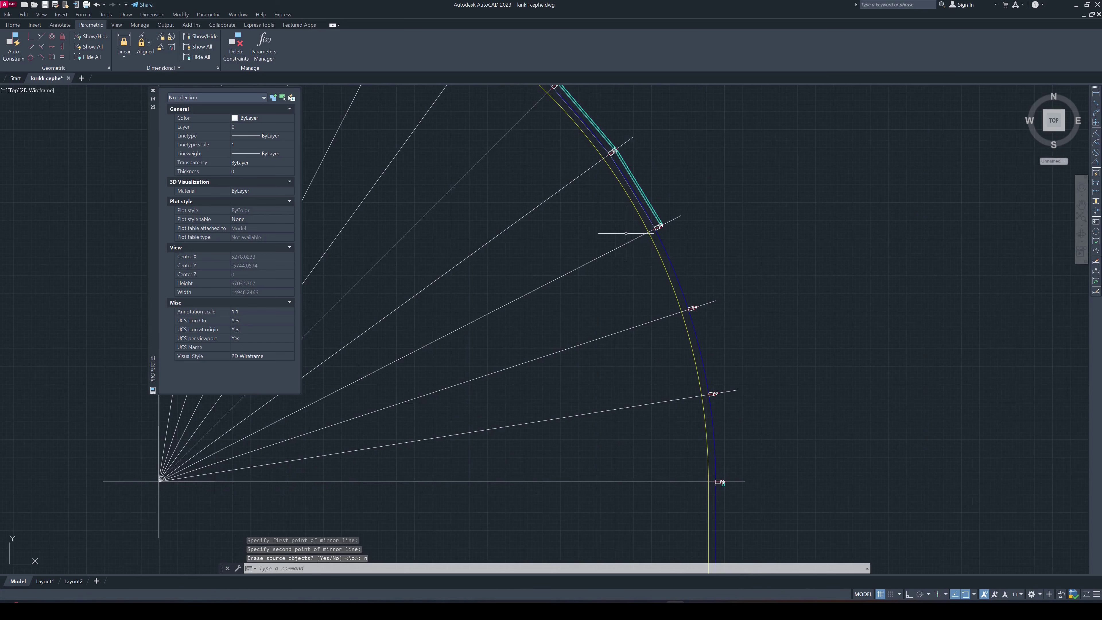
pyautogui.click(622, 156)
pyautogui.click(627, 169)
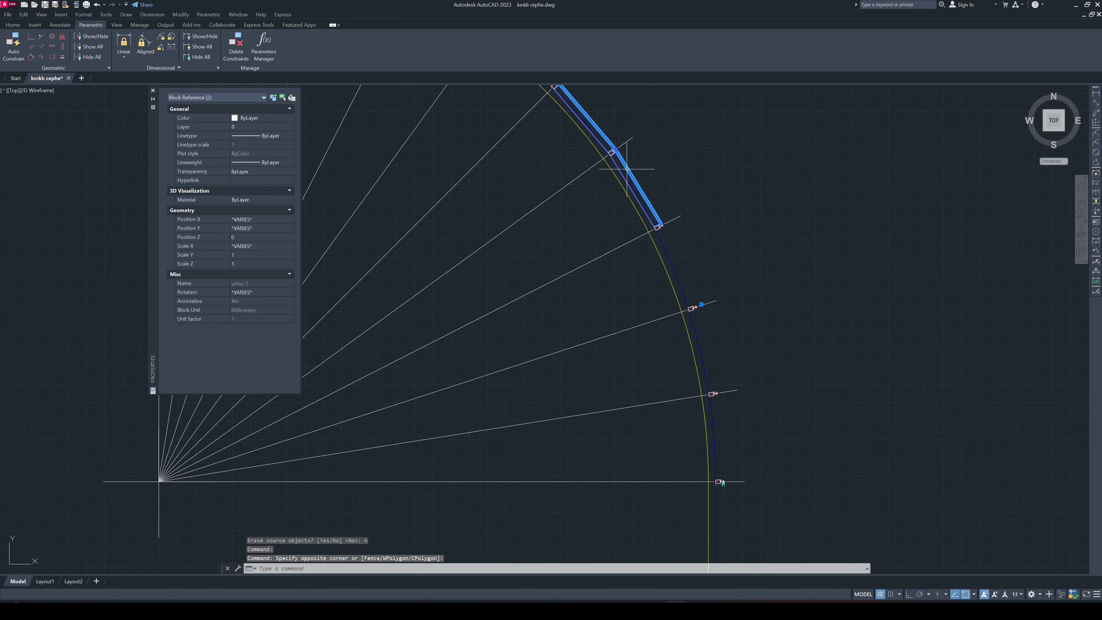
pyautogui.write('mi')
pyautogui.press('Return')
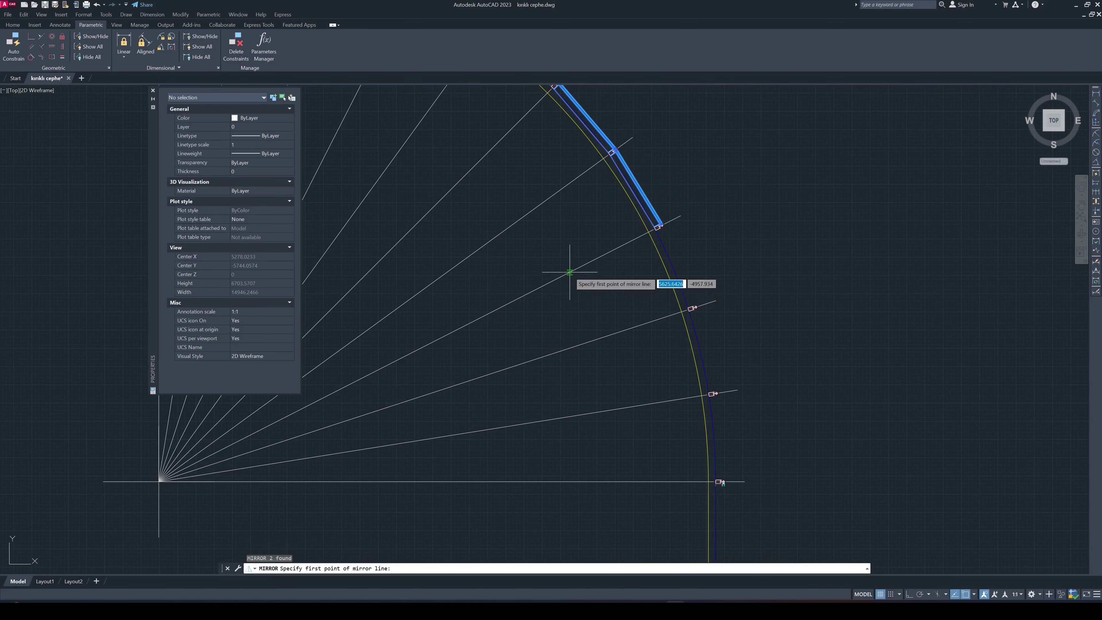
pyautogui.click(576, 269)
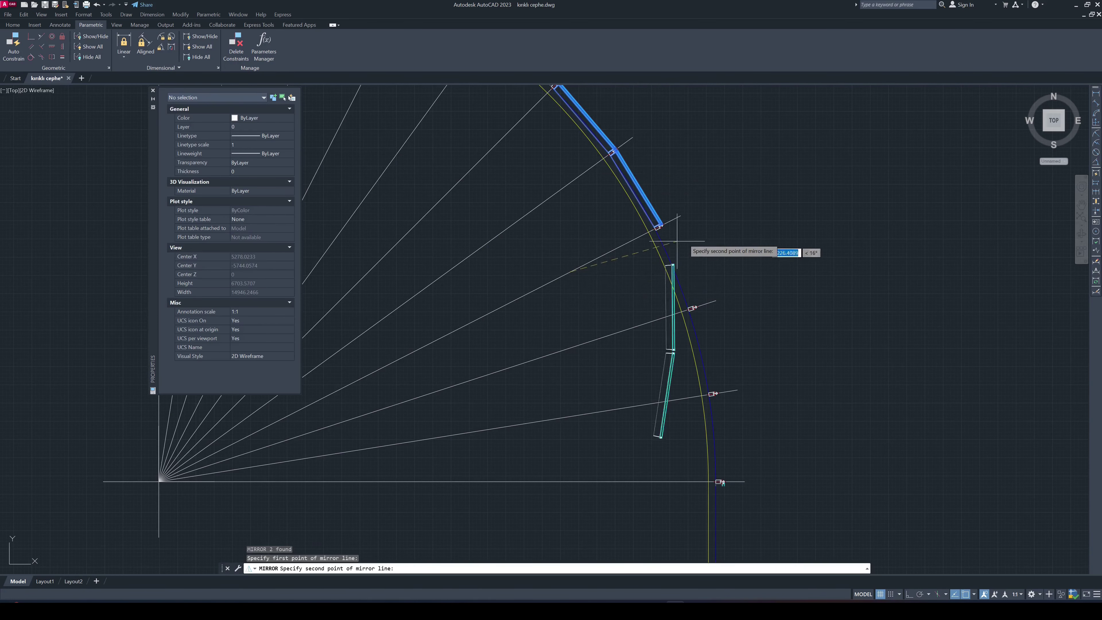
pyautogui.click(680, 215)
pyautogui.click(698, 248)
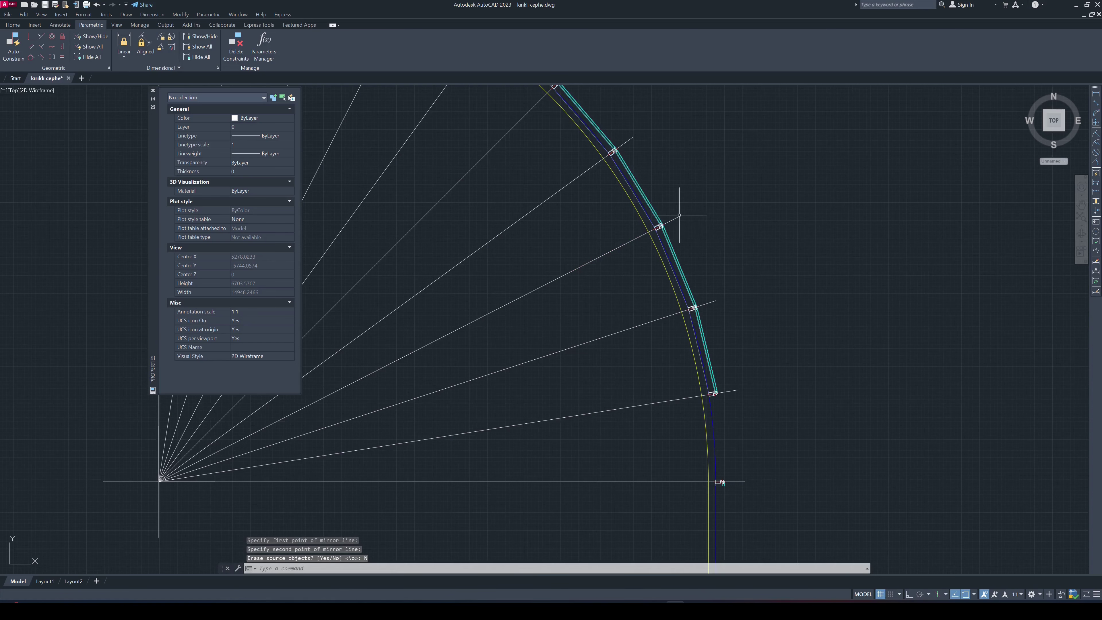
# Mirror the lowest panel into the arc's final bay, ending at the arc's end
pyautogui.moveTo(705, 343); pyautogui.dragTo(661, 245, button='middle')
pyautogui.press('Escape')
pyautogui.click(661, 246)
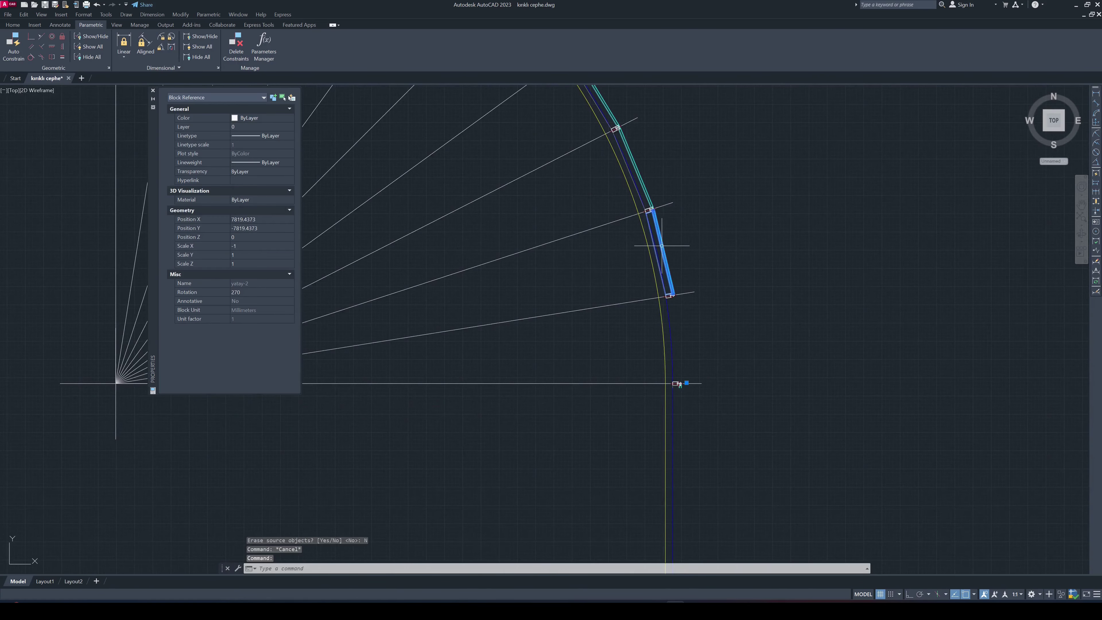
pyautogui.write('mi')
pyautogui.press('Return')
pyautogui.click(556, 315)
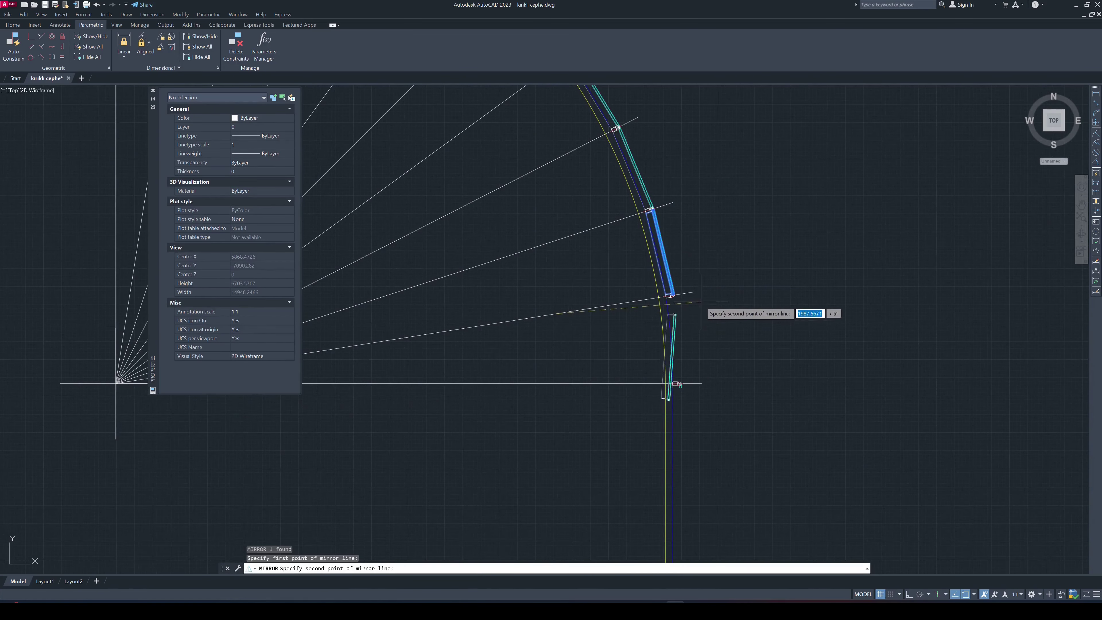
pyautogui.click(693, 291)
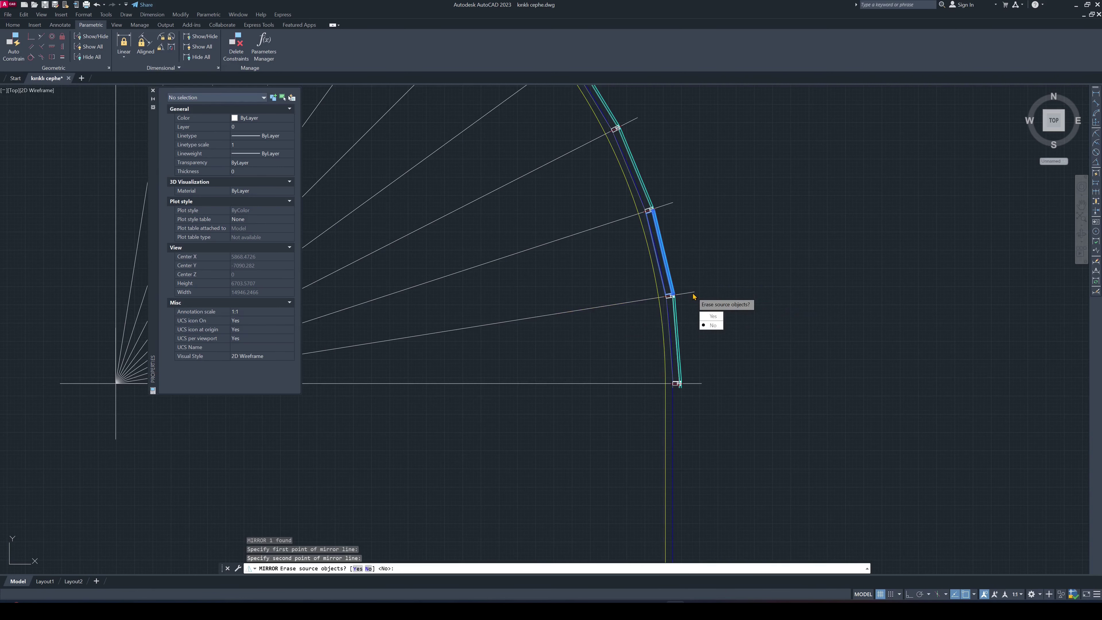
pyautogui.click(711, 326)
# Zoom in and out to review the glazing panels along the completed arc
pyautogui.scroll(3, 634, 246)
pyautogui.scroll(5, 701, 263)
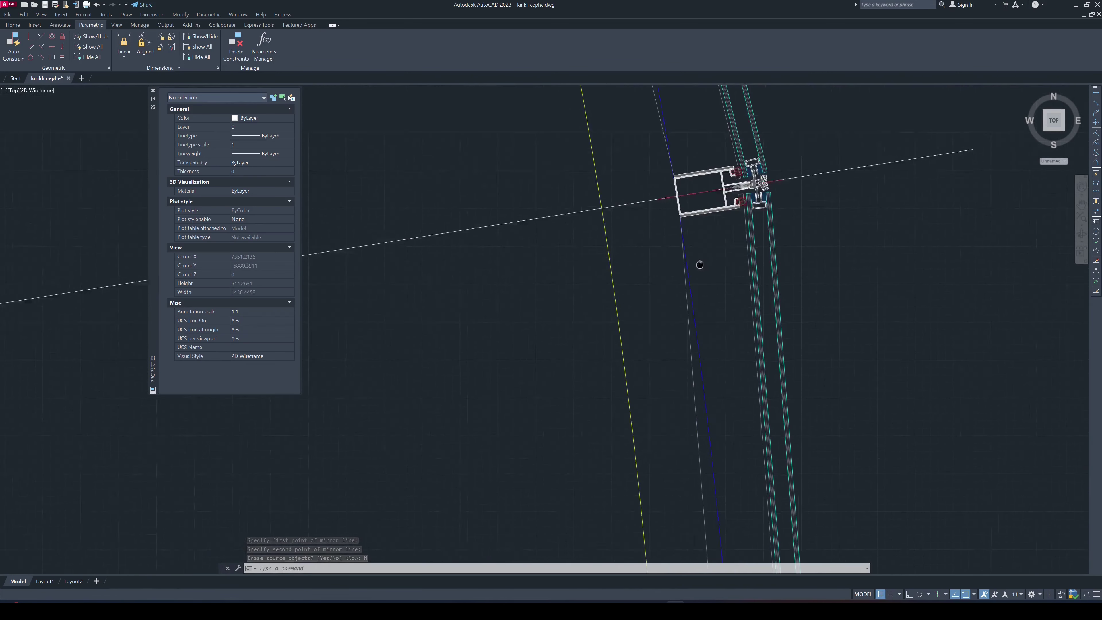
pyautogui.scroll(4, 713, 257)
pyautogui.scroll(-5, 718, 262)
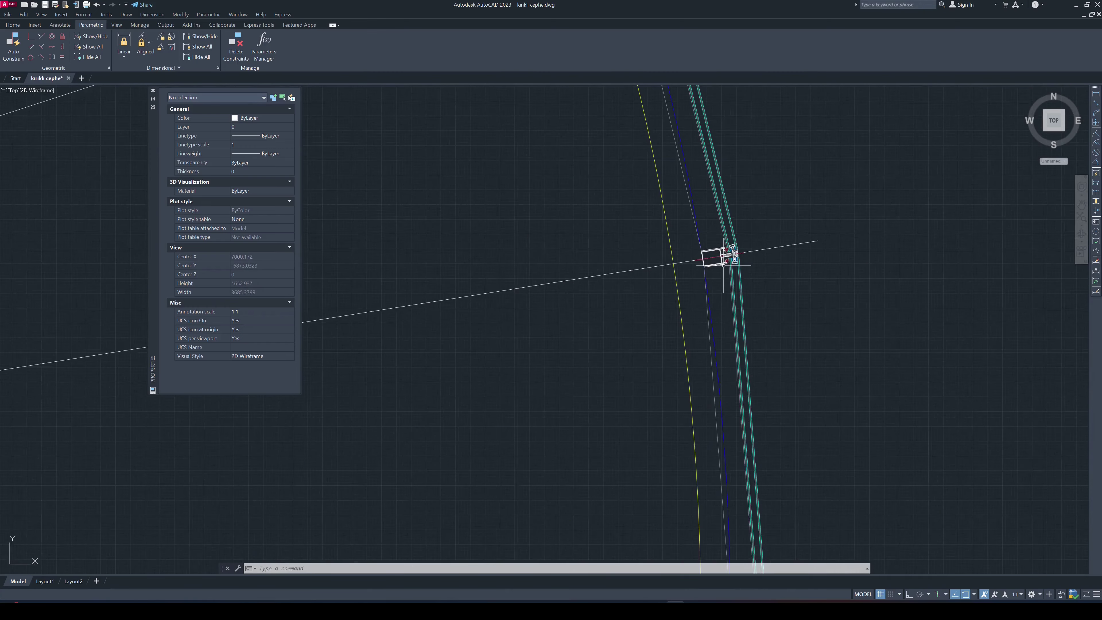
pyautogui.scroll(-3, 718, 261)
pyautogui.scroll(5, 719, 260)
pyautogui.scroll(2, 718, 258)
pyautogui.scroll(-1, 719, 258)
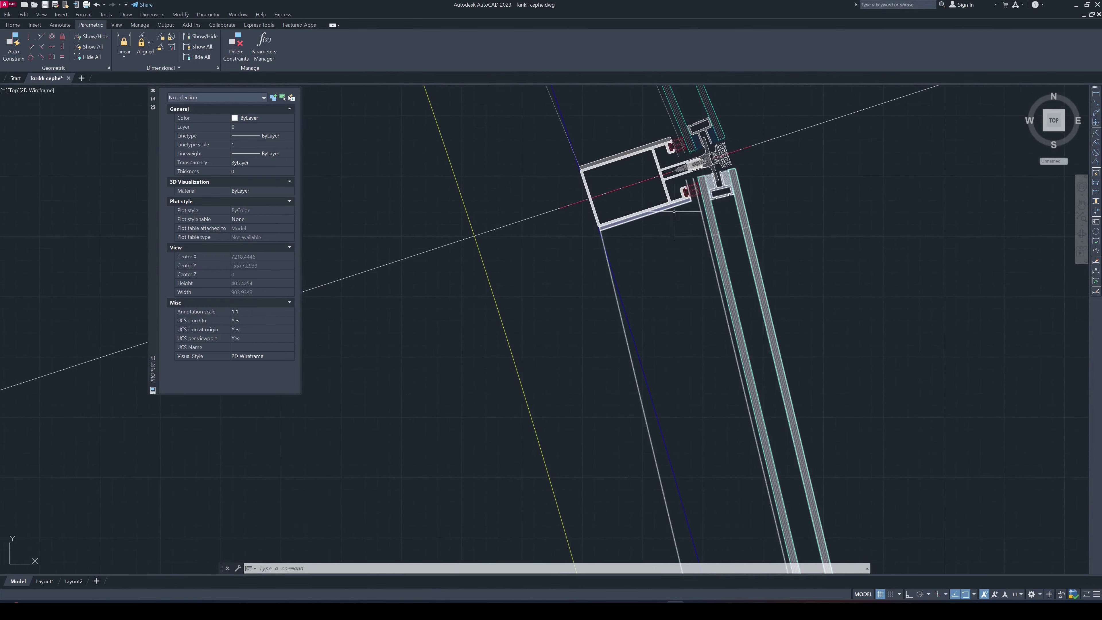
pyautogui.scroll(-3, 649, 175)
pyautogui.click(649, 175)
pyautogui.press('Escape')
# Open the yatay-2 block in the Block Editor and zoom to the beam end
pyautogui.doubleClick(649, 175)
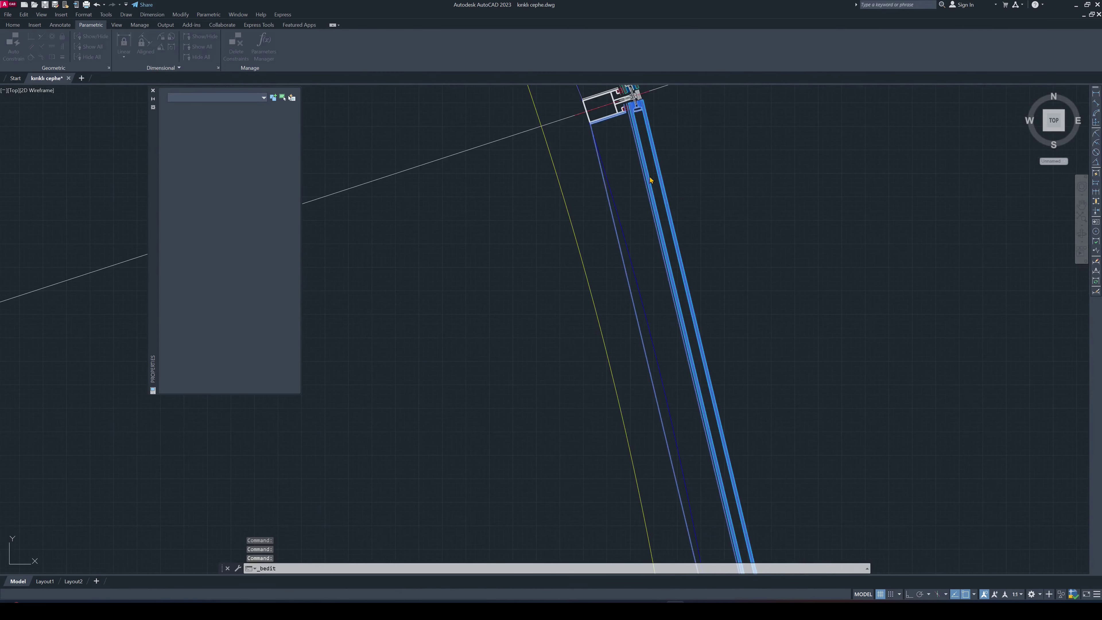
pyautogui.click(545, 364)
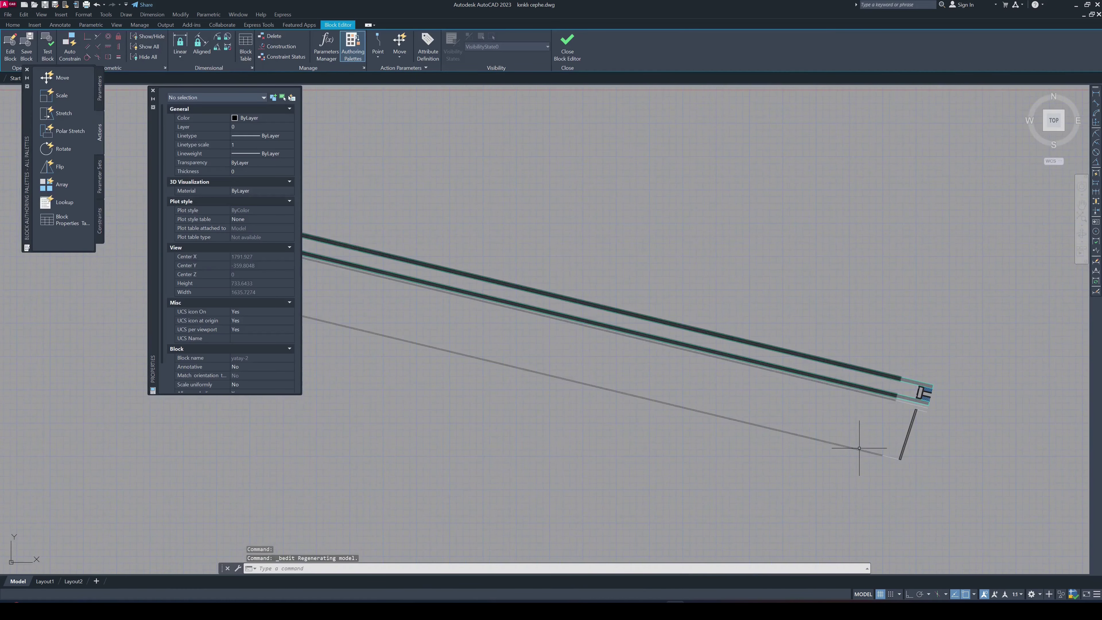
pyautogui.moveTo(860, 450); pyautogui.dragTo(413, 317, button='middle')
pyautogui.moveTo(675, 346); pyautogui.dragTo(1030, 386, button='middle')
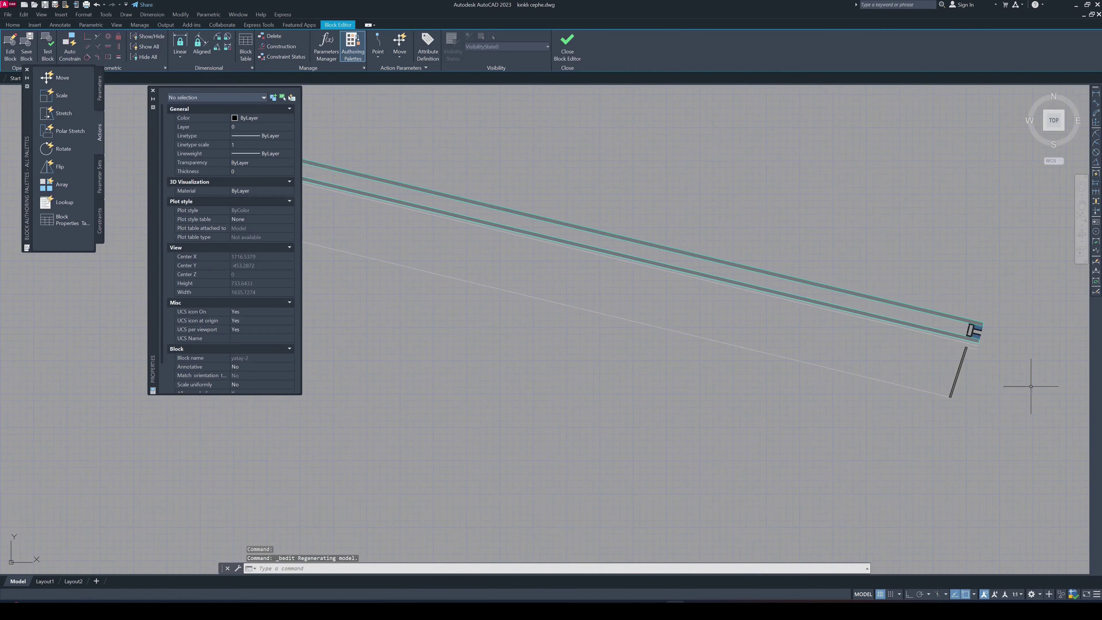
pyautogui.scroll(5, 917, 334)
# Draw a short closing line at the beam end, try Match Properties, then close the Block Editor
pyautogui.press('Return')
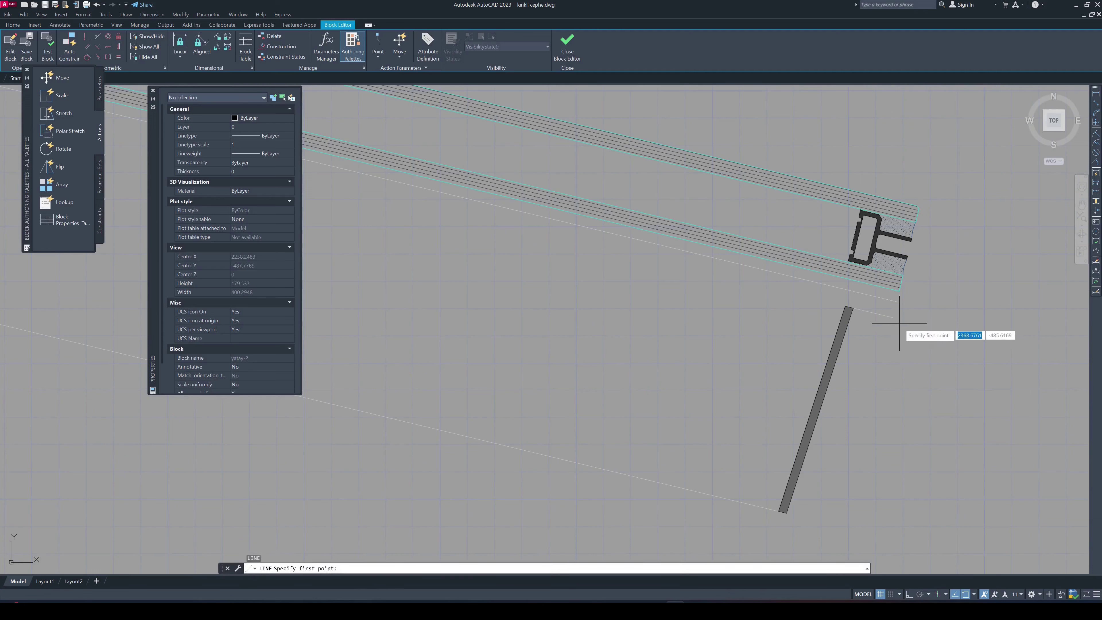
pyautogui.click(893, 317)
pyautogui.click(896, 301)
pyautogui.press('Escape')
pyautogui.press('Escape')
pyautogui.press('Escape')
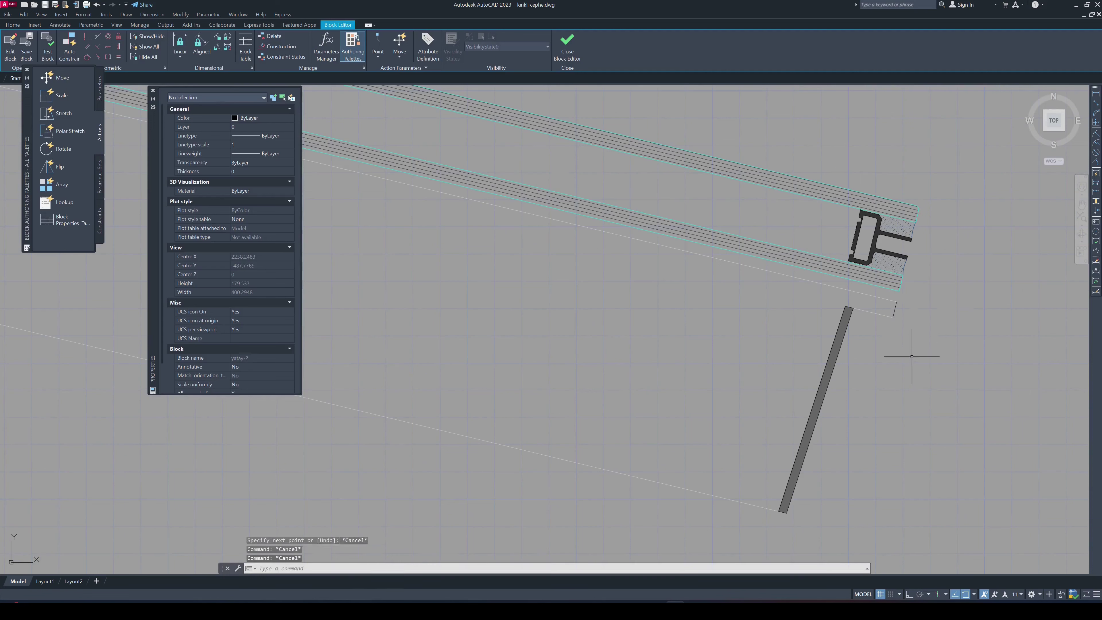
pyautogui.write('ma')
pyautogui.press('Return')
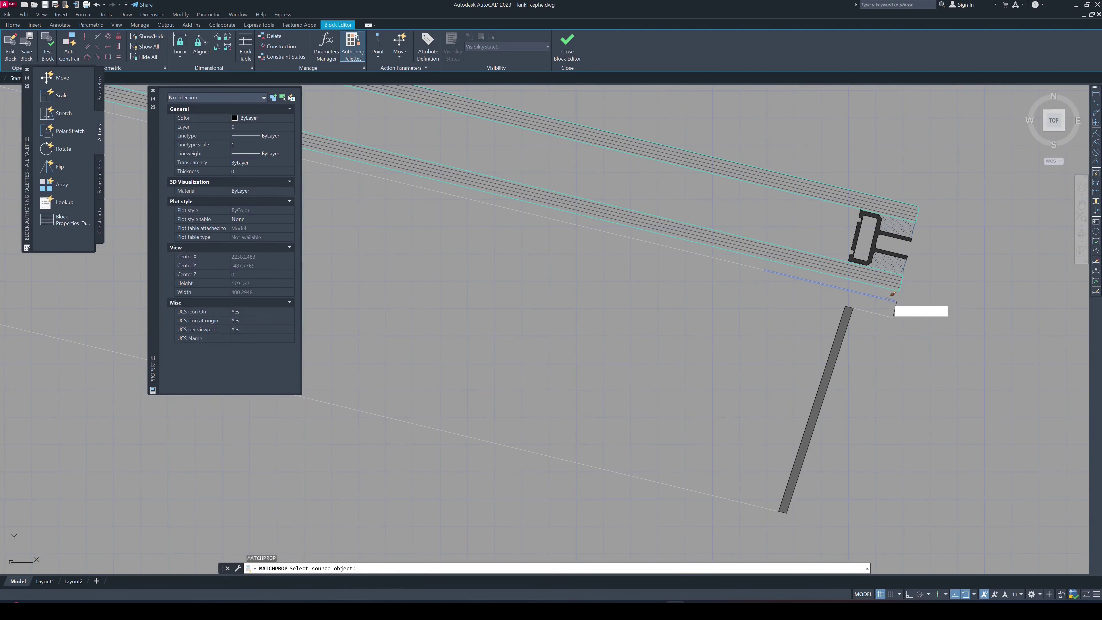
pyautogui.click(888, 298)
pyautogui.click(896, 317)
pyautogui.press('Escape')
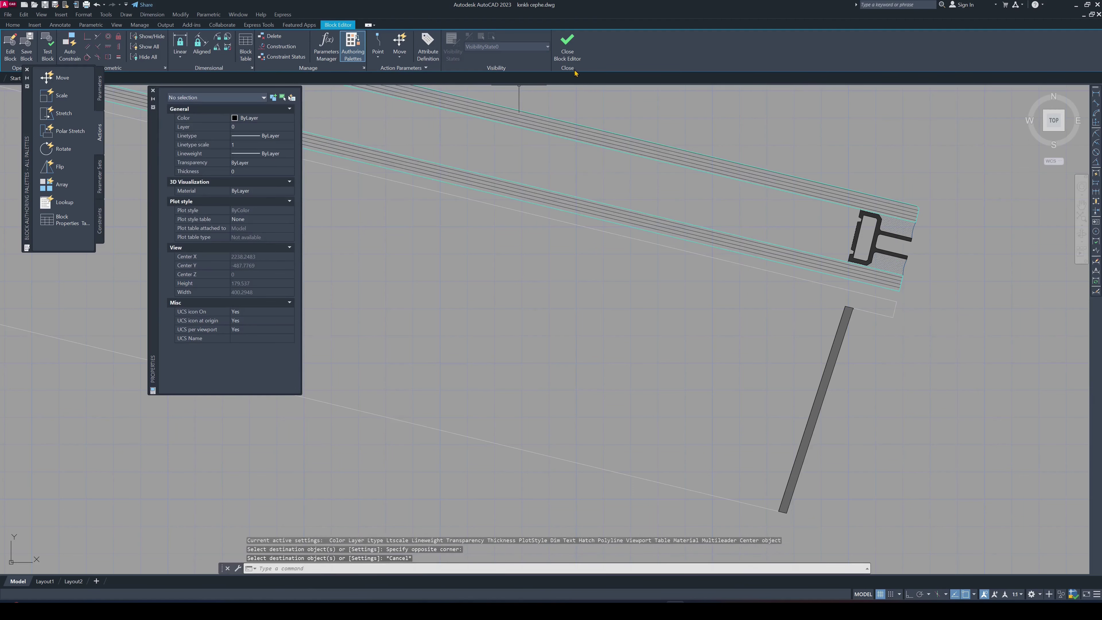
pyautogui.click(568, 50)
pyautogui.click(524, 286)
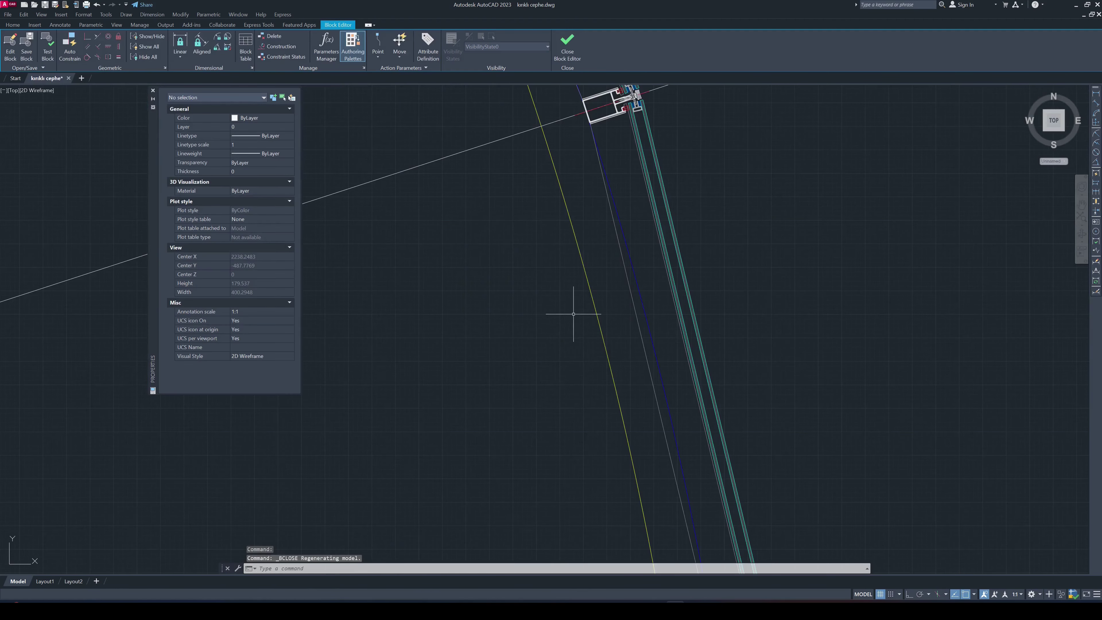
pyautogui.scroll(-2, 575, 313)
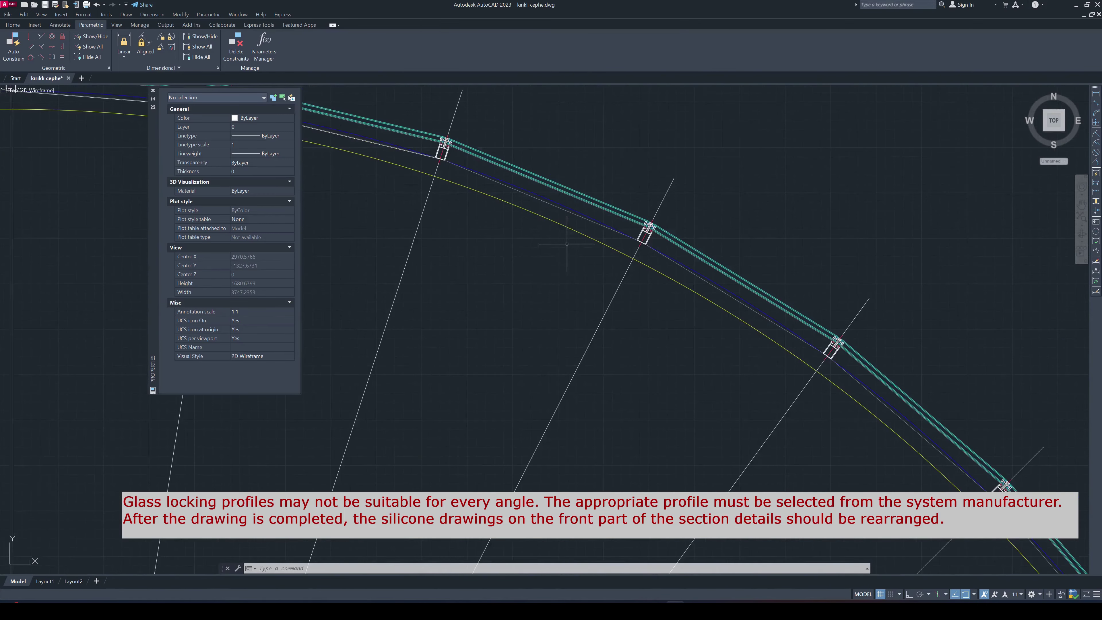
pyautogui.scroll(-5, 567, 244)
pyautogui.scroll(4, 596, 409)
pyautogui.scroll(-2, 657, 353)
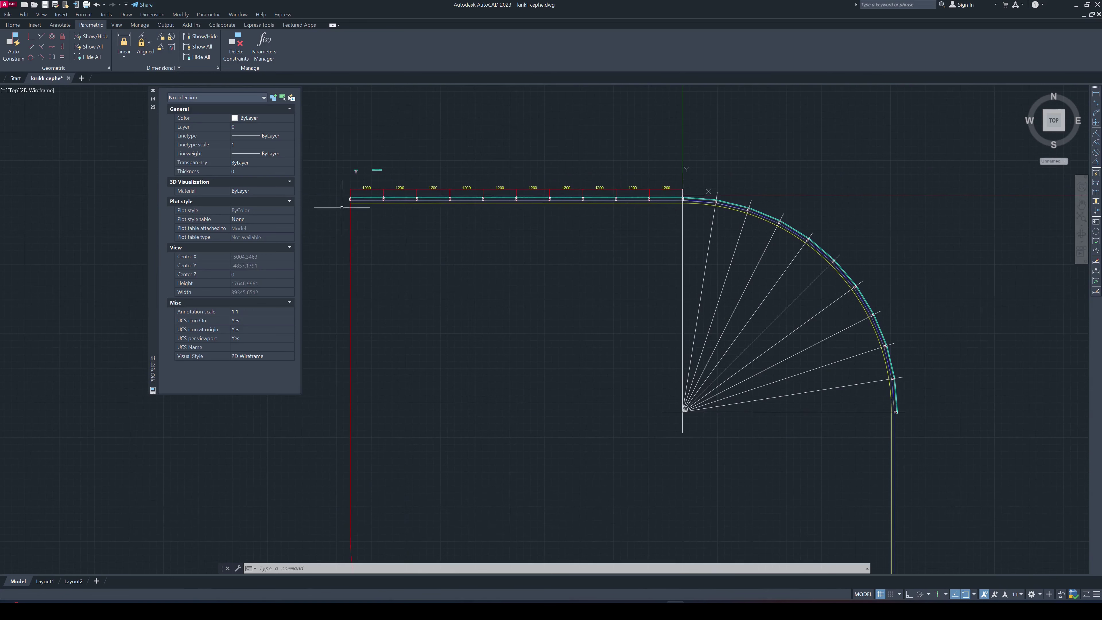
pyautogui.scroll(4, 404, 182)
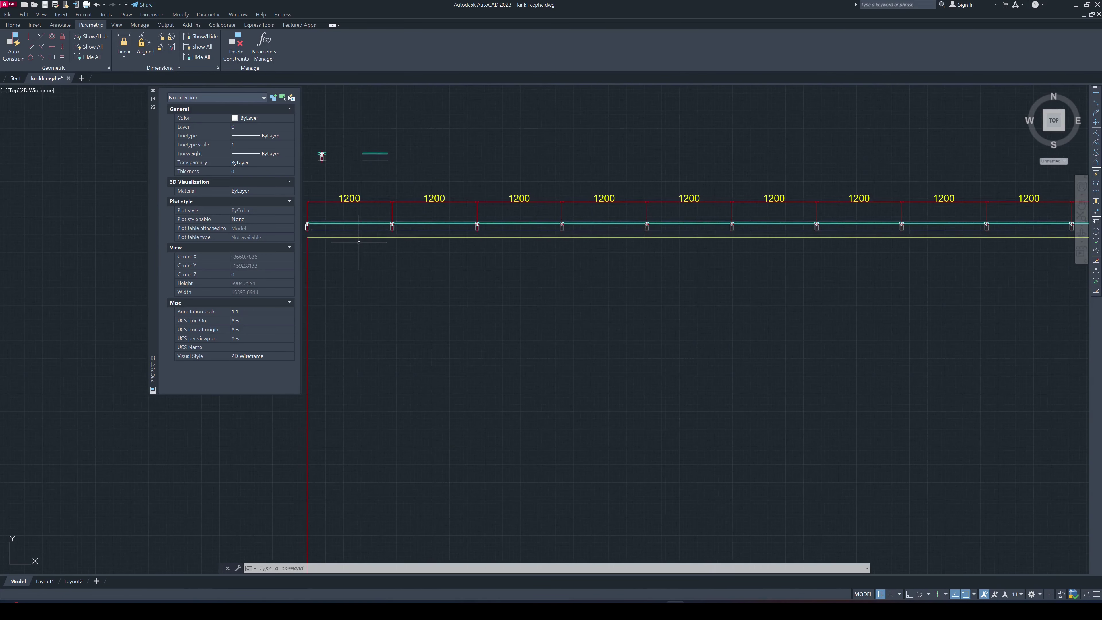
pyautogui.click(357, 237)
# Explode the yellow facade outline polyline into separate lines
pyautogui.scroll(-5, 357, 237)
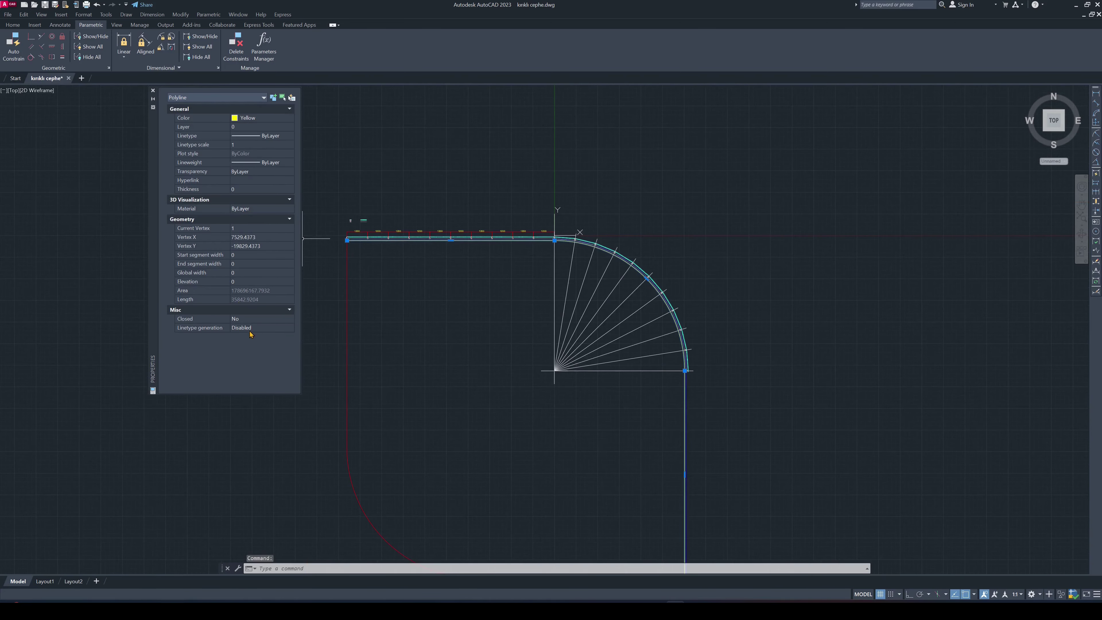
pyautogui.scroll(6, 551, 246)
pyautogui.press('Escape')
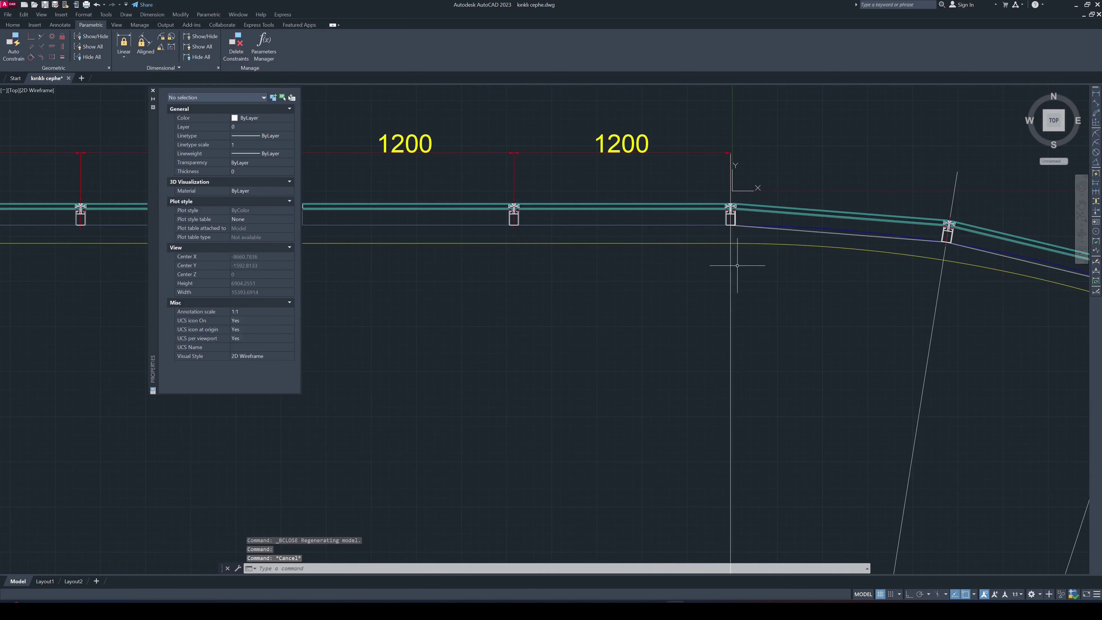
pyautogui.click(708, 244)
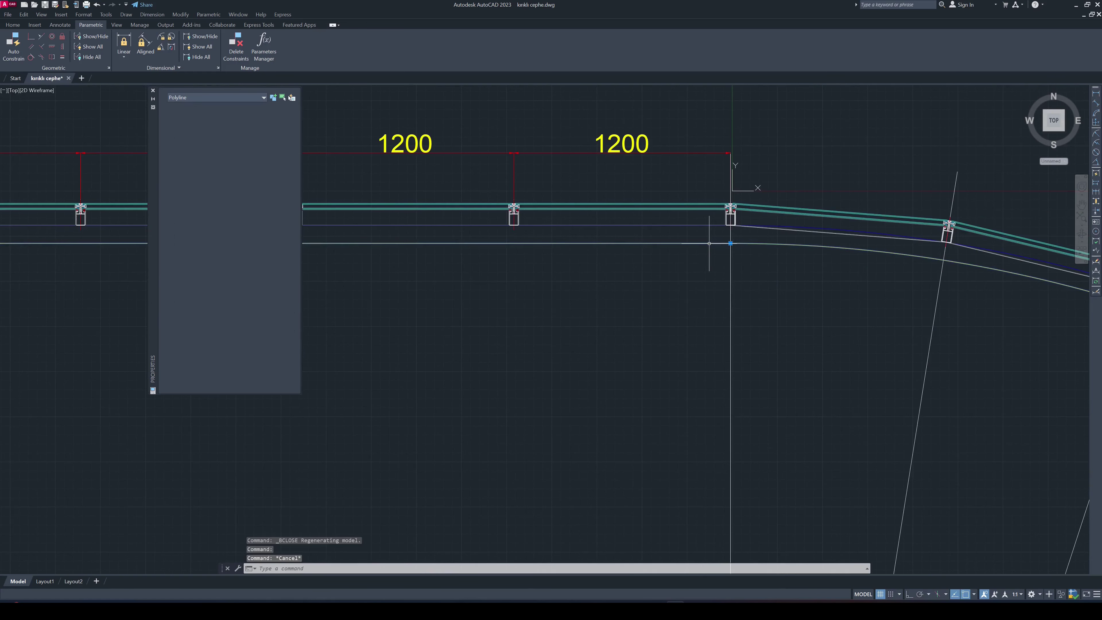
pyautogui.press('Return')
pyautogui.click(675, 240)
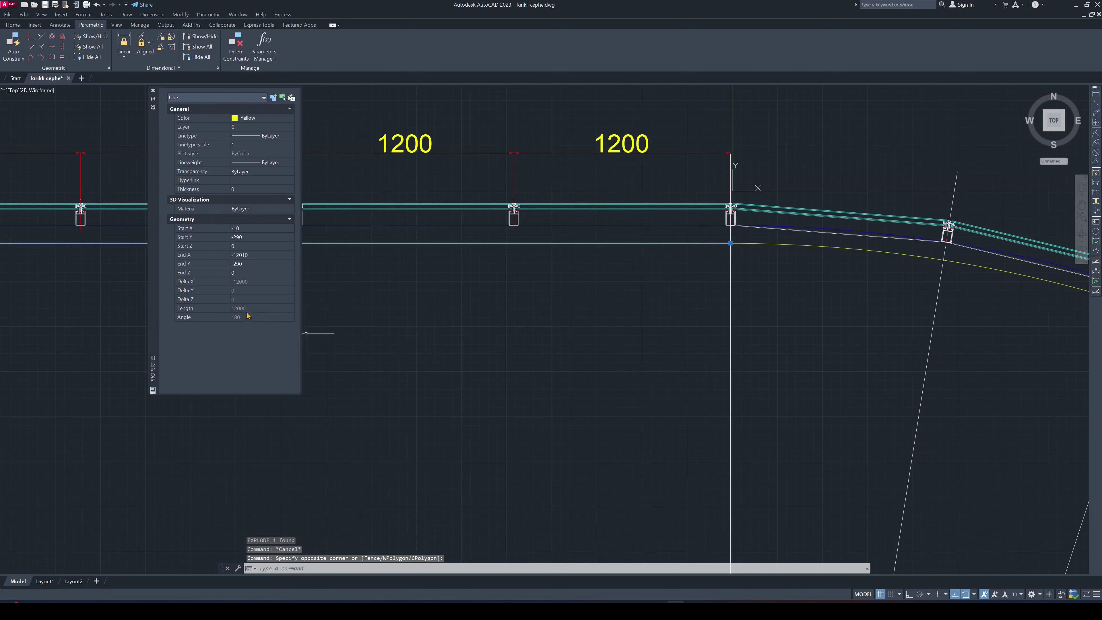
pyautogui.press('Escape')
# Erase the extra blue vertical line beside the vertical leg
pyautogui.scroll(-5, 434, 306)
pyautogui.scroll(-2, 492, 406)
pyautogui.scroll(3, 504, 361)
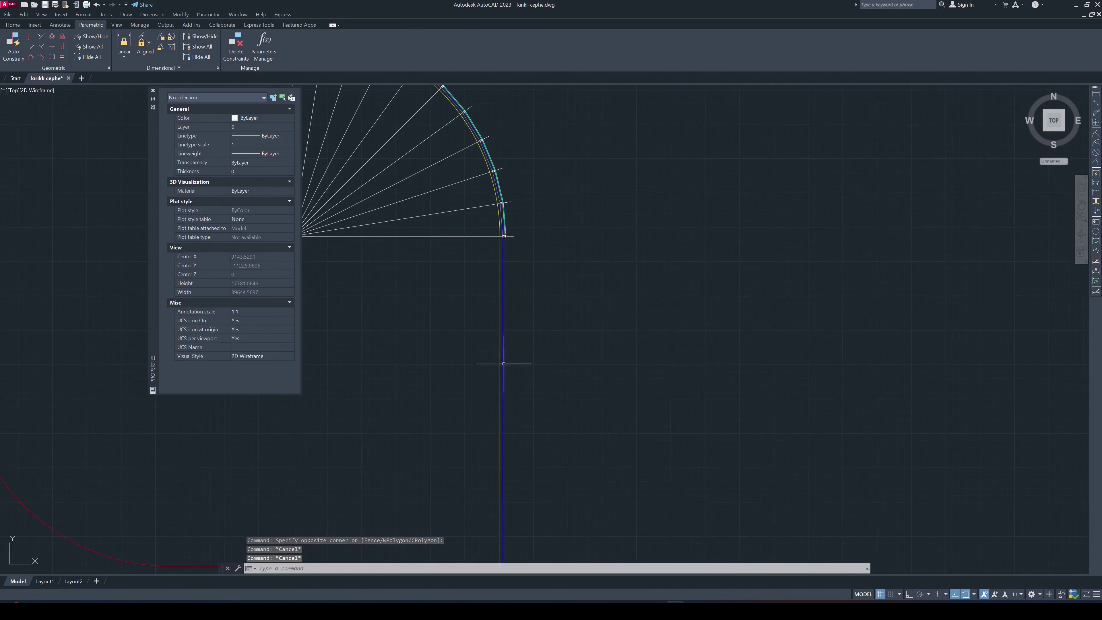
pyautogui.scroll(8, 508, 311)
pyautogui.click(519, 313)
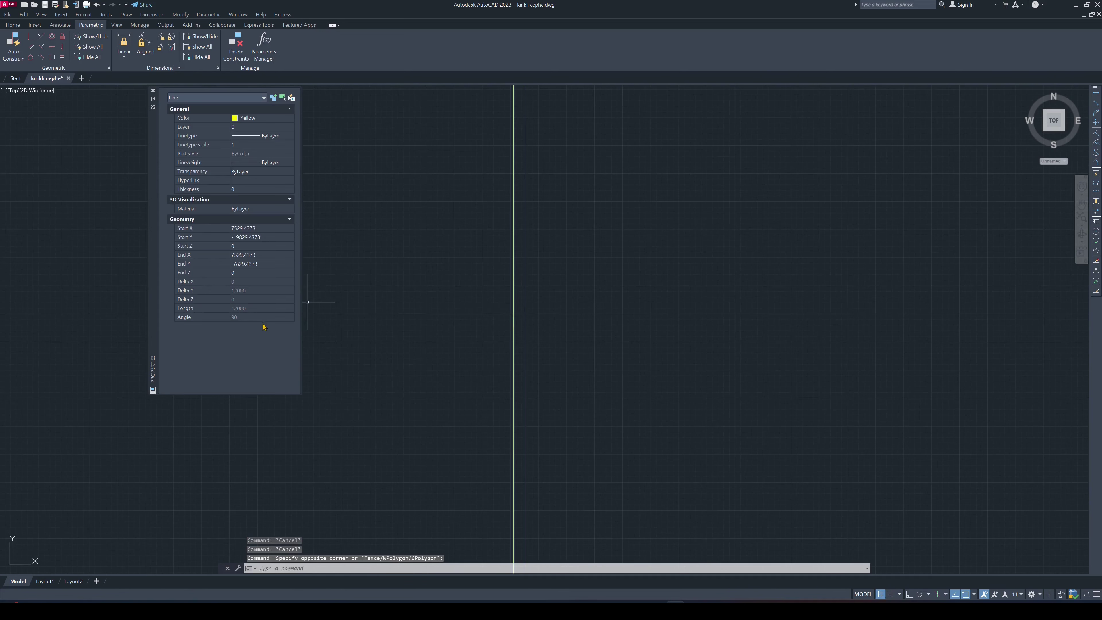
pyautogui.scroll(-4, 484, 346)
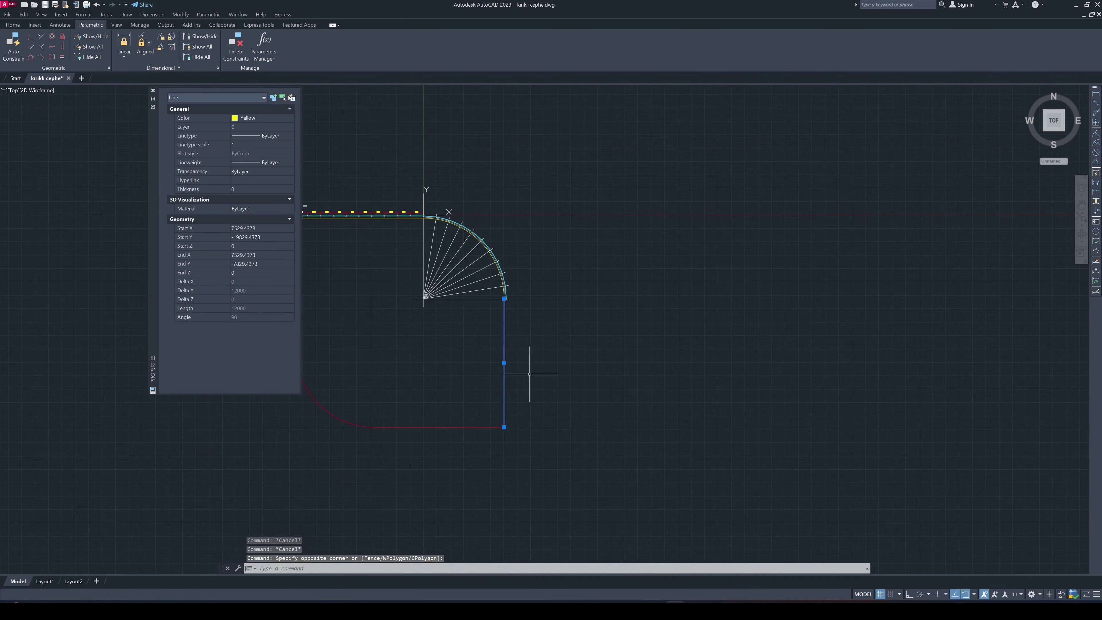
pyautogui.press('Escape')
pyautogui.press('Escape')
pyautogui.scroll(5, 499, 347)
pyautogui.click(532, 280)
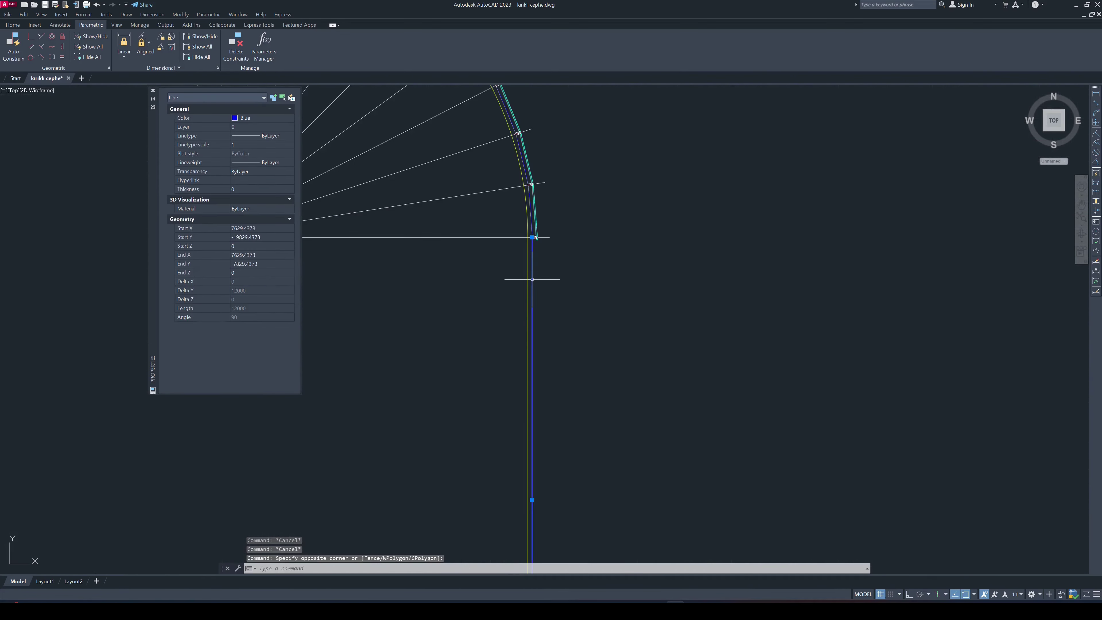
pyautogui.write('e')
pyautogui.press('Return')
pyautogui.scroll(3, 543, 212)
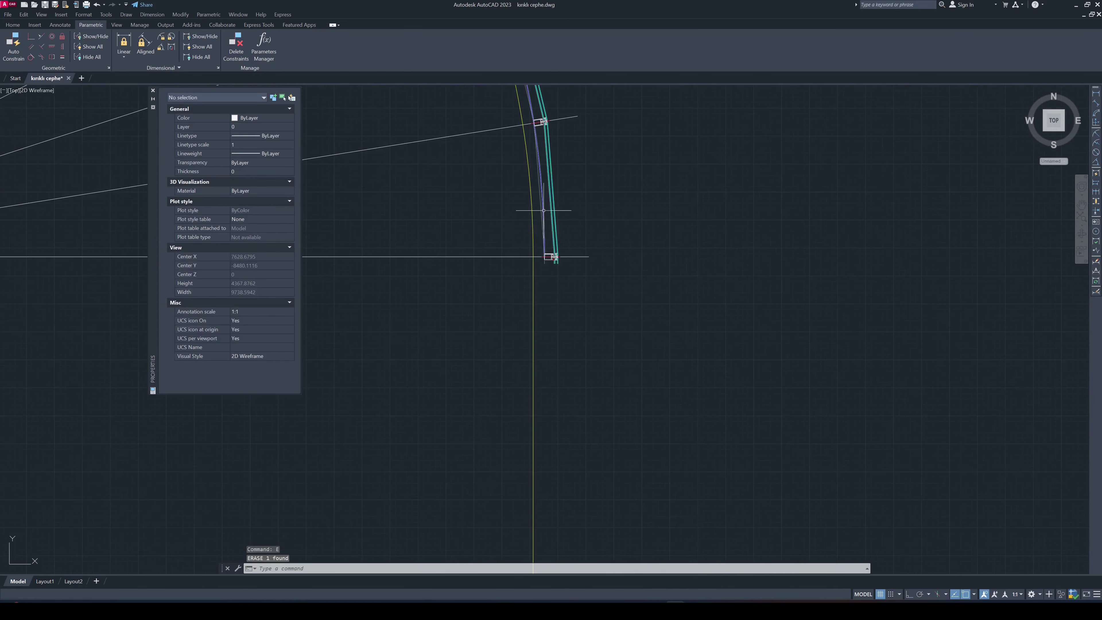
pyautogui.scroll(2, 543, 210)
pyautogui.scroll(-8, 521, 304)
pyautogui.scroll(-4, 472, 287)
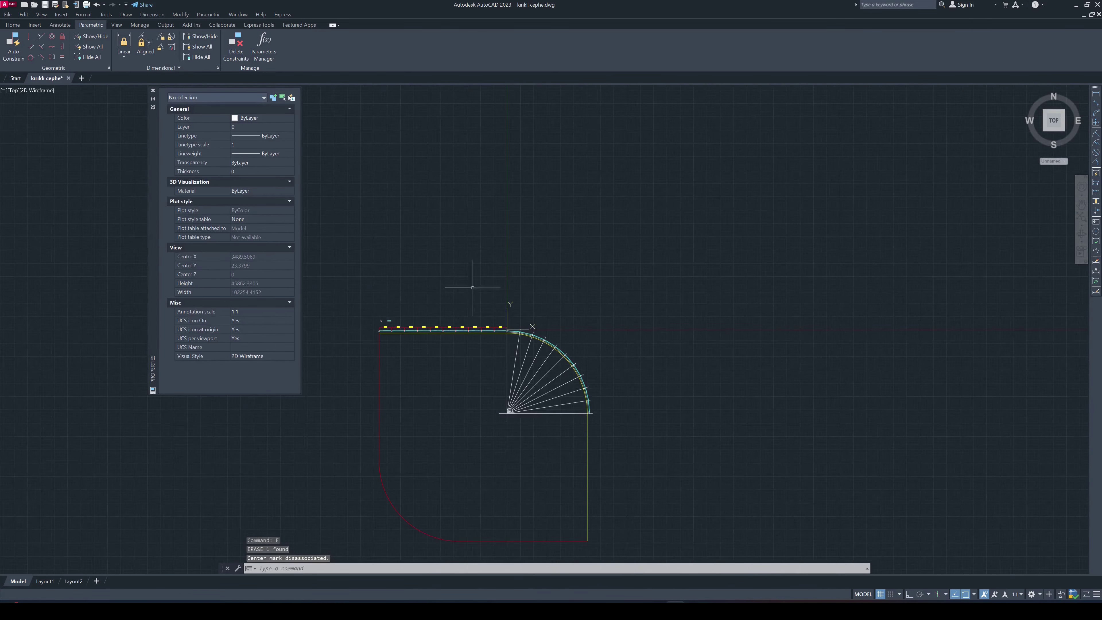
pyautogui.scroll(5, 668, 381)
pyautogui.scroll(5, 449, 247)
pyautogui.scroll(5, 369, 202)
pyautogui.scroll(5, 433, 205)
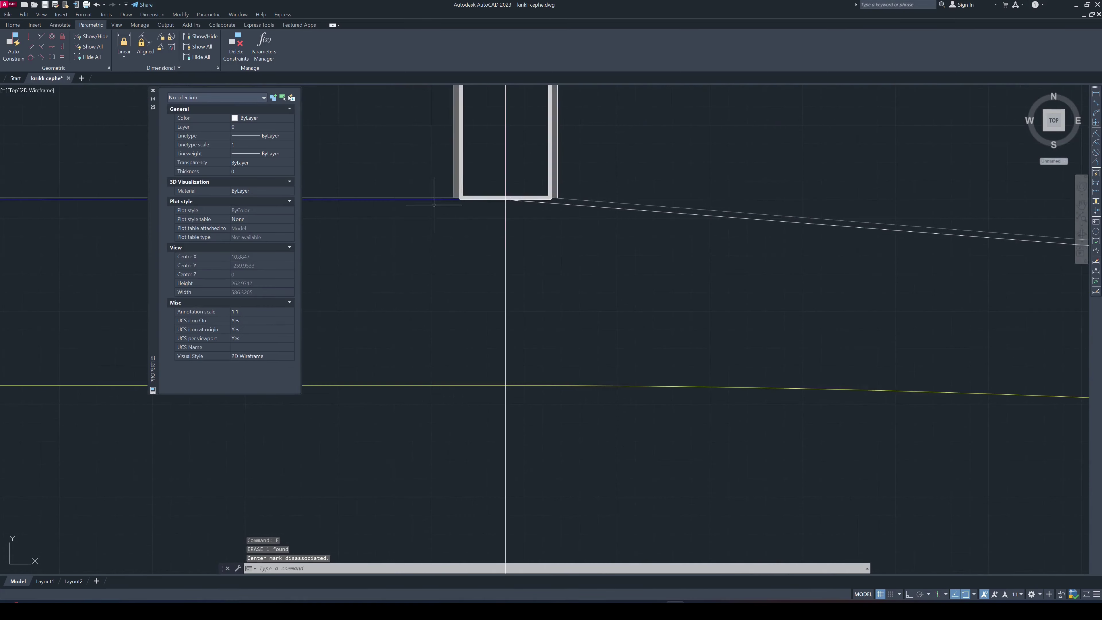
pyautogui.scroll(3, 434, 205)
pyautogui.scroll(-5, 582, 299)
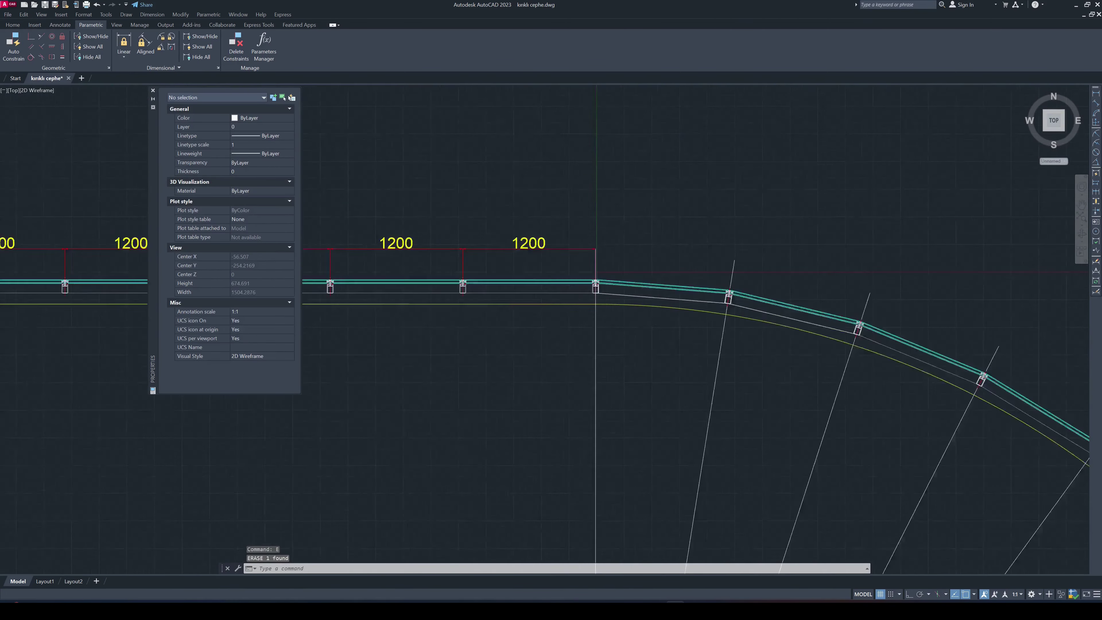
pyautogui.scroll(-2, 467, 356)
pyautogui.scroll(-4, 520, 304)
pyautogui.scroll(-2, 551, 274)
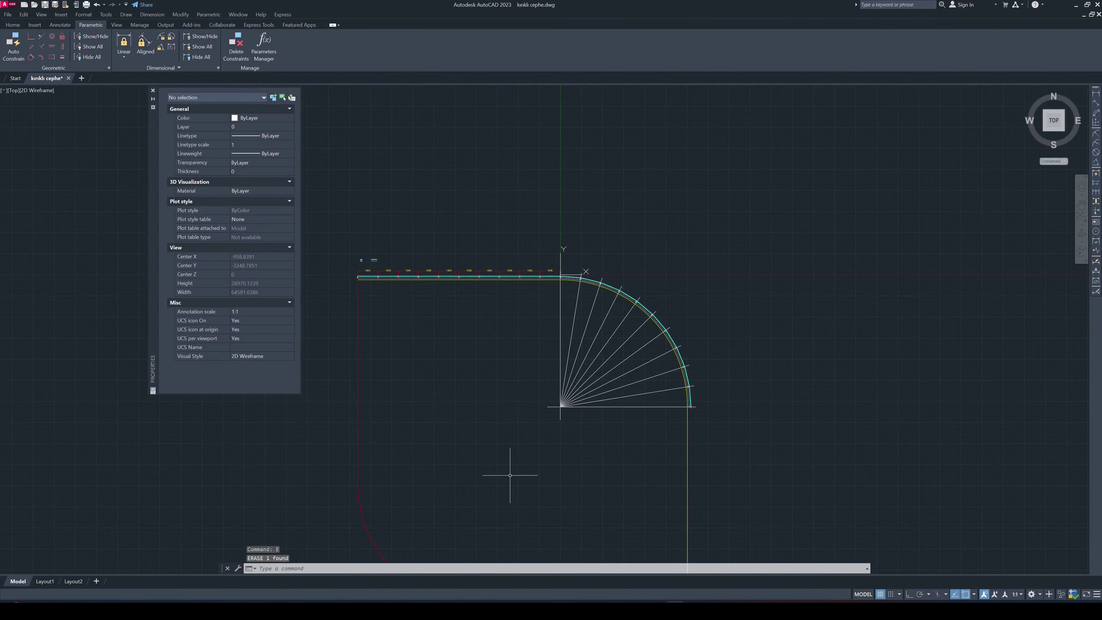
pyautogui.moveTo(509, 475); pyautogui.dragTo(506, 438, button='middle')
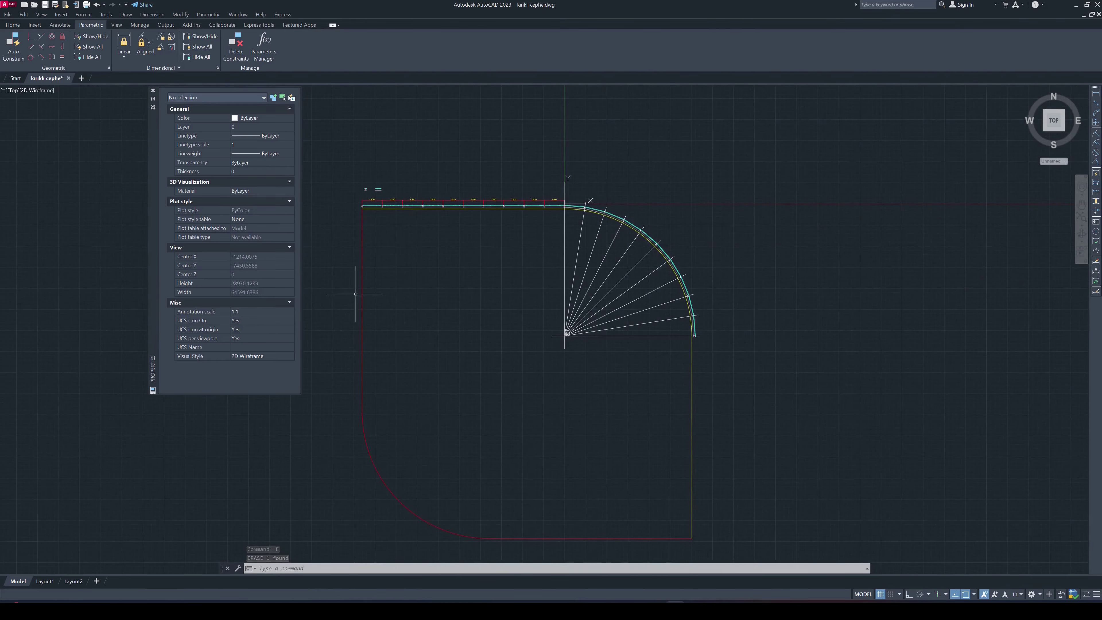
pyautogui.scroll(4, 364, 216)
pyautogui.moveTo(364, 216); pyautogui.dragTo(371, 249, button='middle')
# Window-select the 59 straight-run mullion objects, start a copy, then cancel and undo it
pyautogui.click(336, 231)
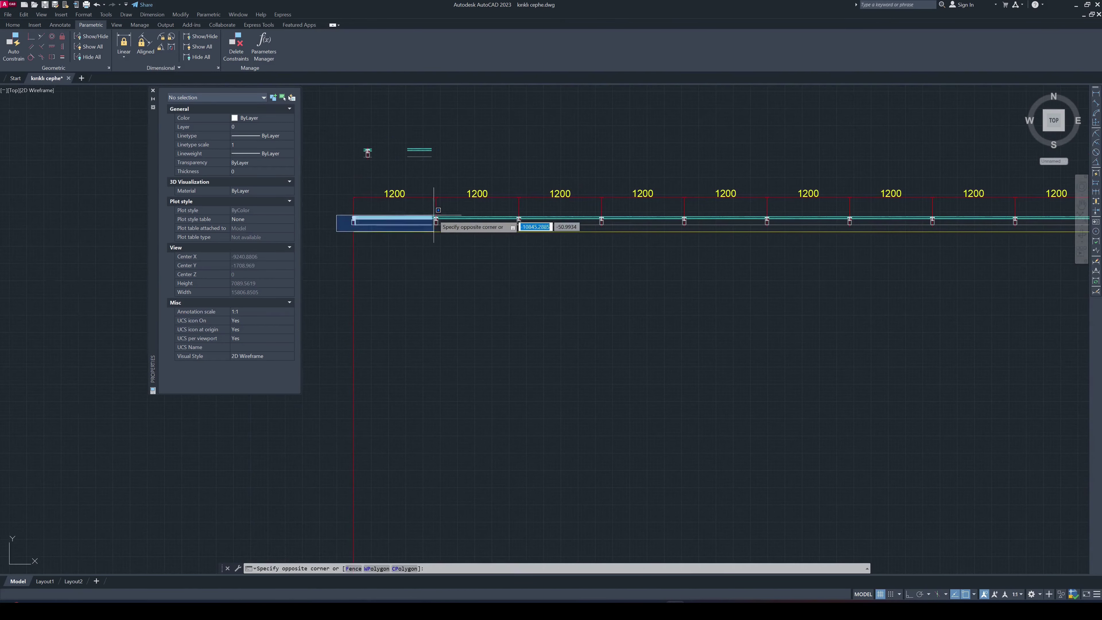
pyautogui.scroll(-4, 434, 215)
pyautogui.scroll(4, 737, 195)
pyautogui.click(690, 197)
pyautogui.rightClick(684, 198)
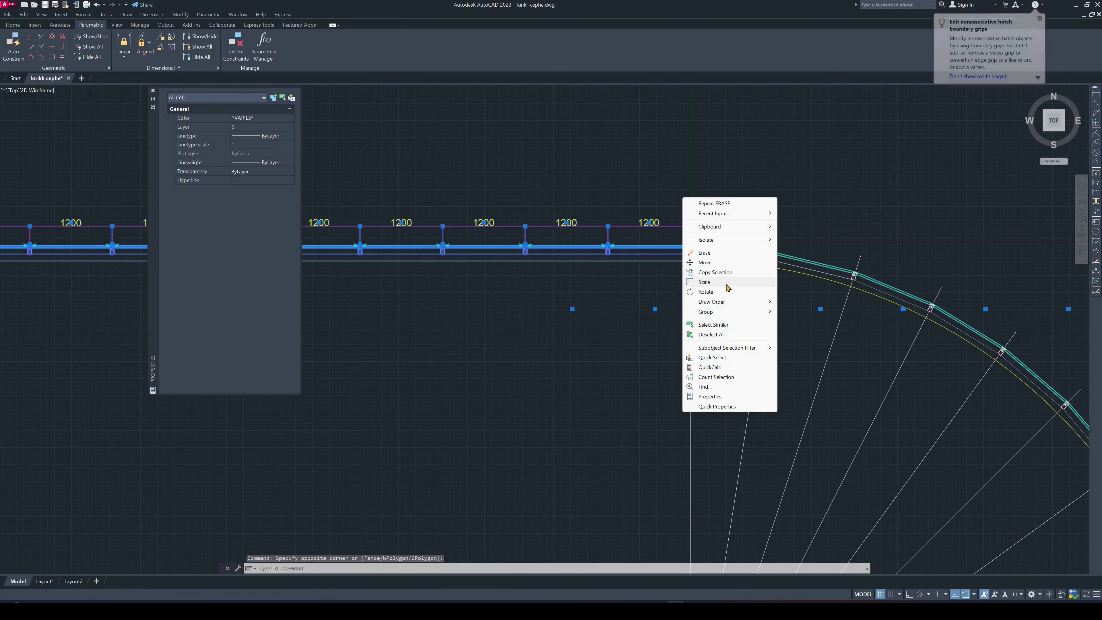
pyautogui.click(714, 271)
pyautogui.click(684, 246)
pyautogui.scroll(-5, 666, 358)
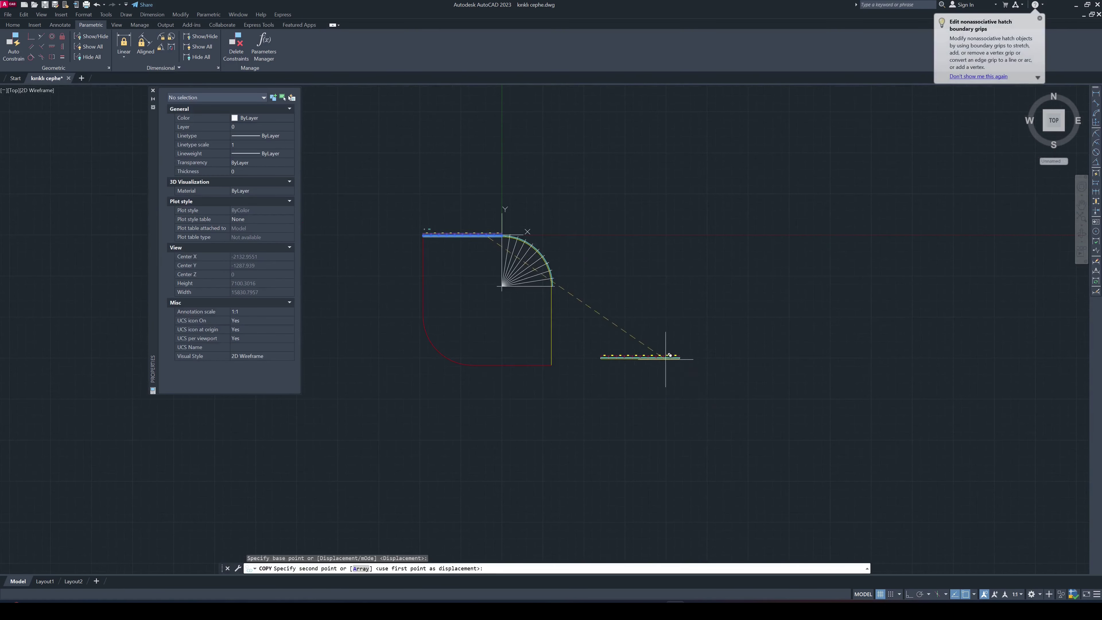
pyautogui.press('Escape')
pyautogui.hotkey('ctrl', 'z')
pyautogui.hotkey('ctrl', 'z')
pyautogui.hotkey('ctrl', 'z')
pyautogui.scroll(3, 684, 399)
pyautogui.click(584, 286)
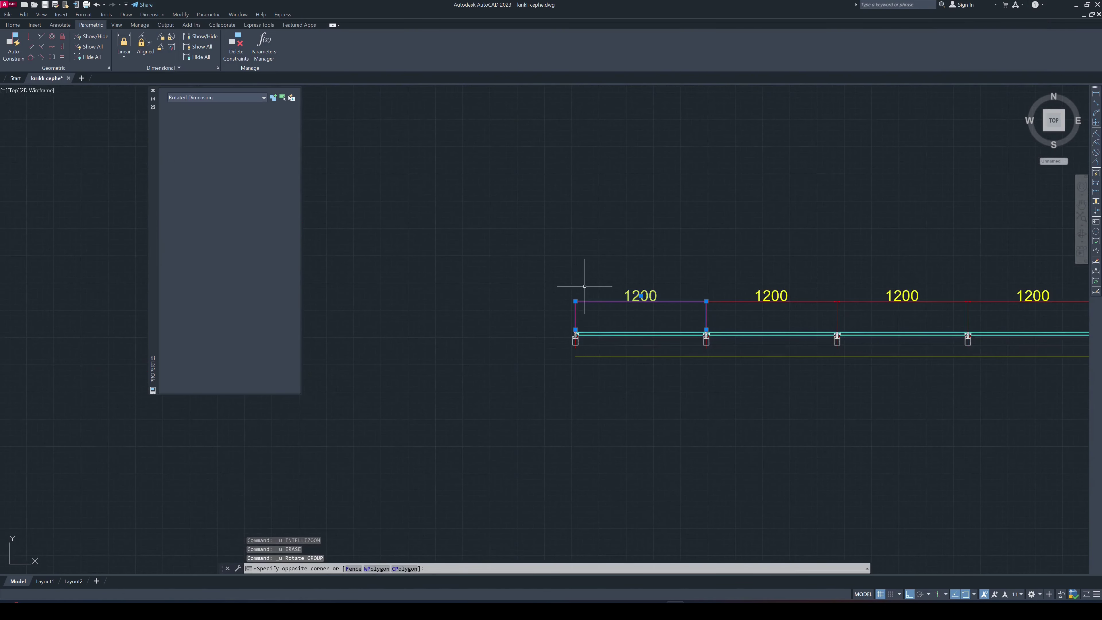
pyautogui.scroll(-2, 585, 330)
pyautogui.press('Escape')
# Rotate the horizontal glazing strip 90° about a base point so it stands vertical
pyautogui.write('ro')
pyautogui.press('Return')
pyautogui.scroll(-5, 569, 358)
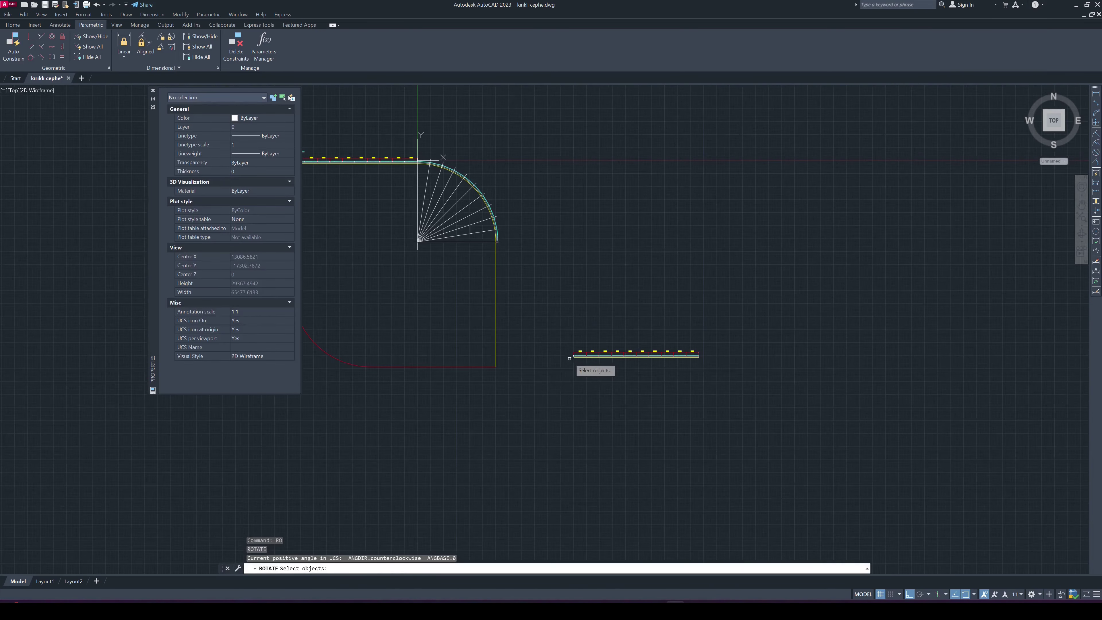
pyautogui.click(516, 385)
pyautogui.click(769, 330)
pyautogui.press('Return')
pyautogui.click(665, 368)
pyautogui.click(666, 414)
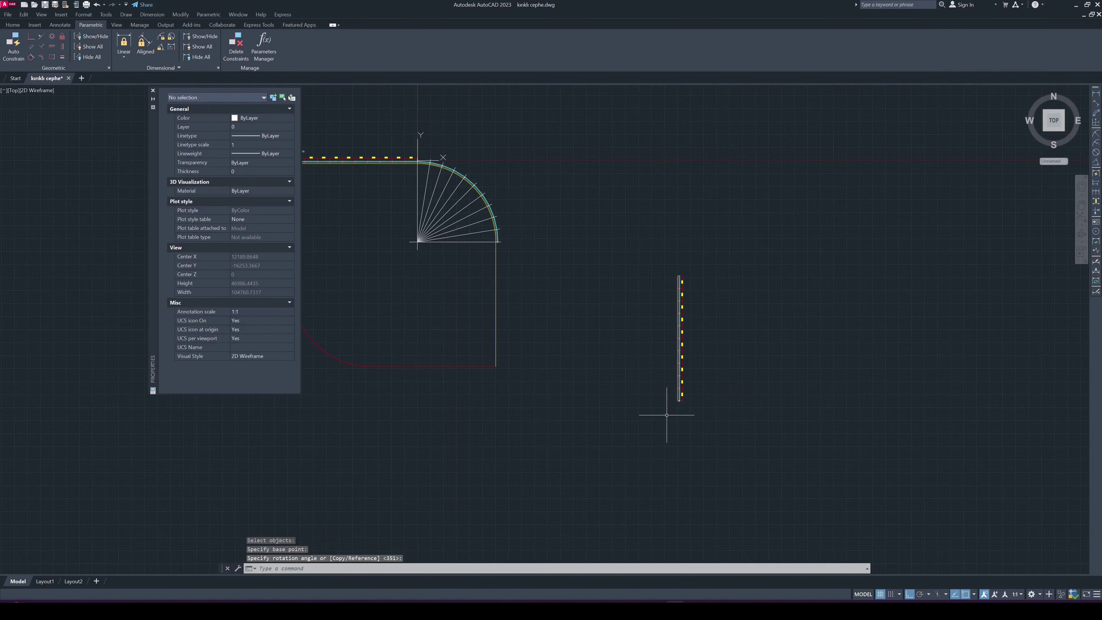
pyautogui.scroll(8, 698, 325)
pyautogui.scroll(3, 680, 241)
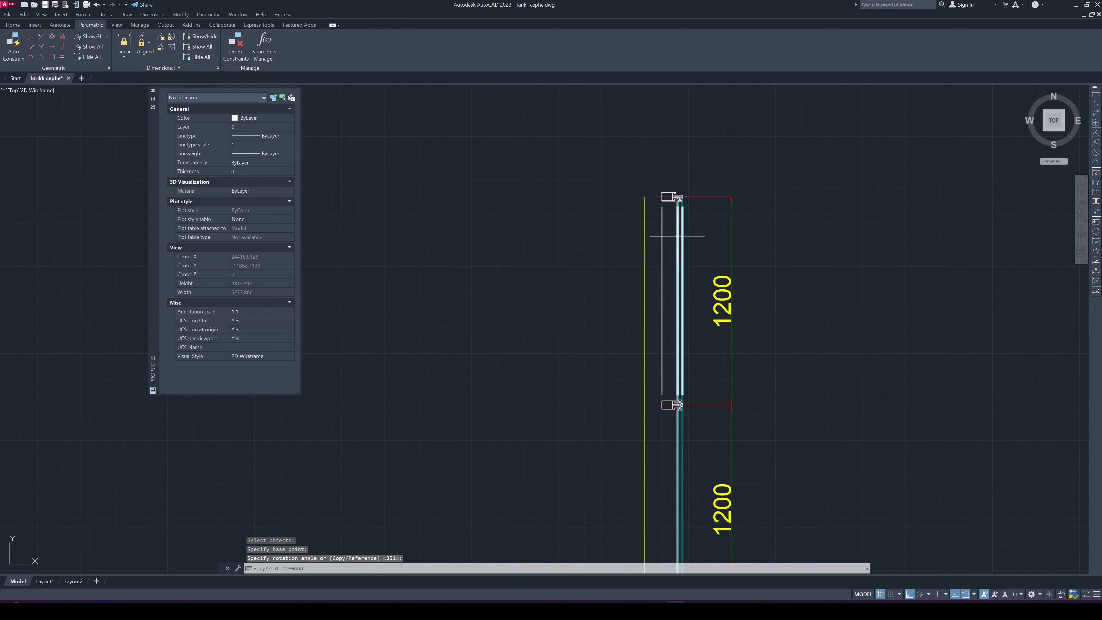
pyautogui.scroll(-7, 659, 212)
pyautogui.scroll(-4, 660, 213)
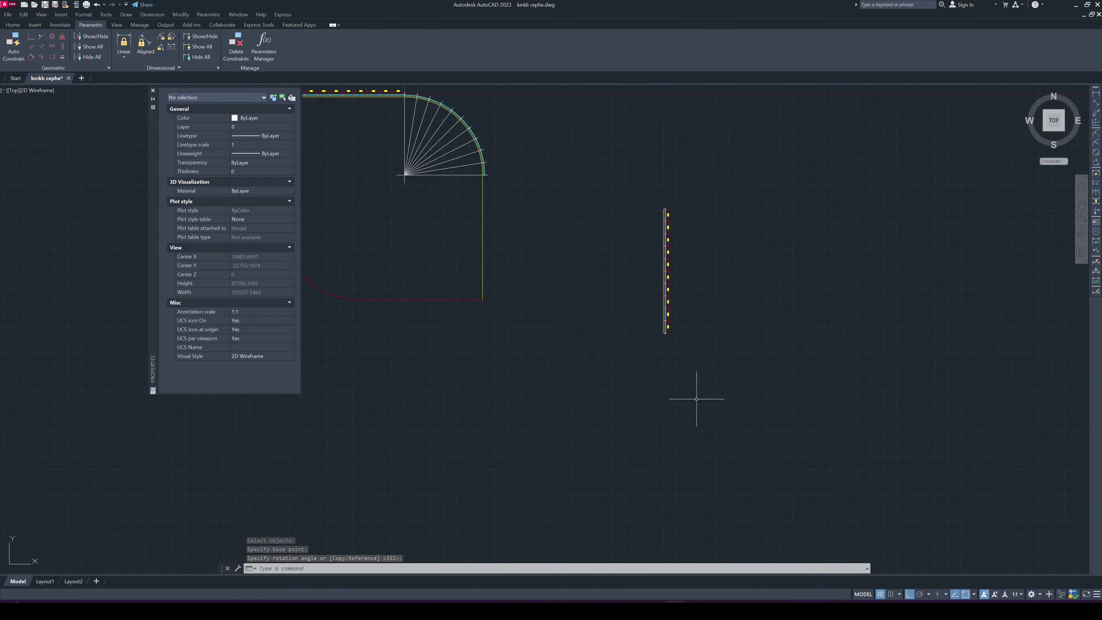
# Window-select the whole upright glazing strip
pyautogui.click(704, 371)
pyautogui.scroll(6, 652, 213)
pyautogui.click(651, 210)
pyautogui.scroll(5, 720, 199)
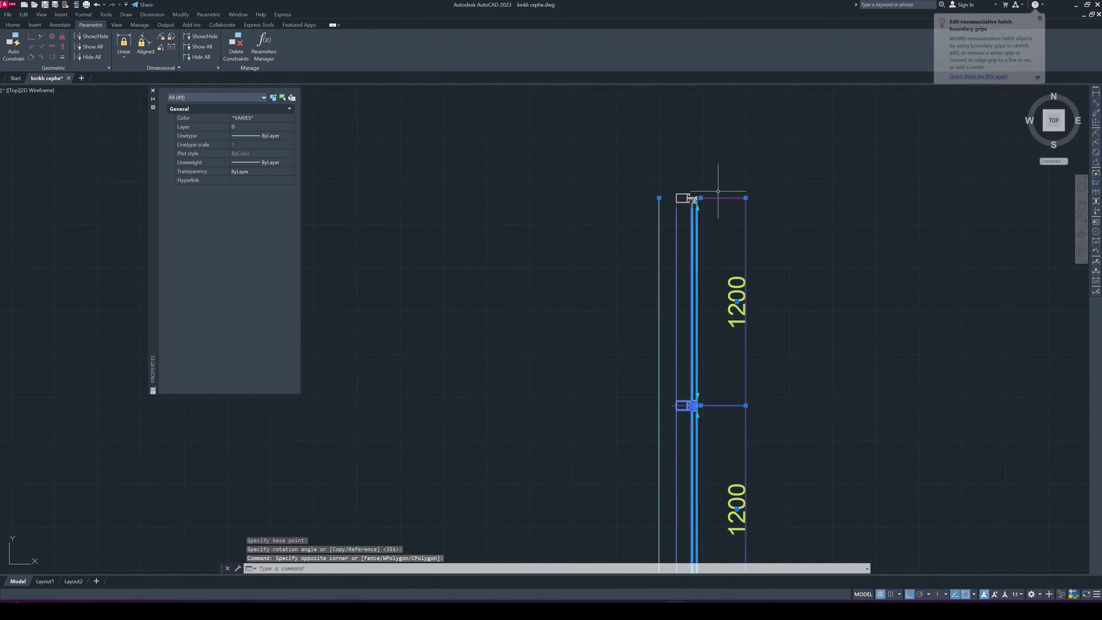
pyautogui.rightClick(721, 250)
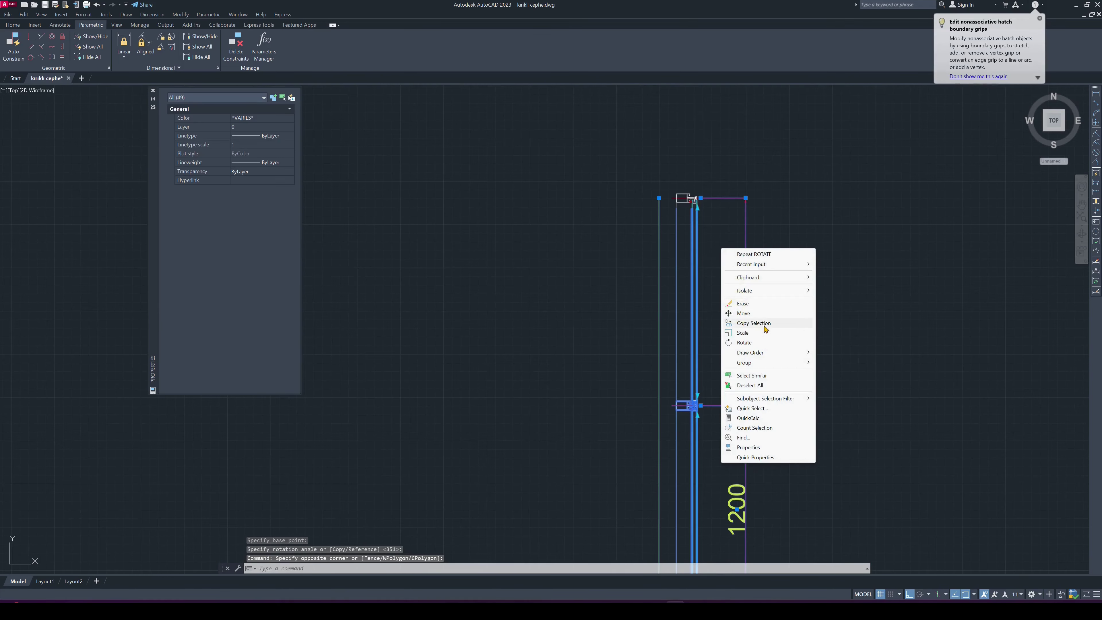
# Copy the strip from its mullion profile onto the vertical leg below the arc
pyautogui.click(754, 323)
pyautogui.scroll(4, 705, 193)
pyautogui.scroll(5, 689, 199)
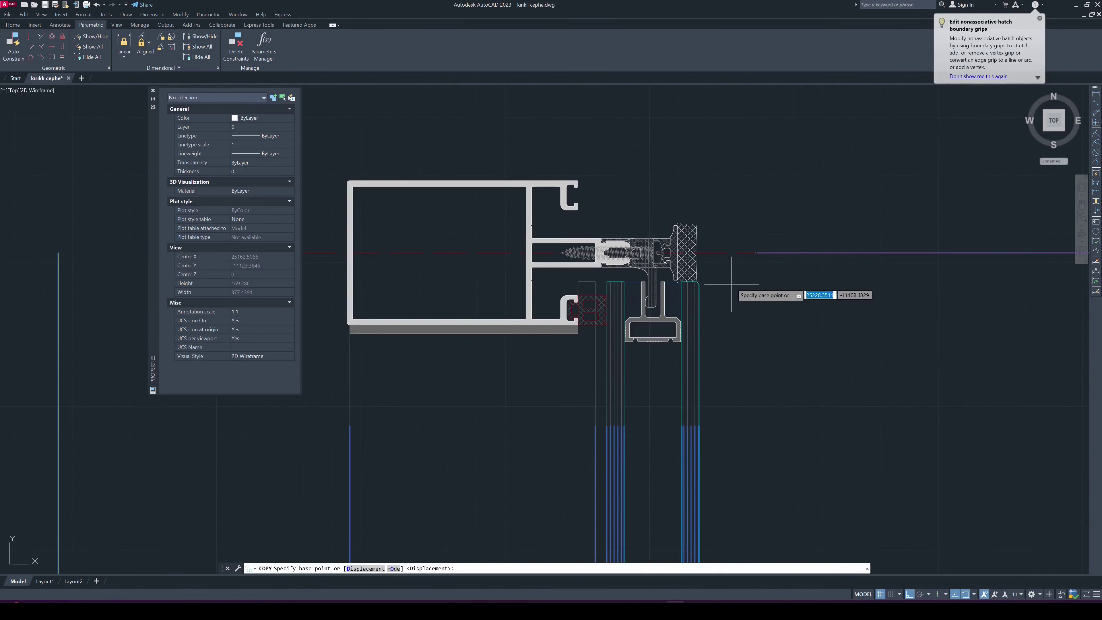
pyautogui.scroll(-2, 744, 278)
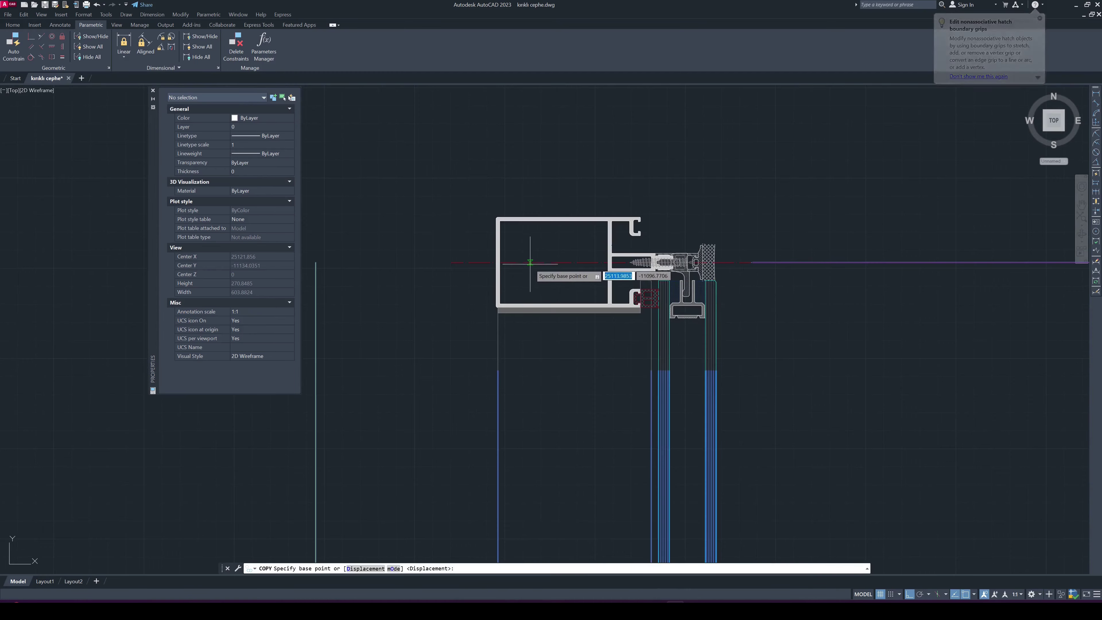
pyautogui.scroll(4, 590, 267)
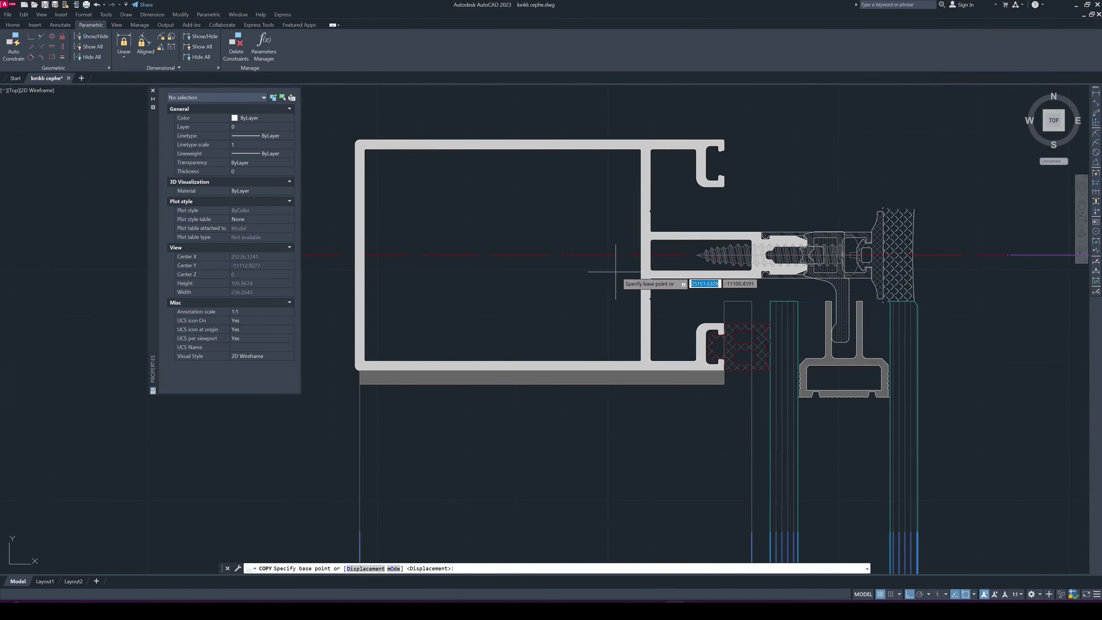
pyautogui.click(650, 254)
pyautogui.scroll(-5, 651, 269)
pyautogui.moveTo(738, 295); pyautogui.dragTo(542, 295, button='middle')
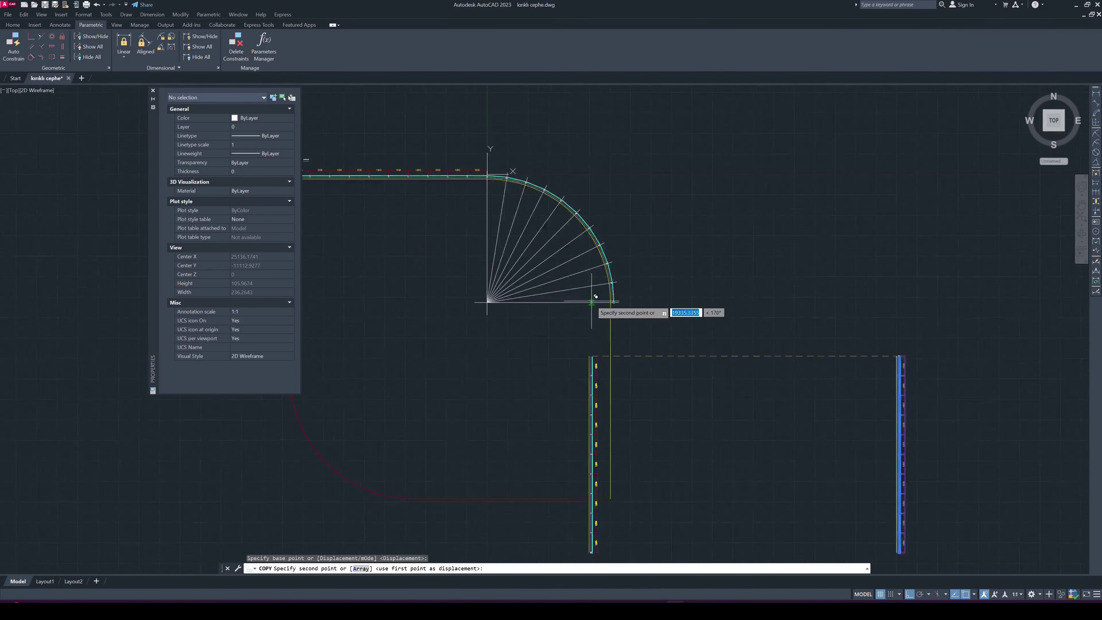
pyautogui.scroll(3, 591, 302)
pyautogui.scroll(3, 677, 305)
pyautogui.scroll(2, 706, 271)
pyautogui.scroll(2, 717, 256)
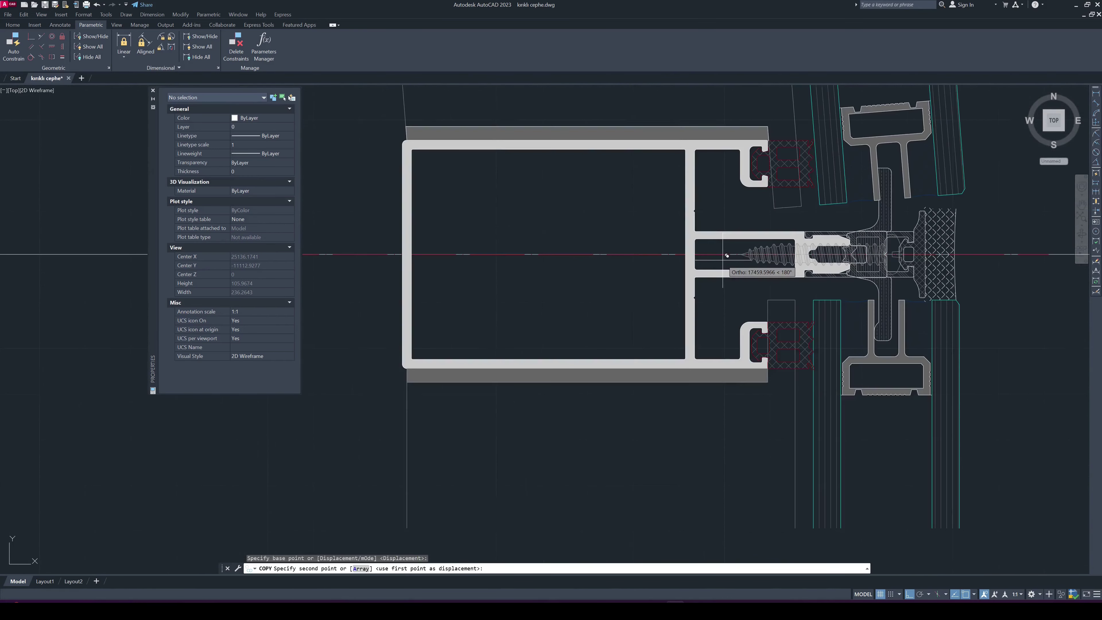
pyautogui.scroll(2, 694, 253)
pyautogui.press('Escape')
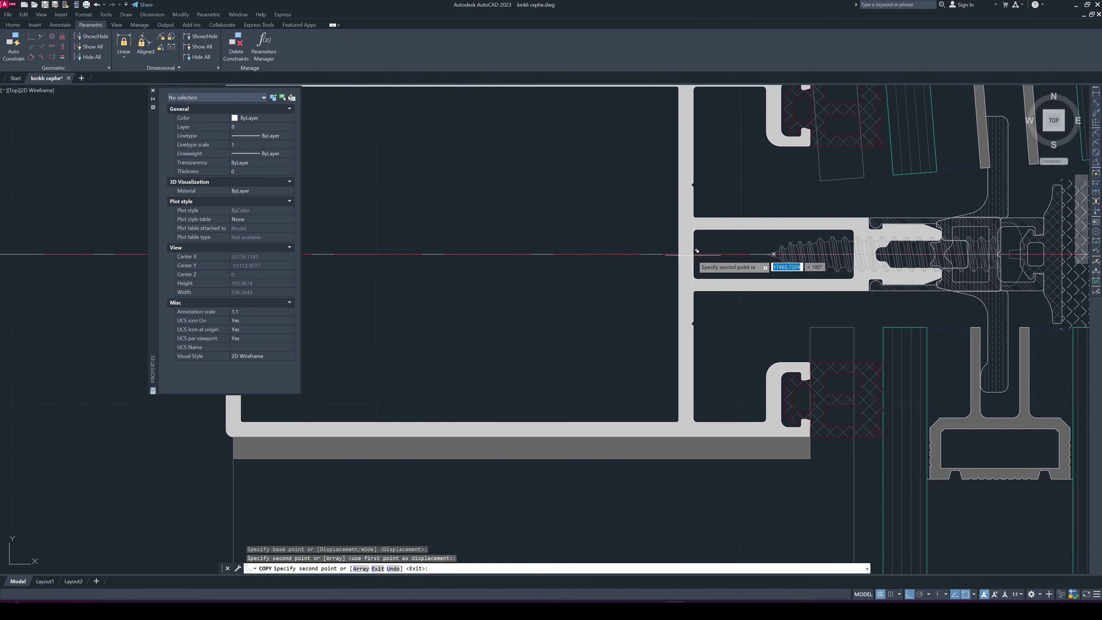
# Zoom out and begin a selection window around the leftover upright strip
pyautogui.scroll(-3, 693, 254)
pyautogui.scroll(-3, 691, 252)
pyautogui.scroll(-2, 690, 250)
pyautogui.scroll(-2, 749, 418)
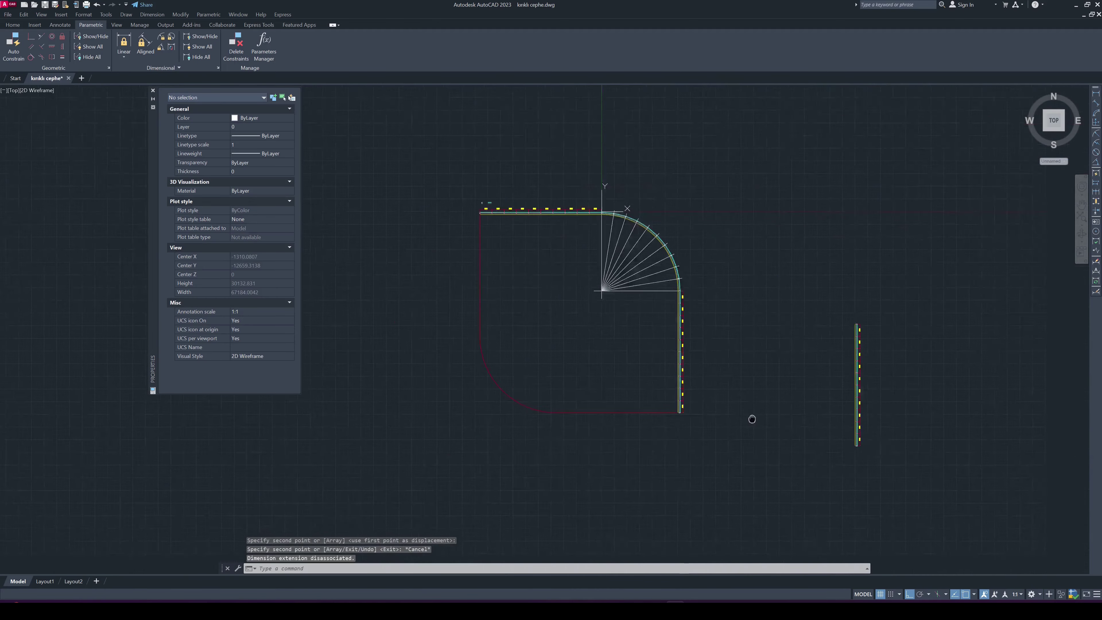
pyautogui.moveTo(750, 418); pyautogui.dragTo(664, 382, button='middle')
# Erase the leftover upright glazing strip beside the plan with E
pyautogui.moveTo(701, 467); pyautogui.dragTo(846, 227)
pyautogui.write('E')
pyautogui.press('Return')
pyautogui.press('Escape')
# Pan along the top of the arc to inspect its mullions
pyautogui.scroll(4, 603, 267)
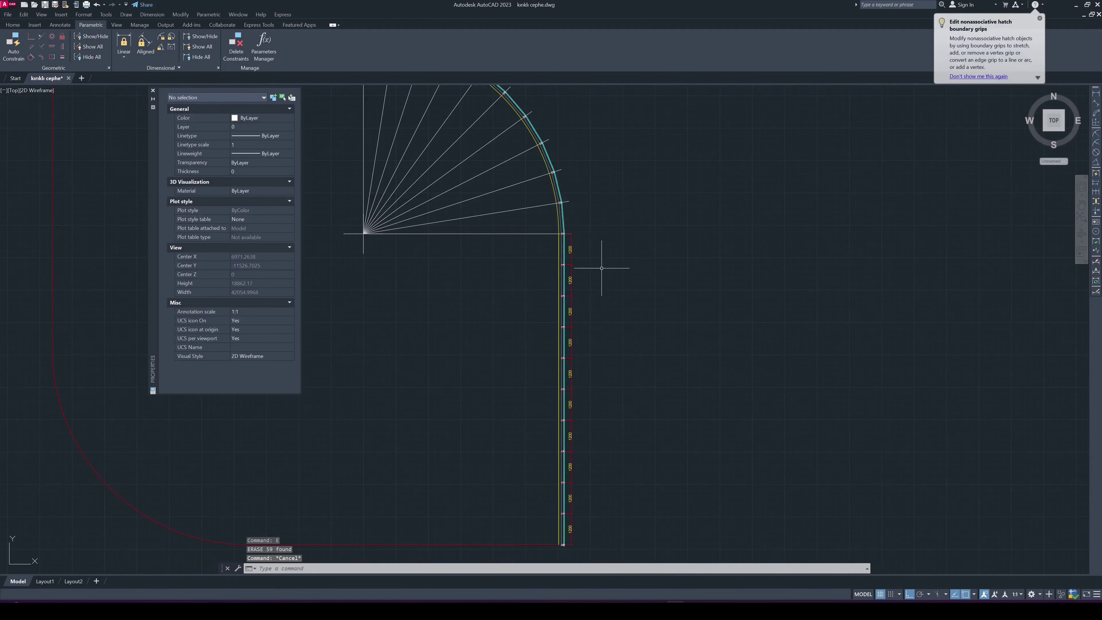
pyautogui.moveTo(550, 245); pyautogui.dragTo(516, 239, button='middle')
pyautogui.scroll(5, 423, 116)
pyautogui.scroll(3, 468, 255)
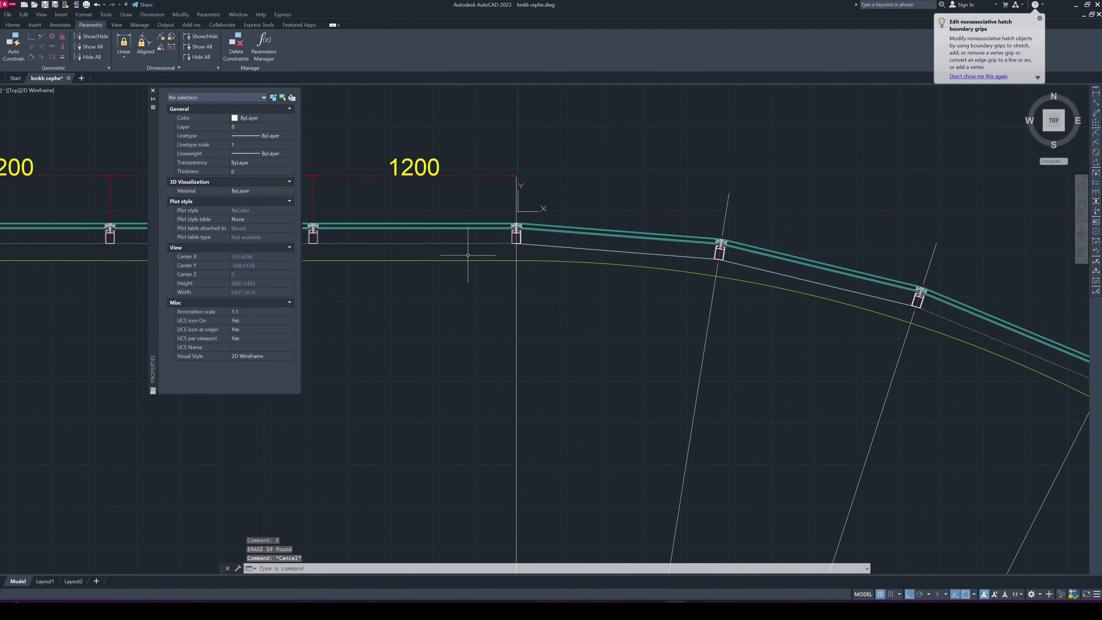
pyautogui.scroll(4, 470, 246)
pyautogui.scroll(-2, 468, 285)
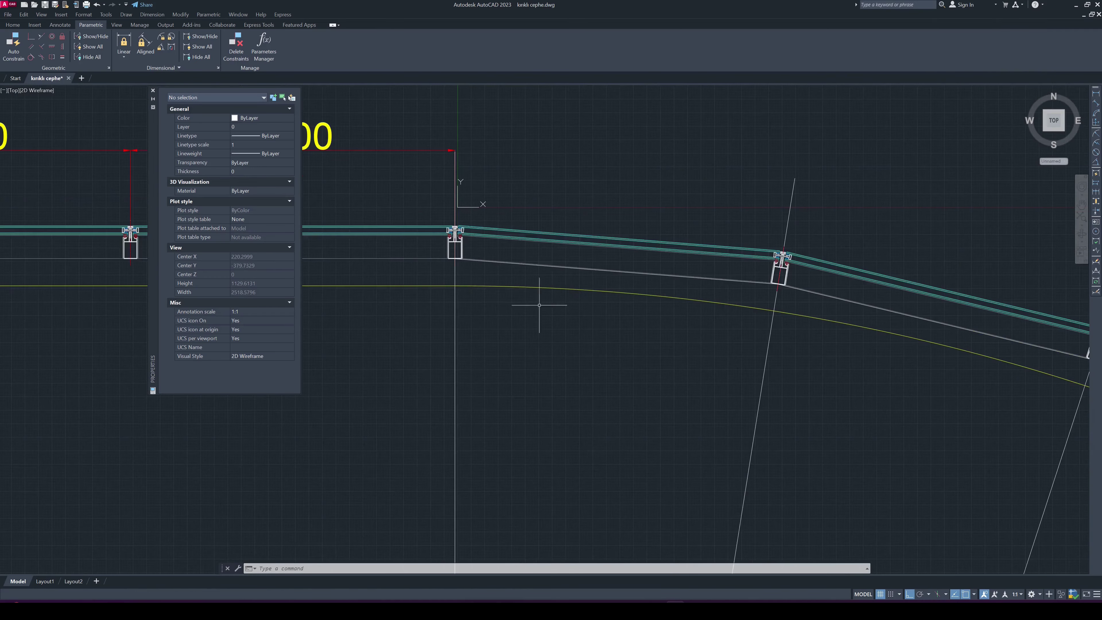
pyautogui.moveTo(872, 341)
pyautogui.mouseDown(button='middle')
pyautogui.moveTo(615, 258)
pyautogui.moveTo(588, 268)
pyautogui.mouseUp(button='middle')
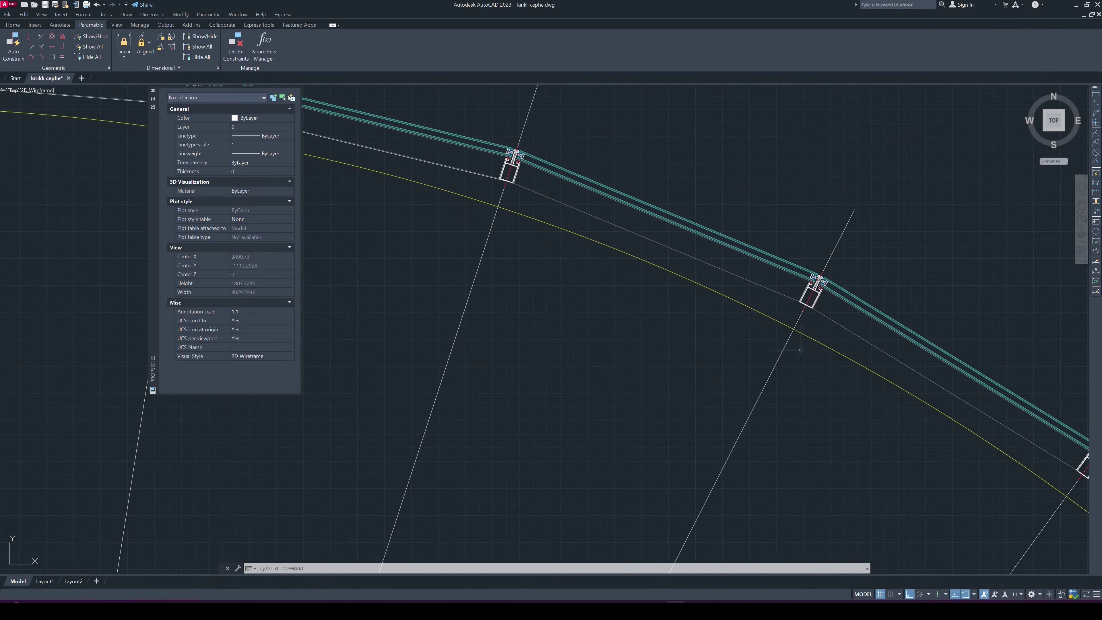
pyautogui.moveTo(802, 347); pyautogui.dragTo(528, 266, button='middle')
pyautogui.moveTo(715, 419)
pyautogui.mouseDown(button='middle')
pyautogui.moveTo(514, 278)
pyautogui.moveTo(629, 307)
pyautogui.mouseUp(button='middle')
# Check the mullions toward the arc's lower end, then save the drawing
pyautogui.scroll(-3, 514, 277)
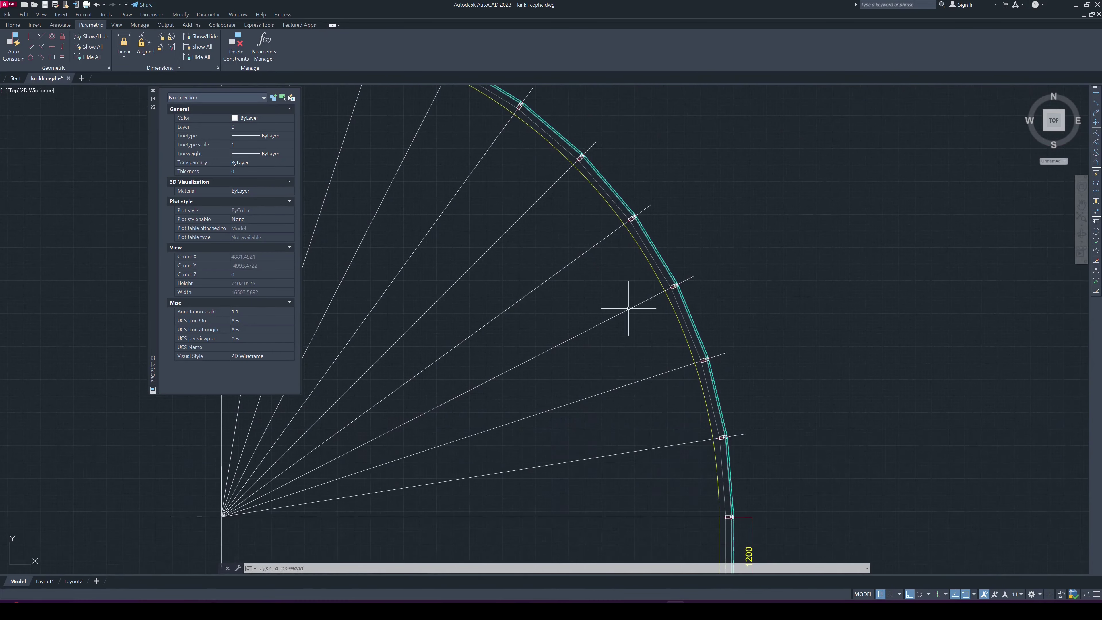
pyautogui.scroll(6, 704, 401)
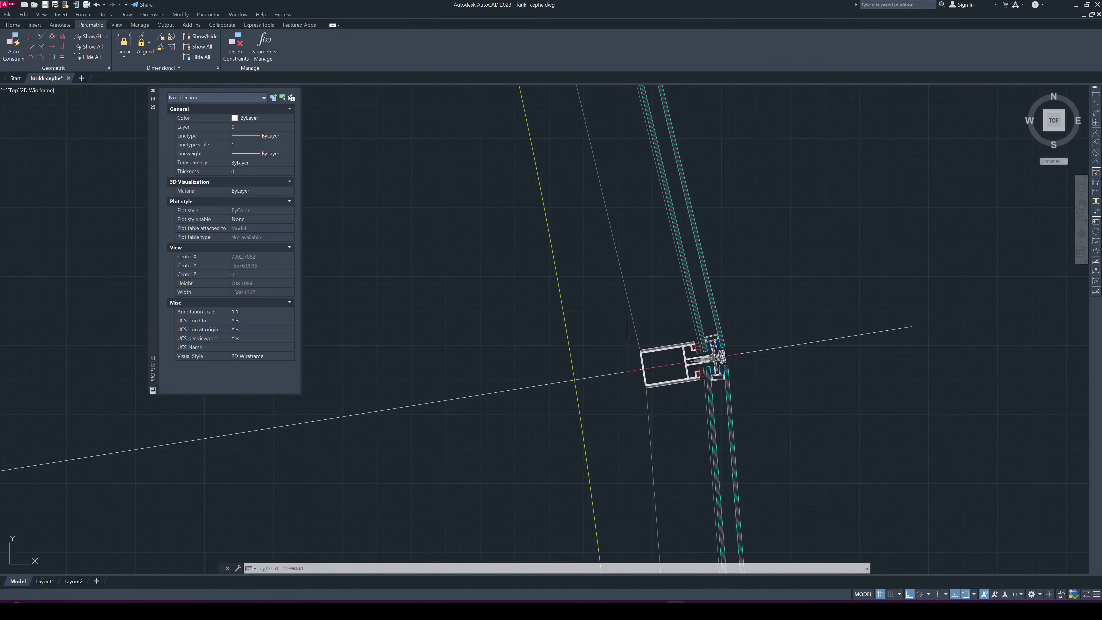
pyautogui.scroll(-15, 627, 345)
pyautogui.moveTo(511, 339); pyautogui.dragTo(651, 414, button='middle')
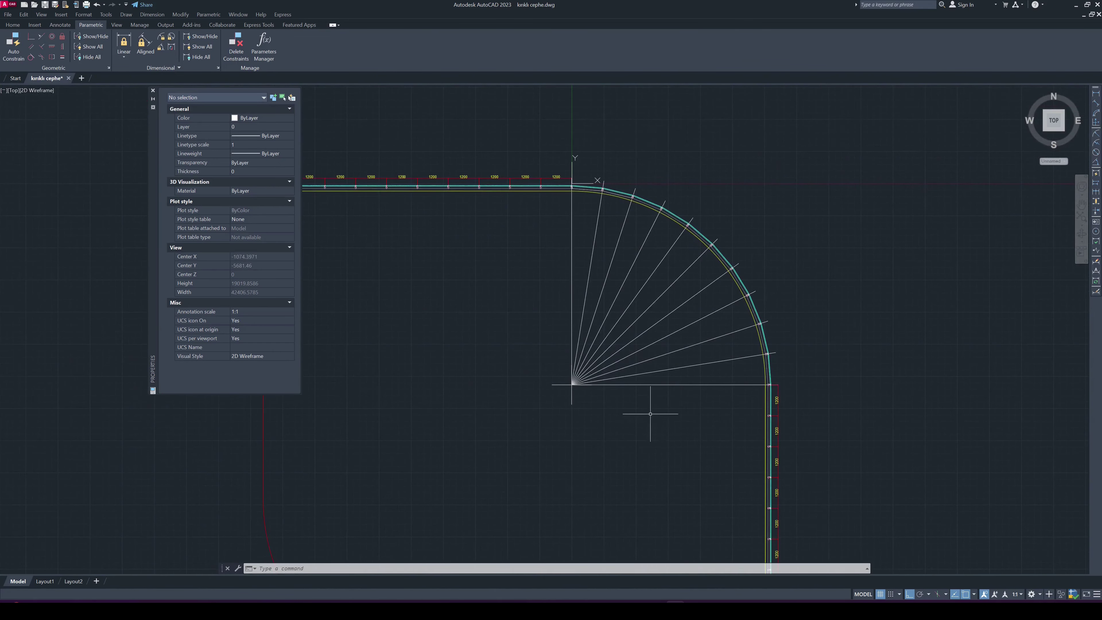
pyautogui.scroll(-2, 662, 380)
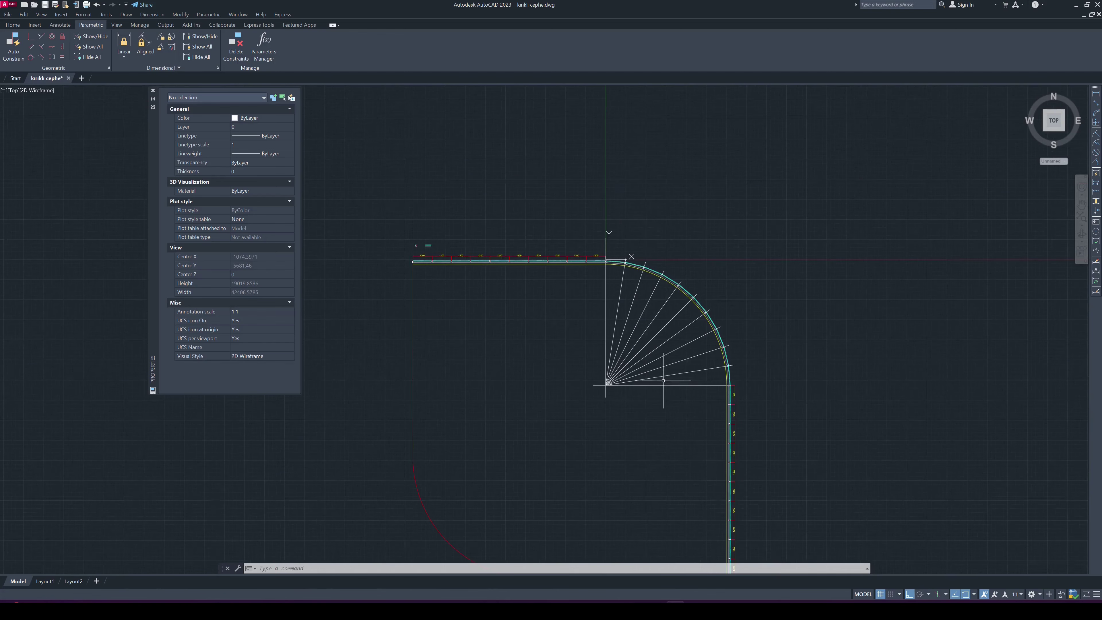
pyautogui.moveTo(704, 507); pyautogui.dragTo(671, 423, button='middle')
pyautogui.scroll(6, 702, 311)
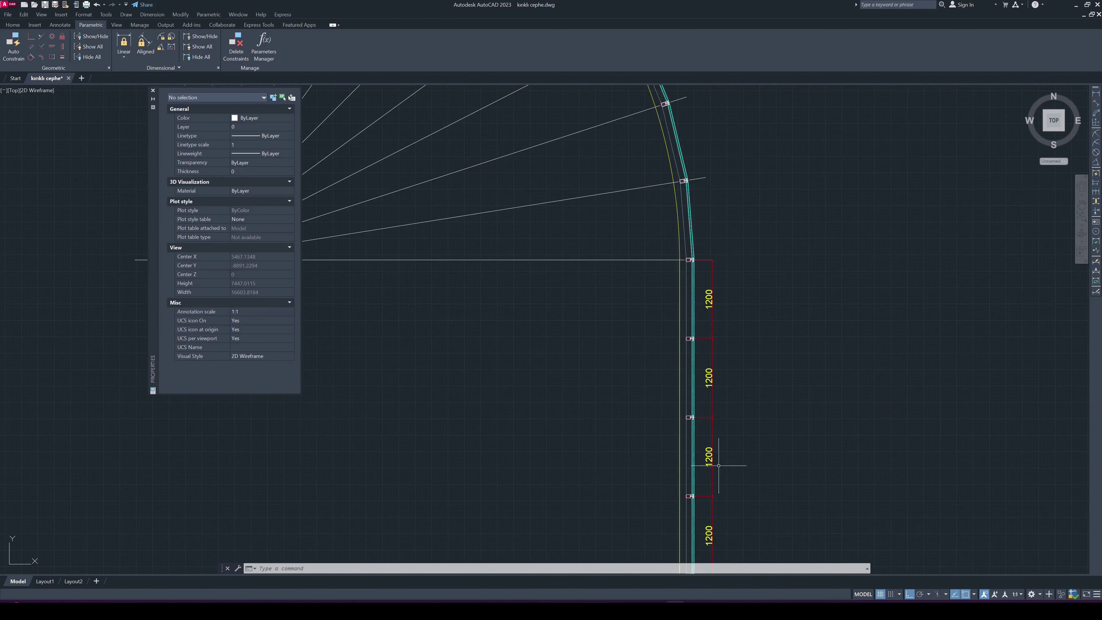
pyautogui.scroll(-4, 713, 312)
pyautogui.scroll(-2, 701, 328)
pyautogui.moveTo(701, 327); pyautogui.dragTo(719, 374, button='middle')
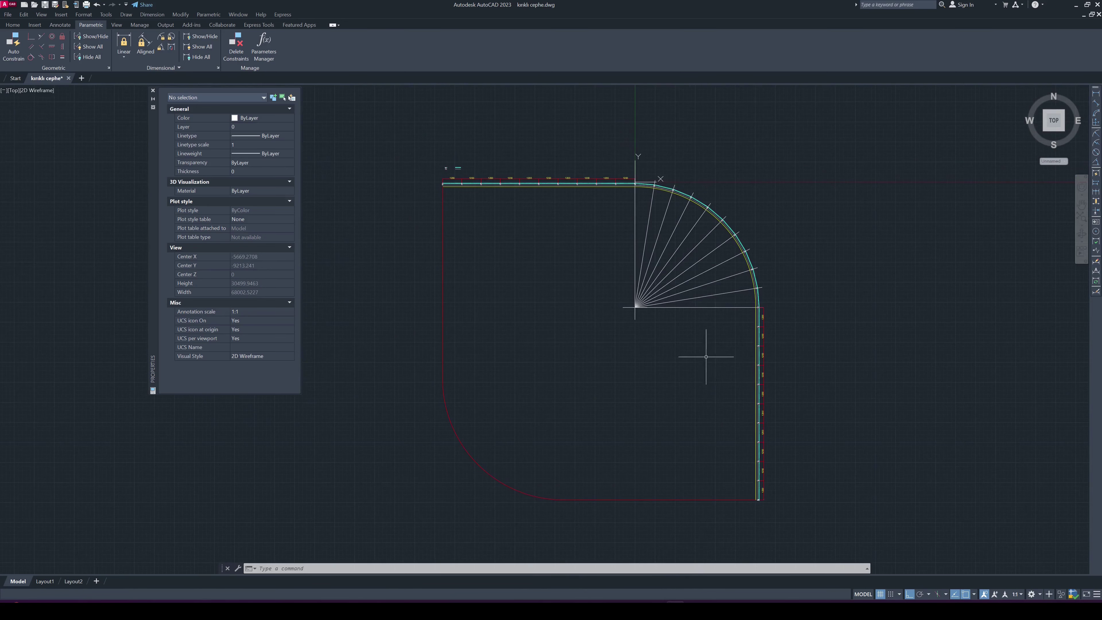
pyautogui.moveTo(651, 347); pyautogui.dragTo(653, 339, button='middle')
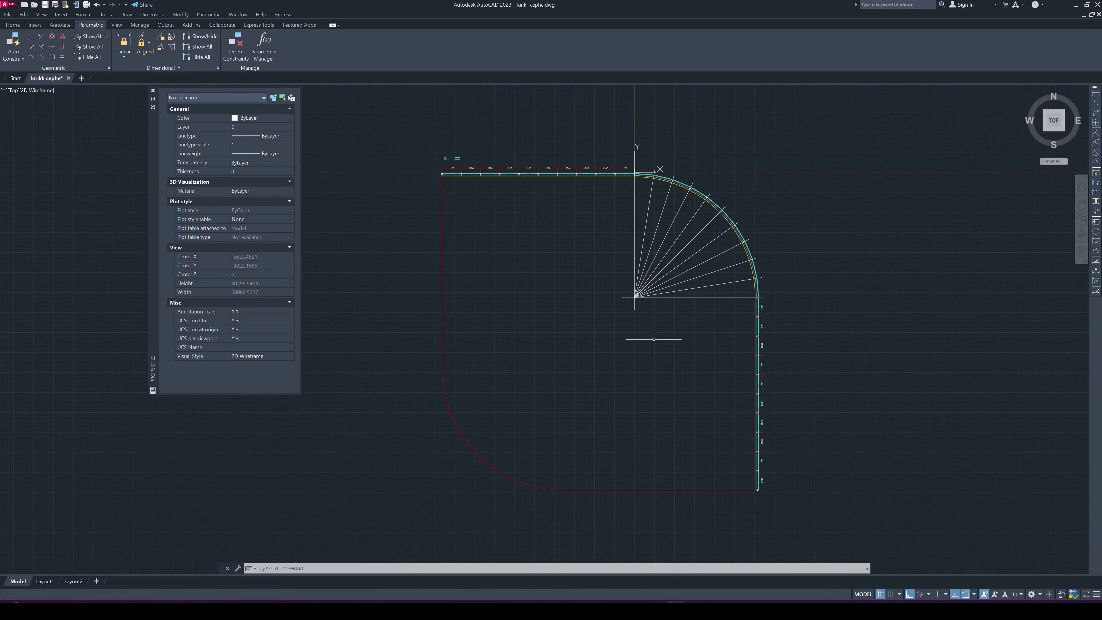
pyautogui.hotkey('ctrl', 's')
pyautogui.scroll(2, 657, 325)
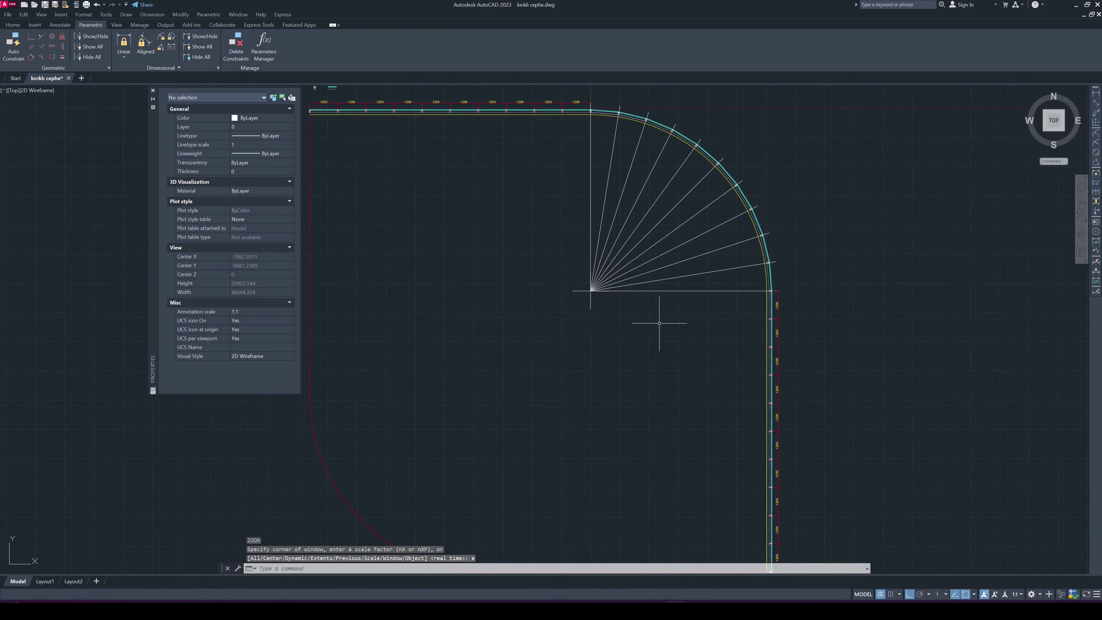